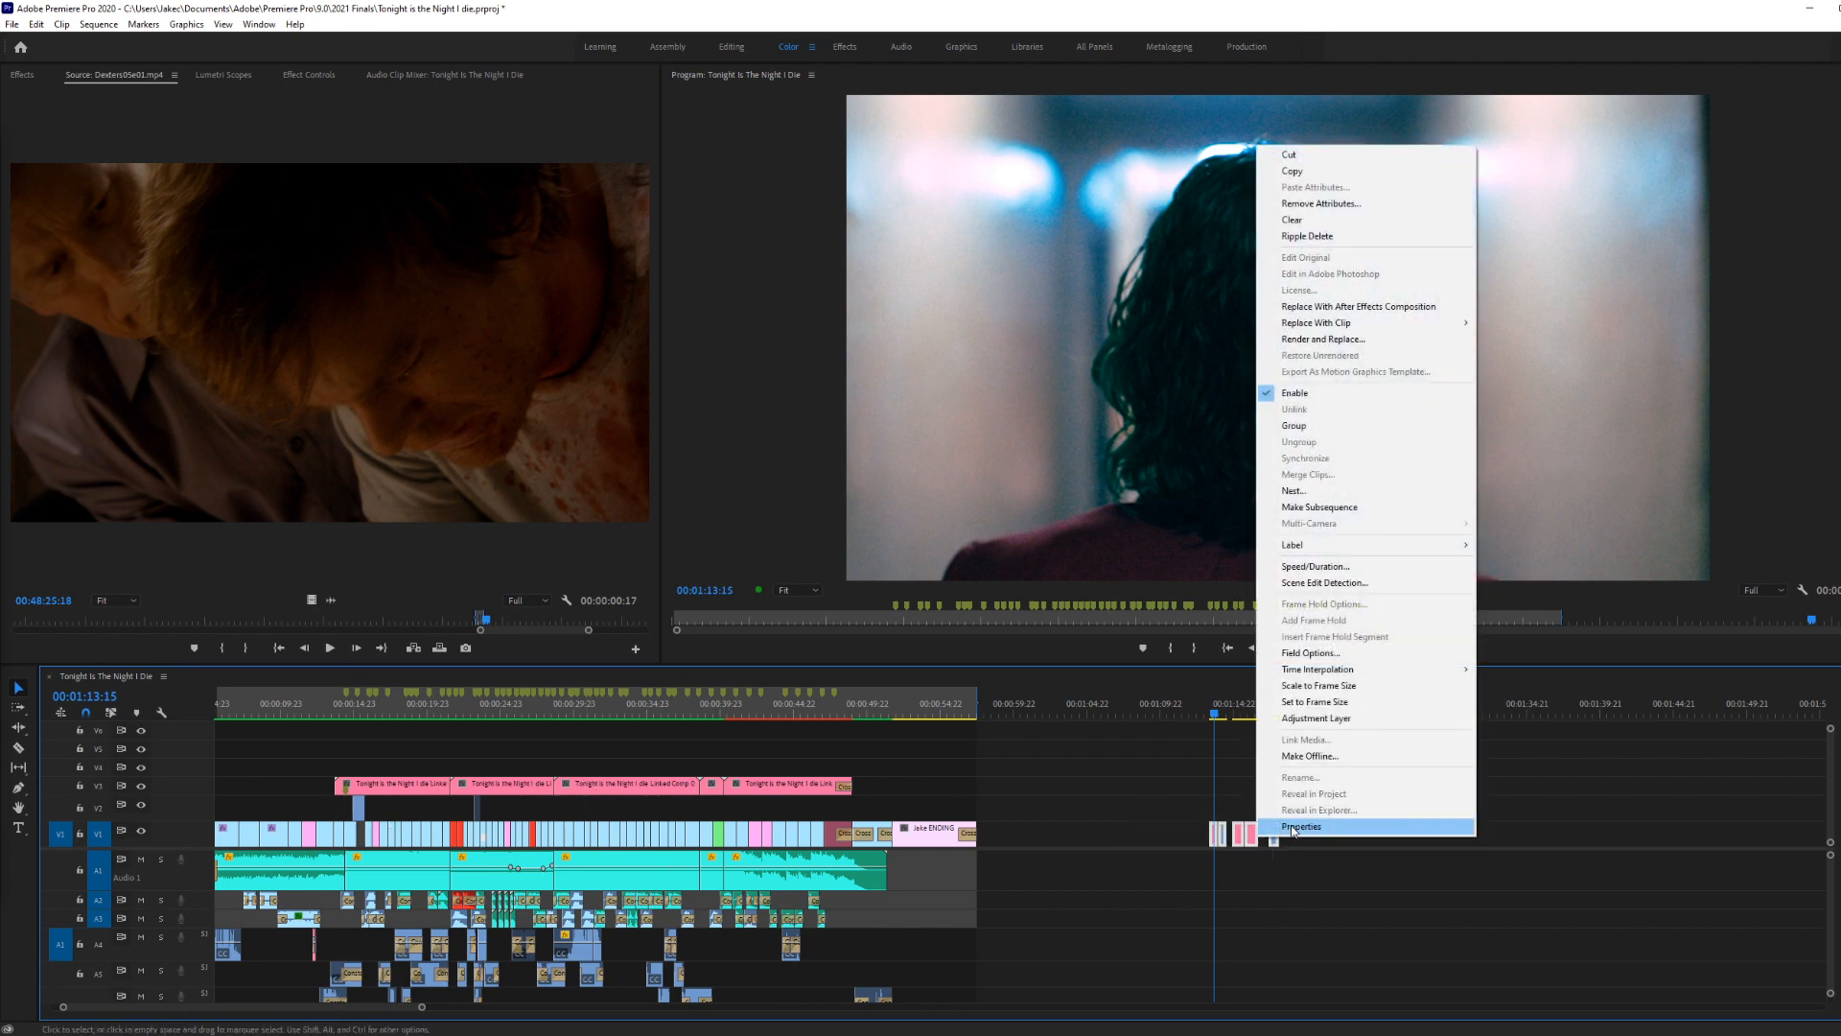
Step: Replace the selected timeline clips with an After Effects composition
right_click(1256, 835)
click(1335, 307)
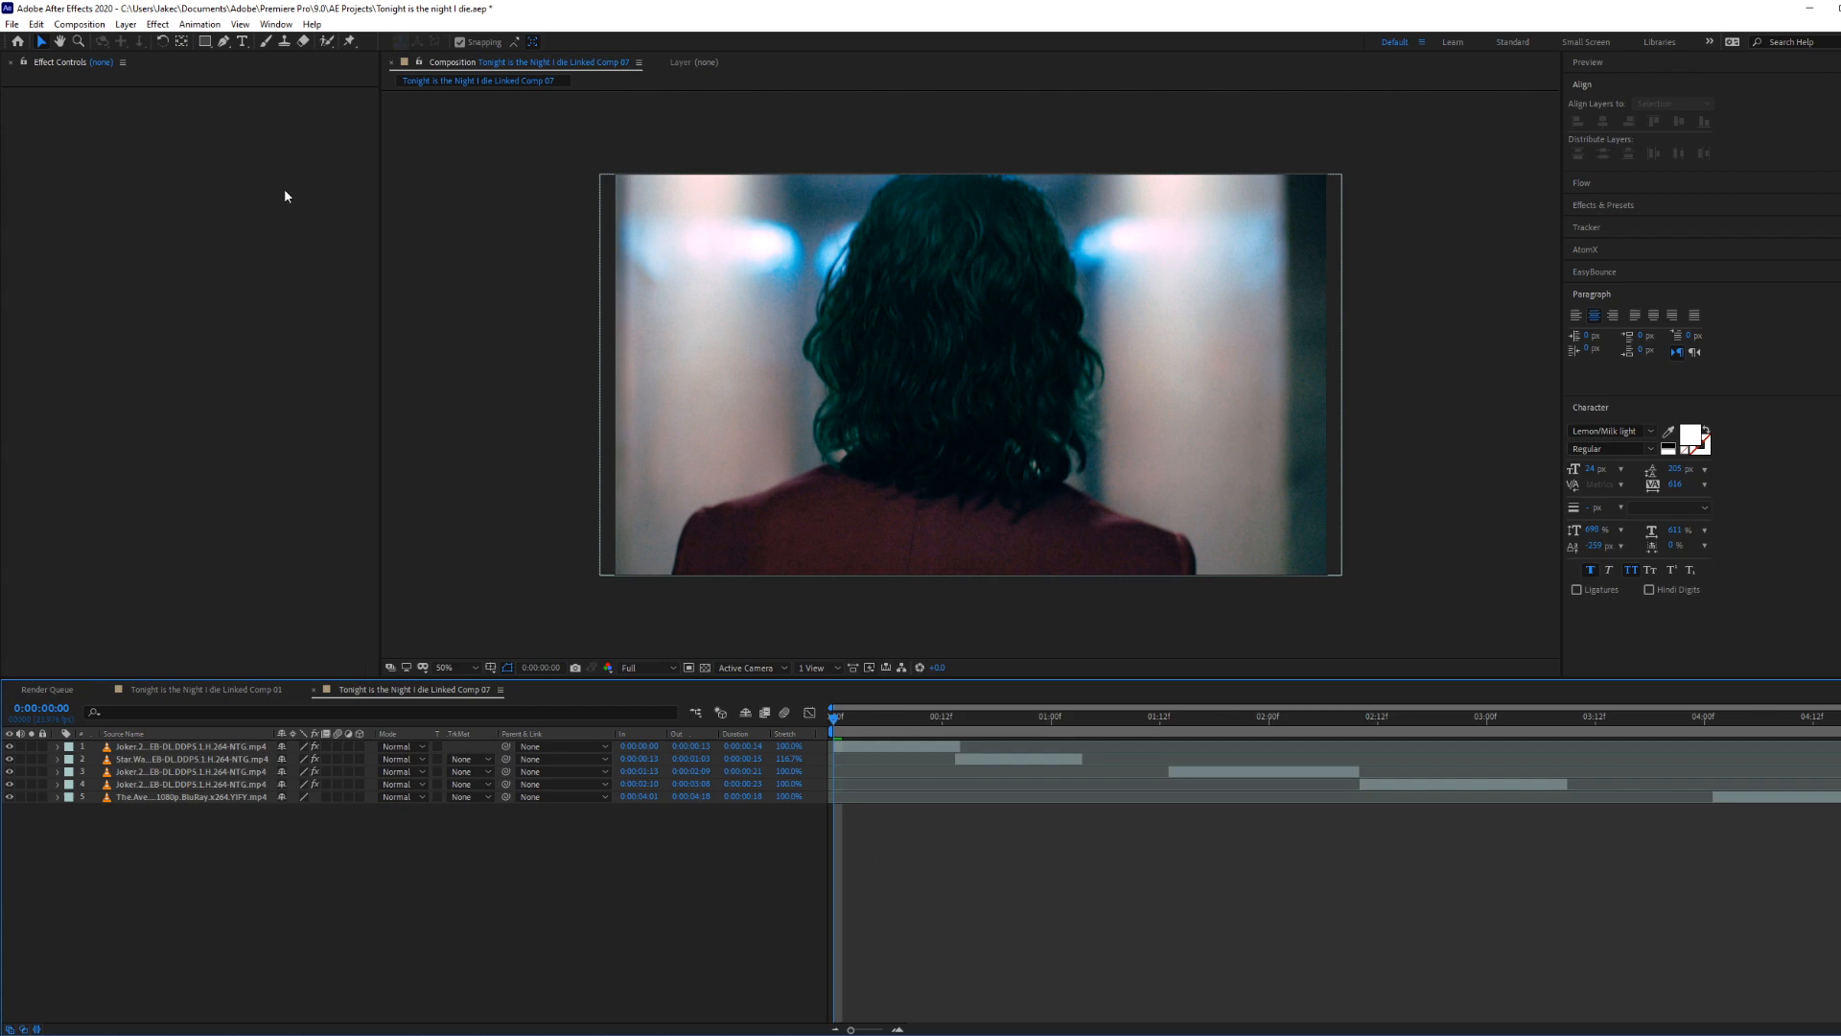
Step: Set the composition's motion blur to a 360° shutter angle and 64 samples per frame
click(79, 24)
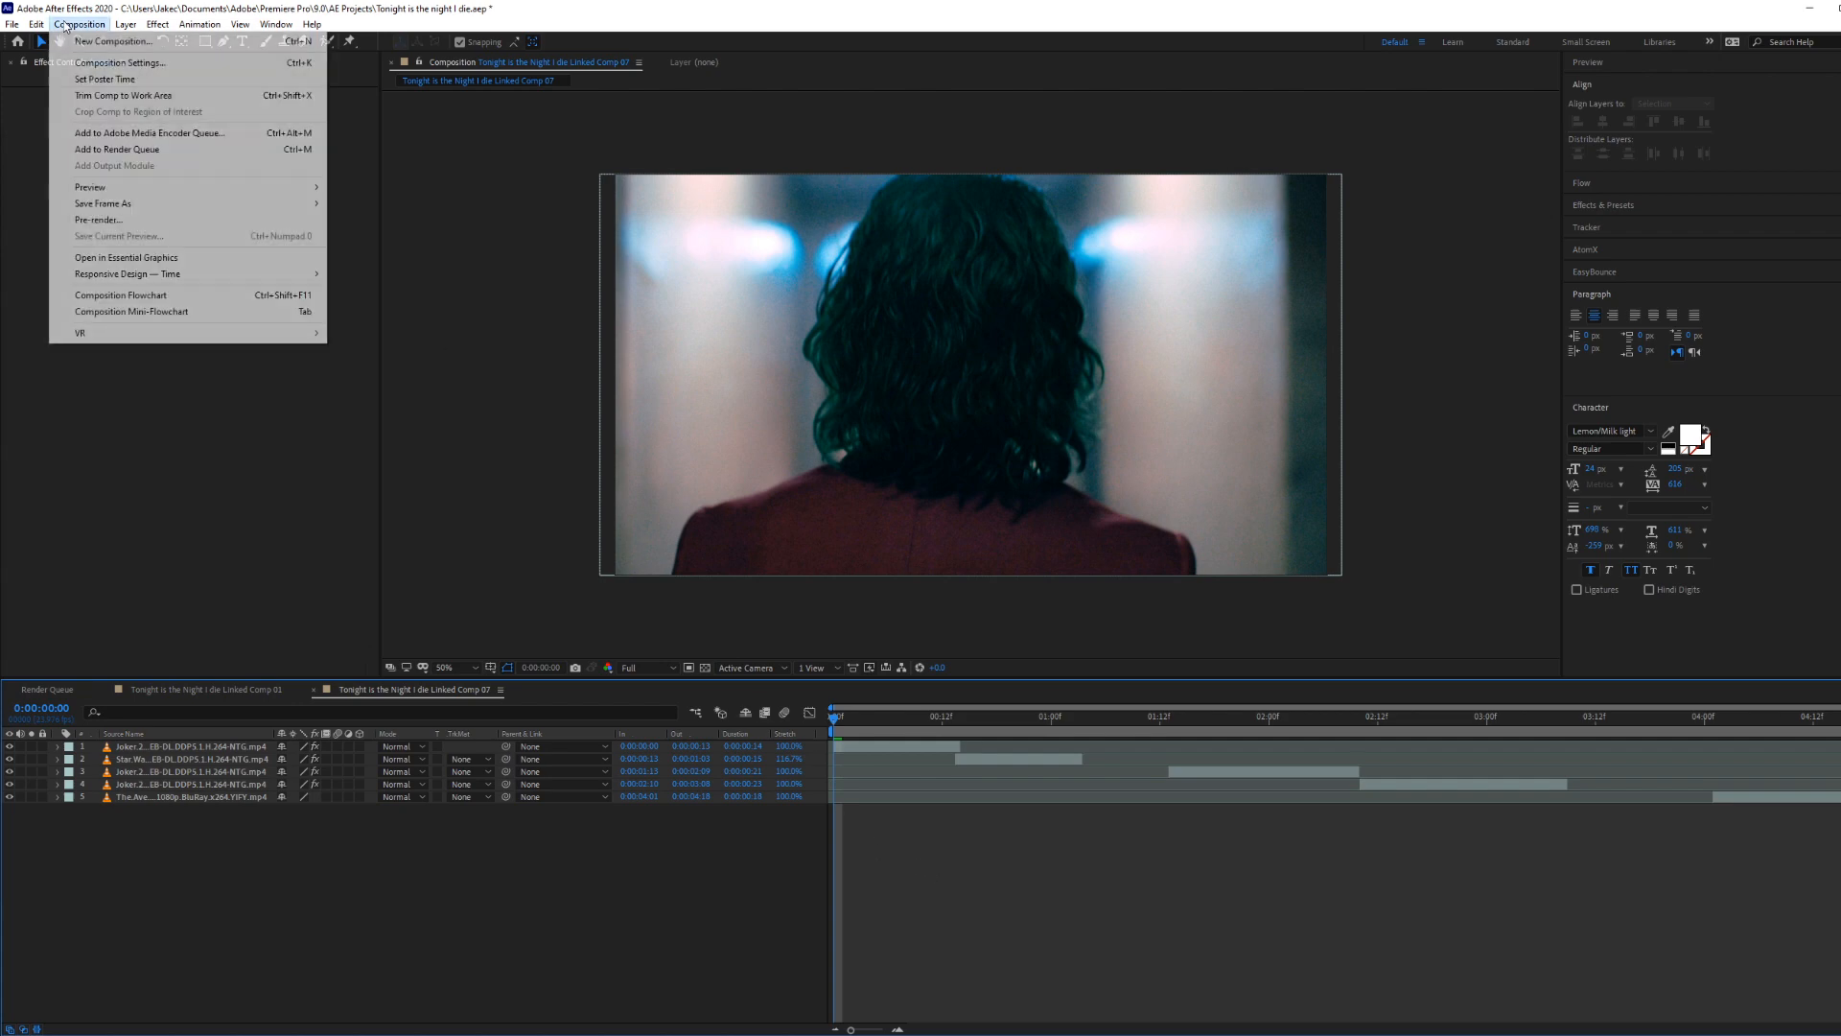
click(144, 63)
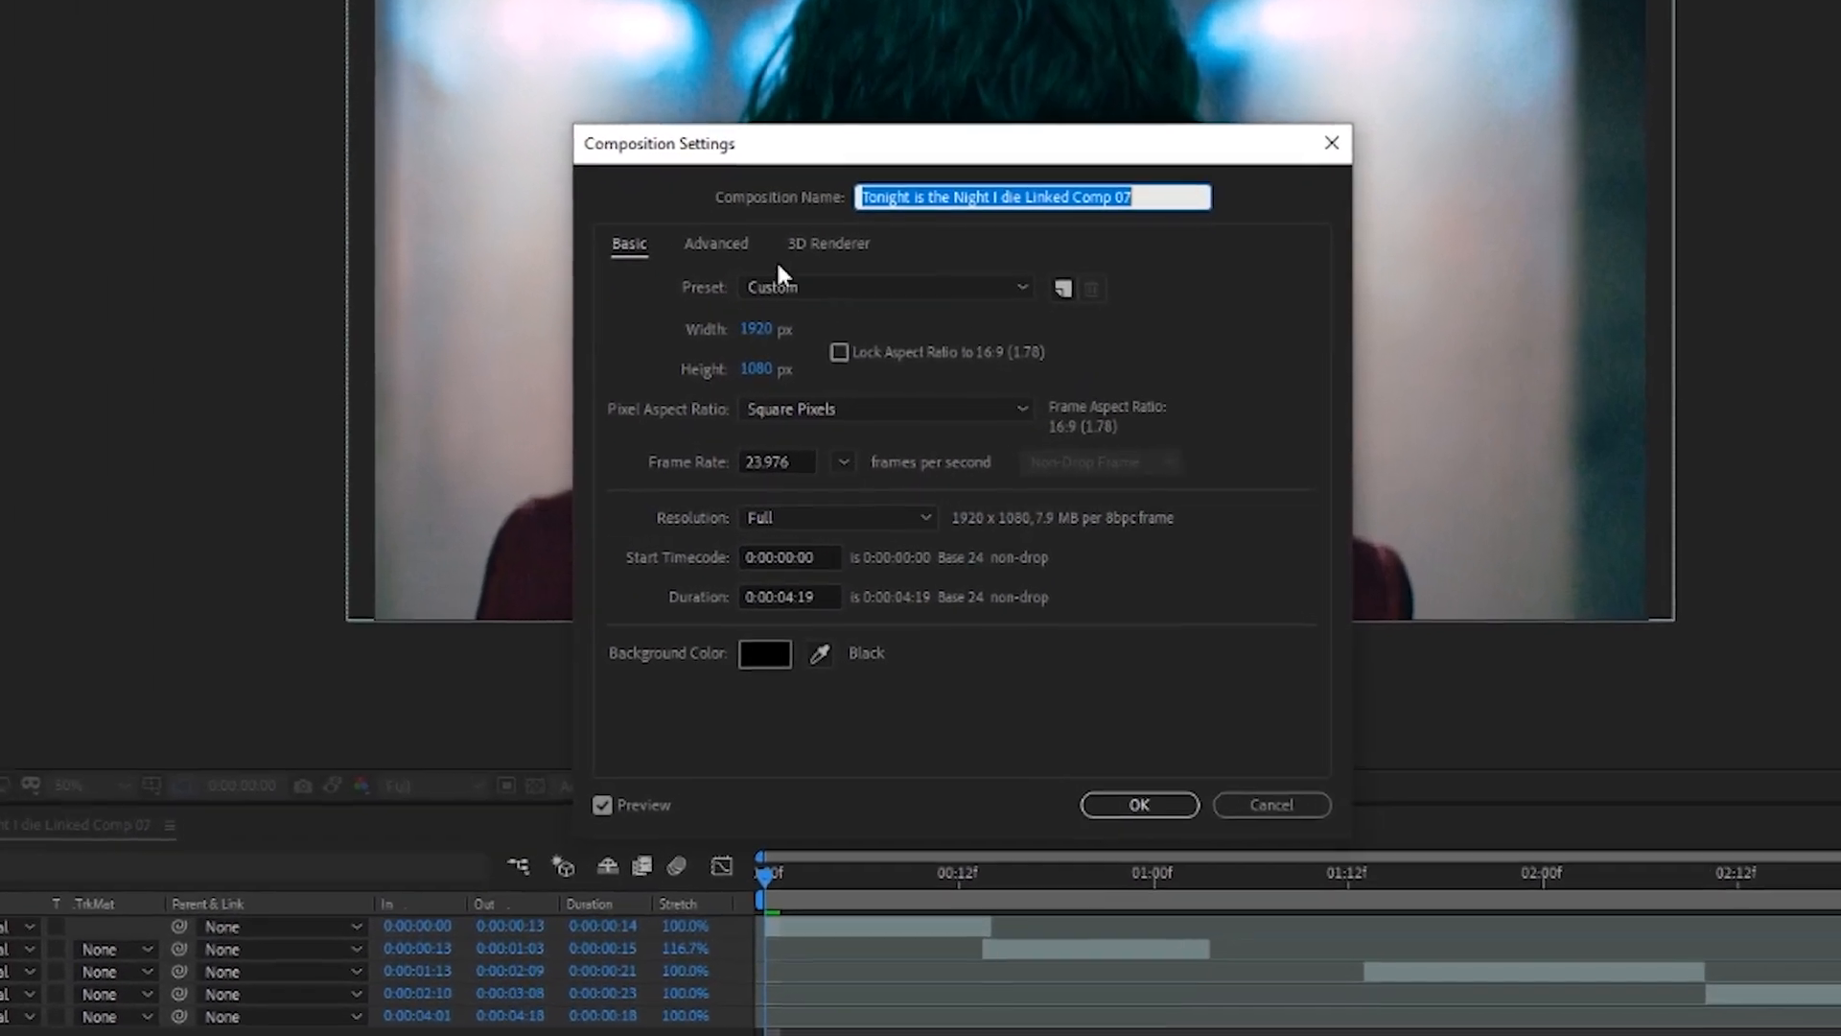
click(698, 241)
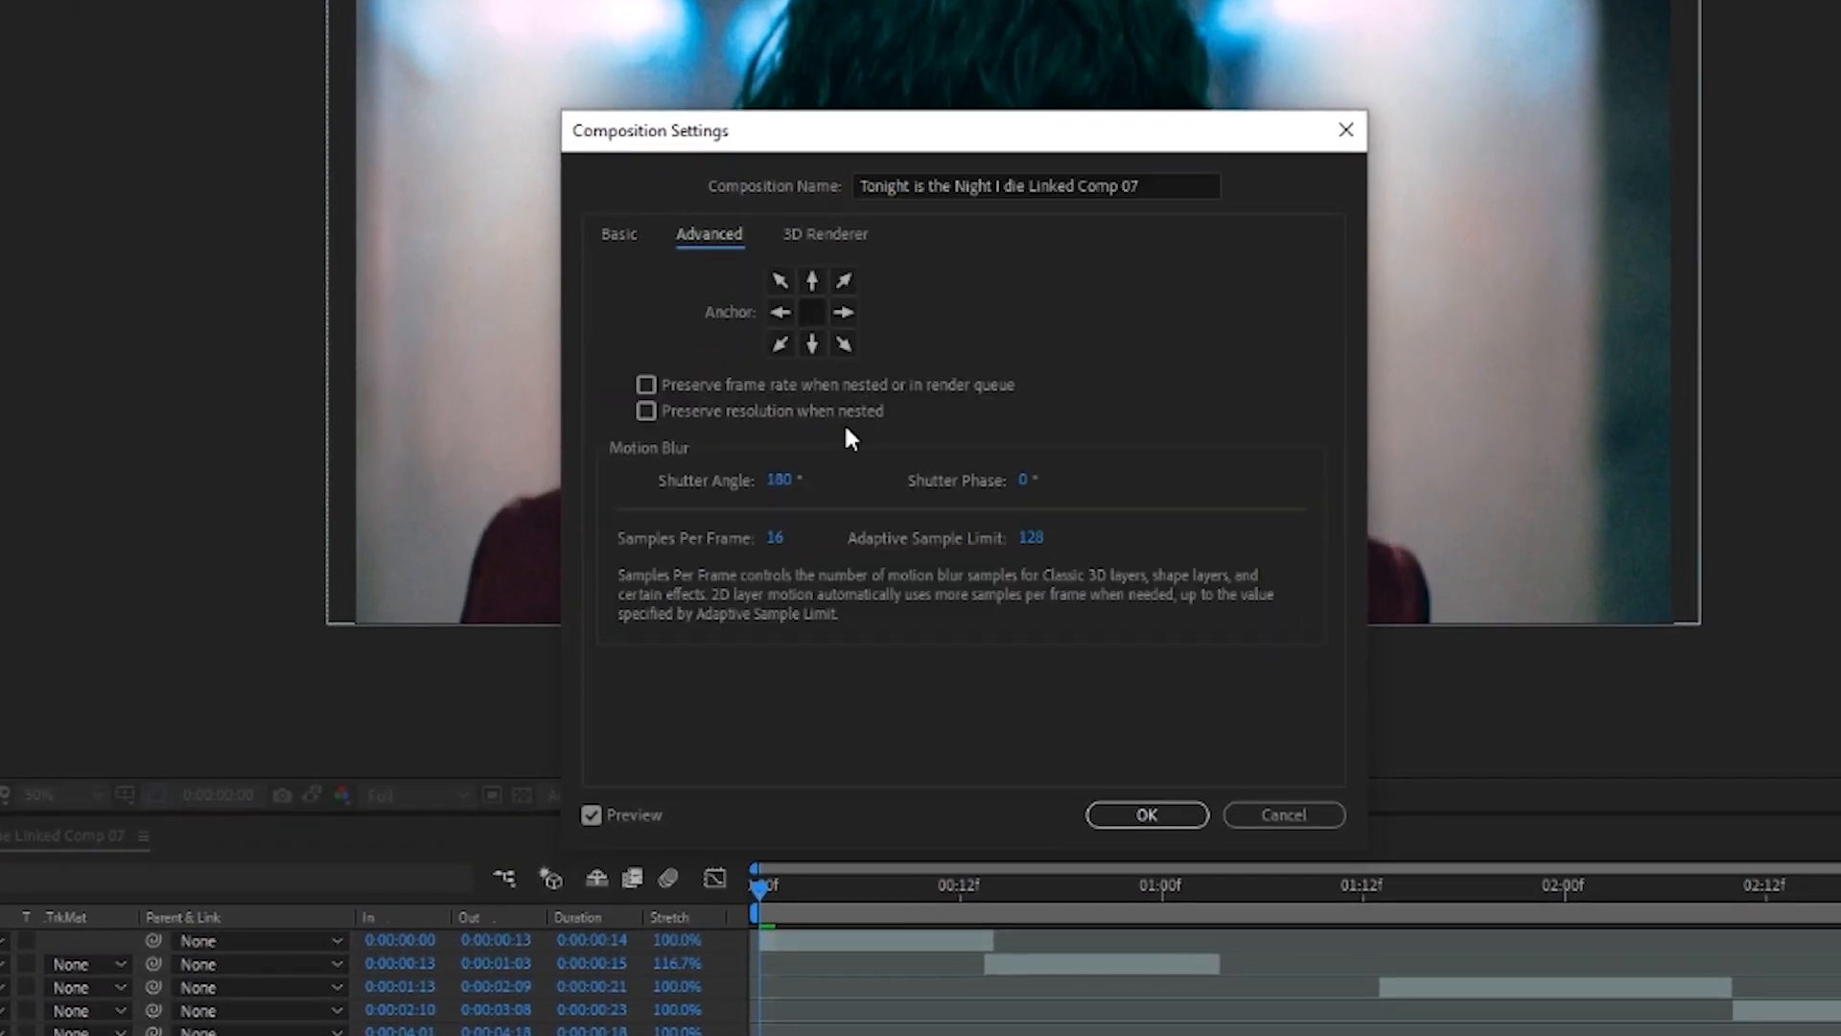
click(787, 481)
text(360)
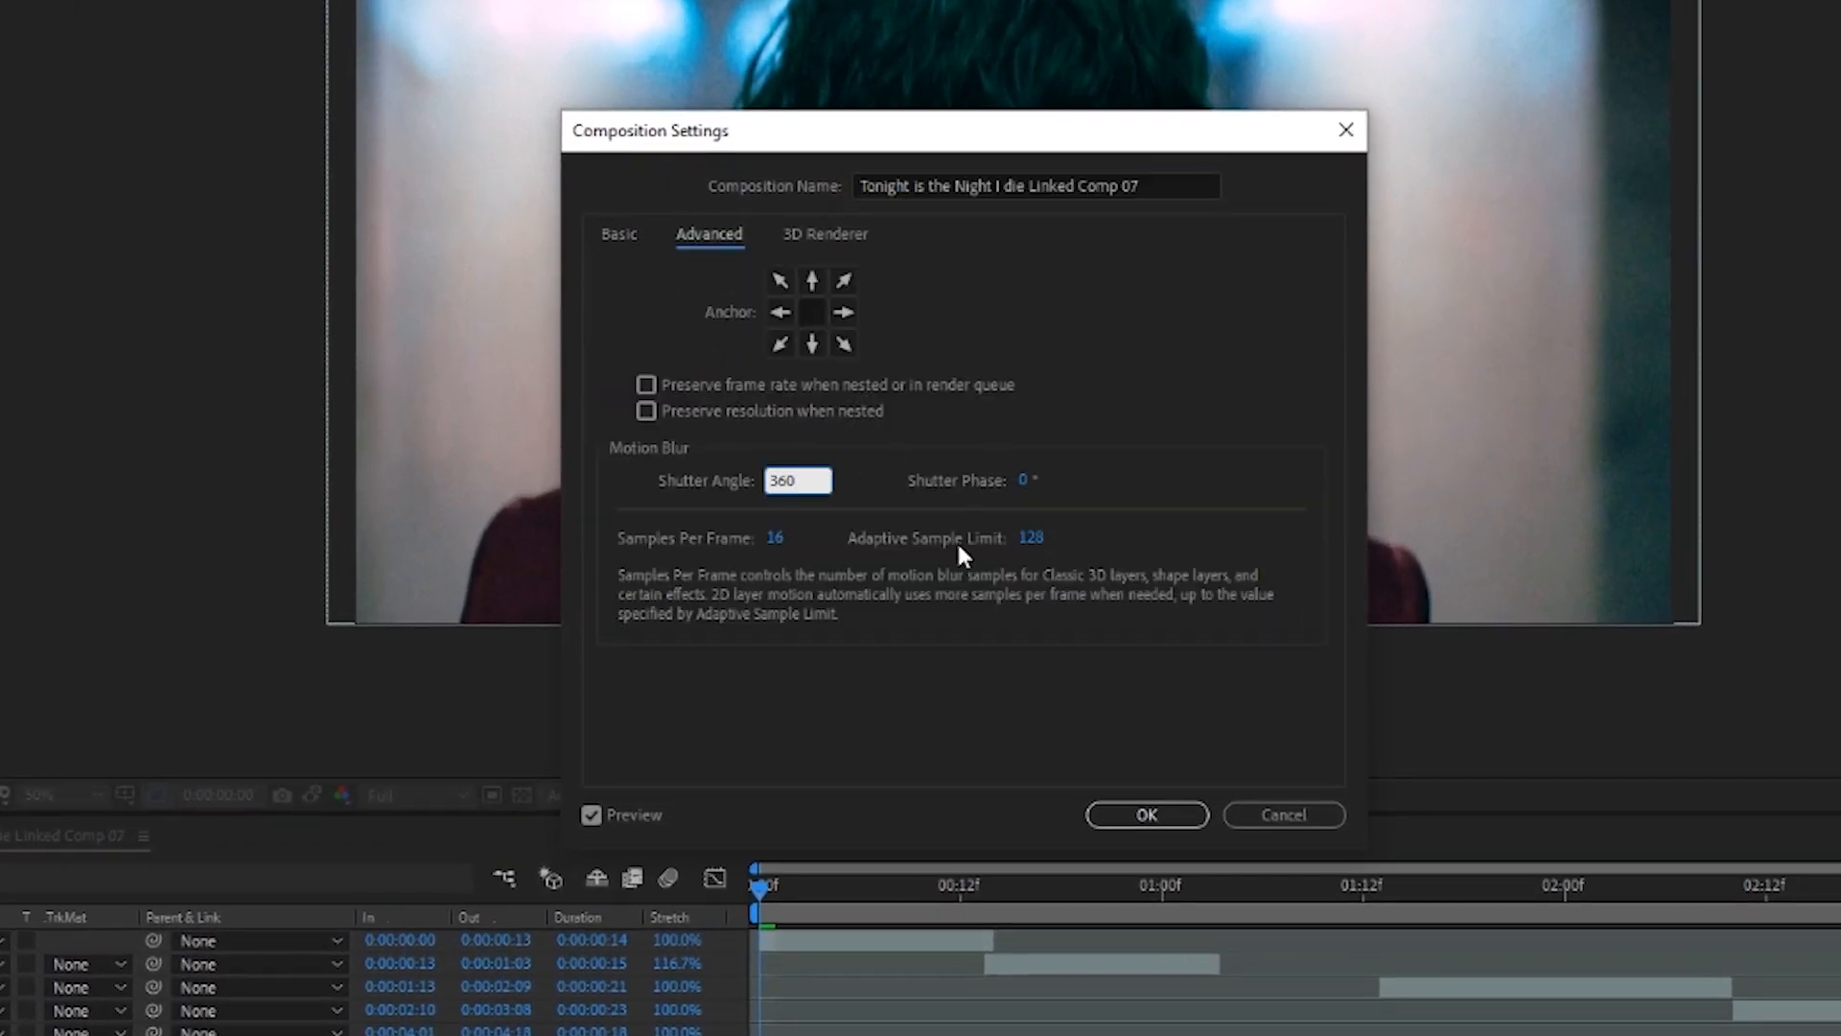
click(776, 540)
text(64)
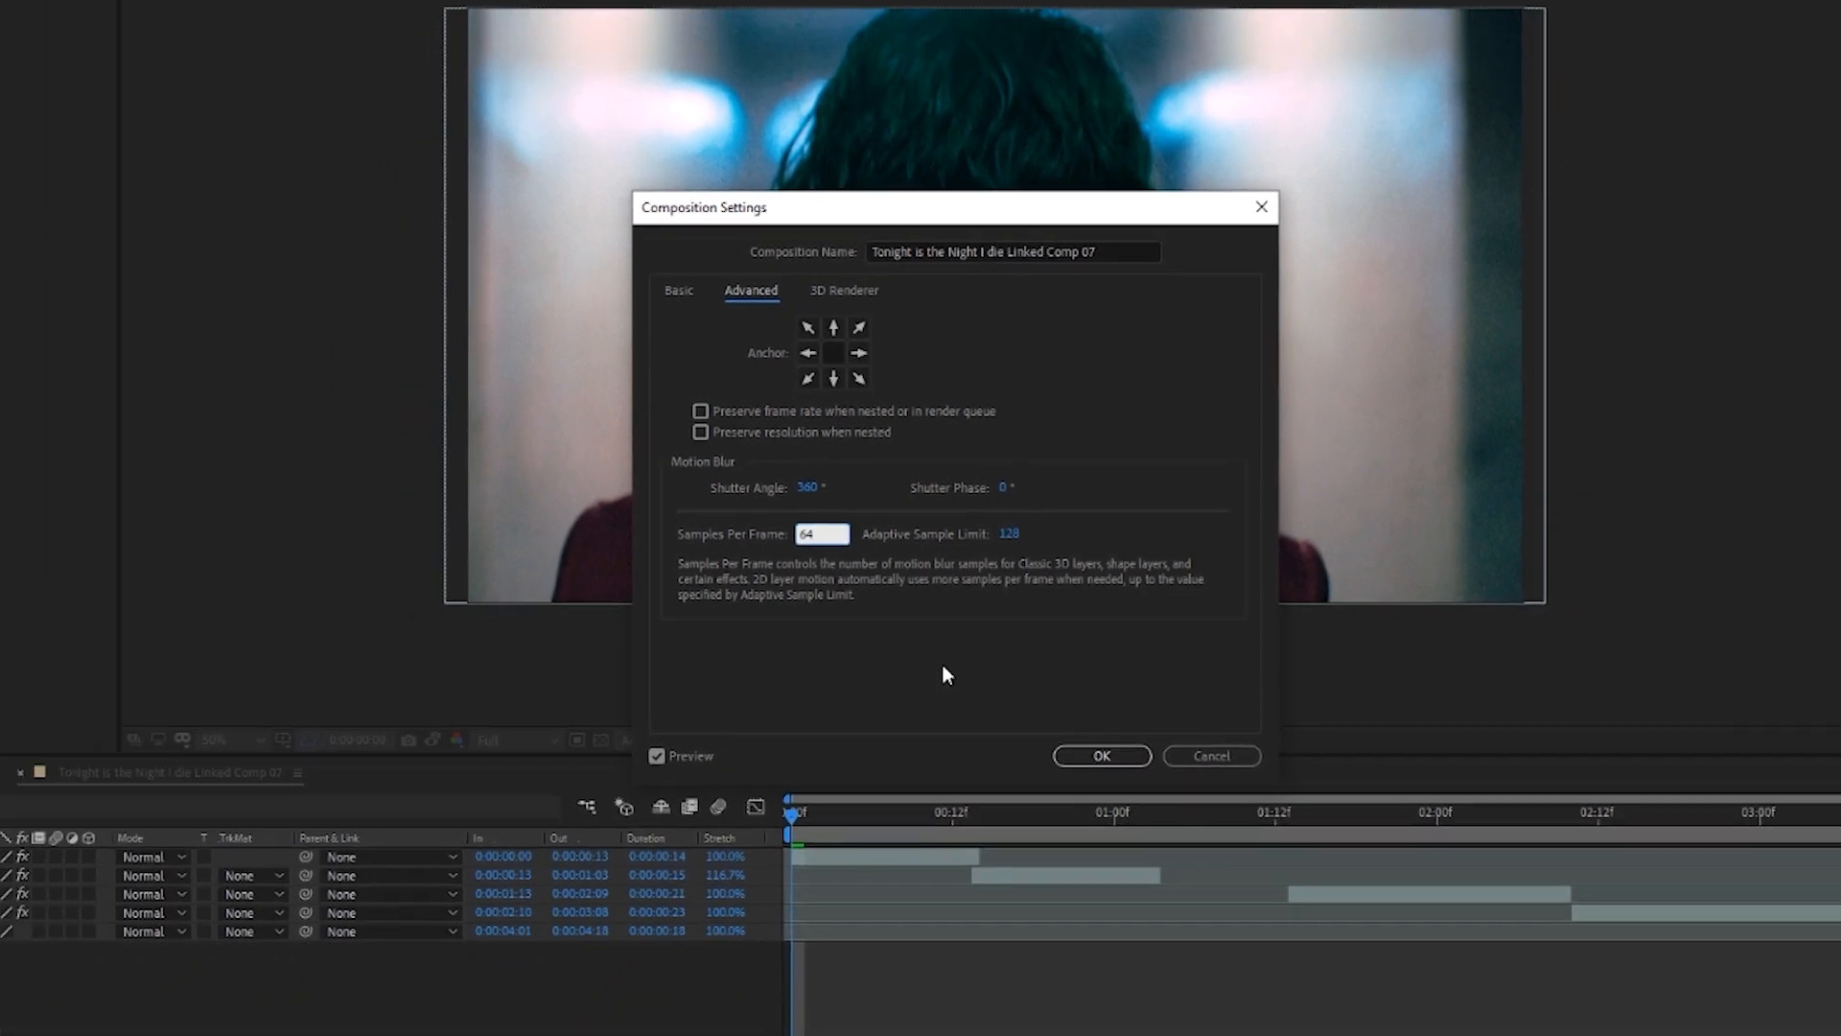
click(1102, 756)
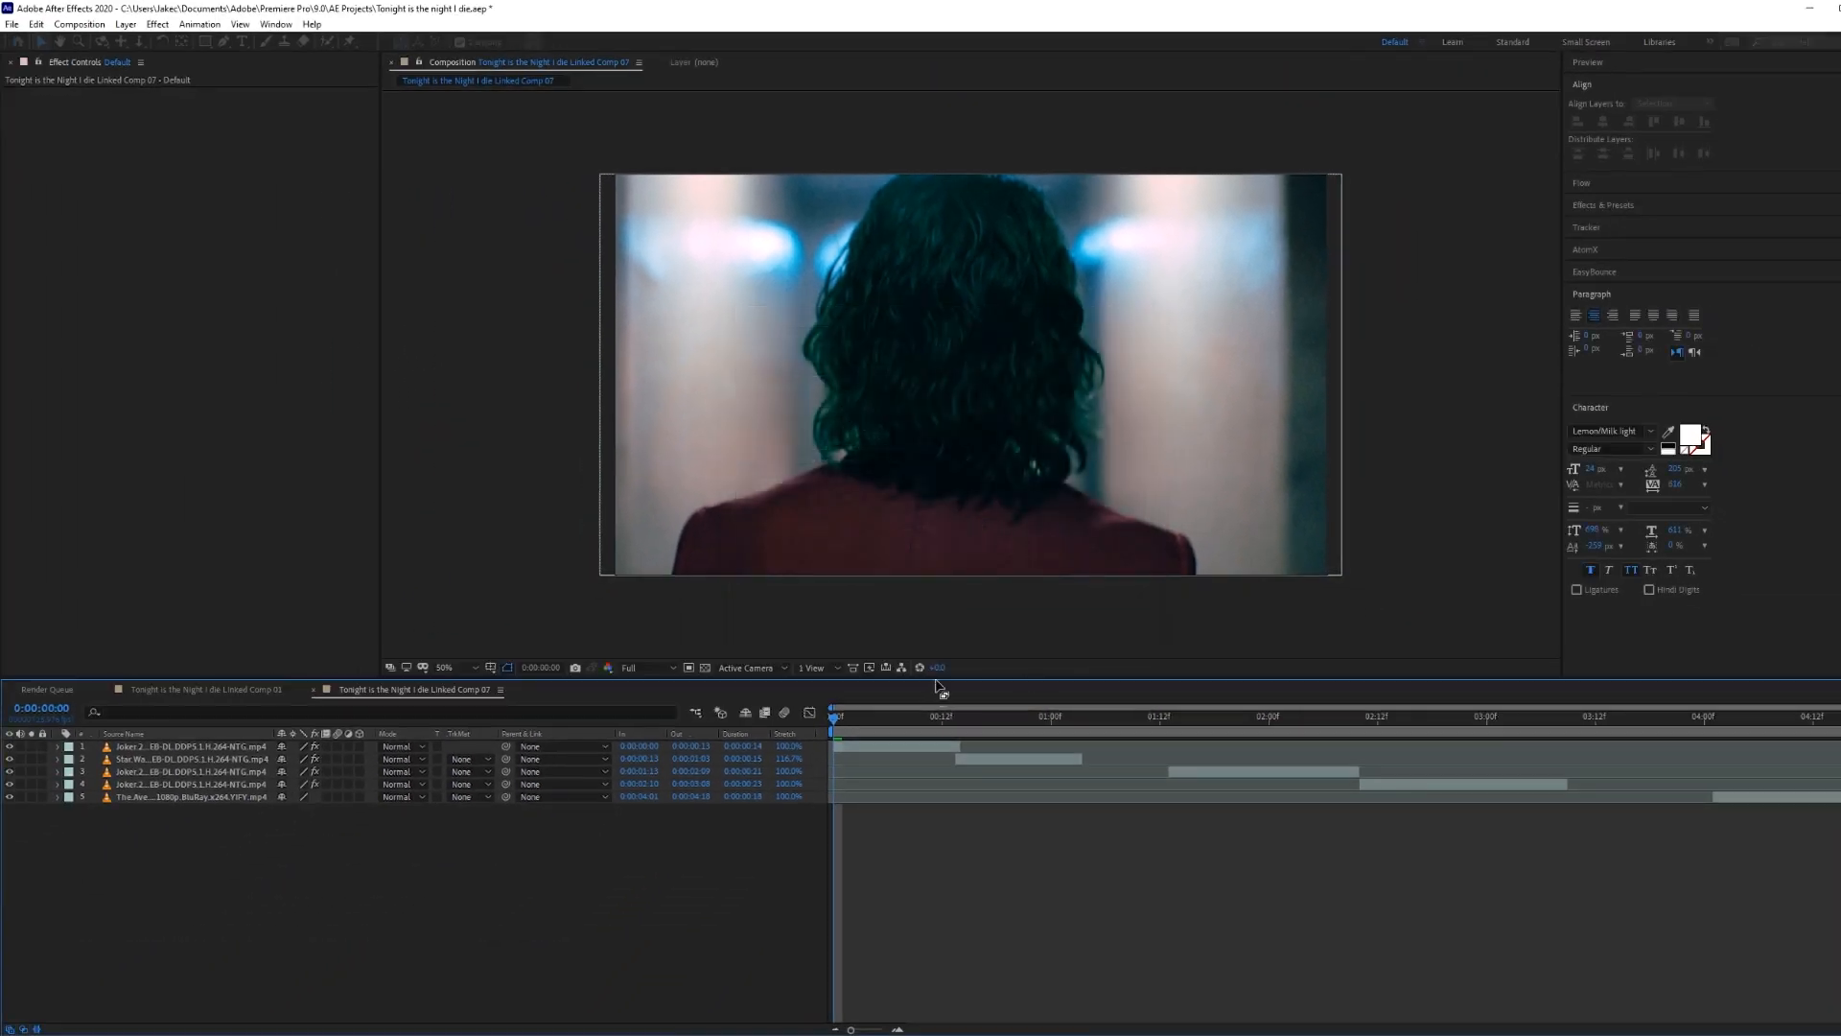
Step: Draw a red ellipse shape over the wall beside the figure and move it across to the other side of the head
click(204, 41)
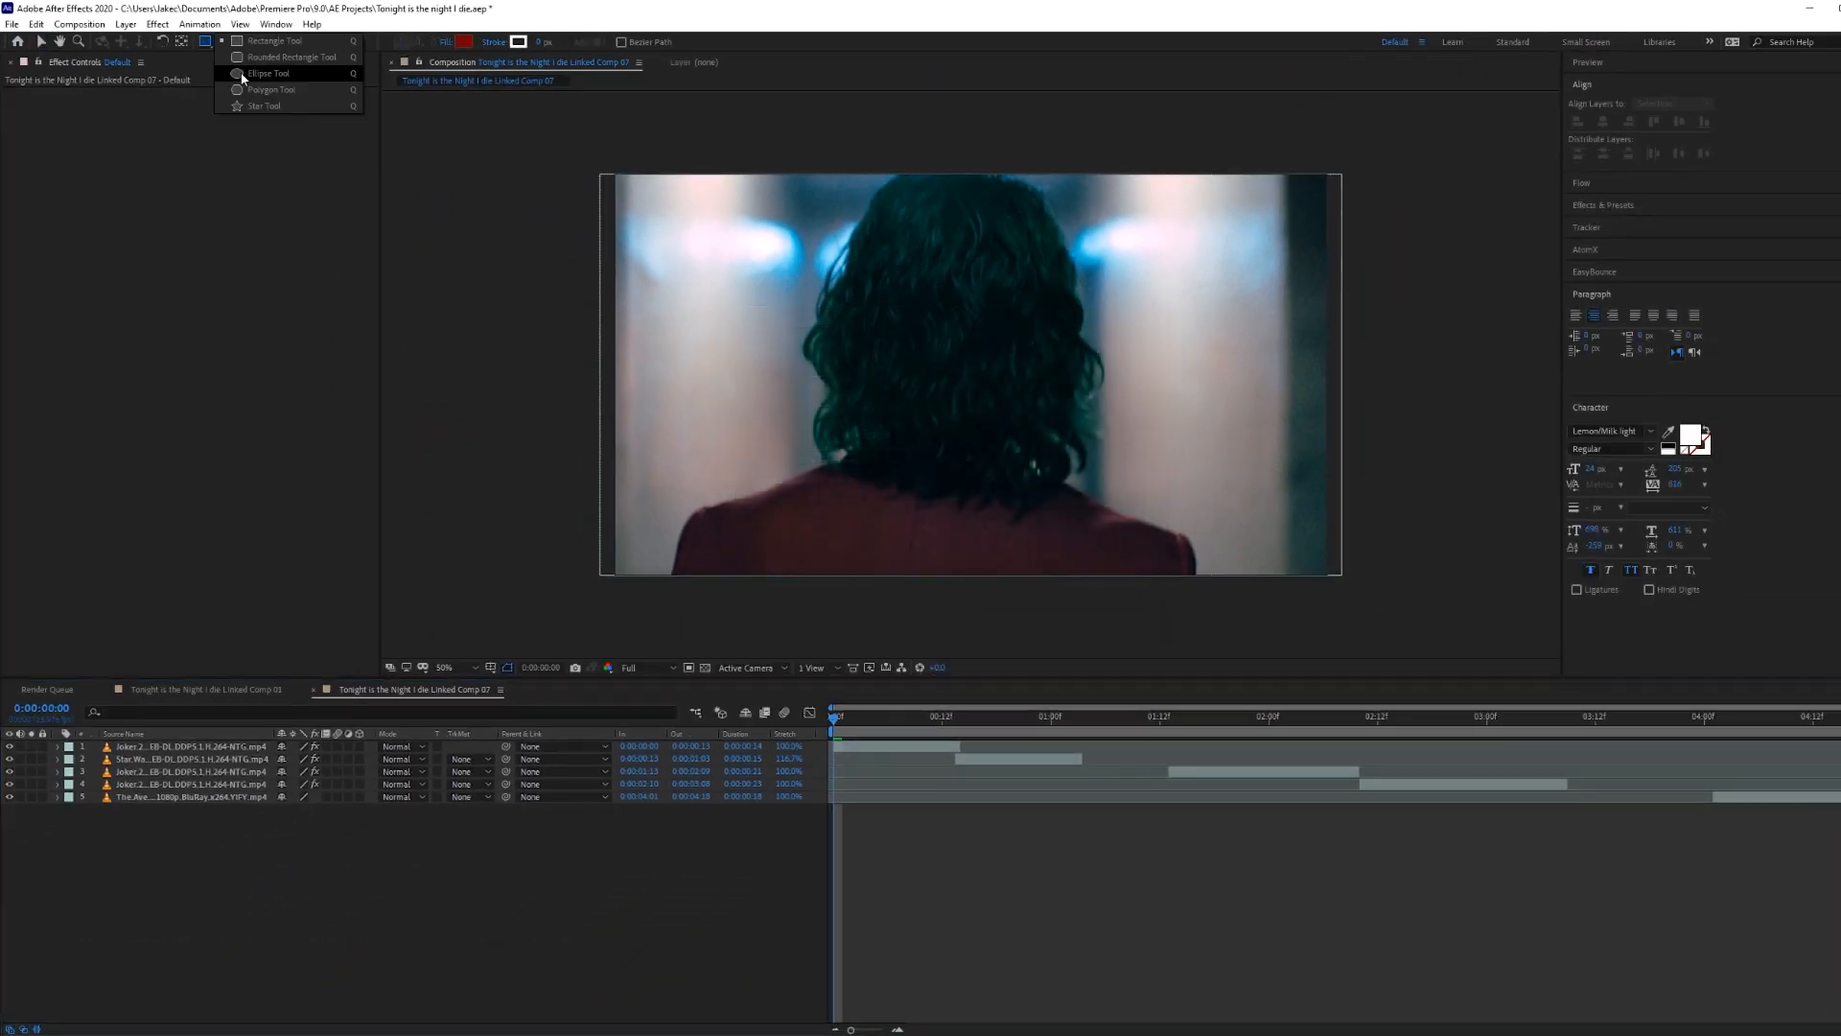
click(254, 75)
drag(694, 281, 781, 385)
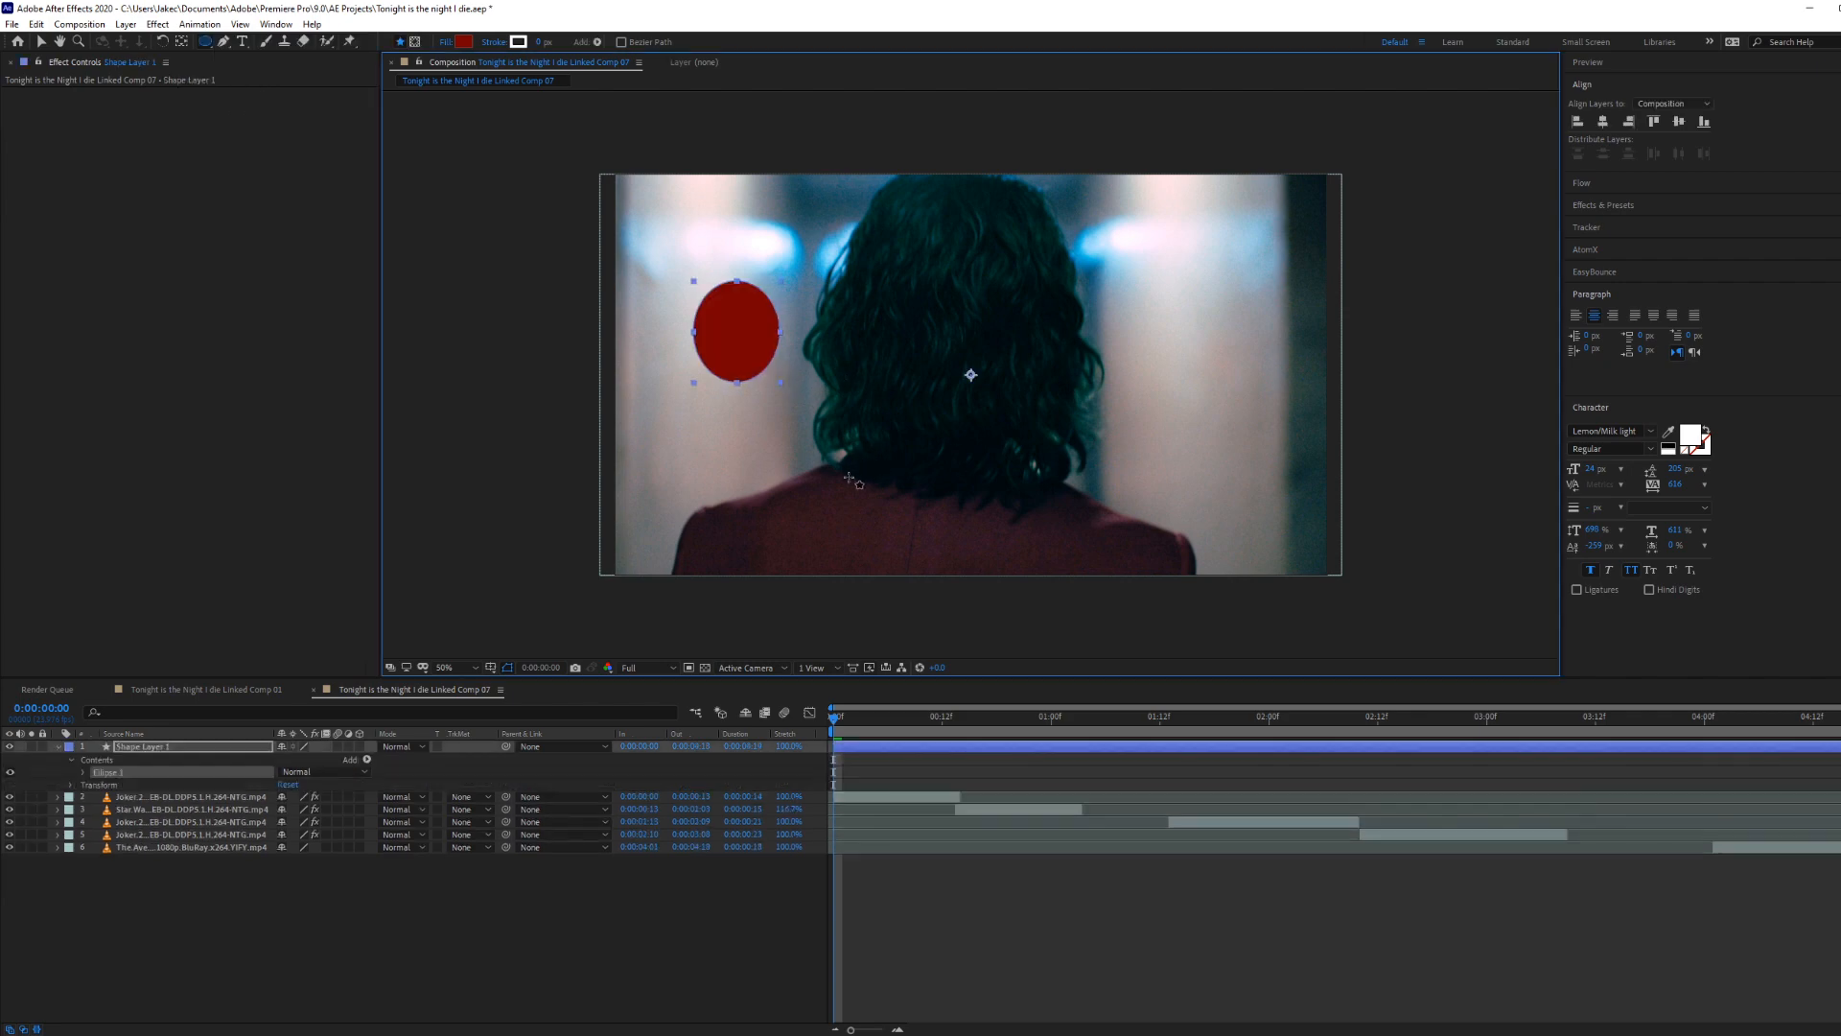
key(v)
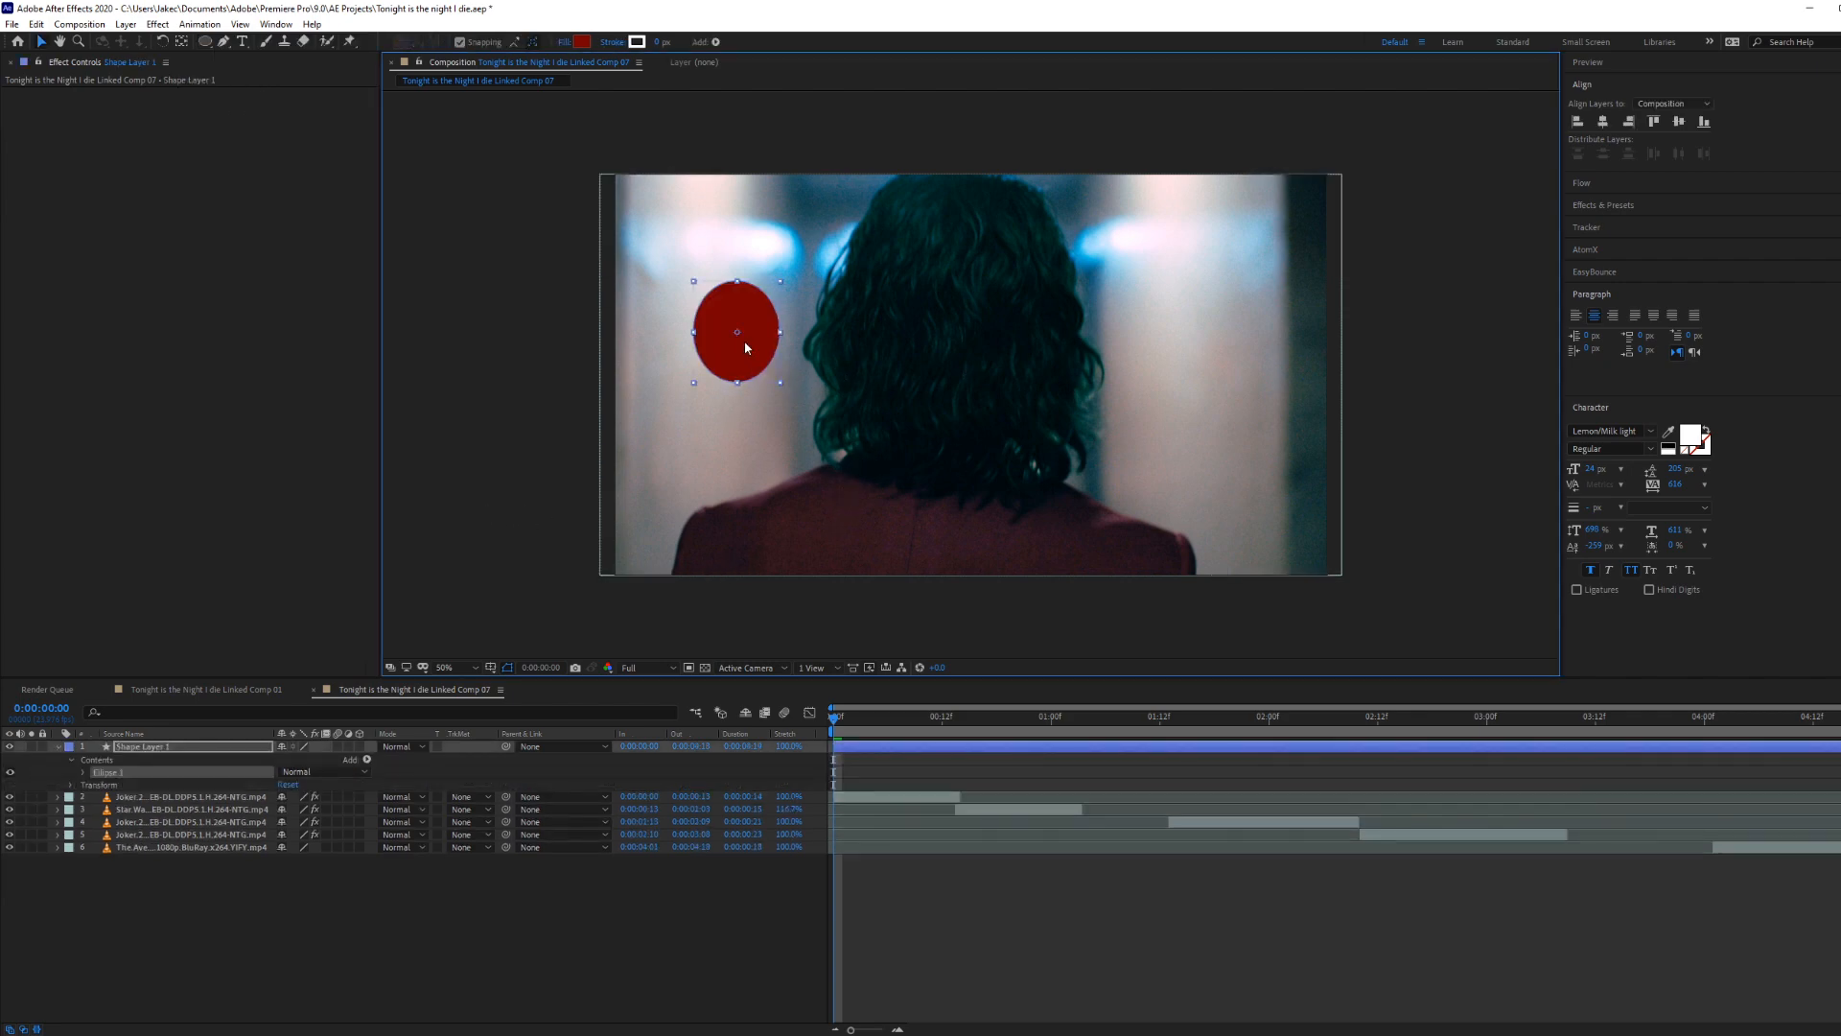
drag(760, 342, 1104, 346)
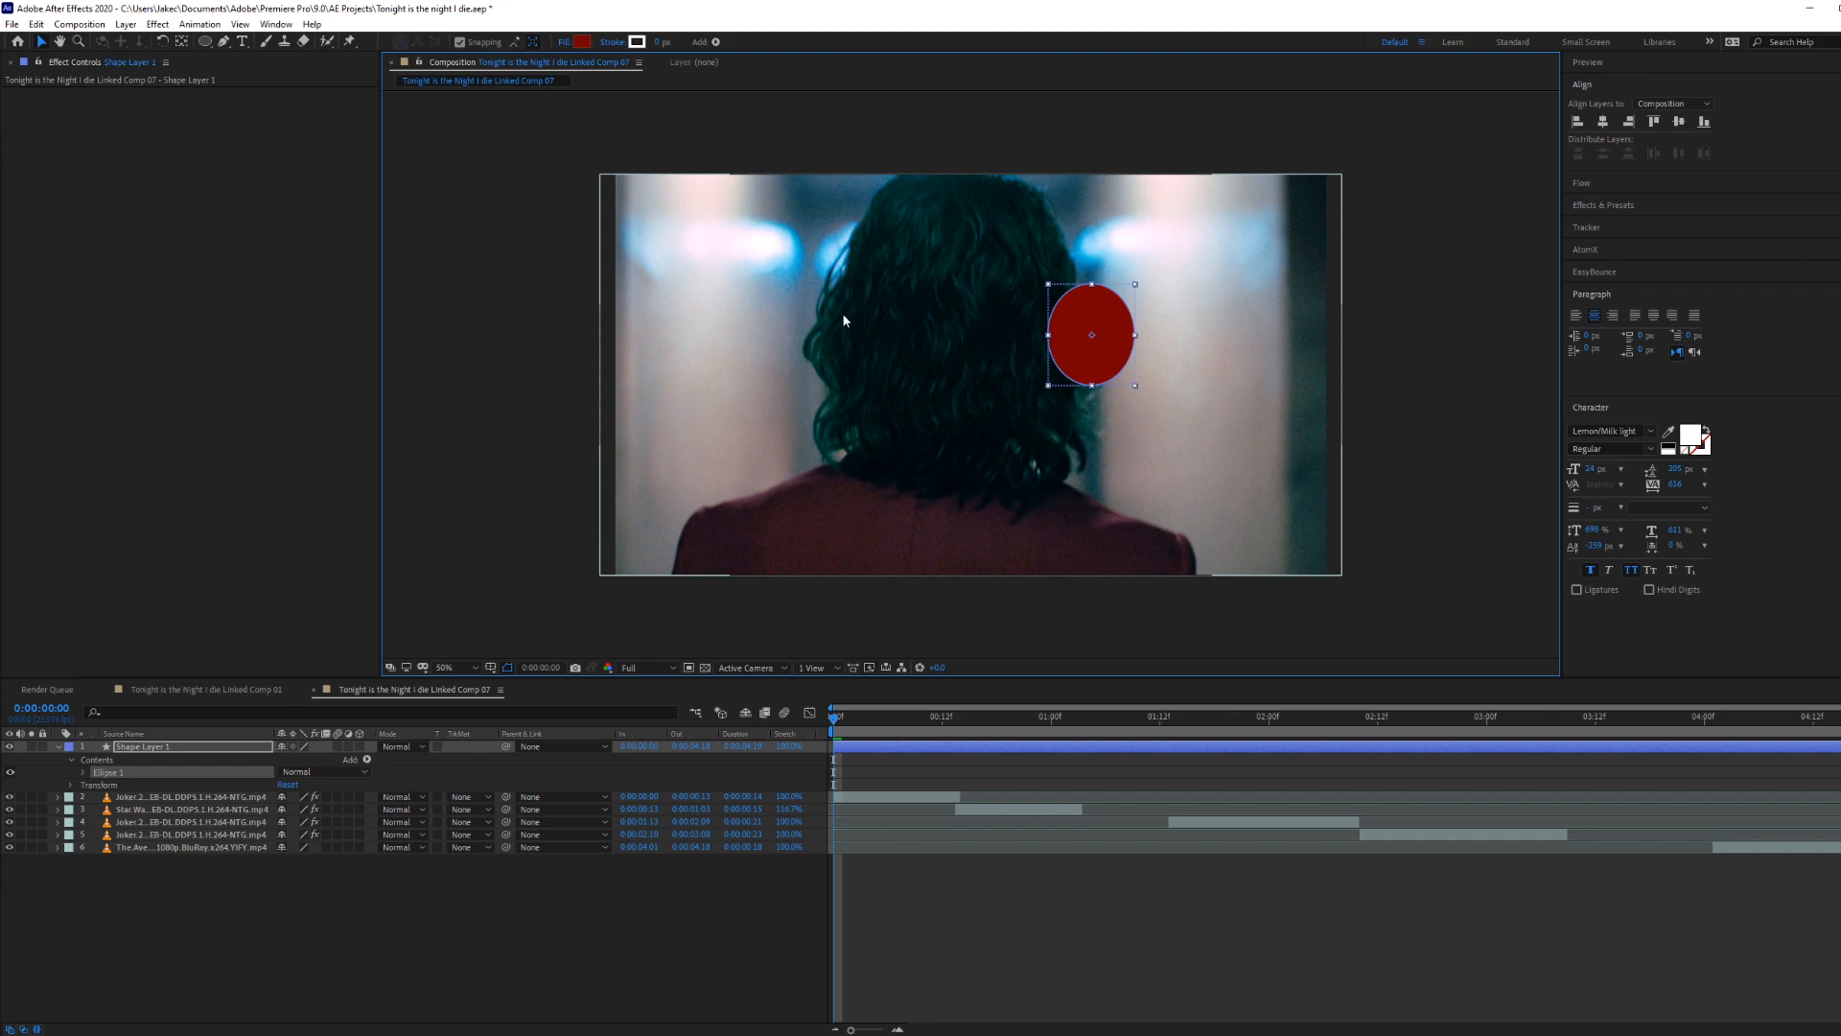
Step: Review the composition's motion blur settings, then delete the ellipse shape layer
click(80, 24)
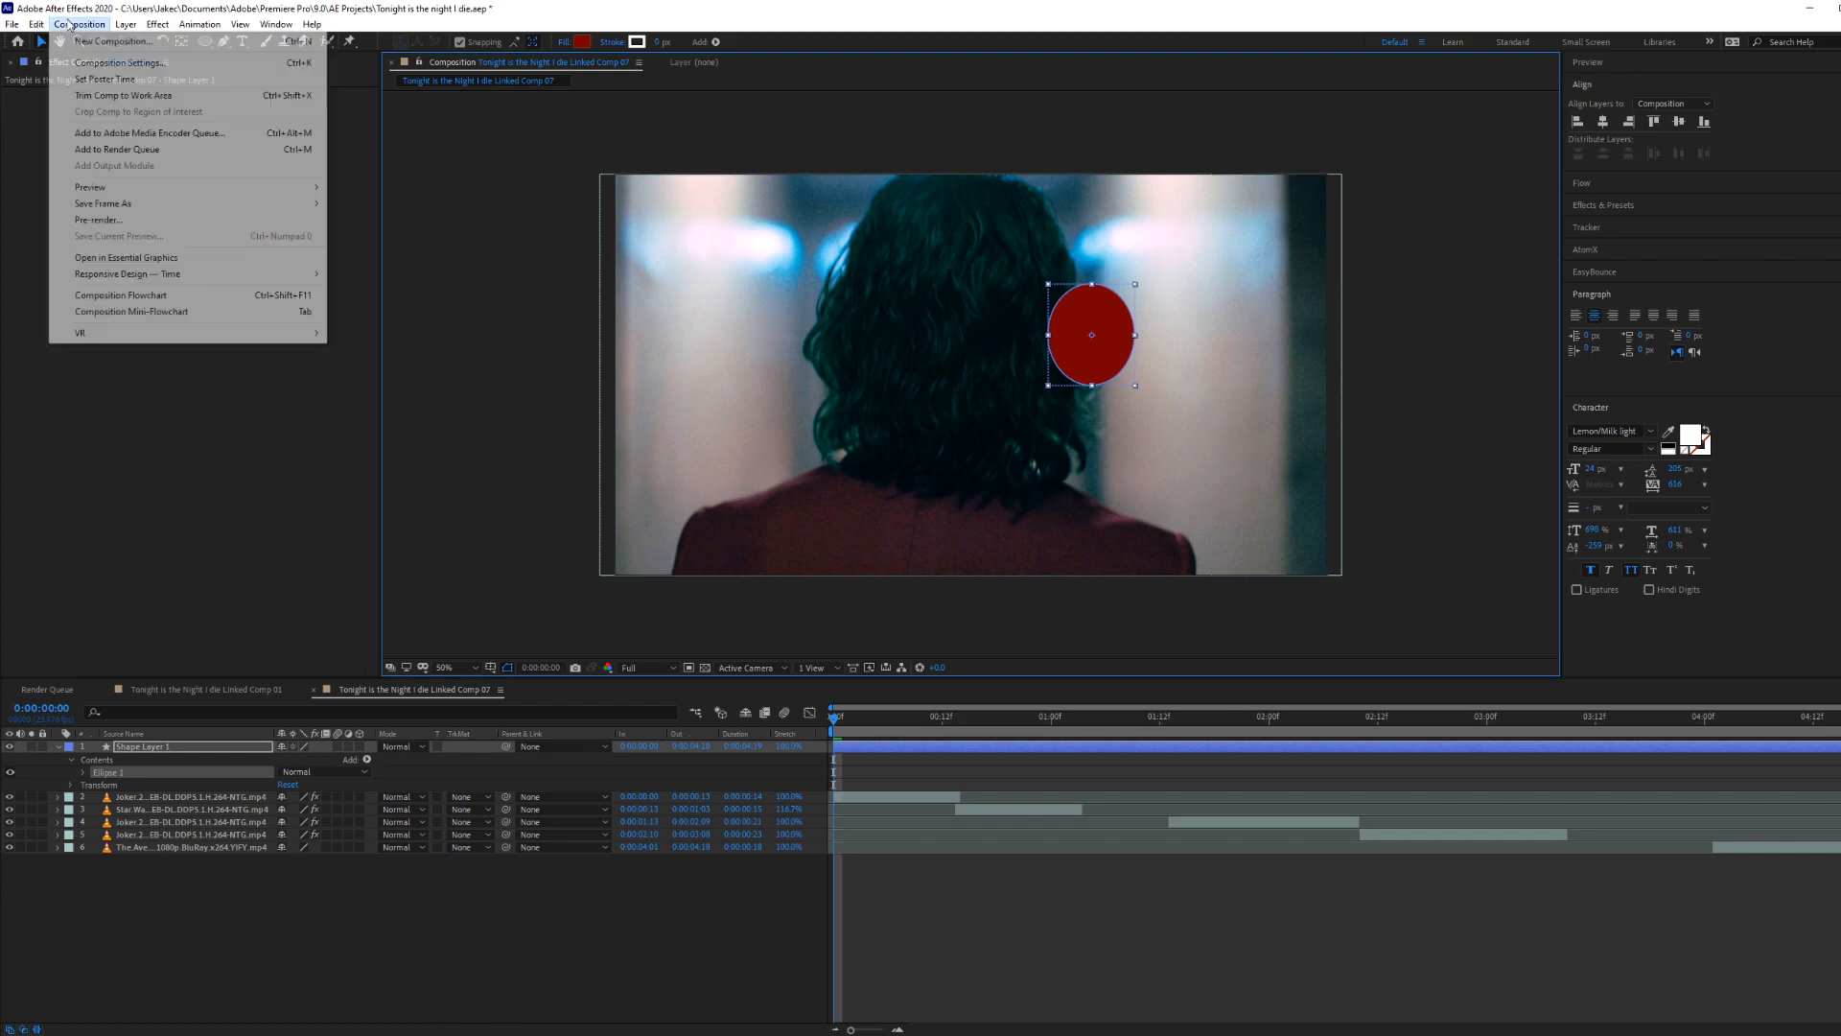
click(72, 61)
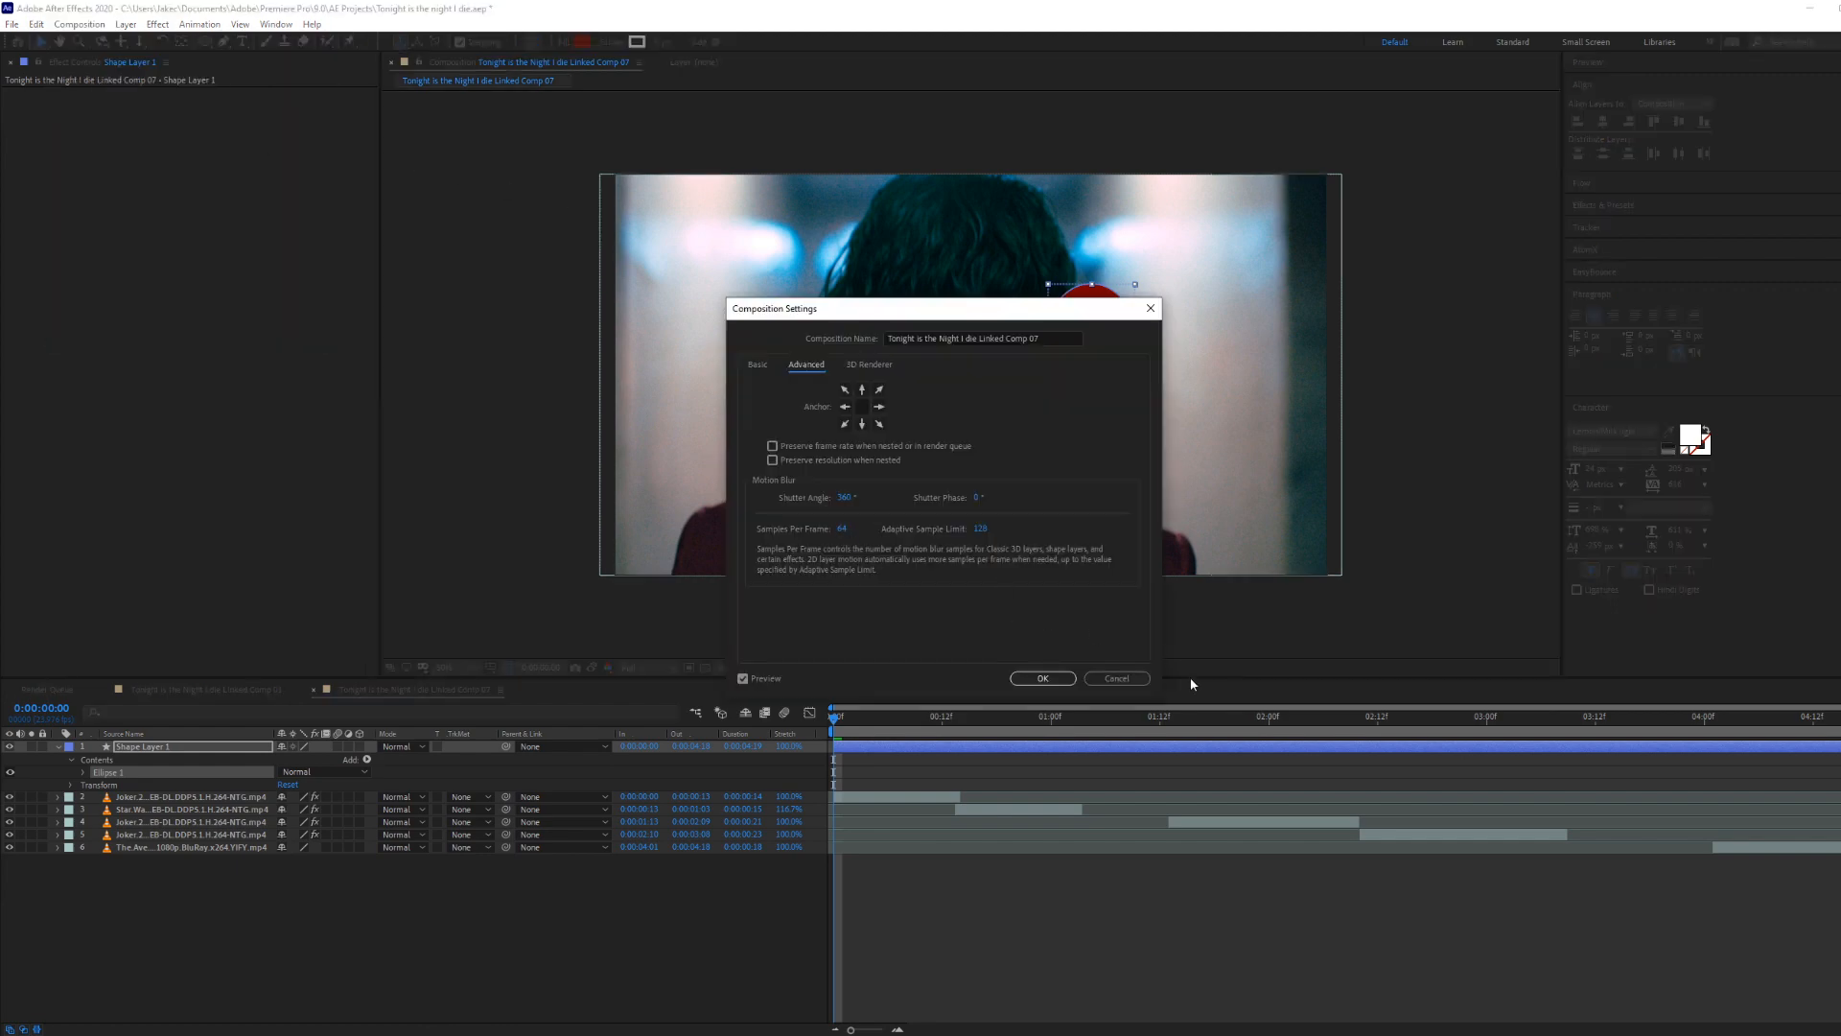
click(1118, 678)
key(space)
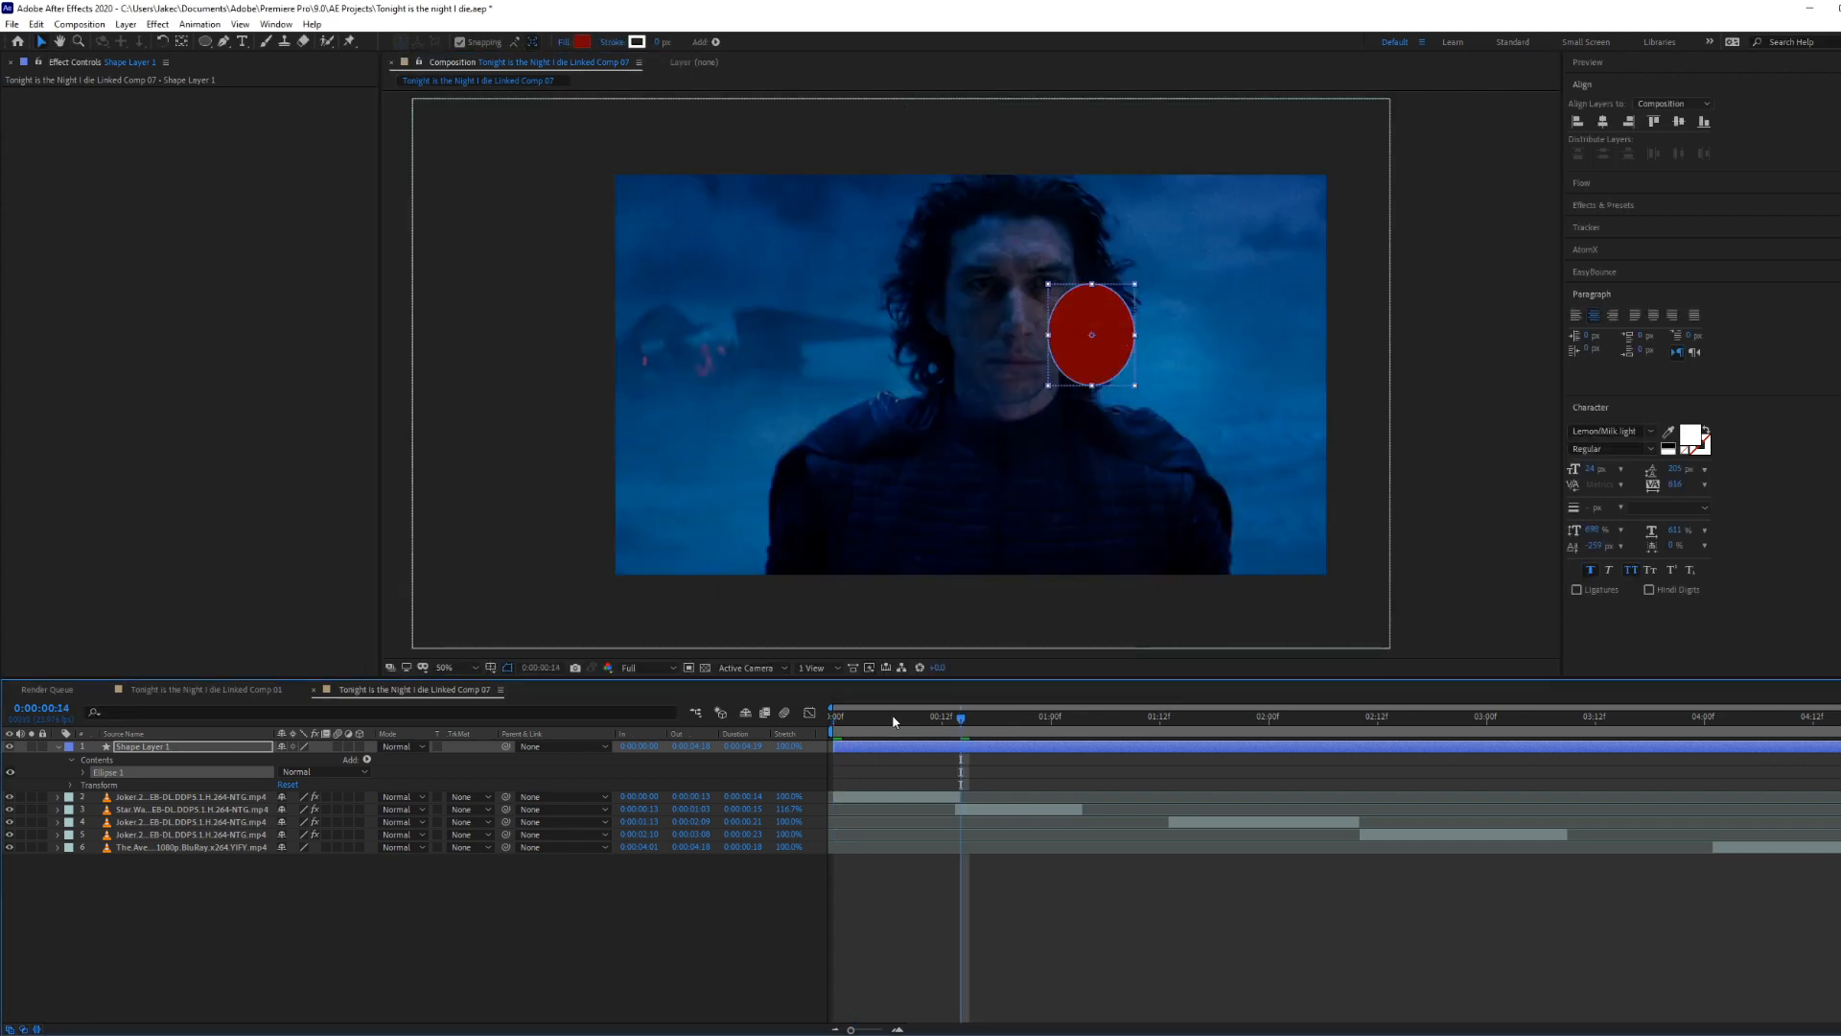
key(Delete)
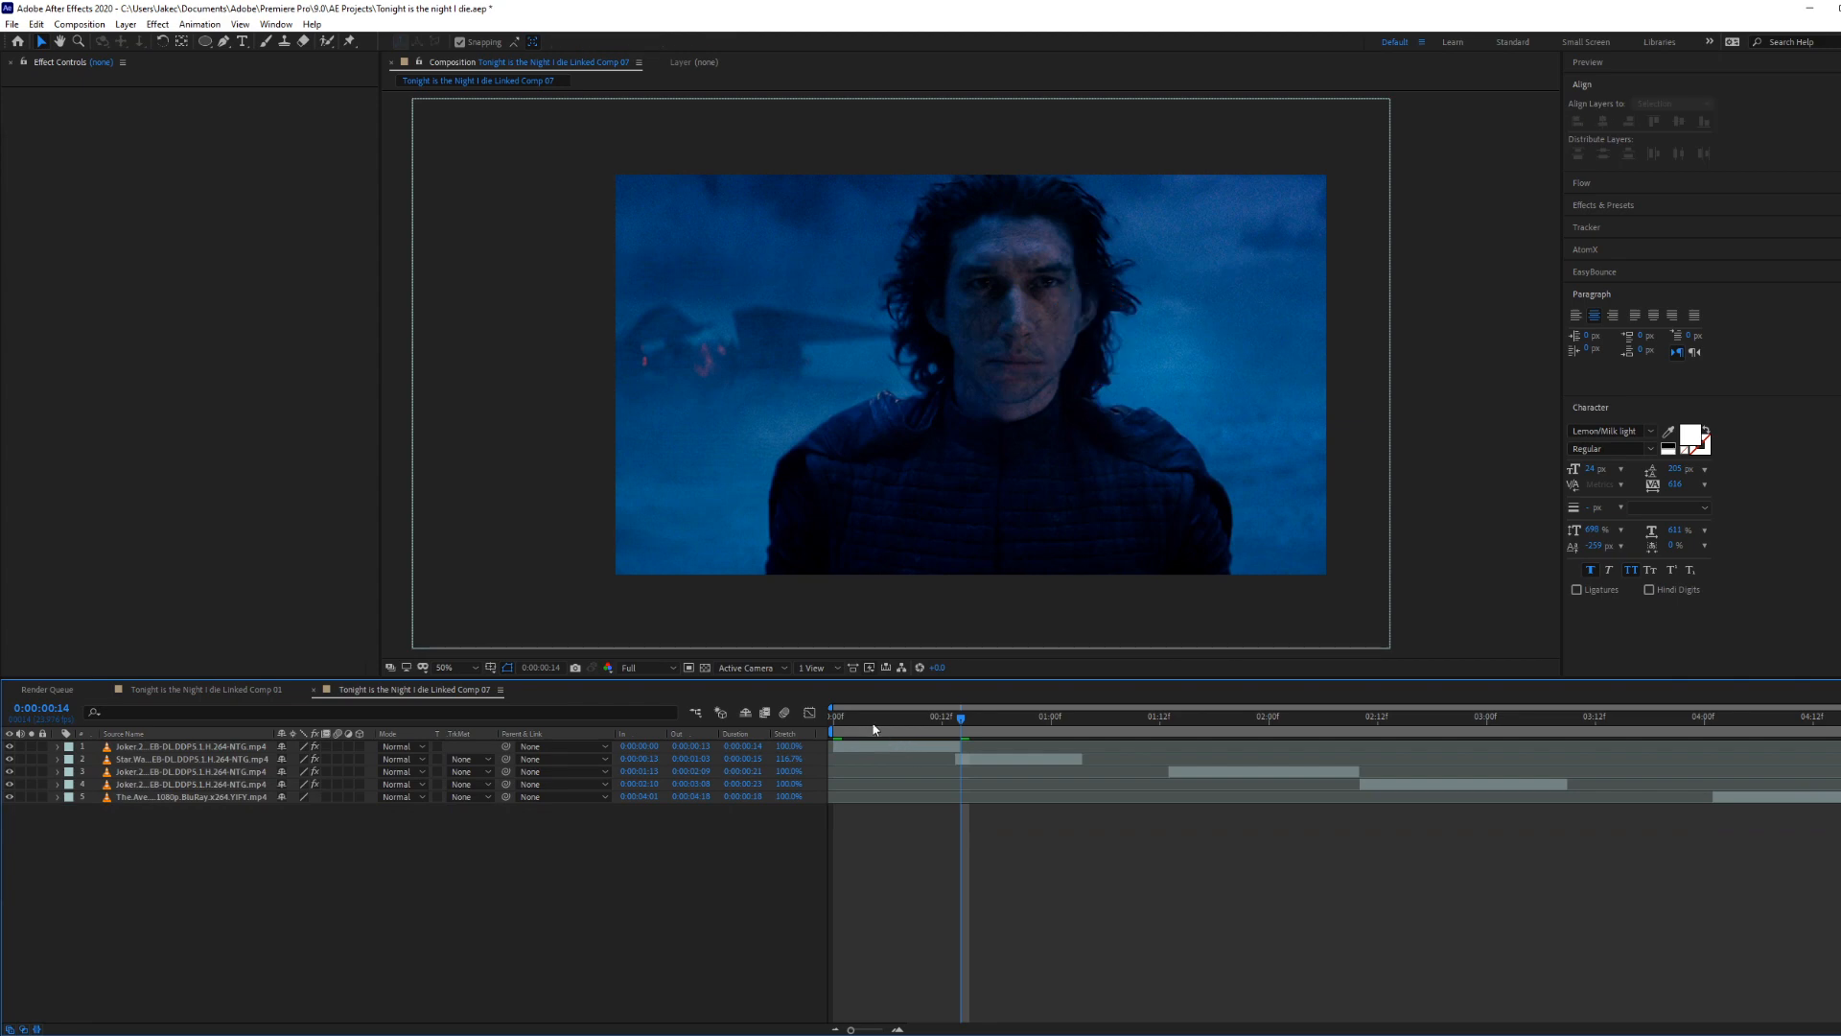
Step: Paste the copied "Whatever" text layer above the first Joker clip at the start of the composition
click(864, 720)
mouse_move(855, 724)
mouse_down()
mouse_move(963, 737)
mouse_move(836, 739)
mouse_move(980, 722)
mouse_move(842, 728)
mouse_up()
click(868, 748)
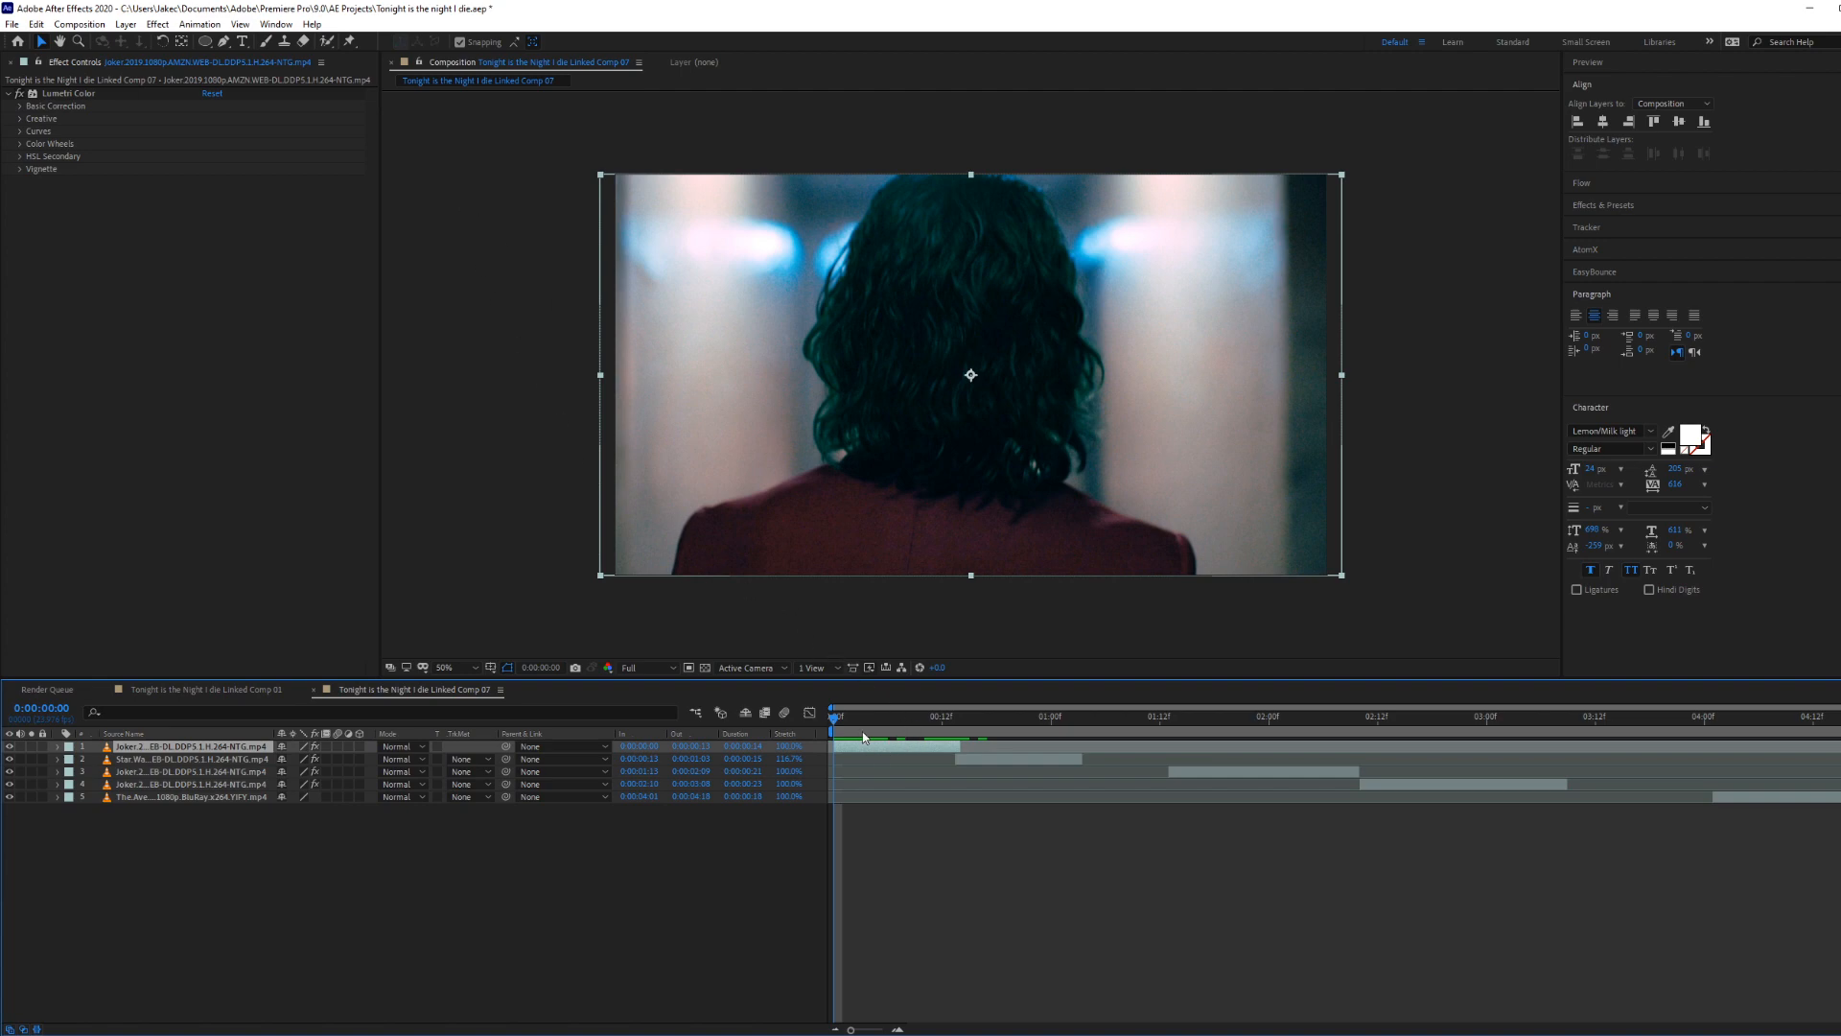
key(ctrl+v)
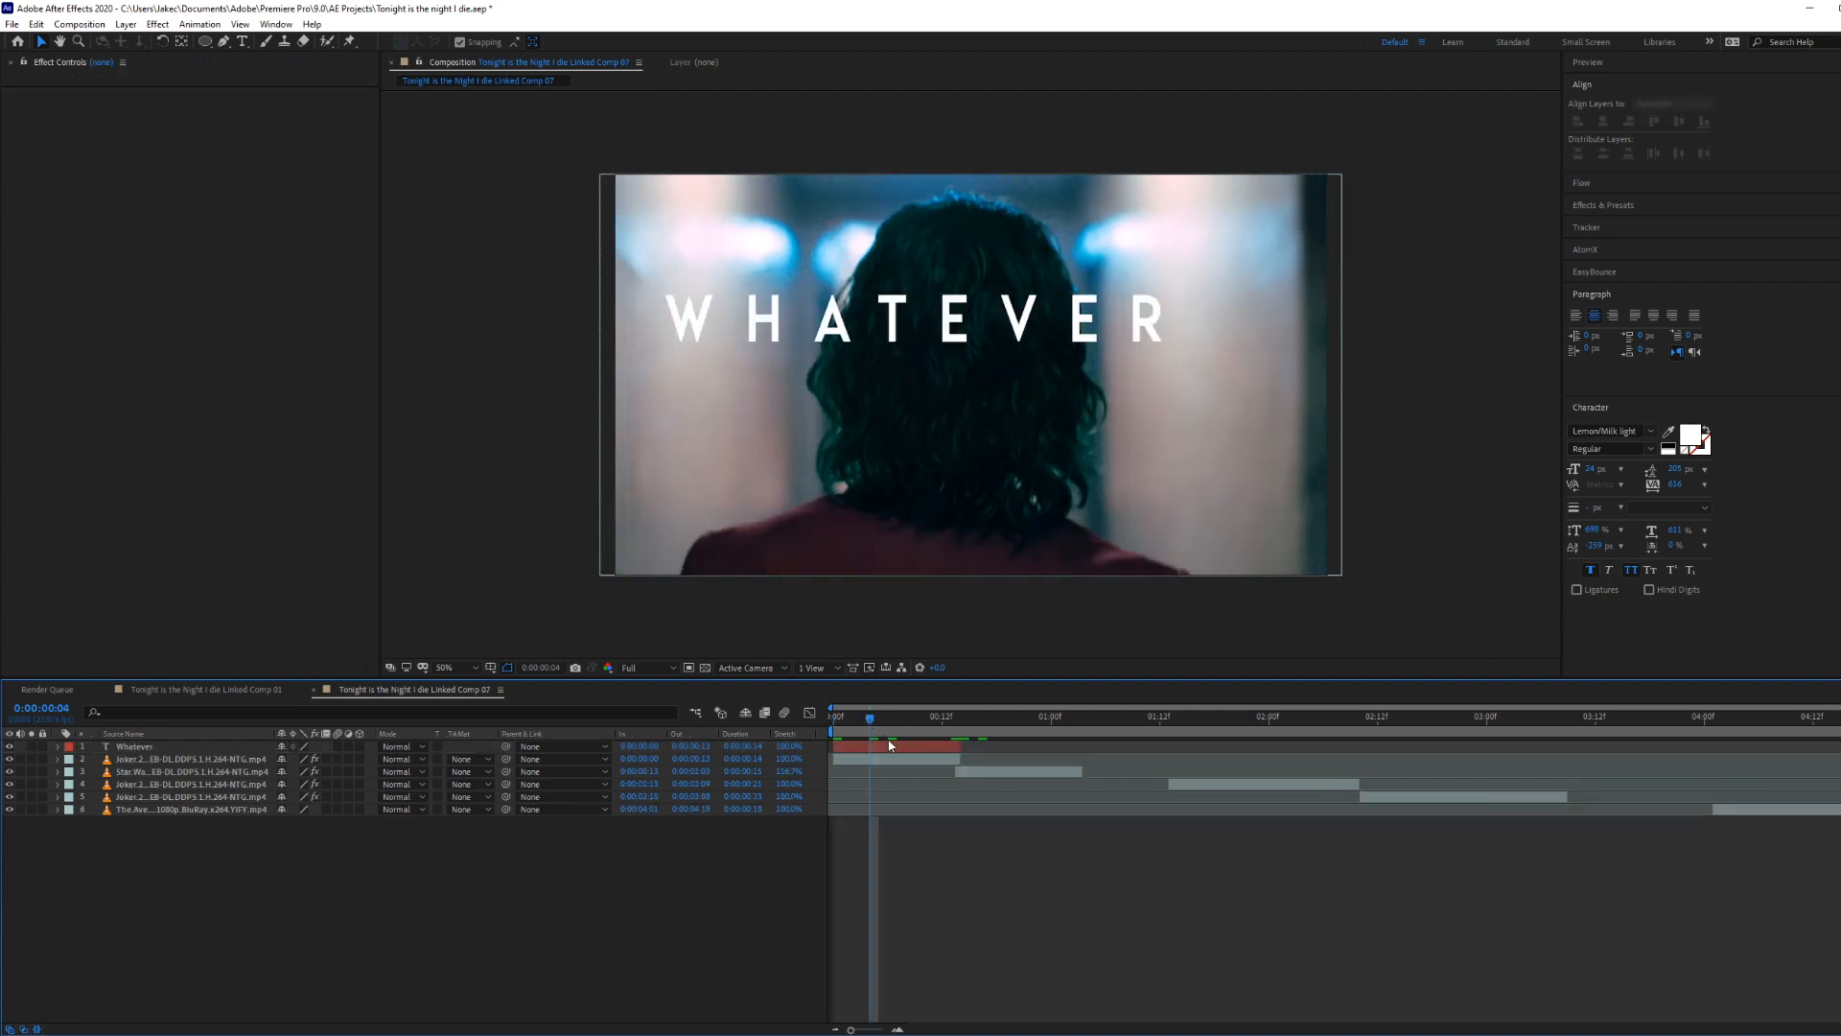
Step: Centre the "Whatever" title horizontally in the composition and hide its layer
click(1621, 295)
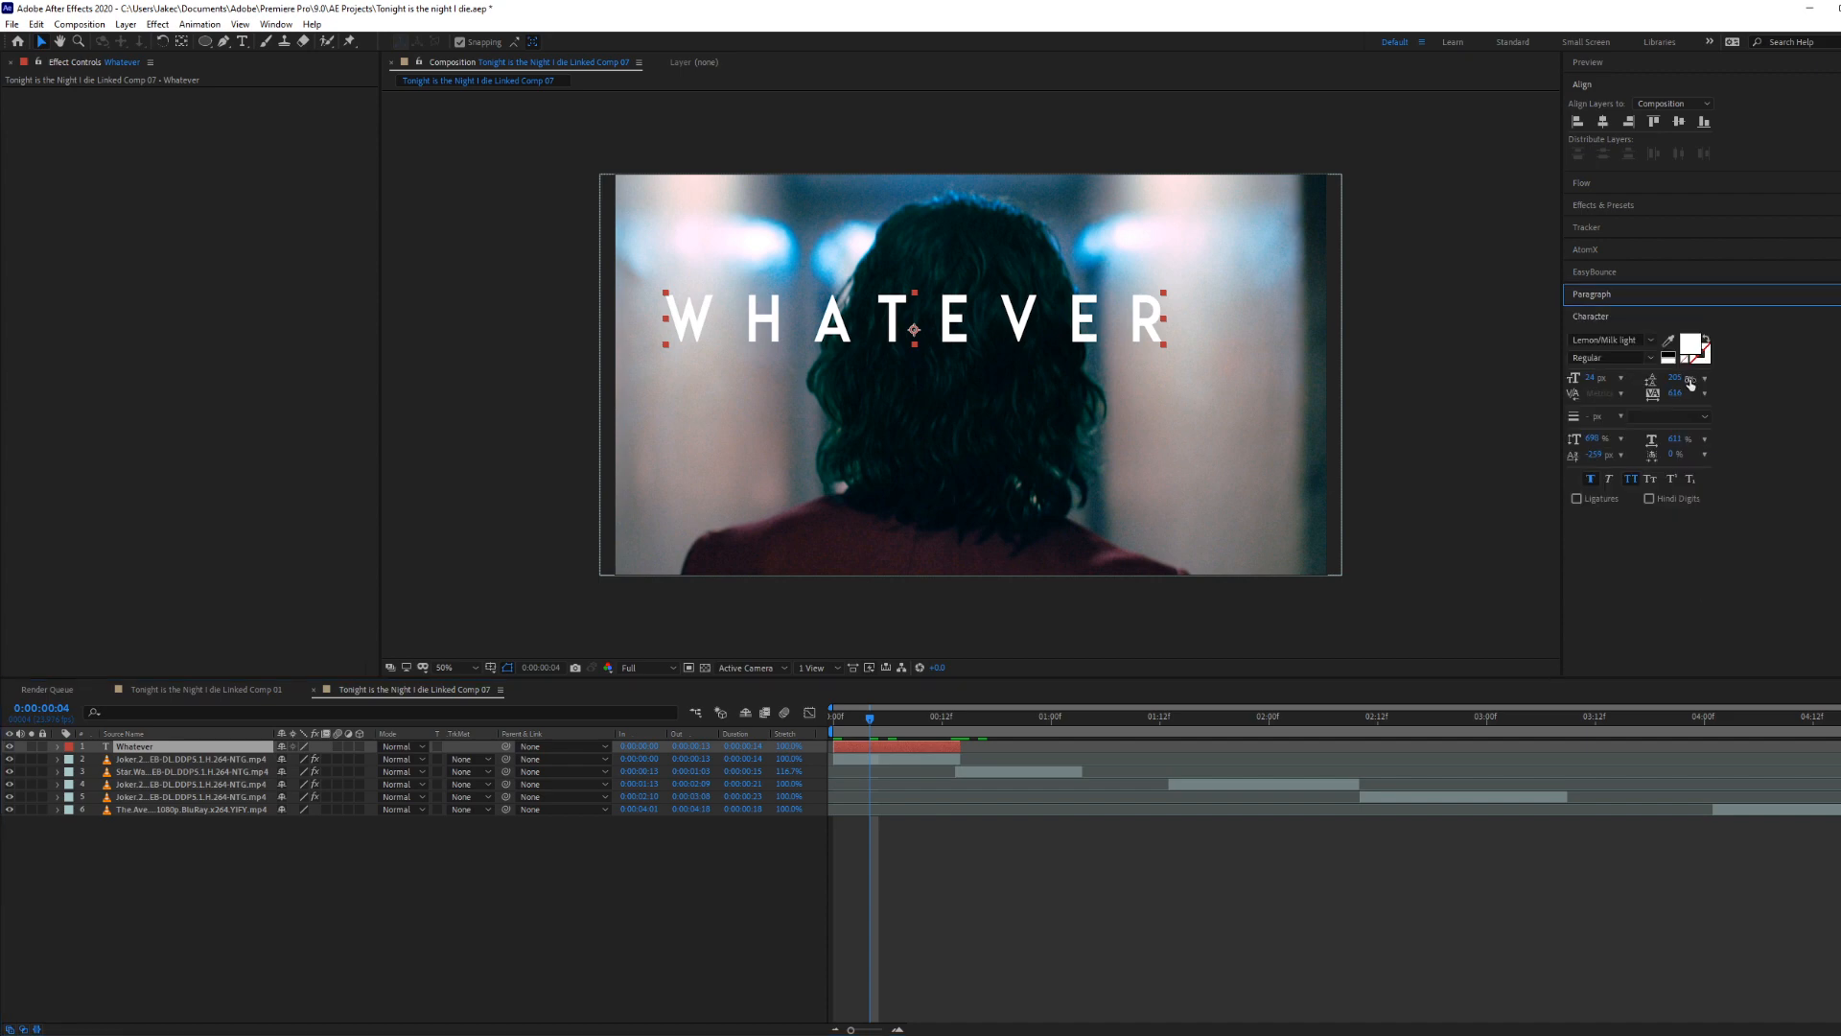
click(1621, 316)
click(1602, 122)
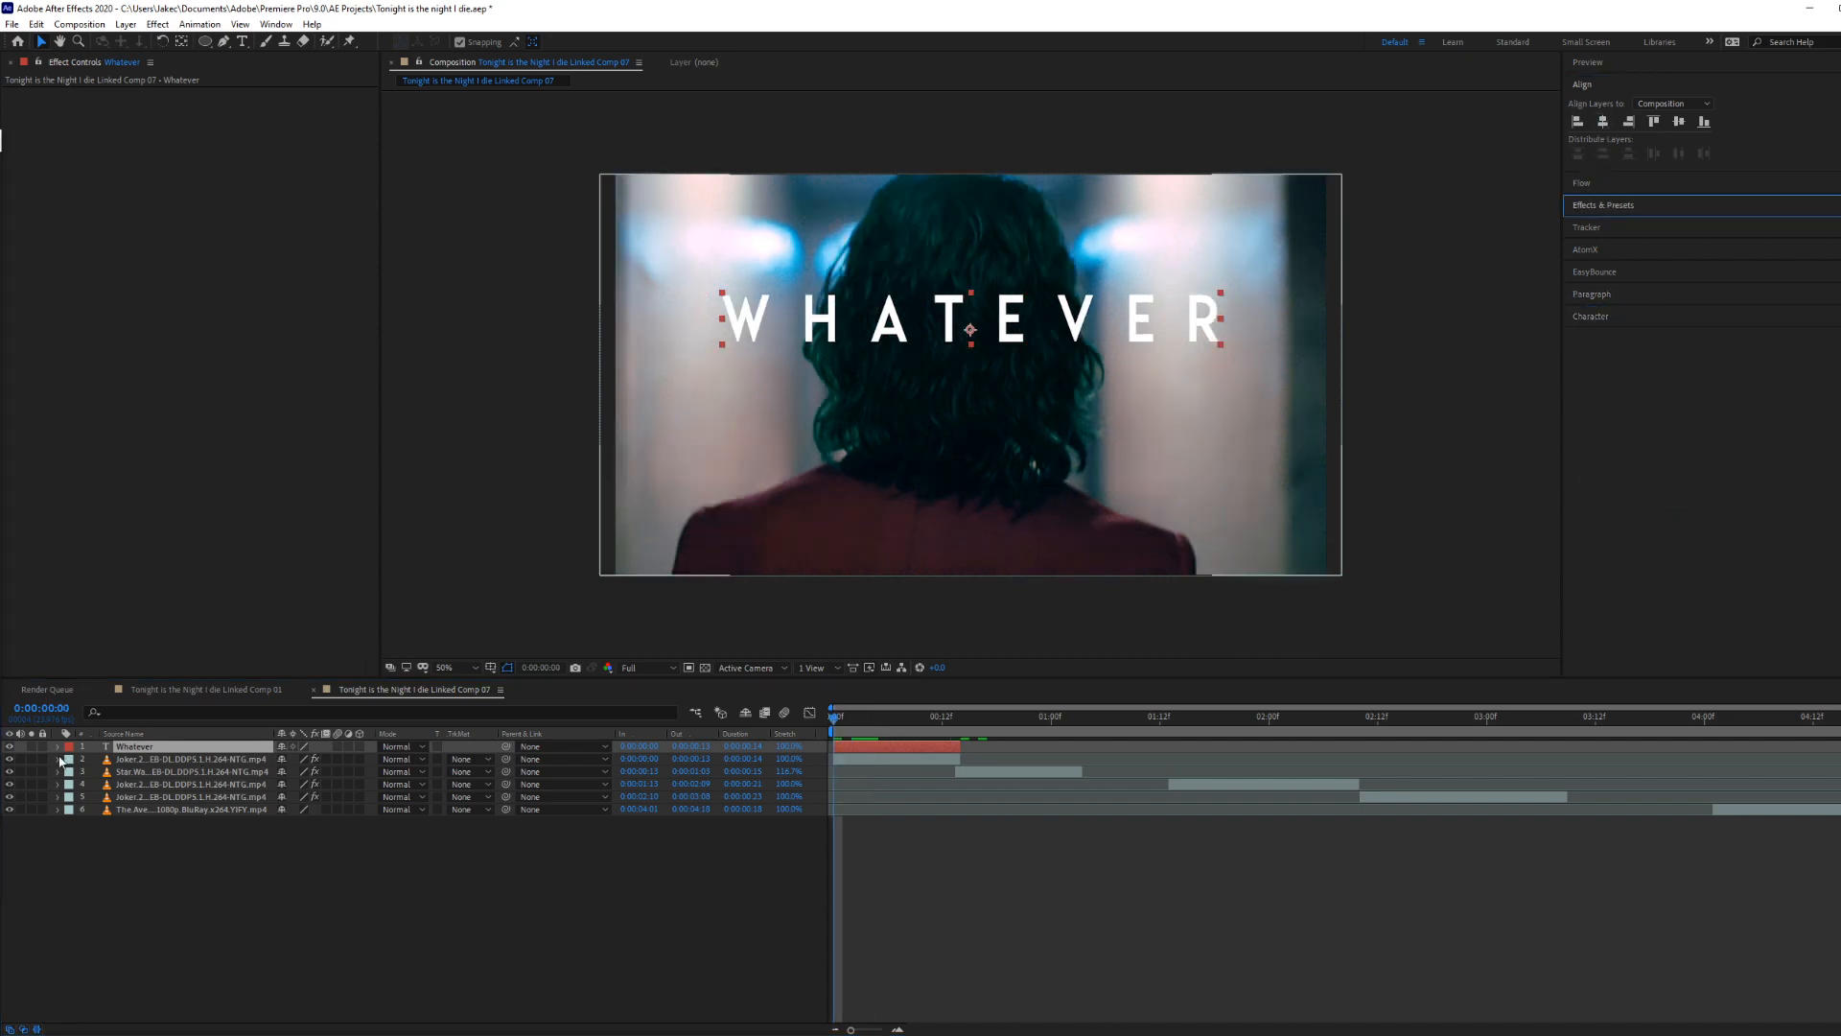
click(10, 746)
Step: Pre-compose the first Joker clip with all attributes moved into the new composition, and duplicate the resulting layer
right_click(869, 759)
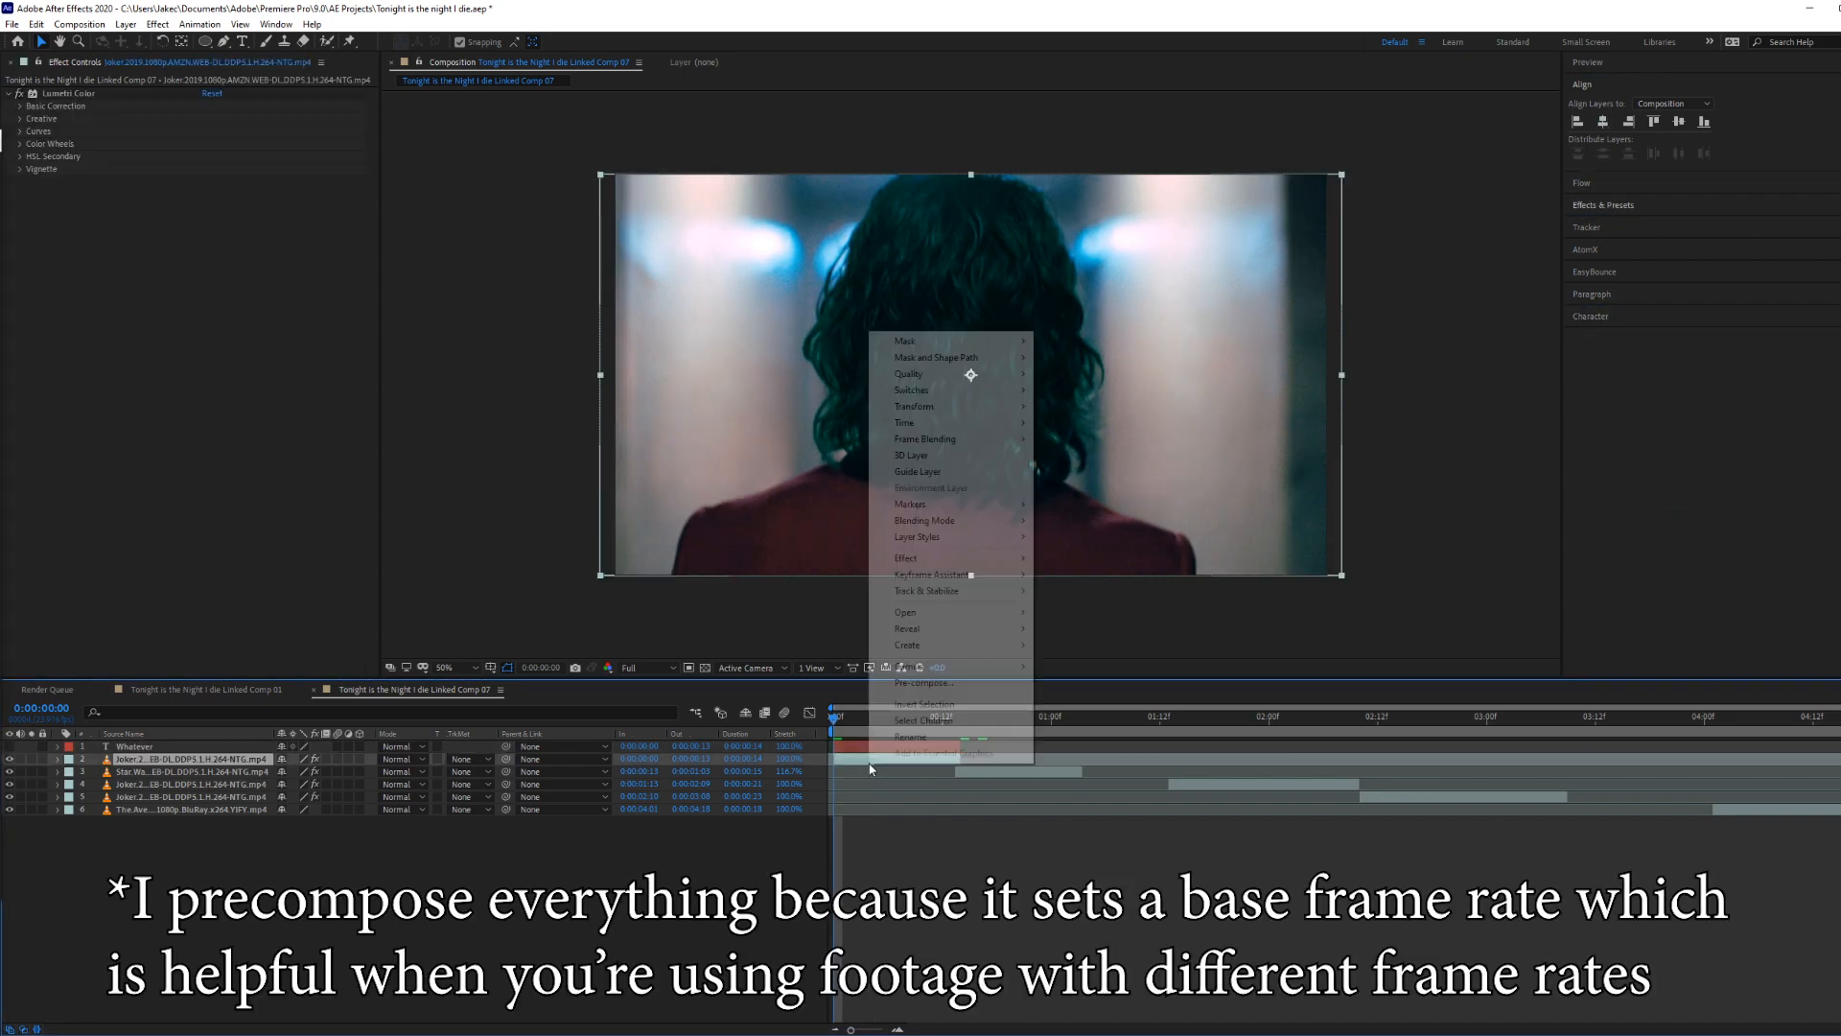
click(924, 683)
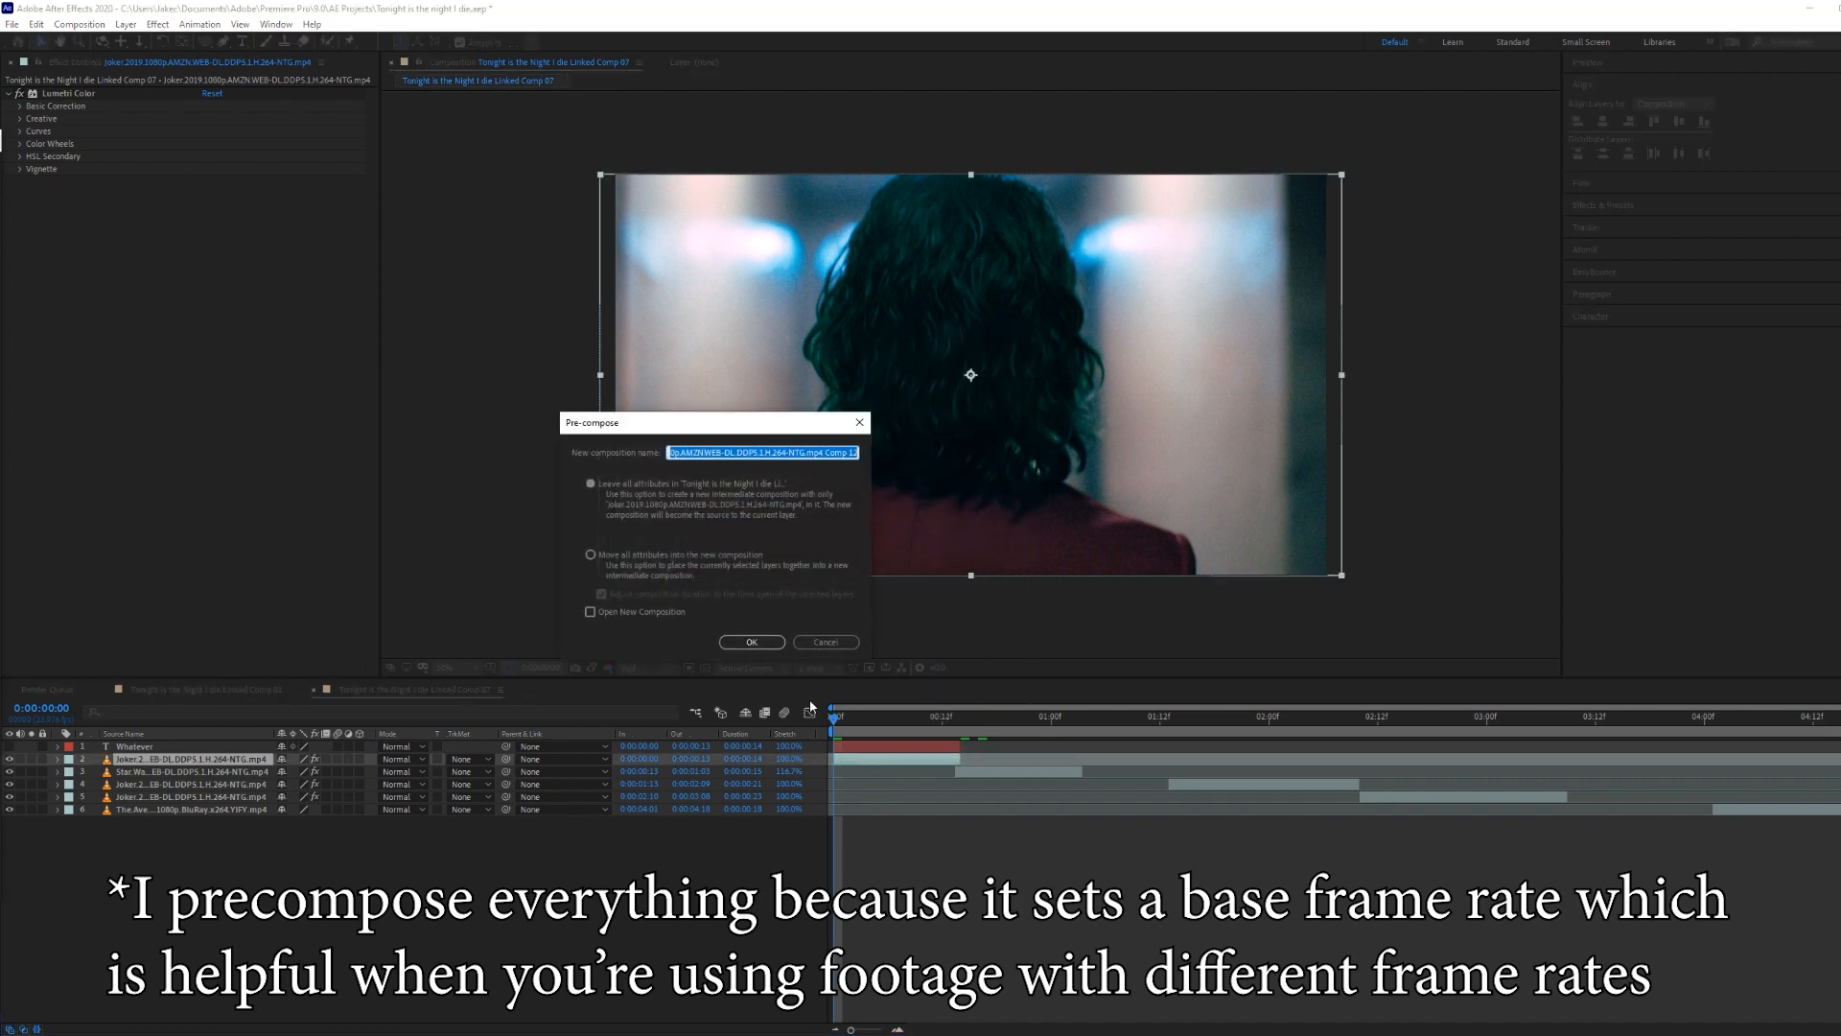
click(617, 566)
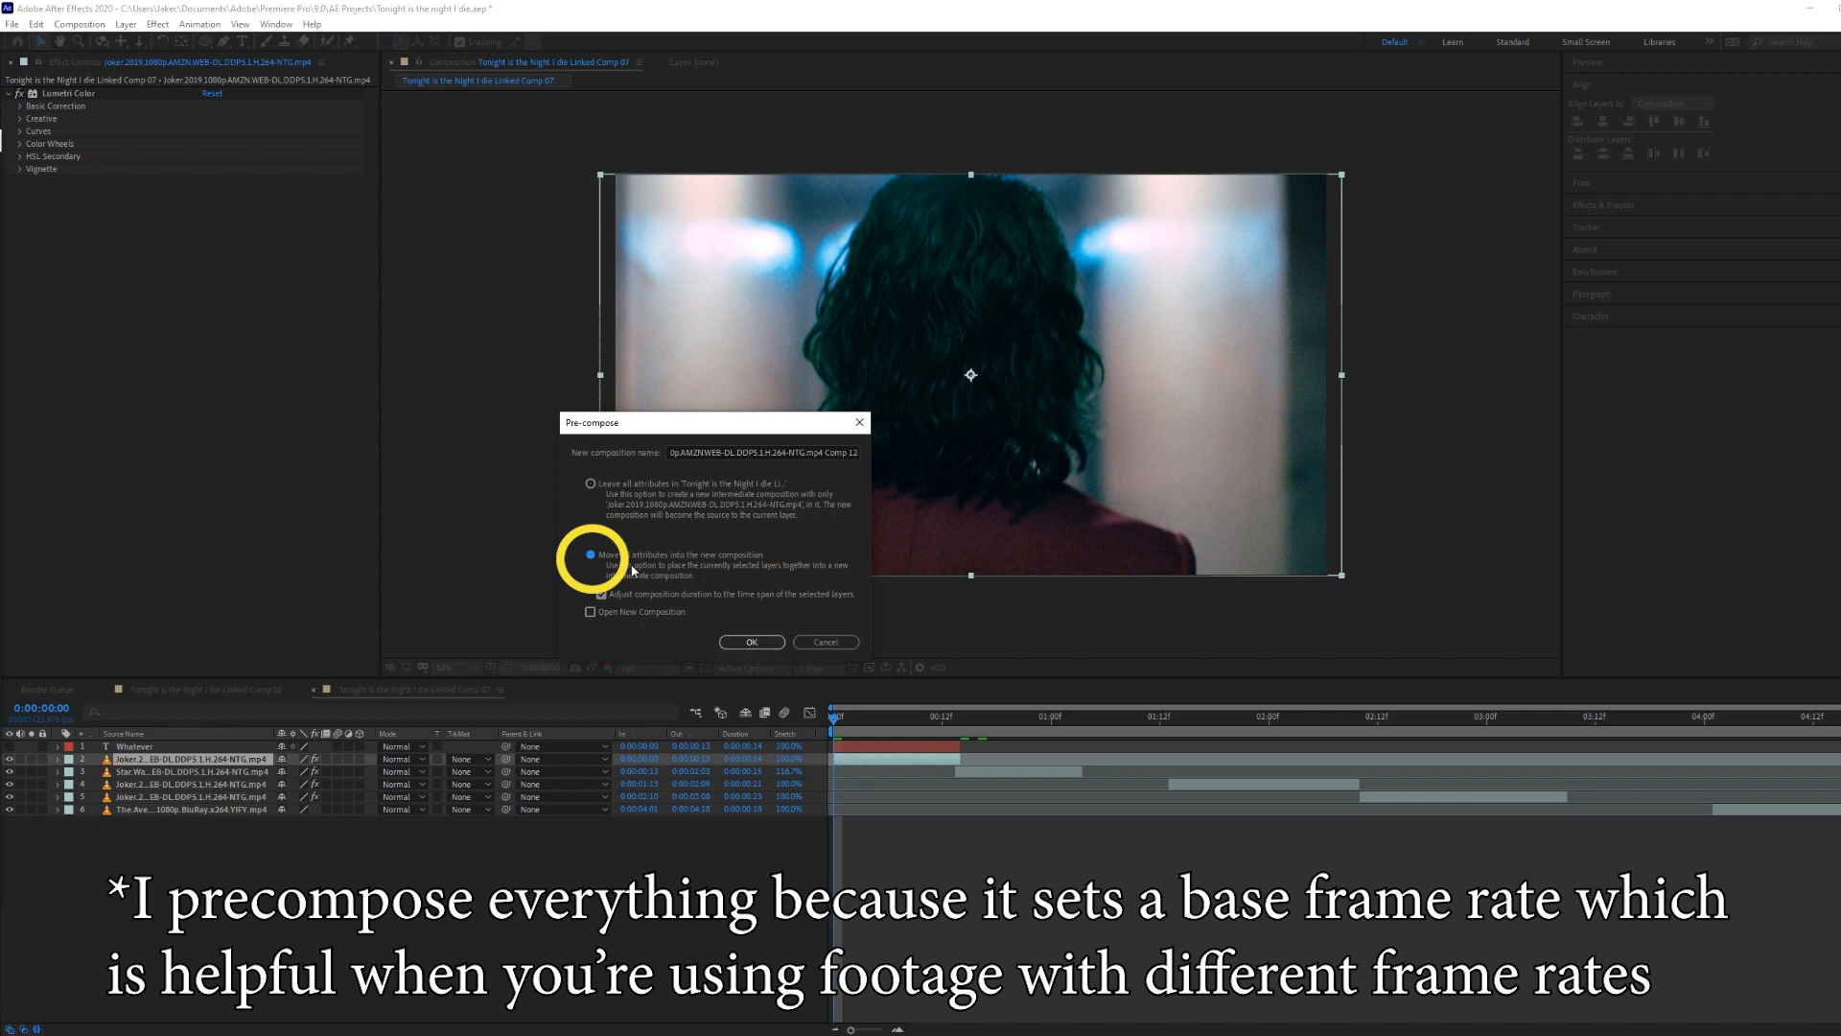
key(Return)
key(ctrl+d)
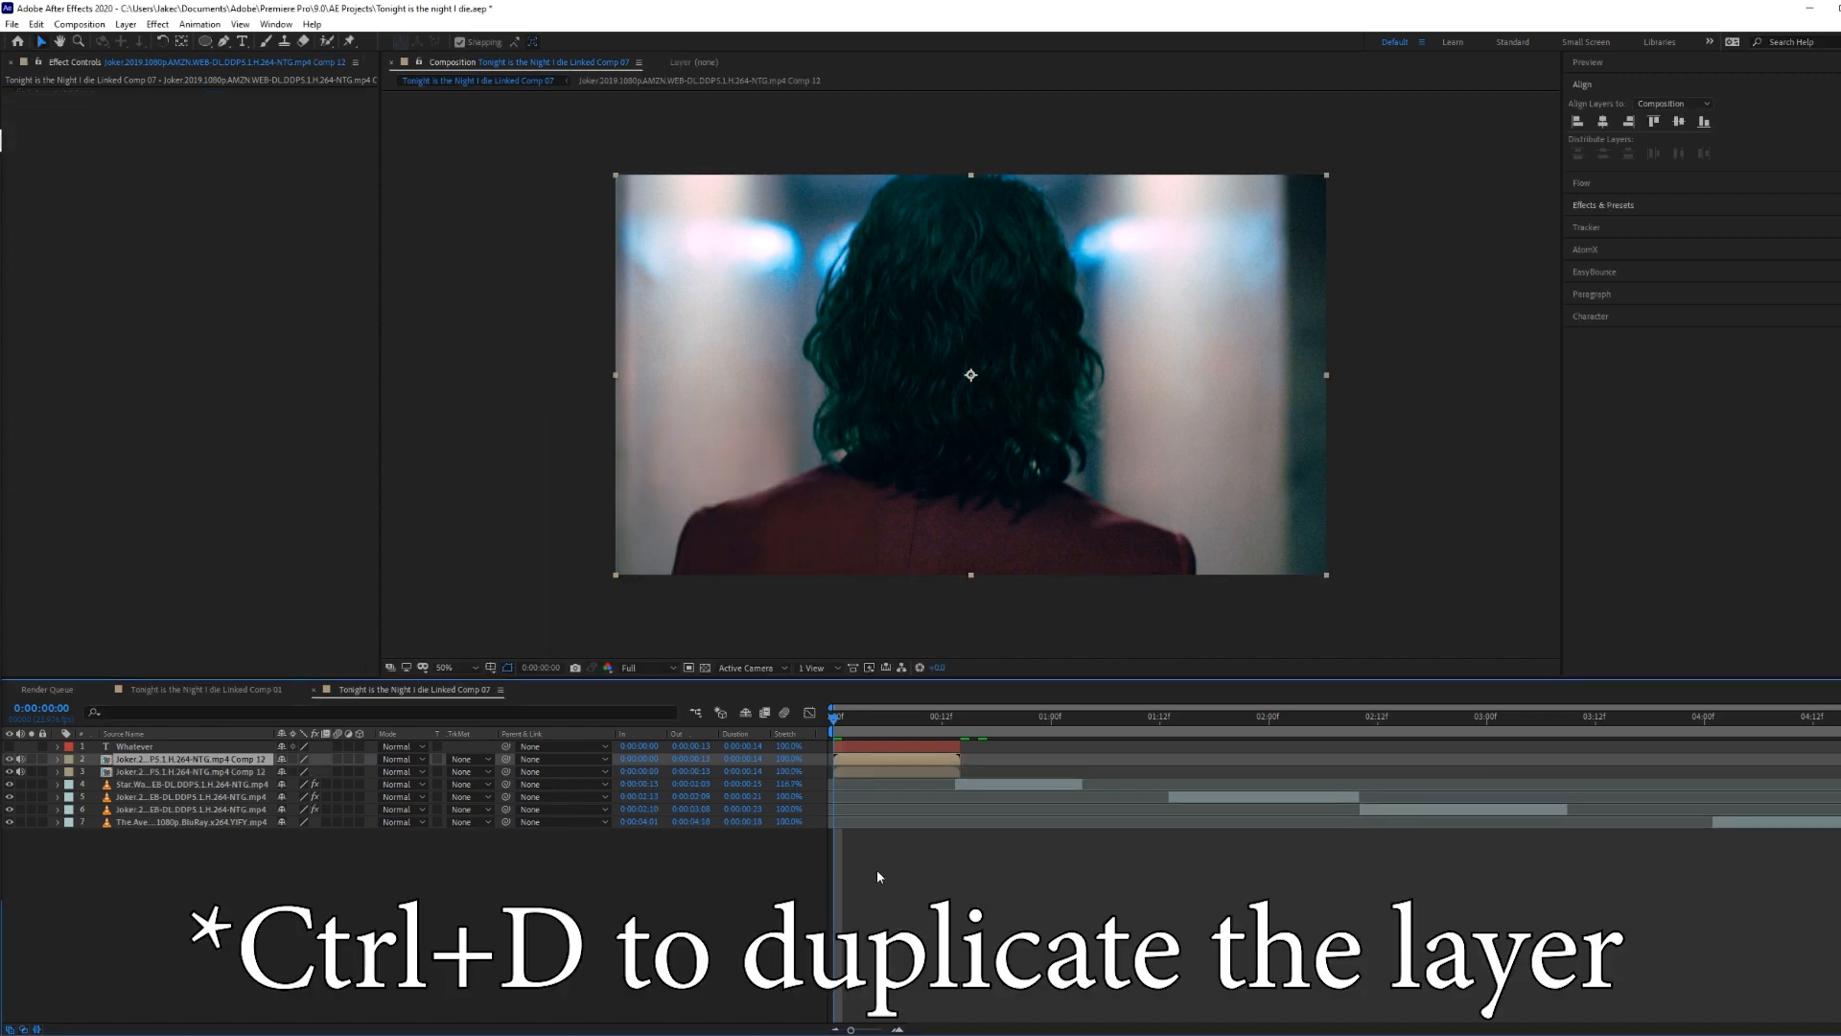
Step: Select the man's head and shoulders with the Roto Brush on the upper duplicate layer and refine the matte edge around the hair
click(883, 761)
click(325, 42)
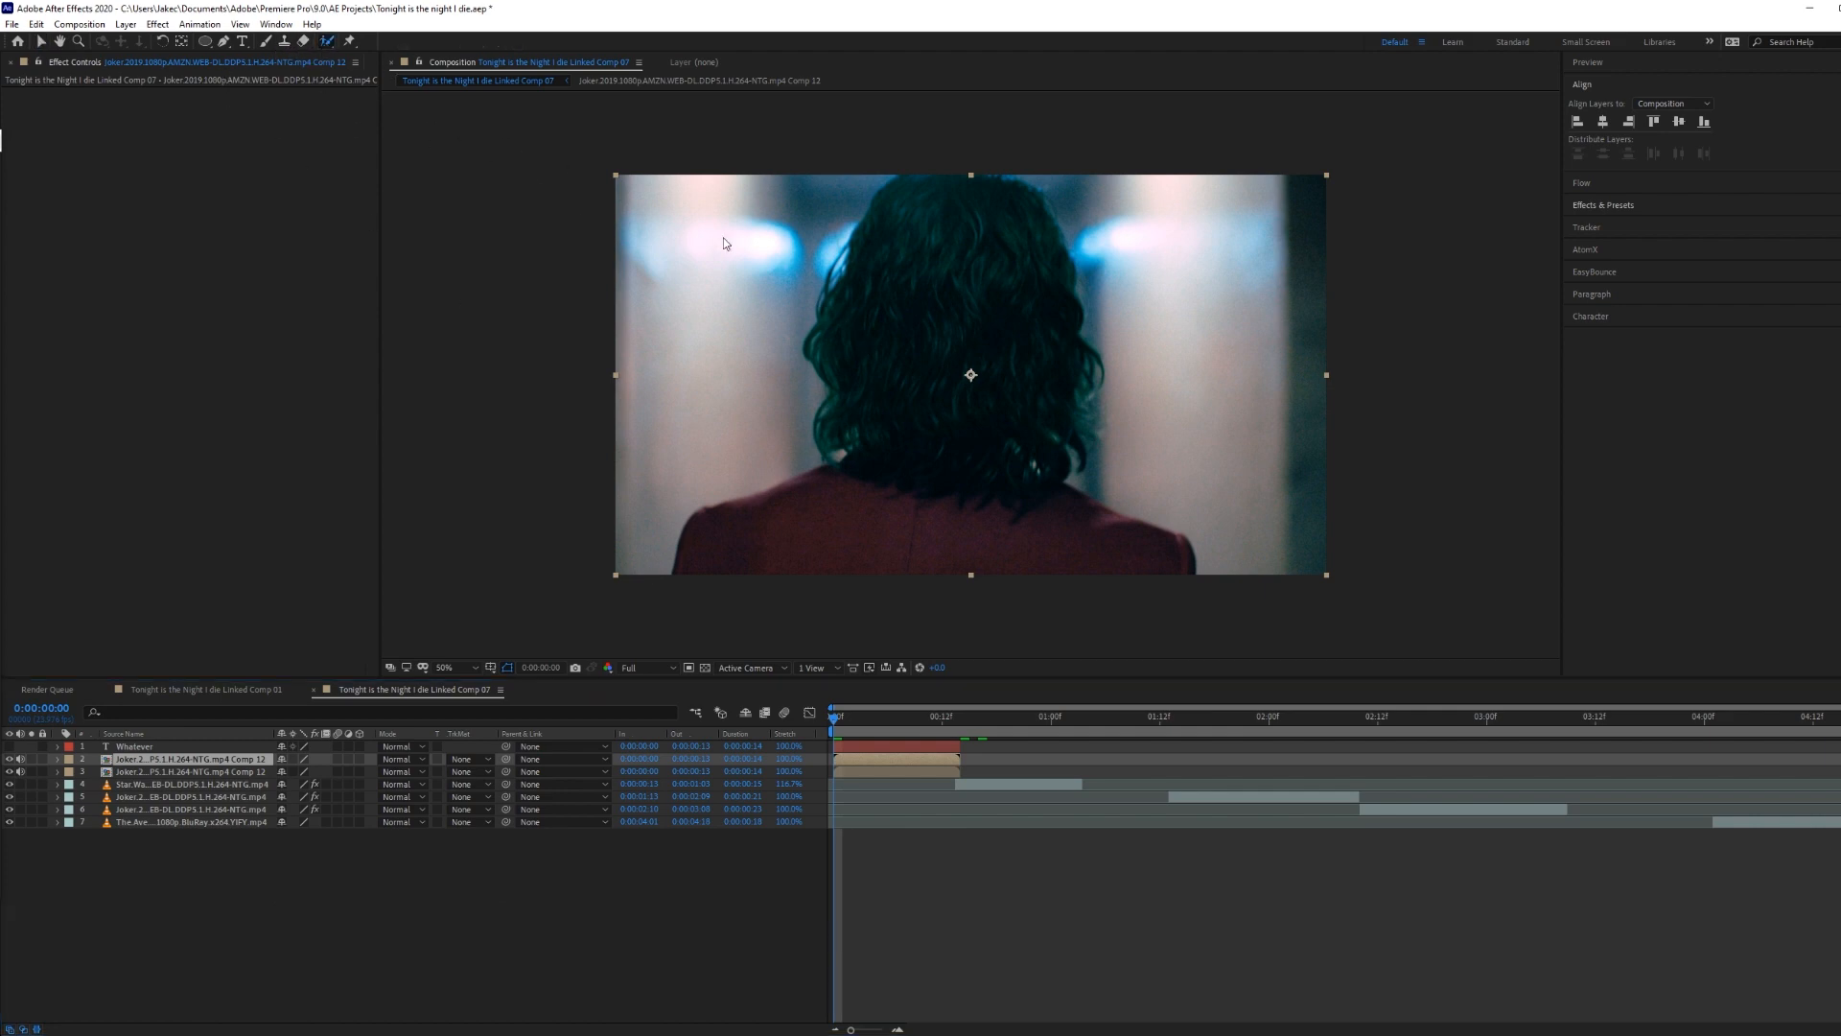
double_click(925, 410)
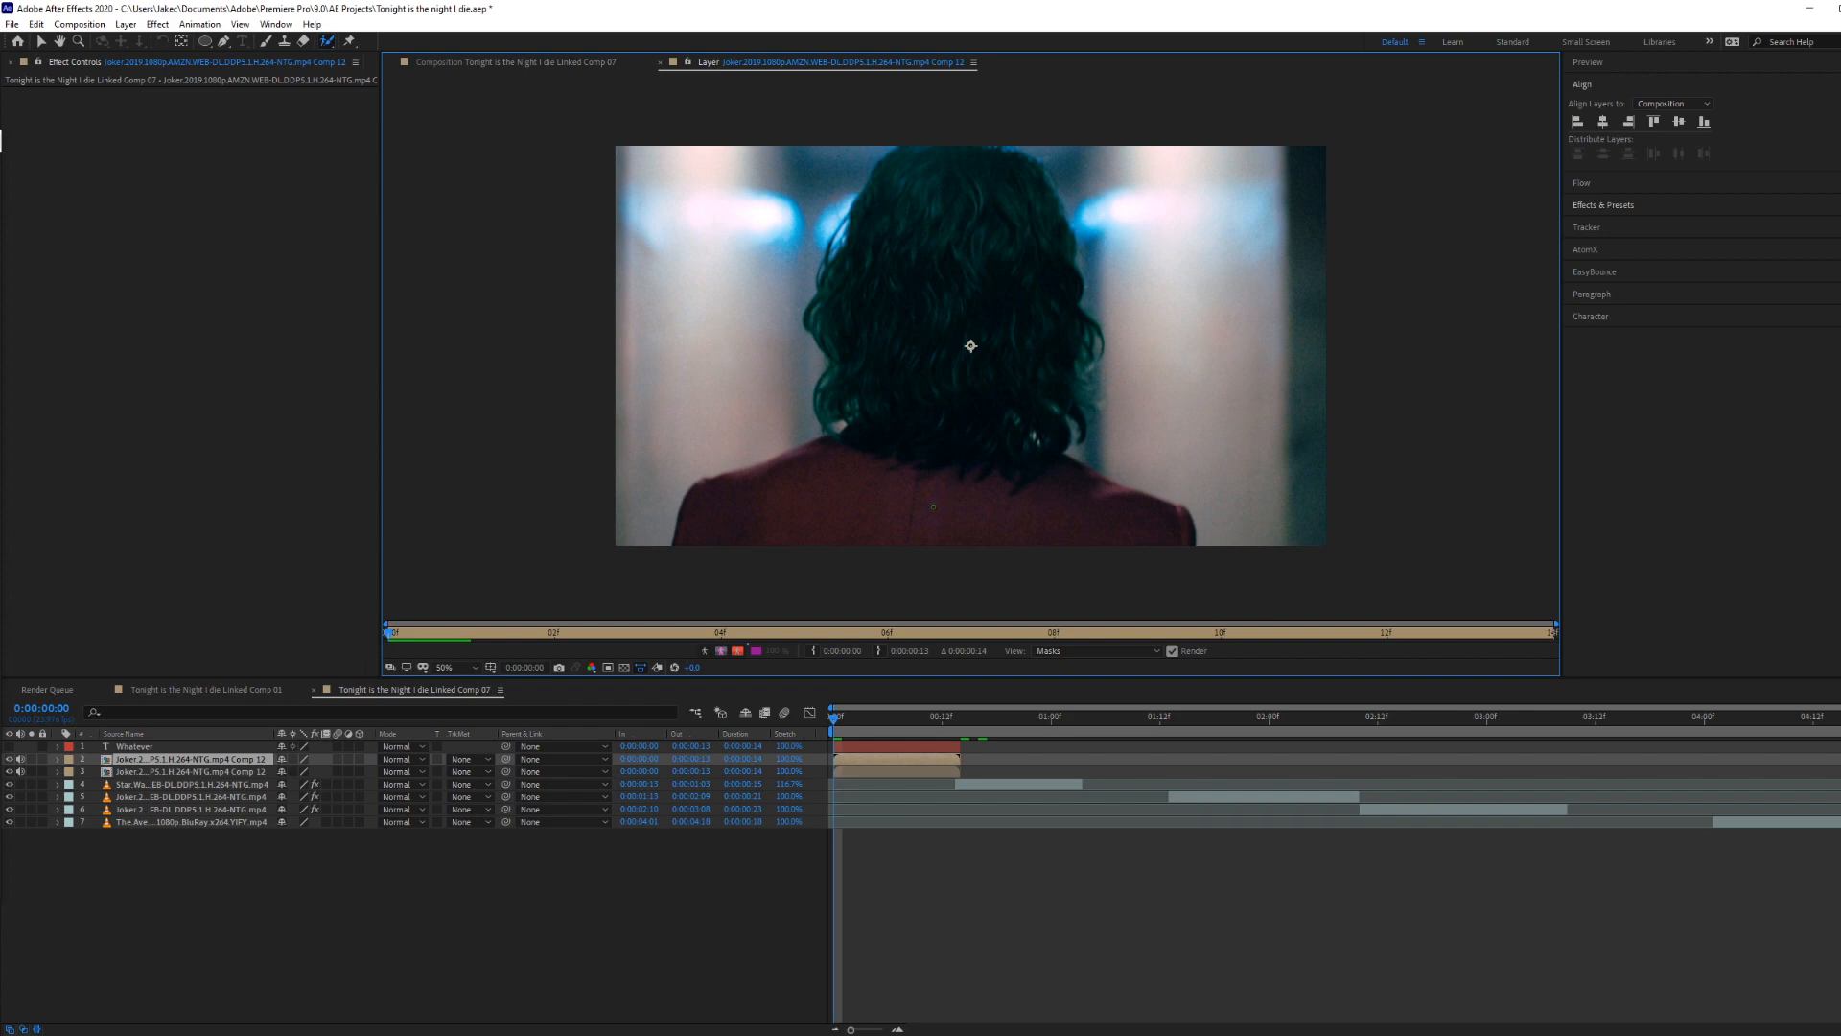
mouse_move(712, 535)
mouse_down()
mouse_move(863, 453)
mouse_move(875, 270)
mouse_move(950, 186)
mouse_move(999, 498)
mouse_move(1104, 517)
mouse_up()
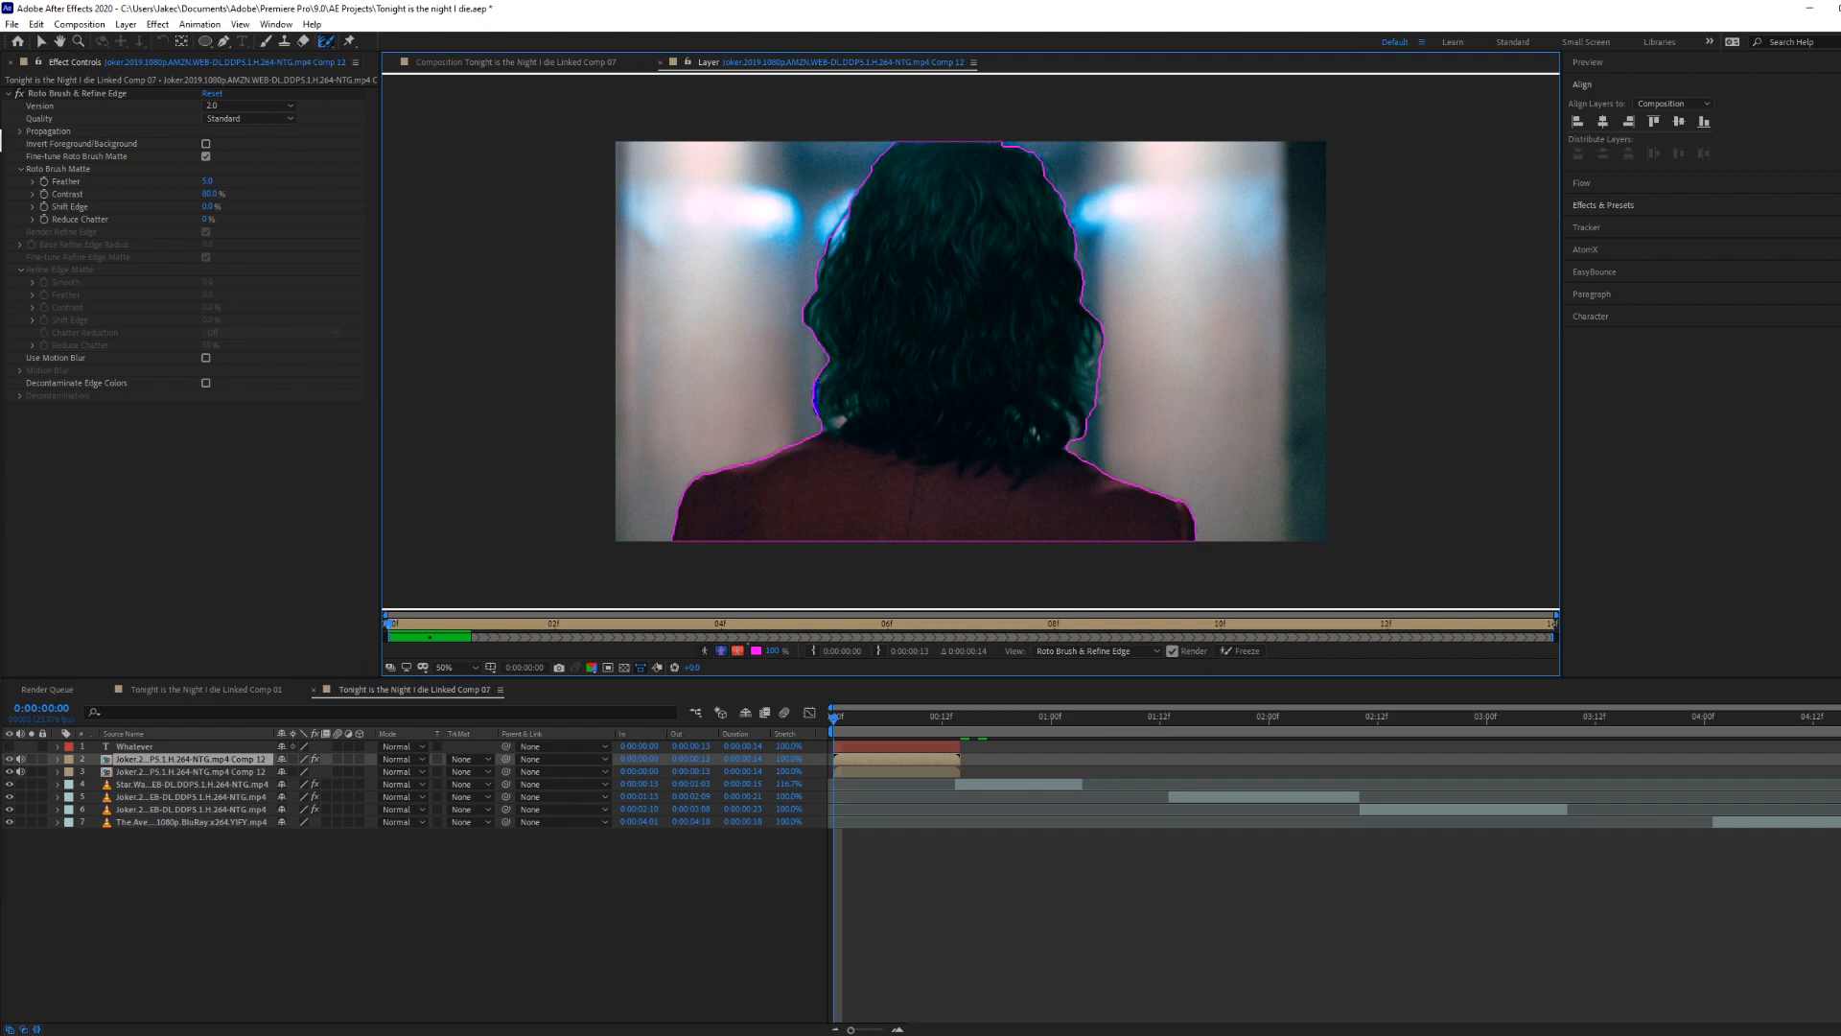
mouse_move(822, 379)
mouse_down()
mouse_move(808, 309)
mouse_move(849, 219)
mouse_up()
mouse_move(968, 137)
mouse_down()
mouse_move(1033, 151)
mouse_move(1076, 245)
mouse_move(1106, 374)
mouse_move(1074, 443)
mouse_up()
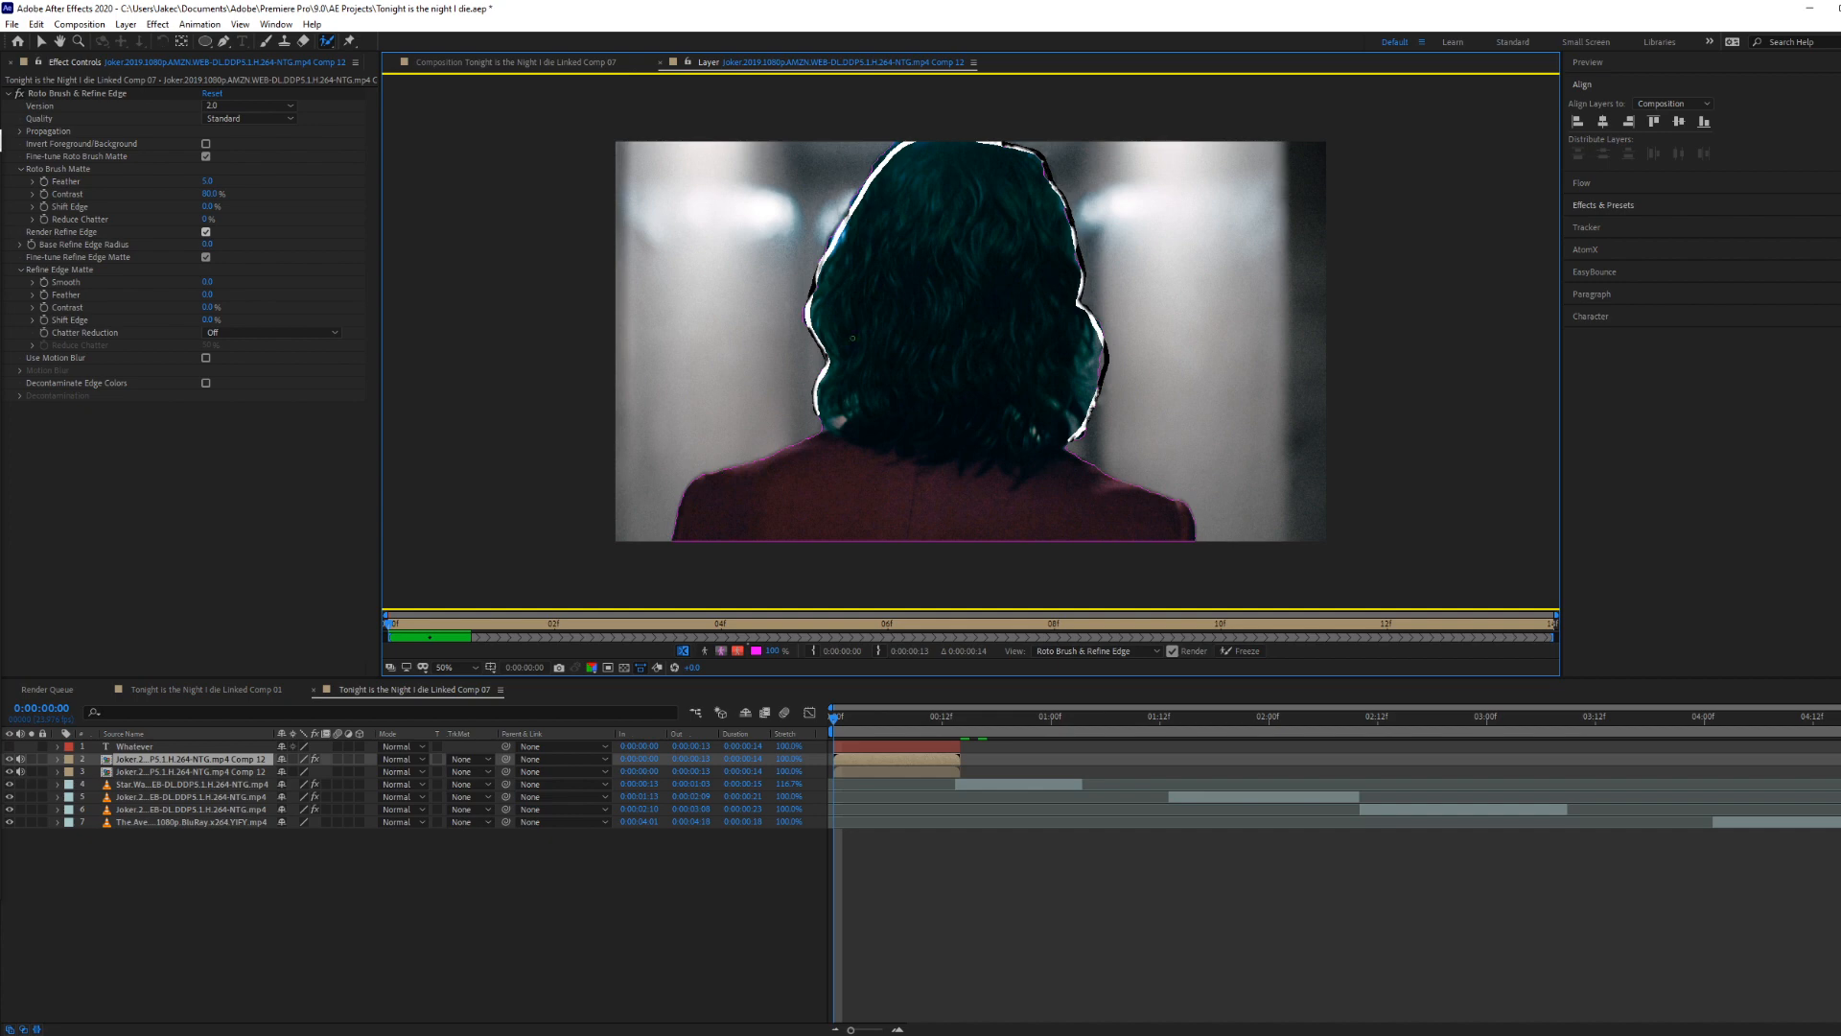
Step: Propagate the roto matte up to frame 12, touching up the refined edge above the head at frame 5
click(843, 717)
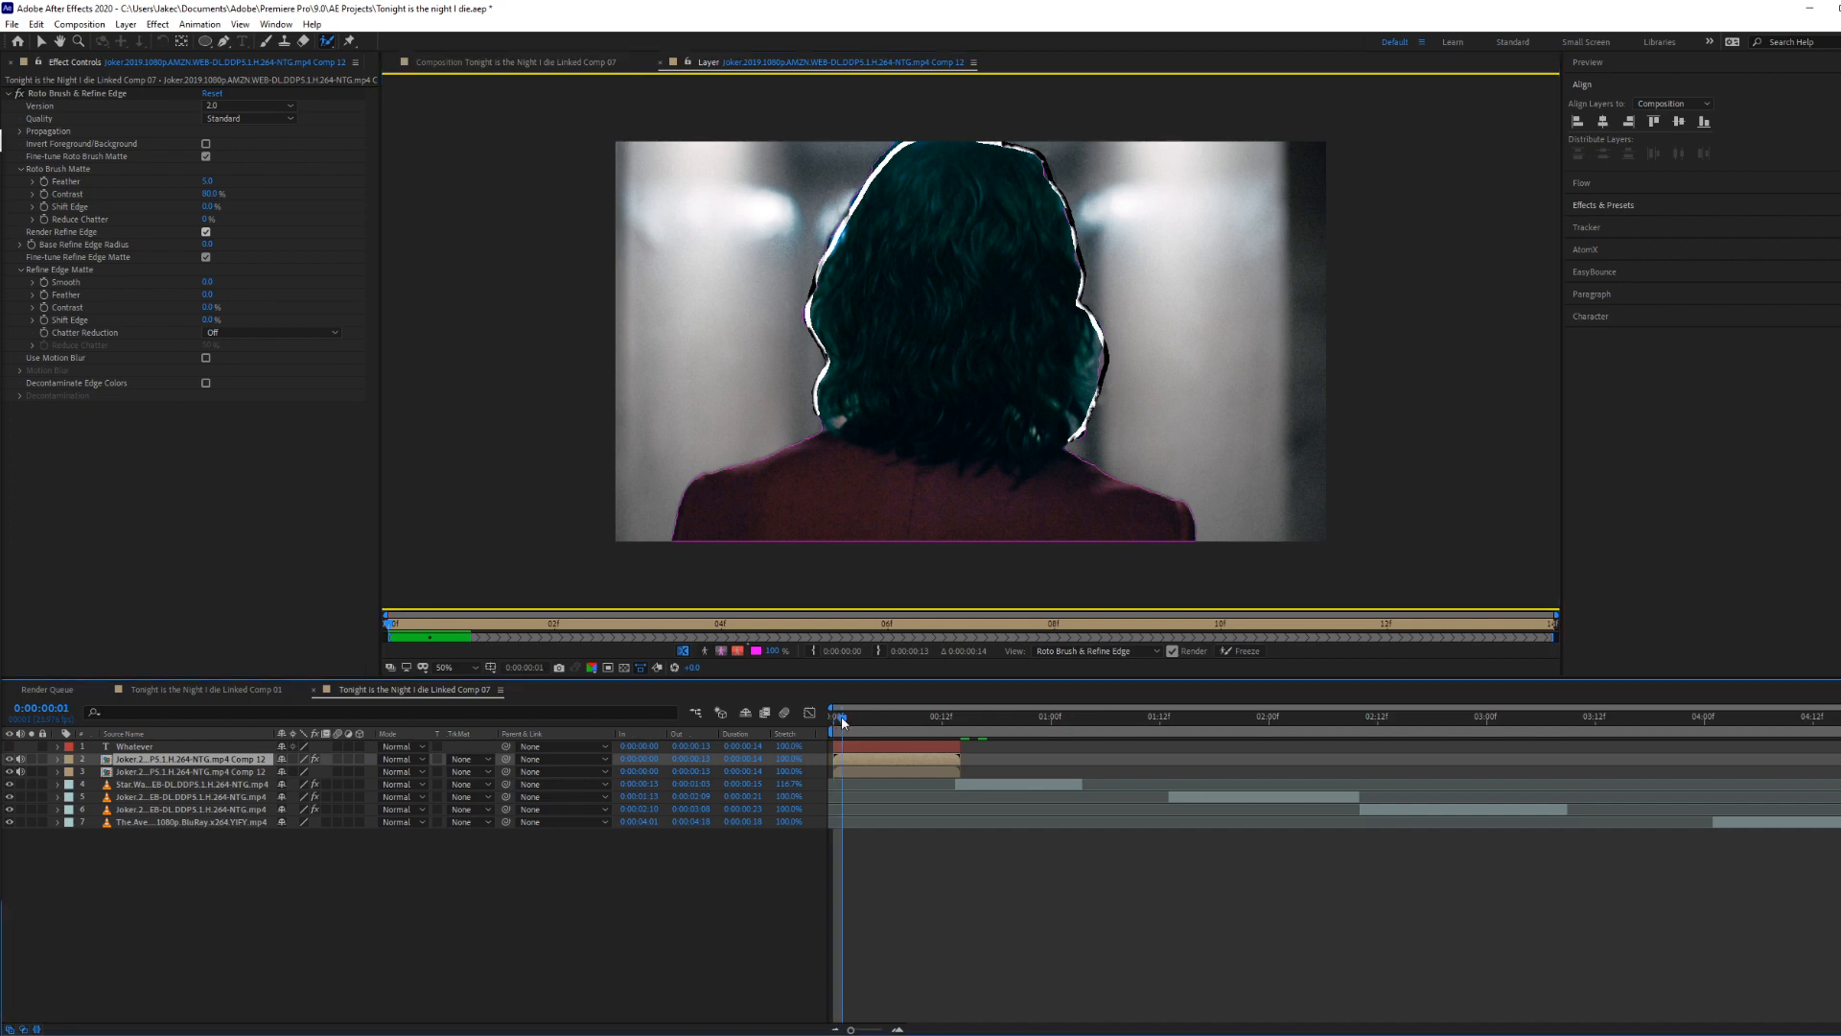
drag(843, 722, 881, 726)
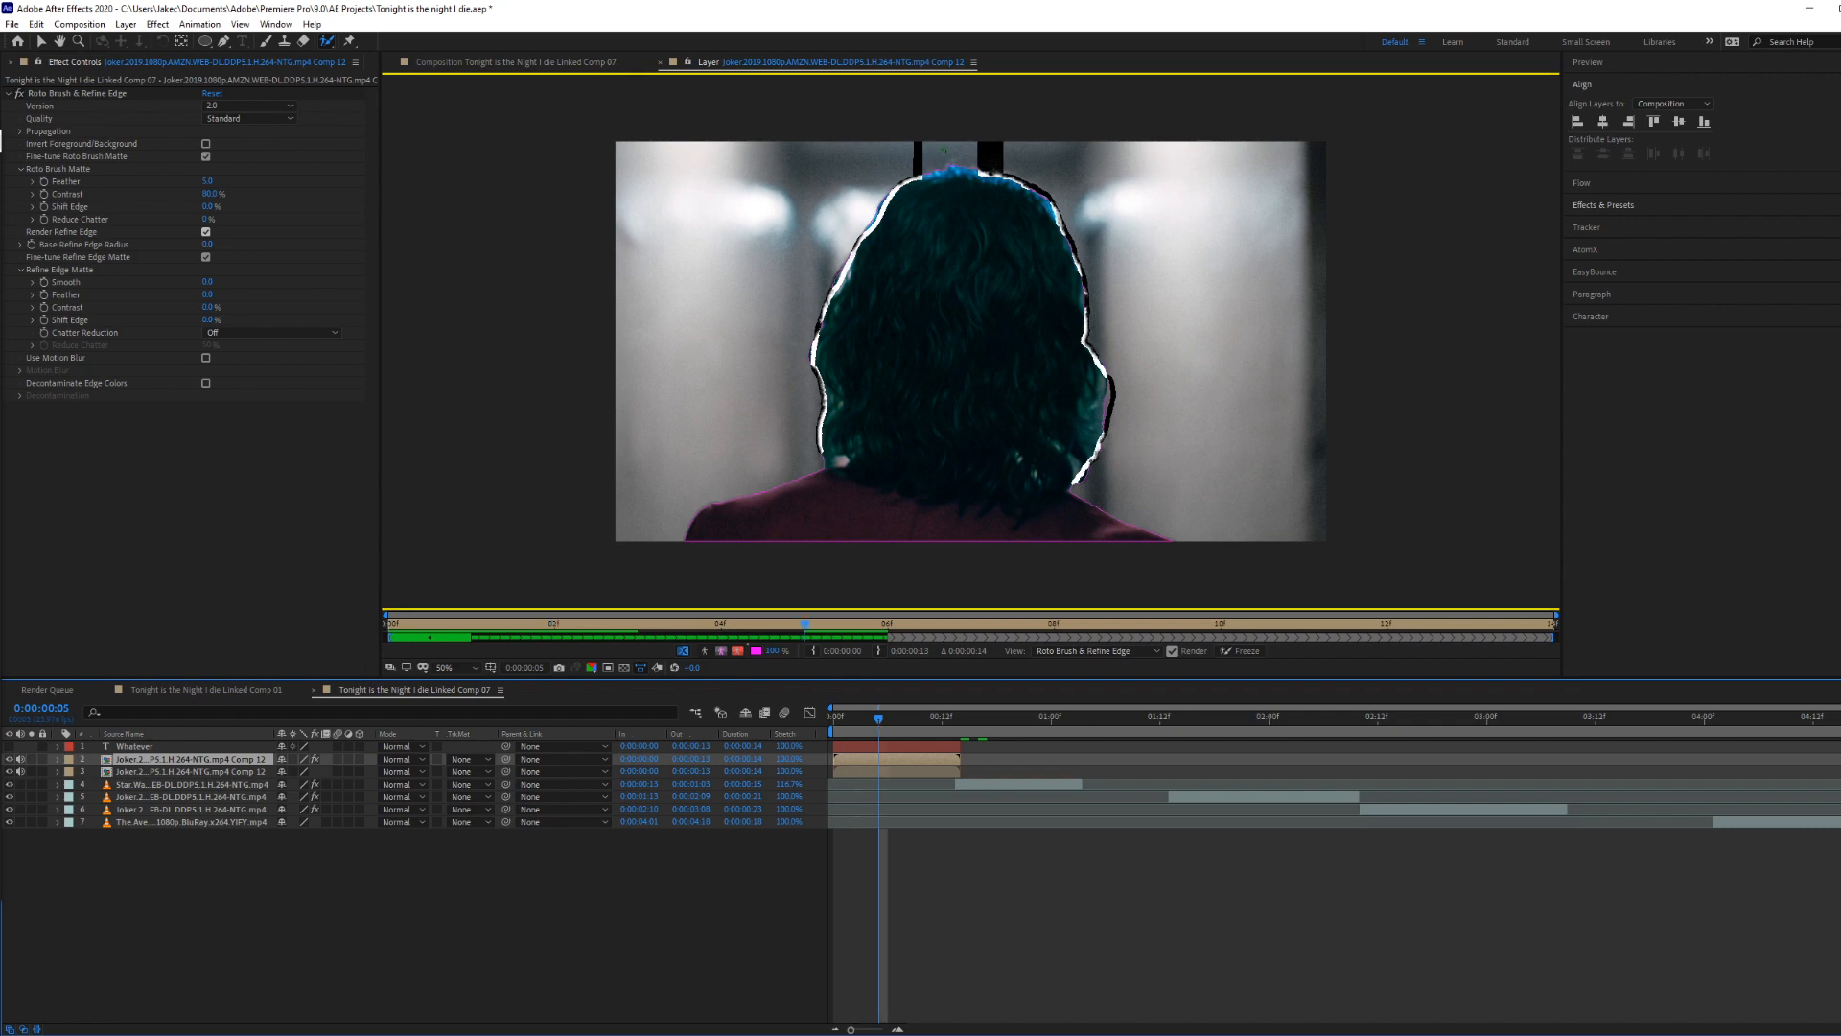
drag(959, 152, 1002, 150)
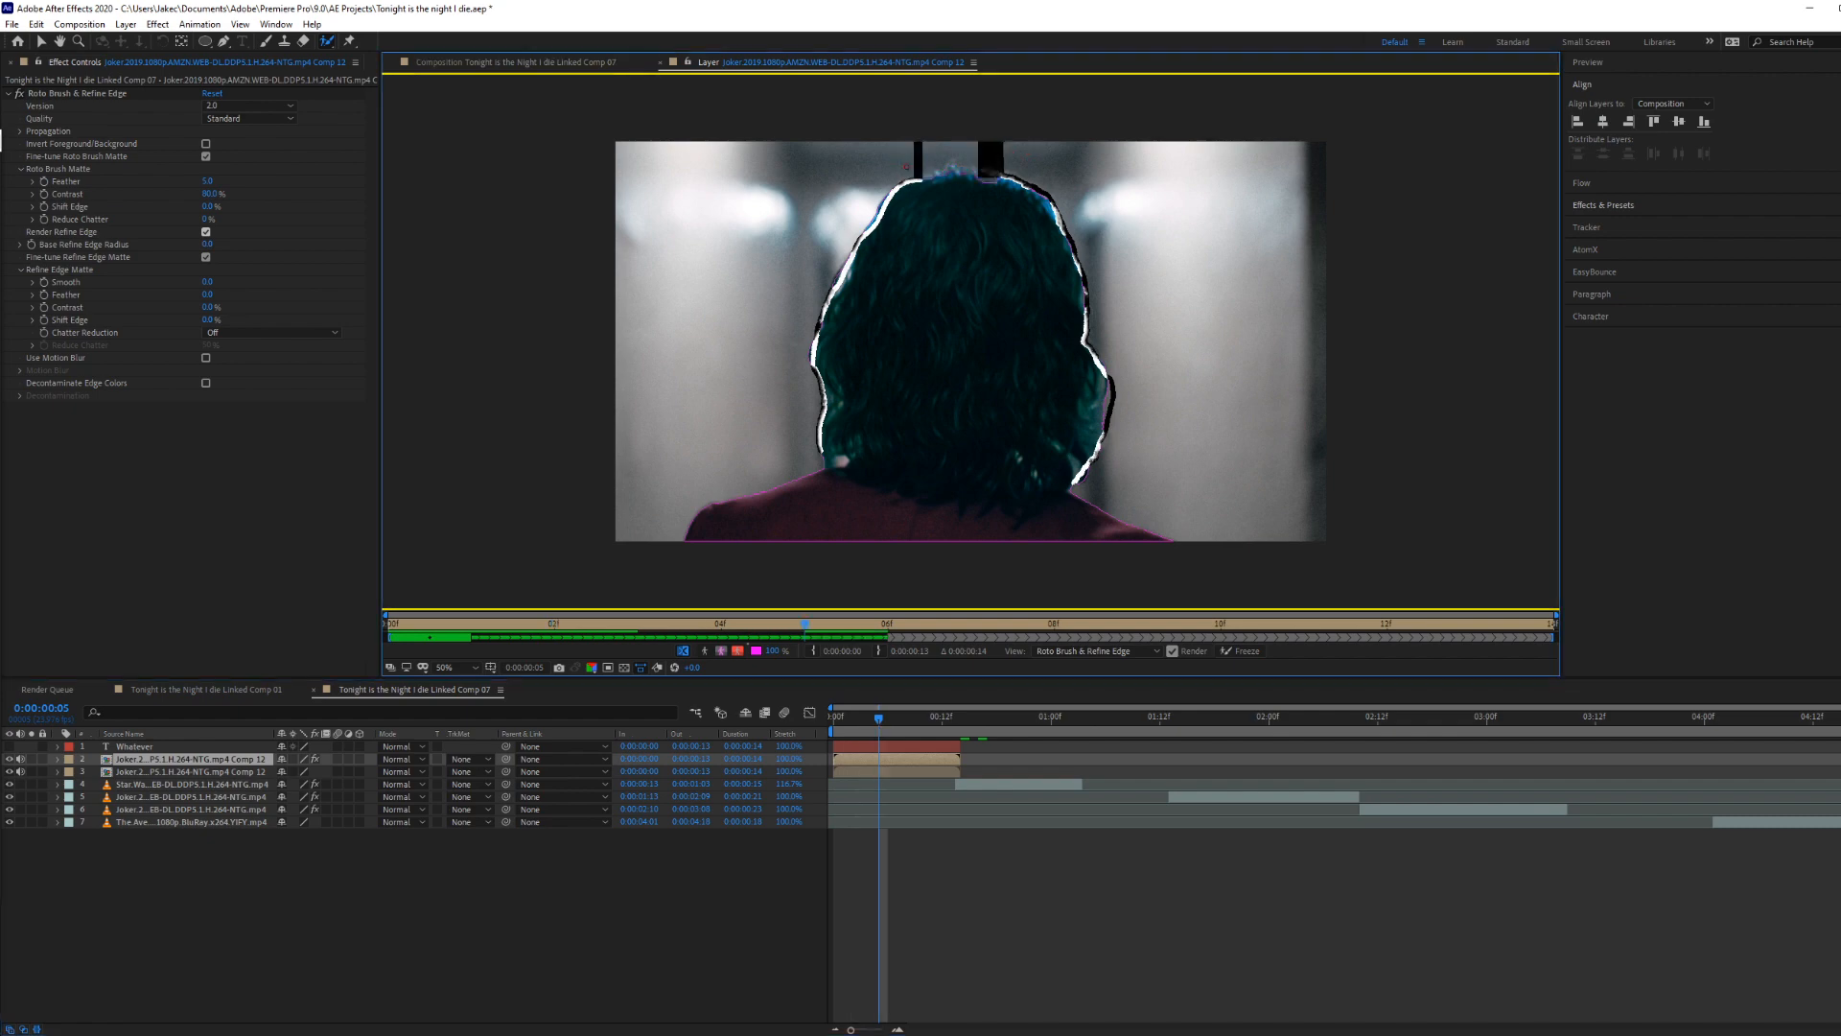
click(944, 735)
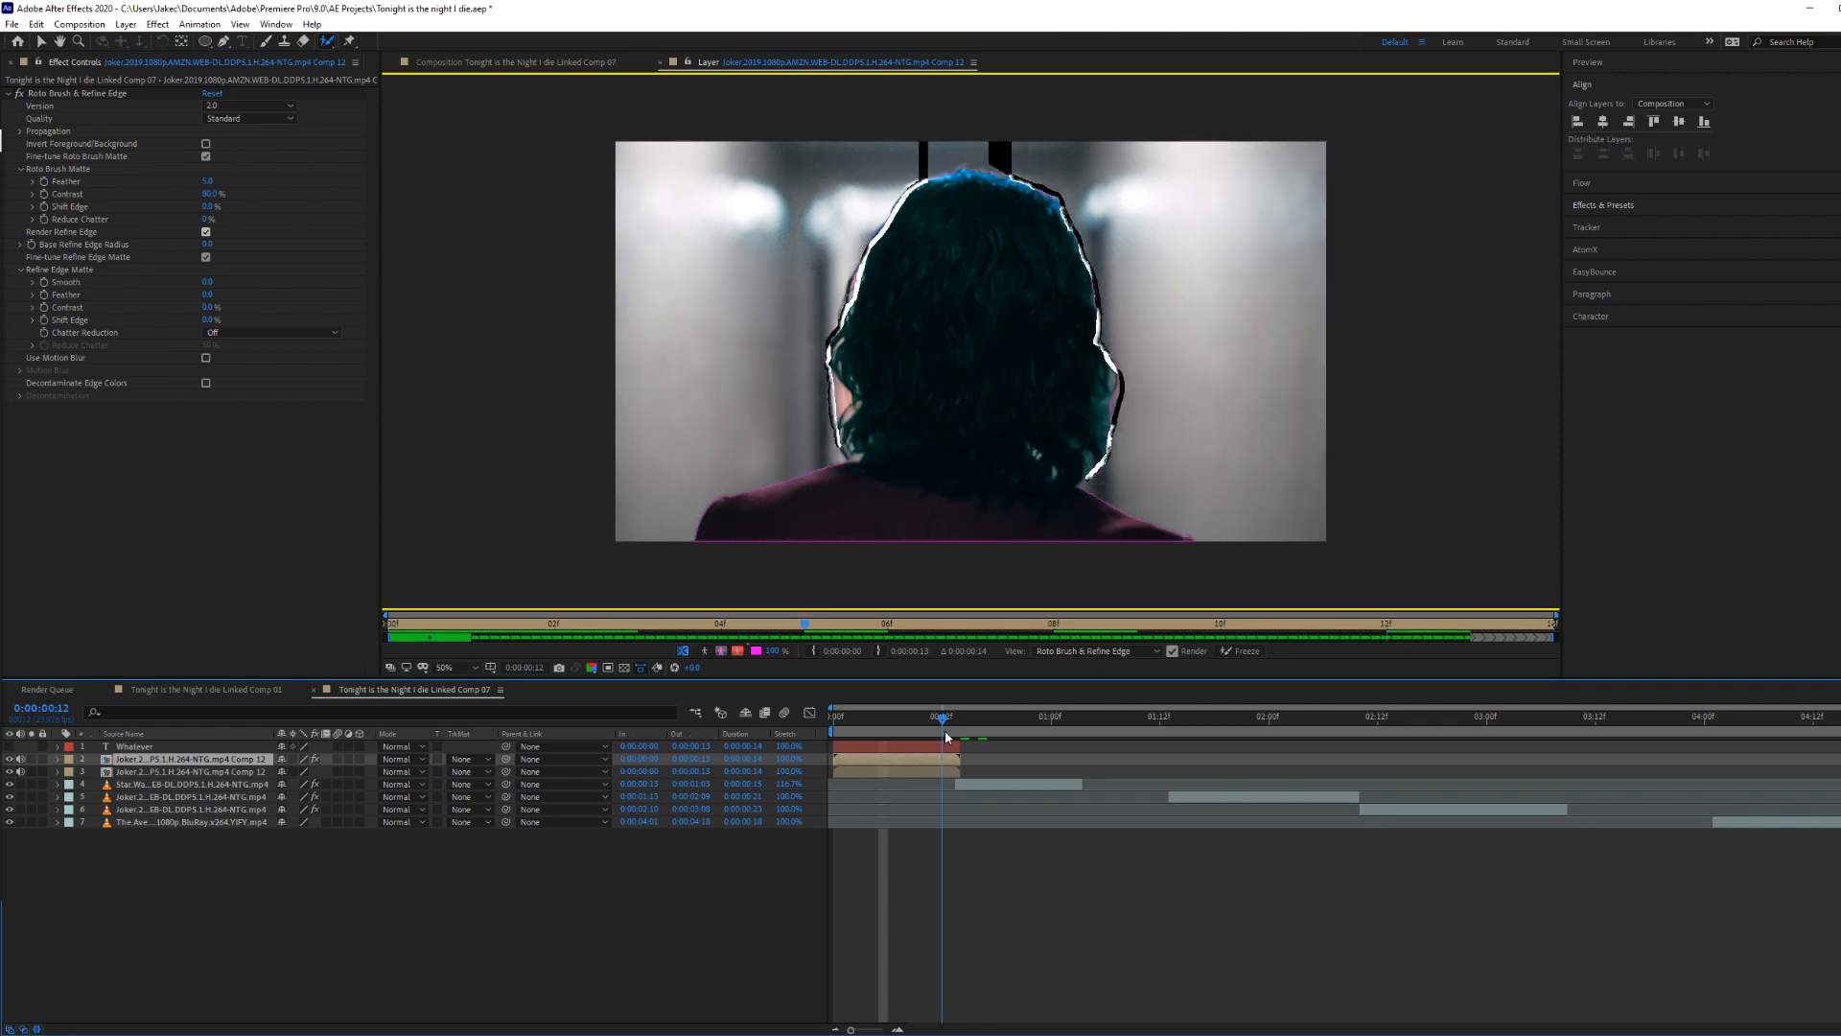
drag(946, 735, 832, 732)
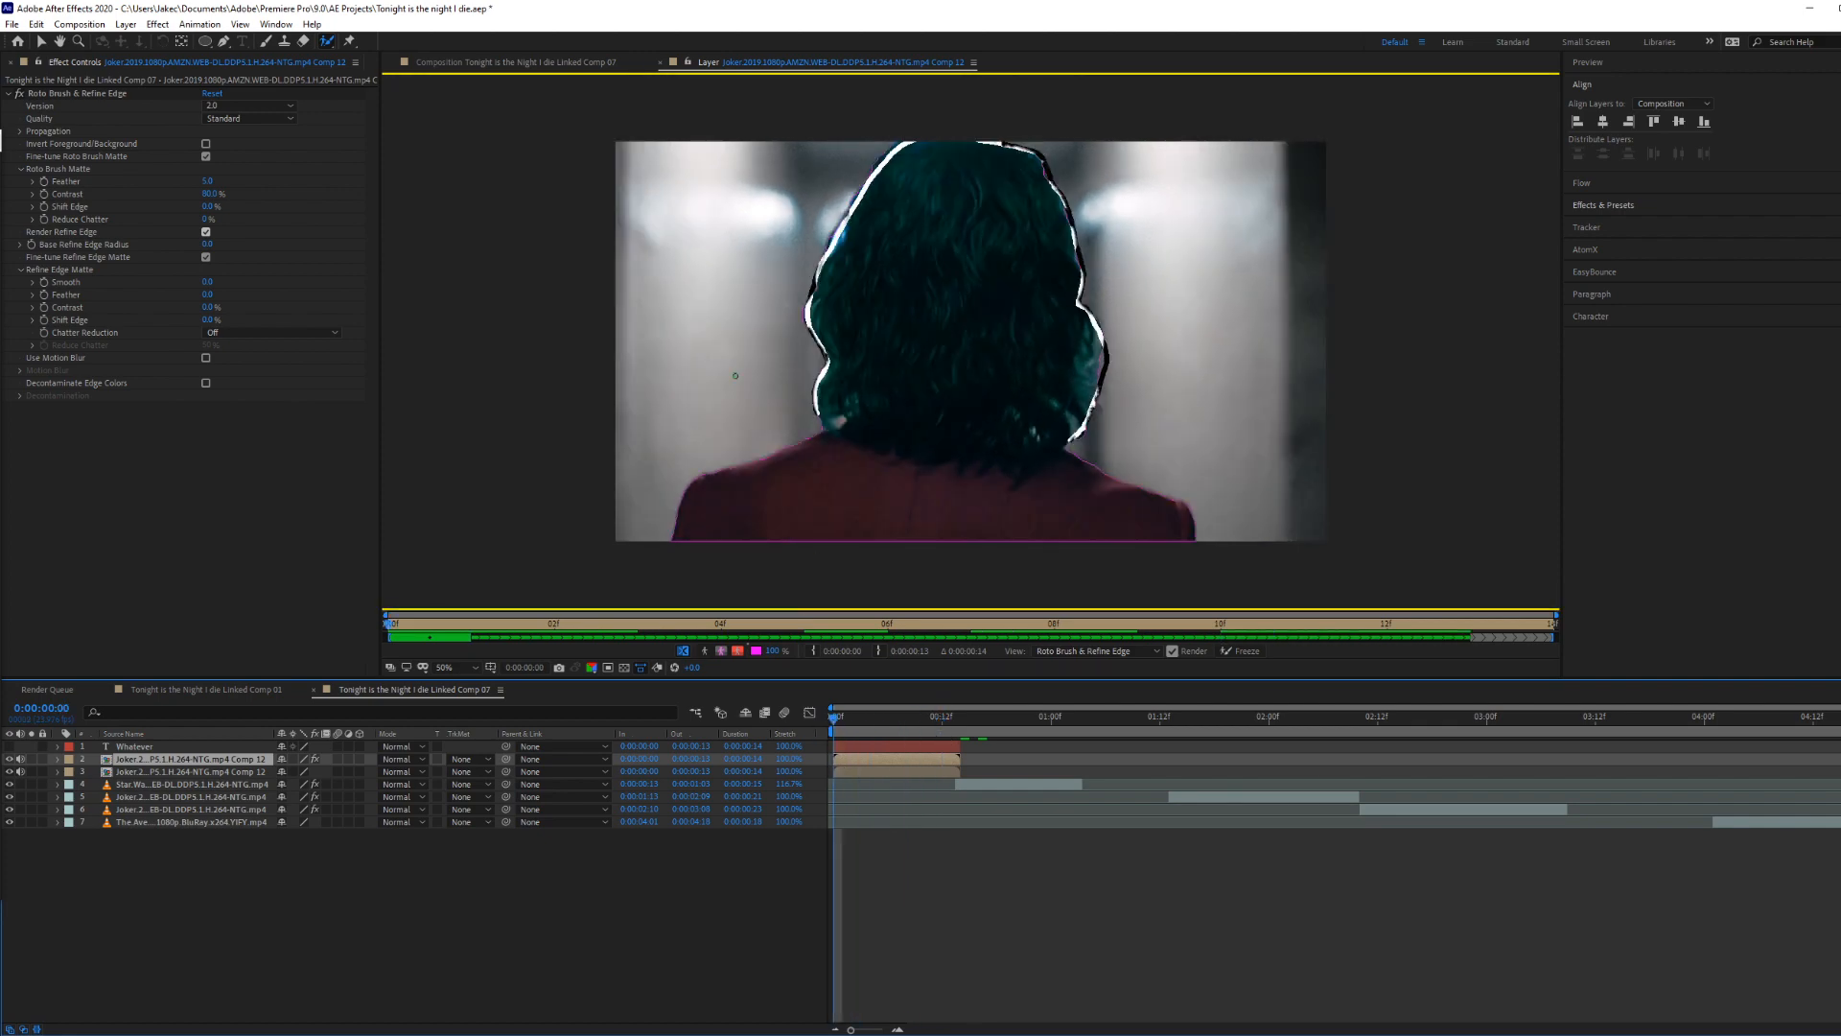
Step: Fine-tune the upper Joker layer's Roto Brush Matte with Feather 15, Shift Edge -10% and Reduce Chatter 30%
click(40, 41)
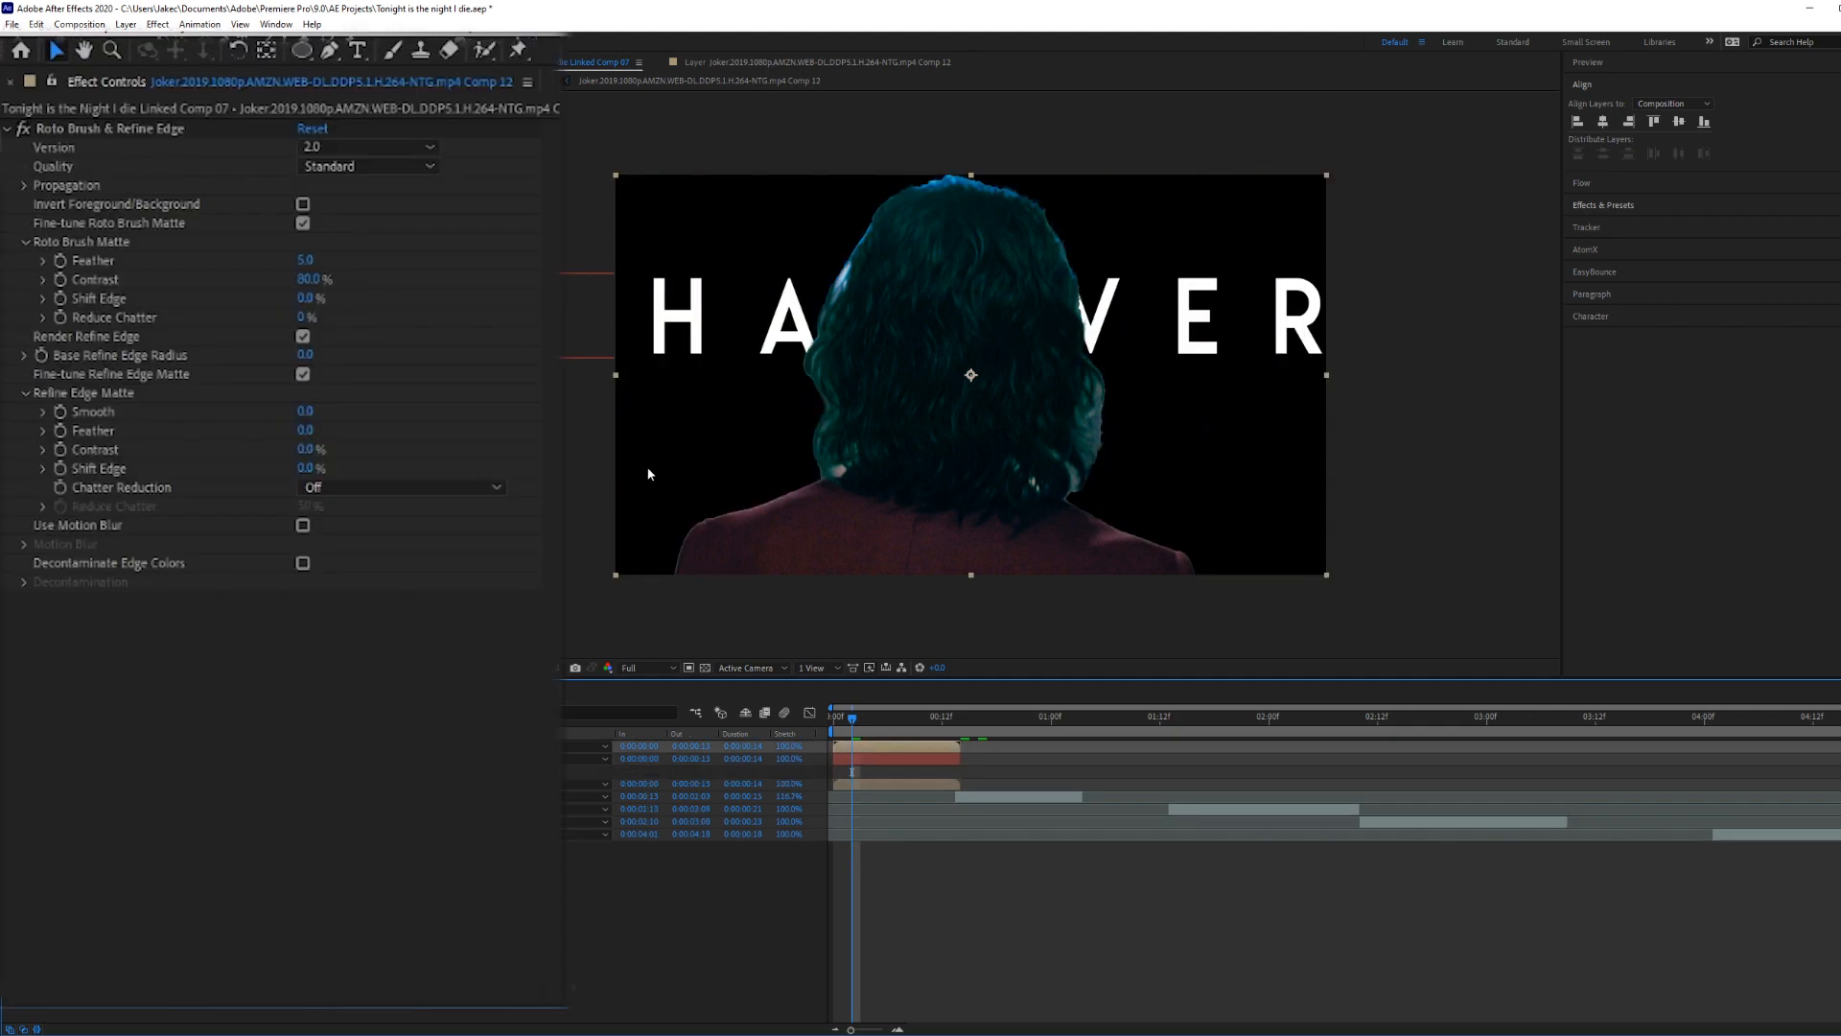
click(307, 260)
click(309, 261)
text(1)
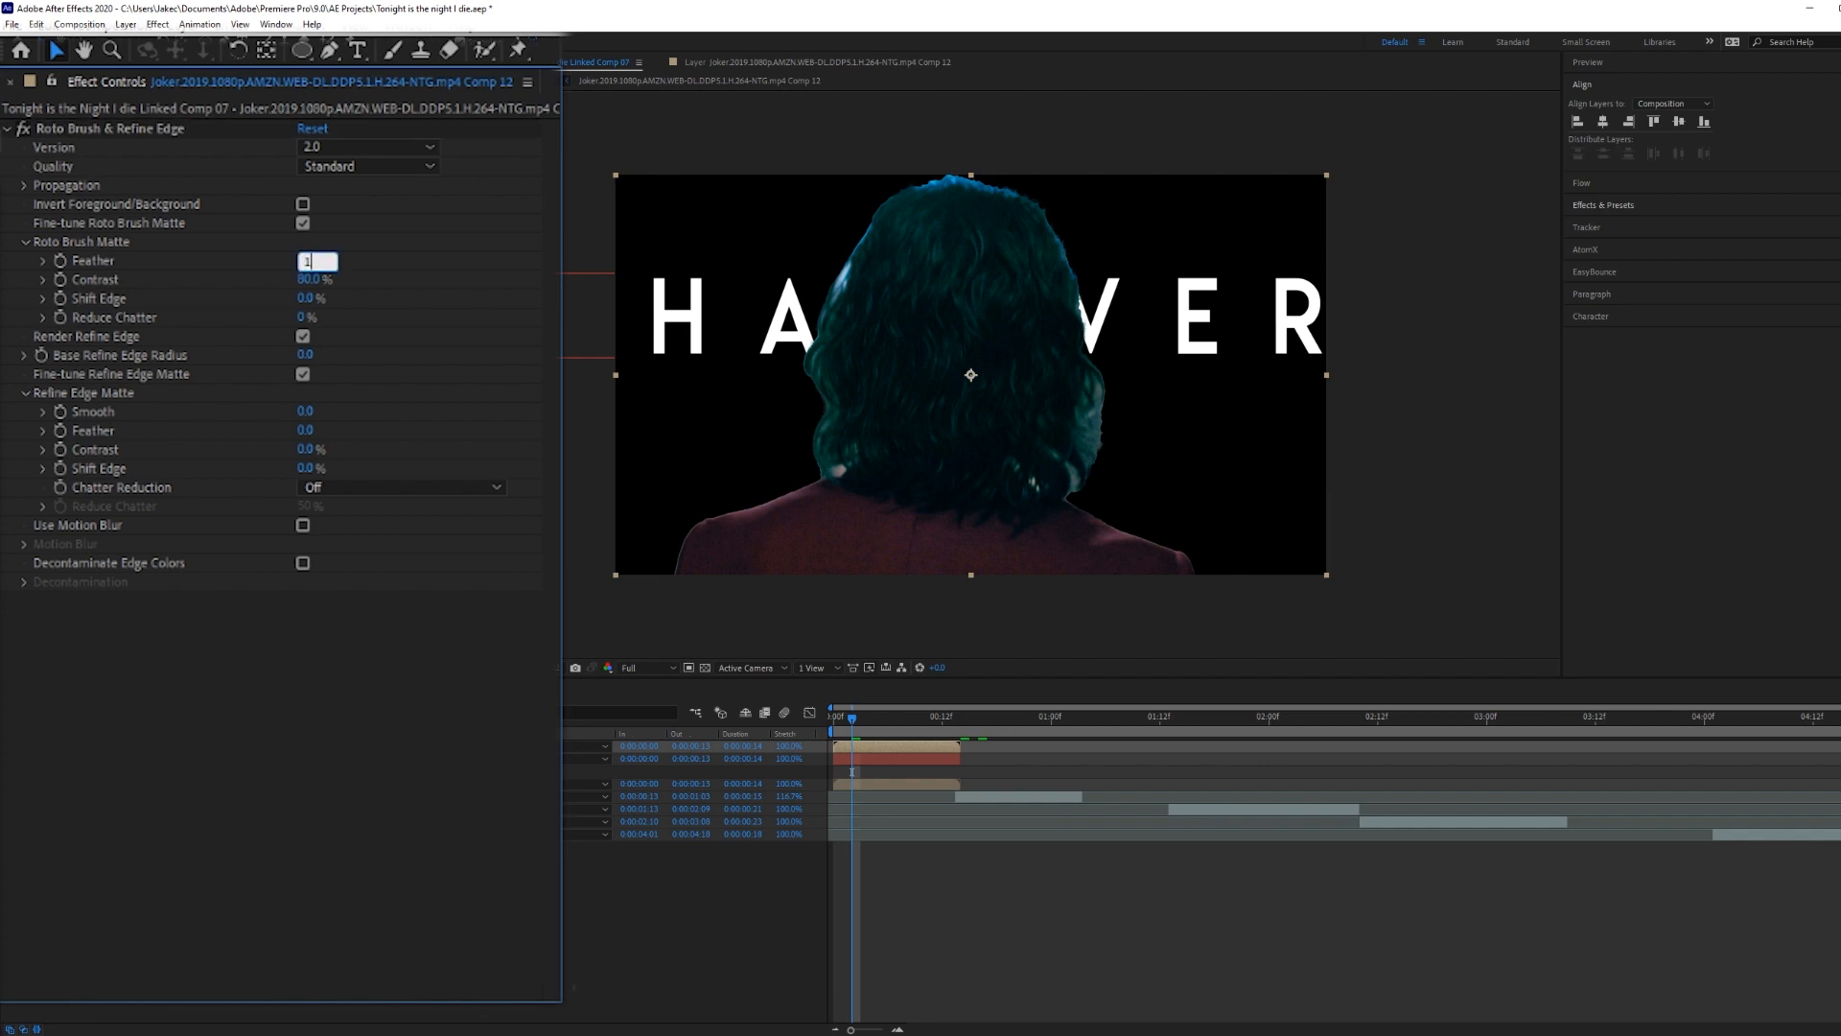
text(5)
click(308, 298)
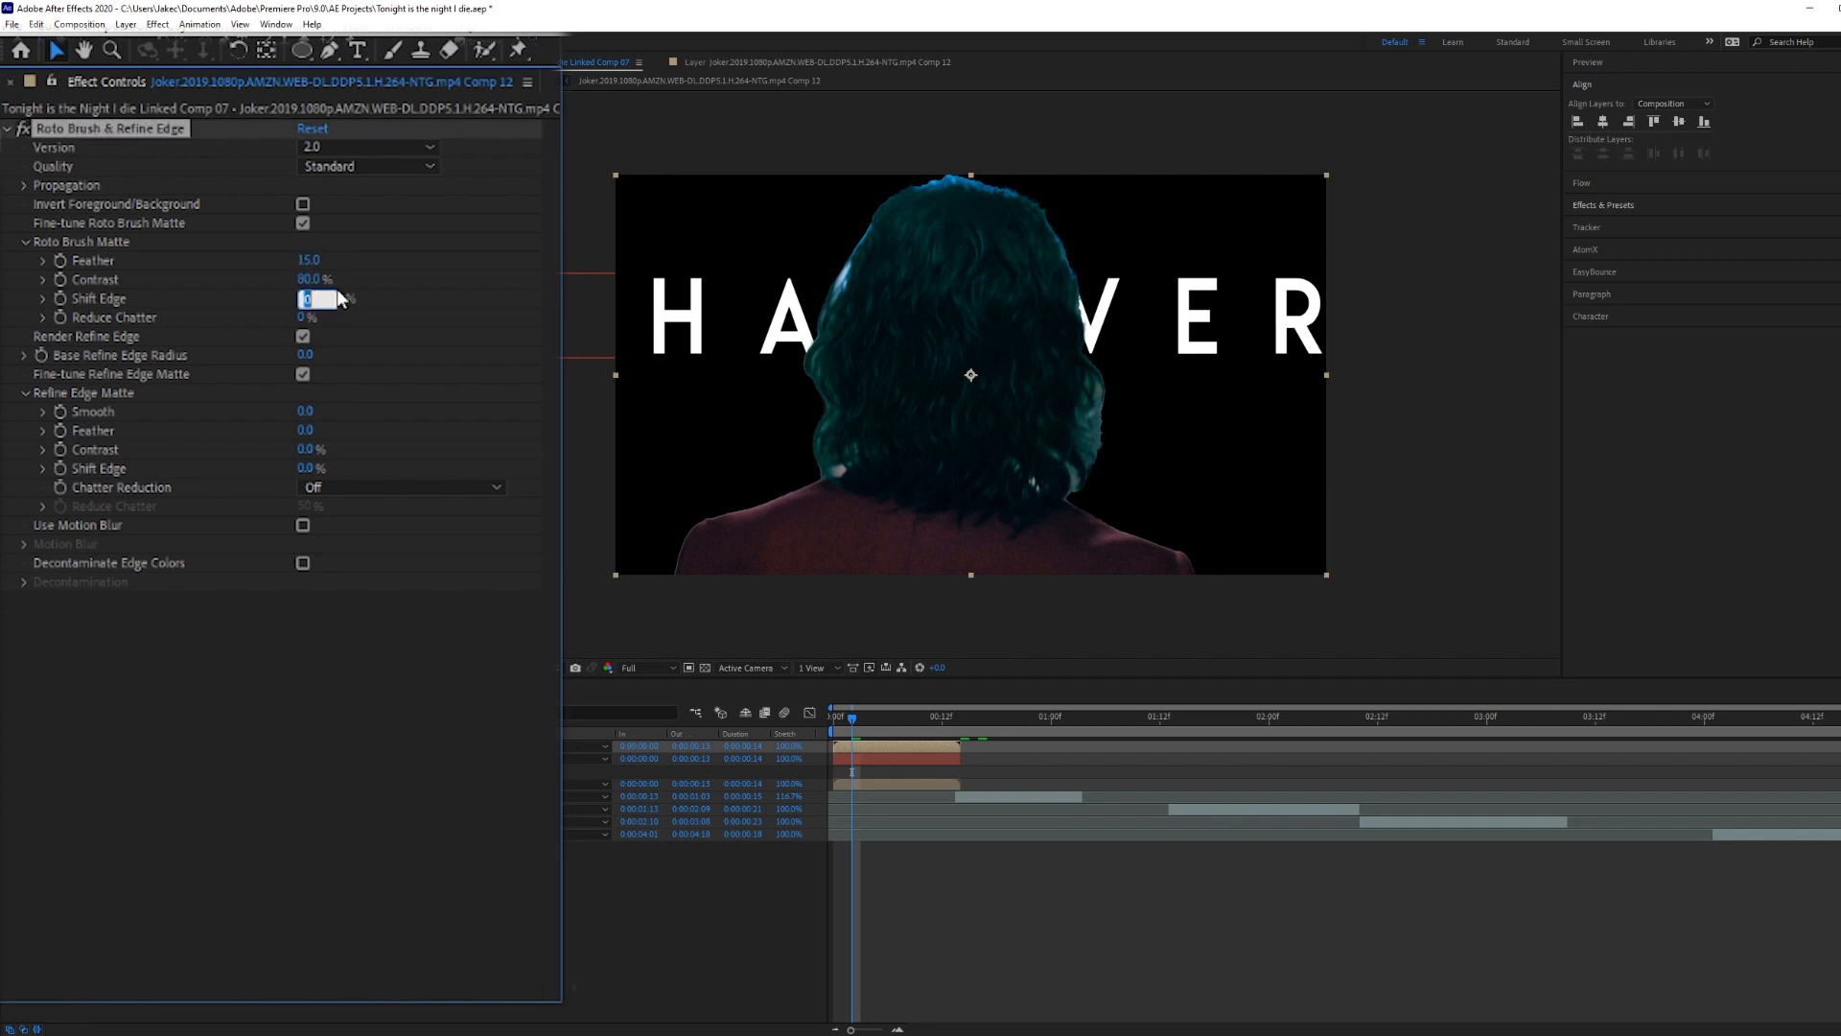
text(-10)
click(307, 316)
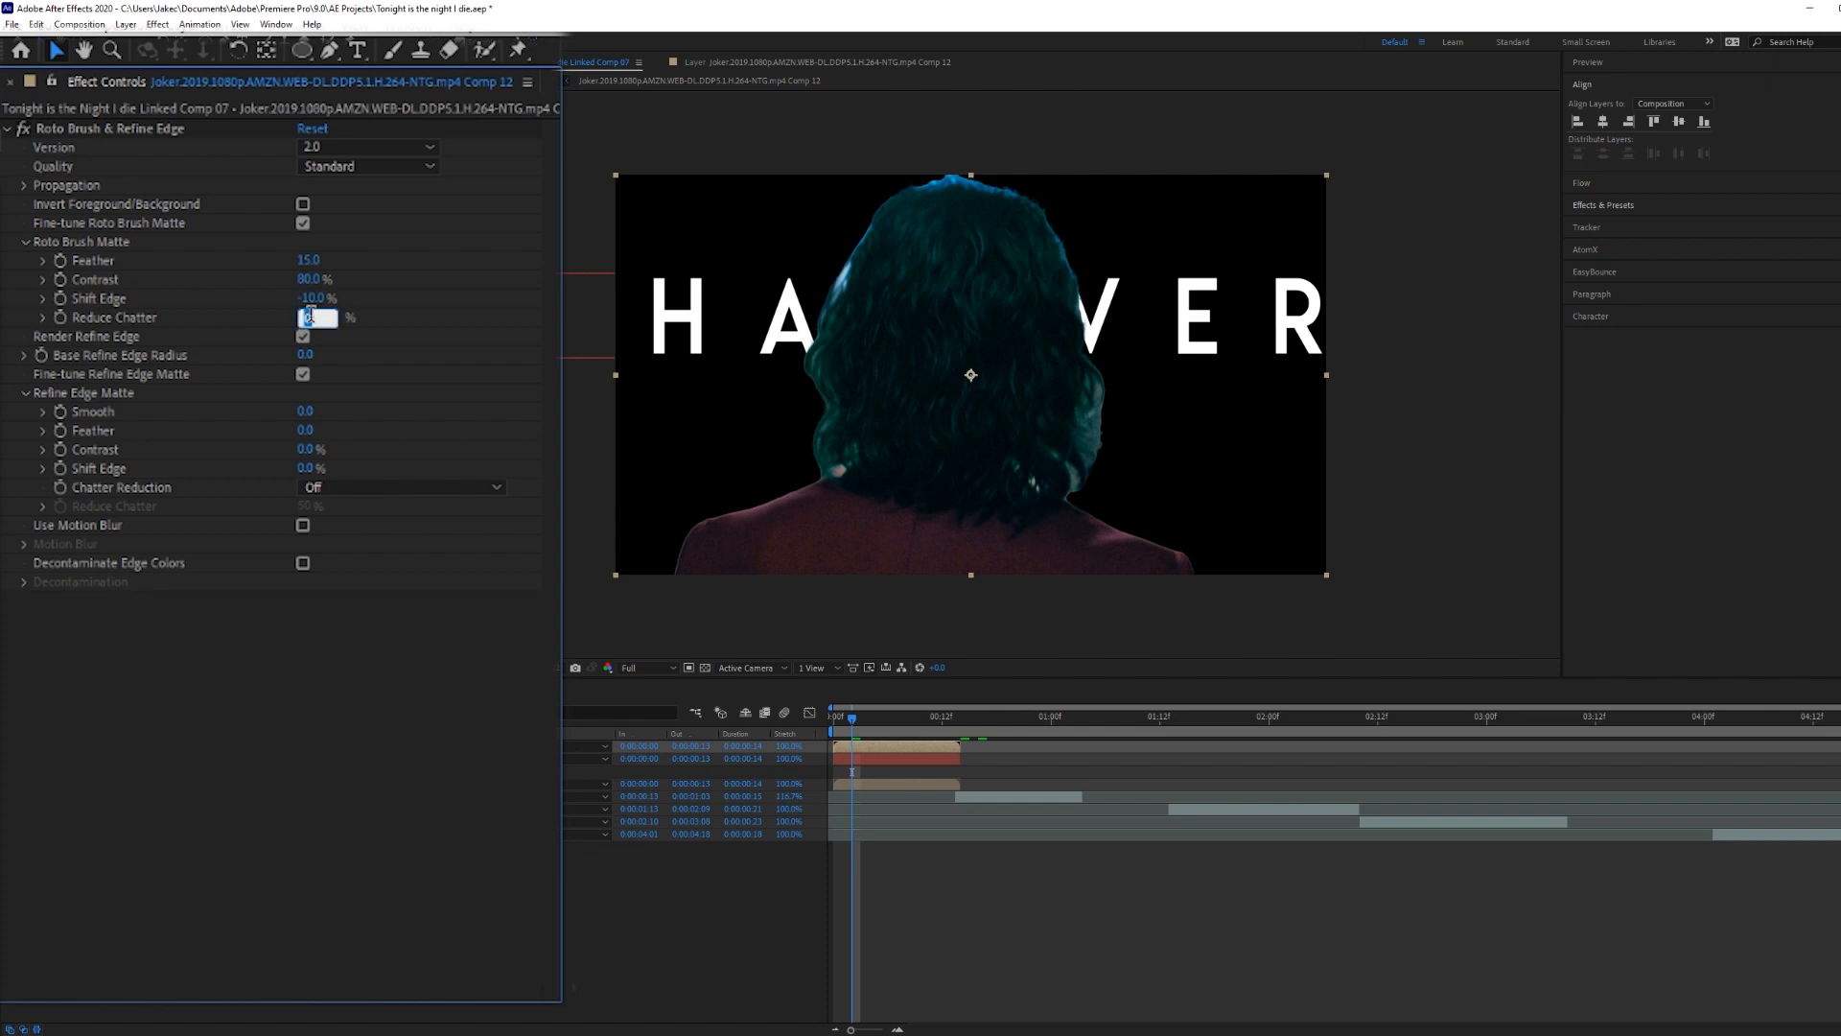
text(30)
click(337, 624)
Step: Set the Refine Edge Matte on the same layer to Smooth 30, Feather 30 and Shift Edge -20%
click(305, 411)
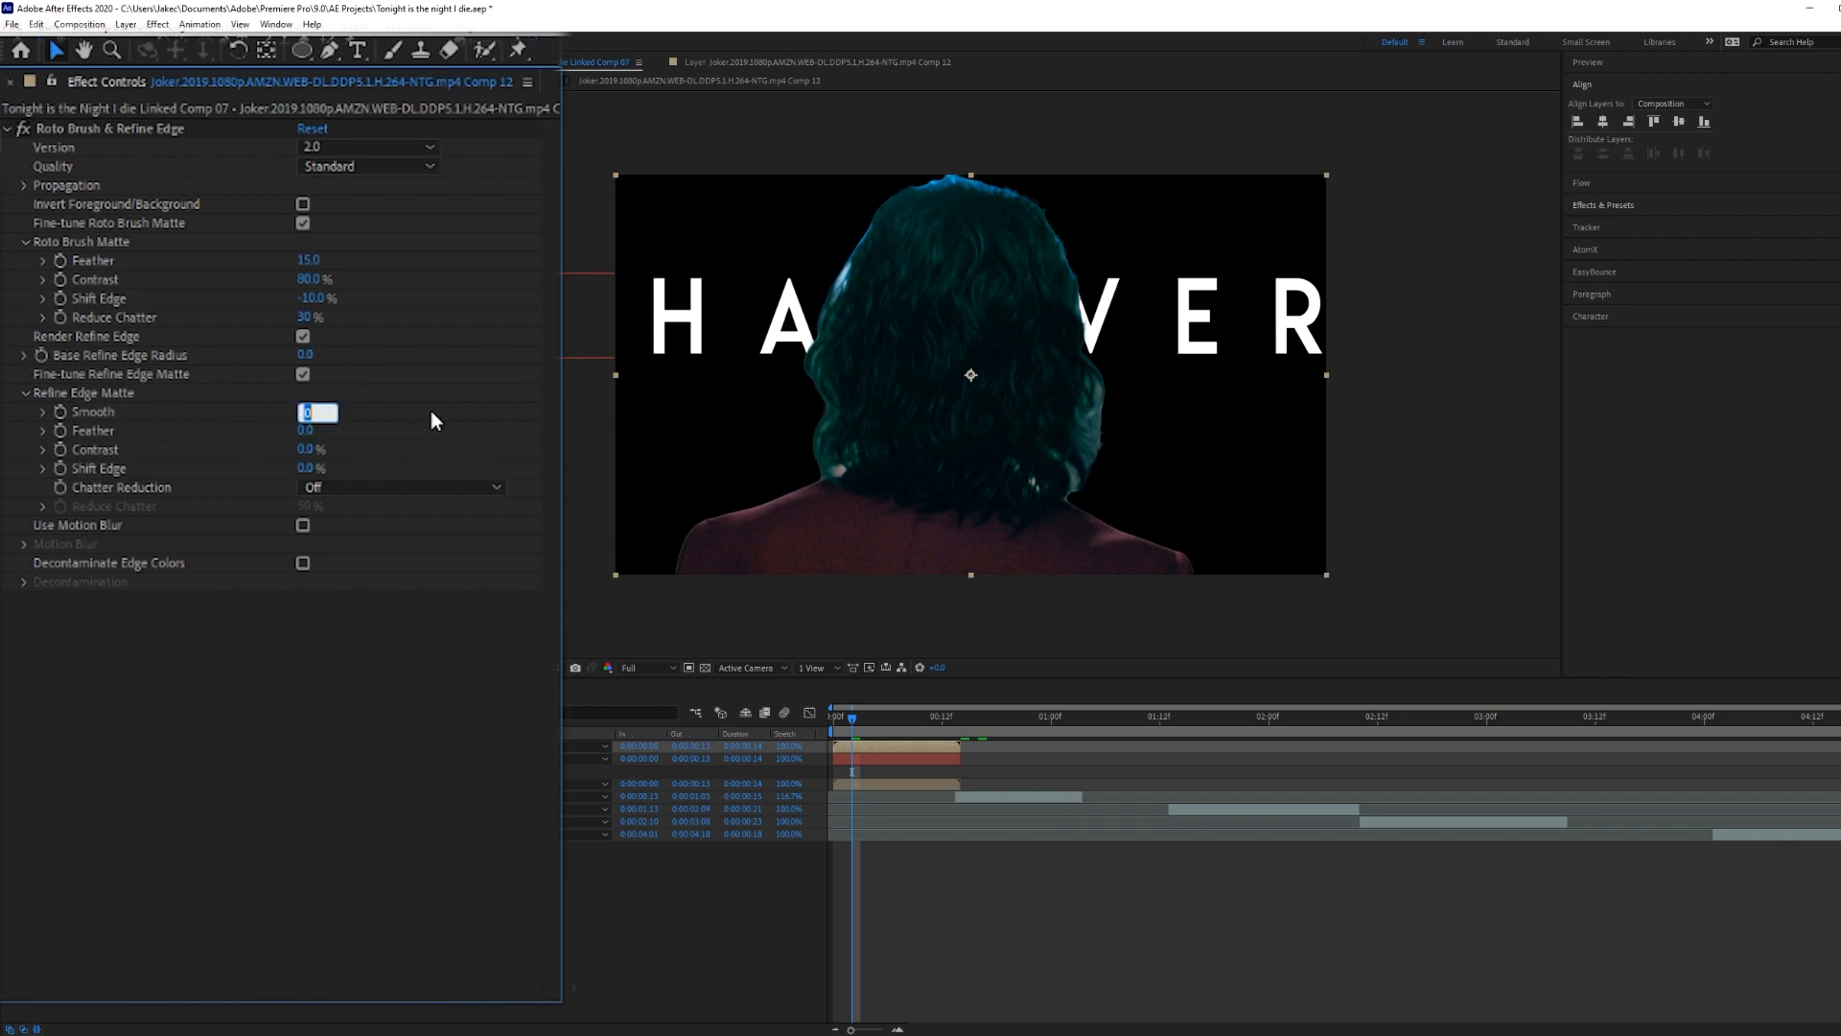
text(30)
key(Tab)
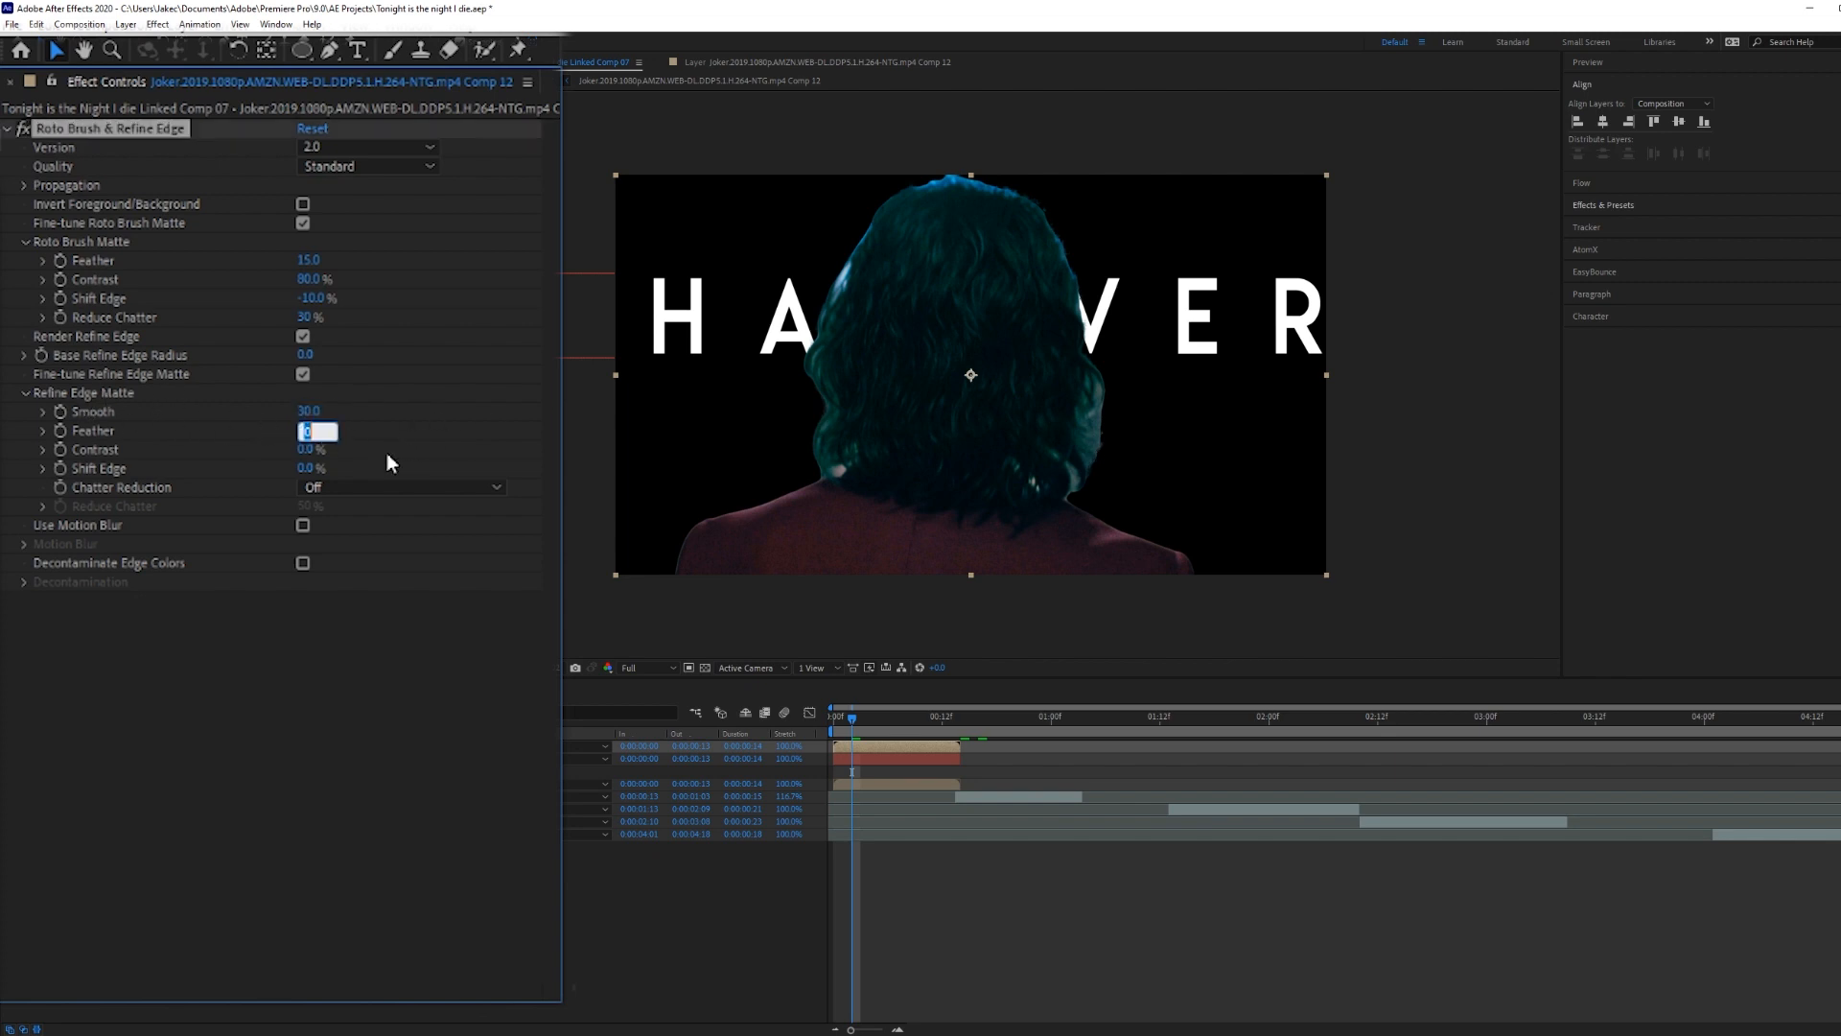
text(30)
key(Return)
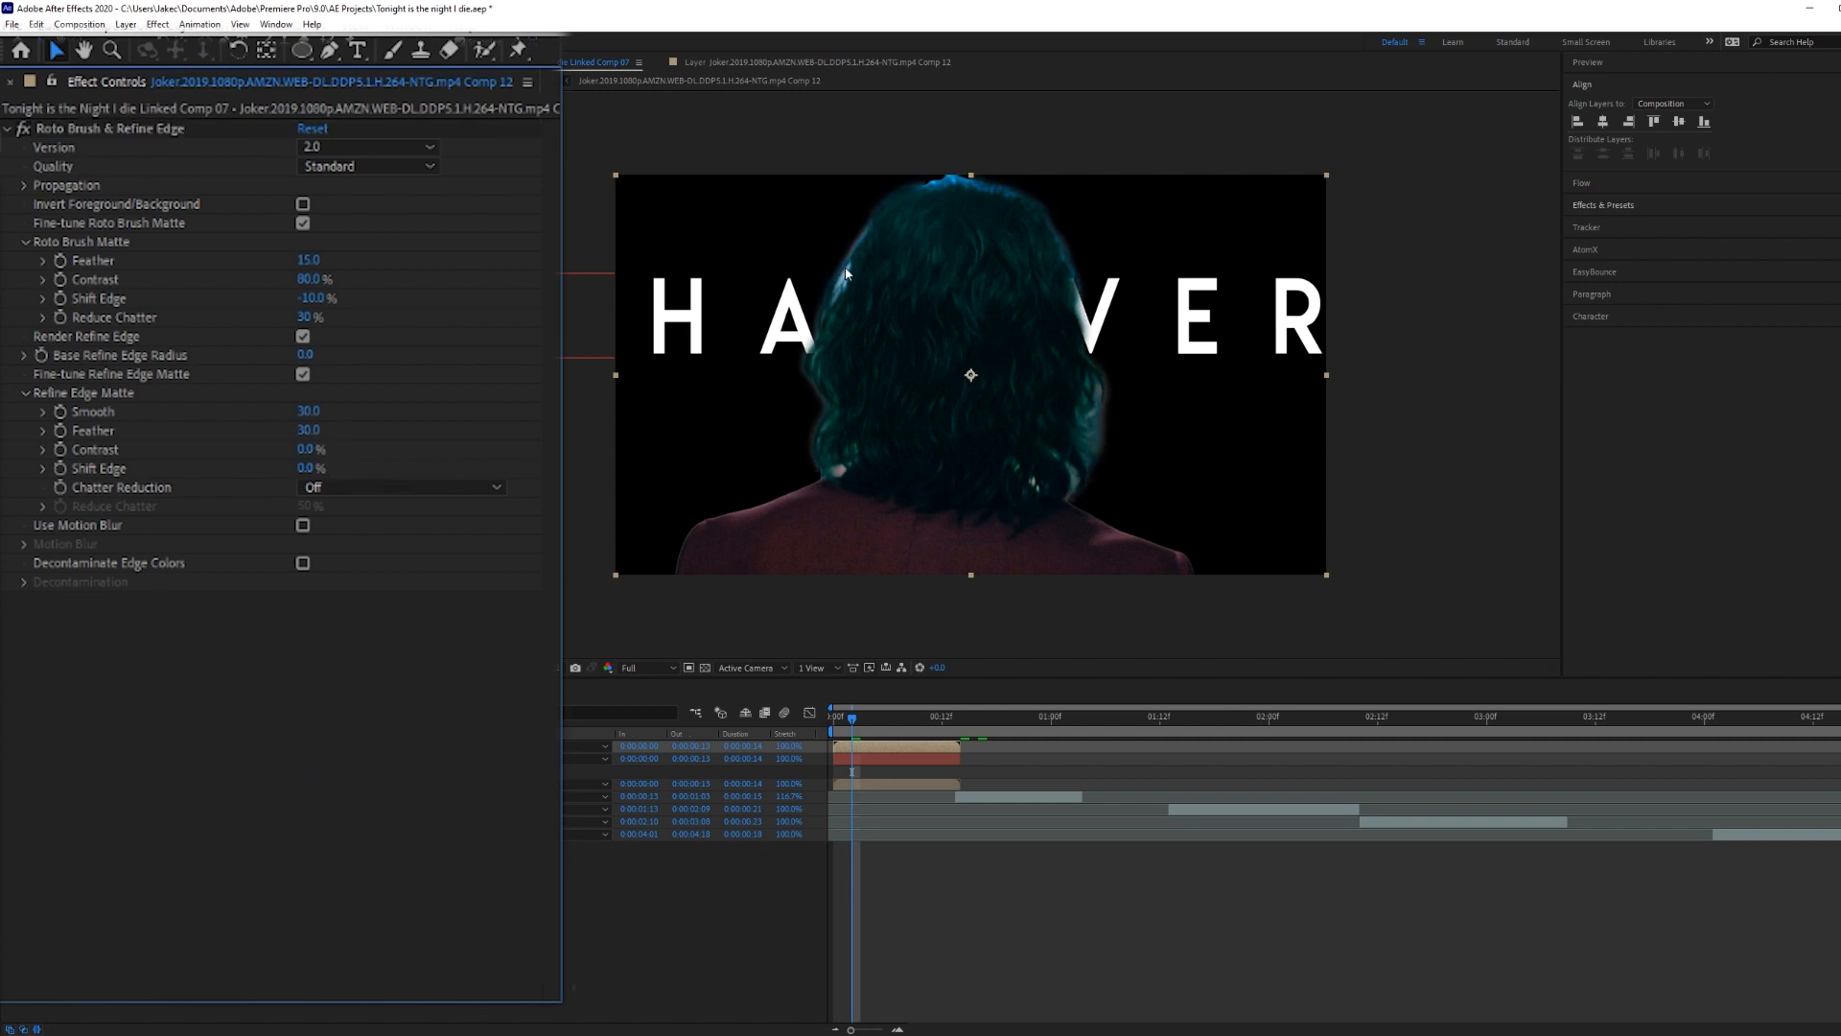
click(310, 468)
text(-20)
key(Return)
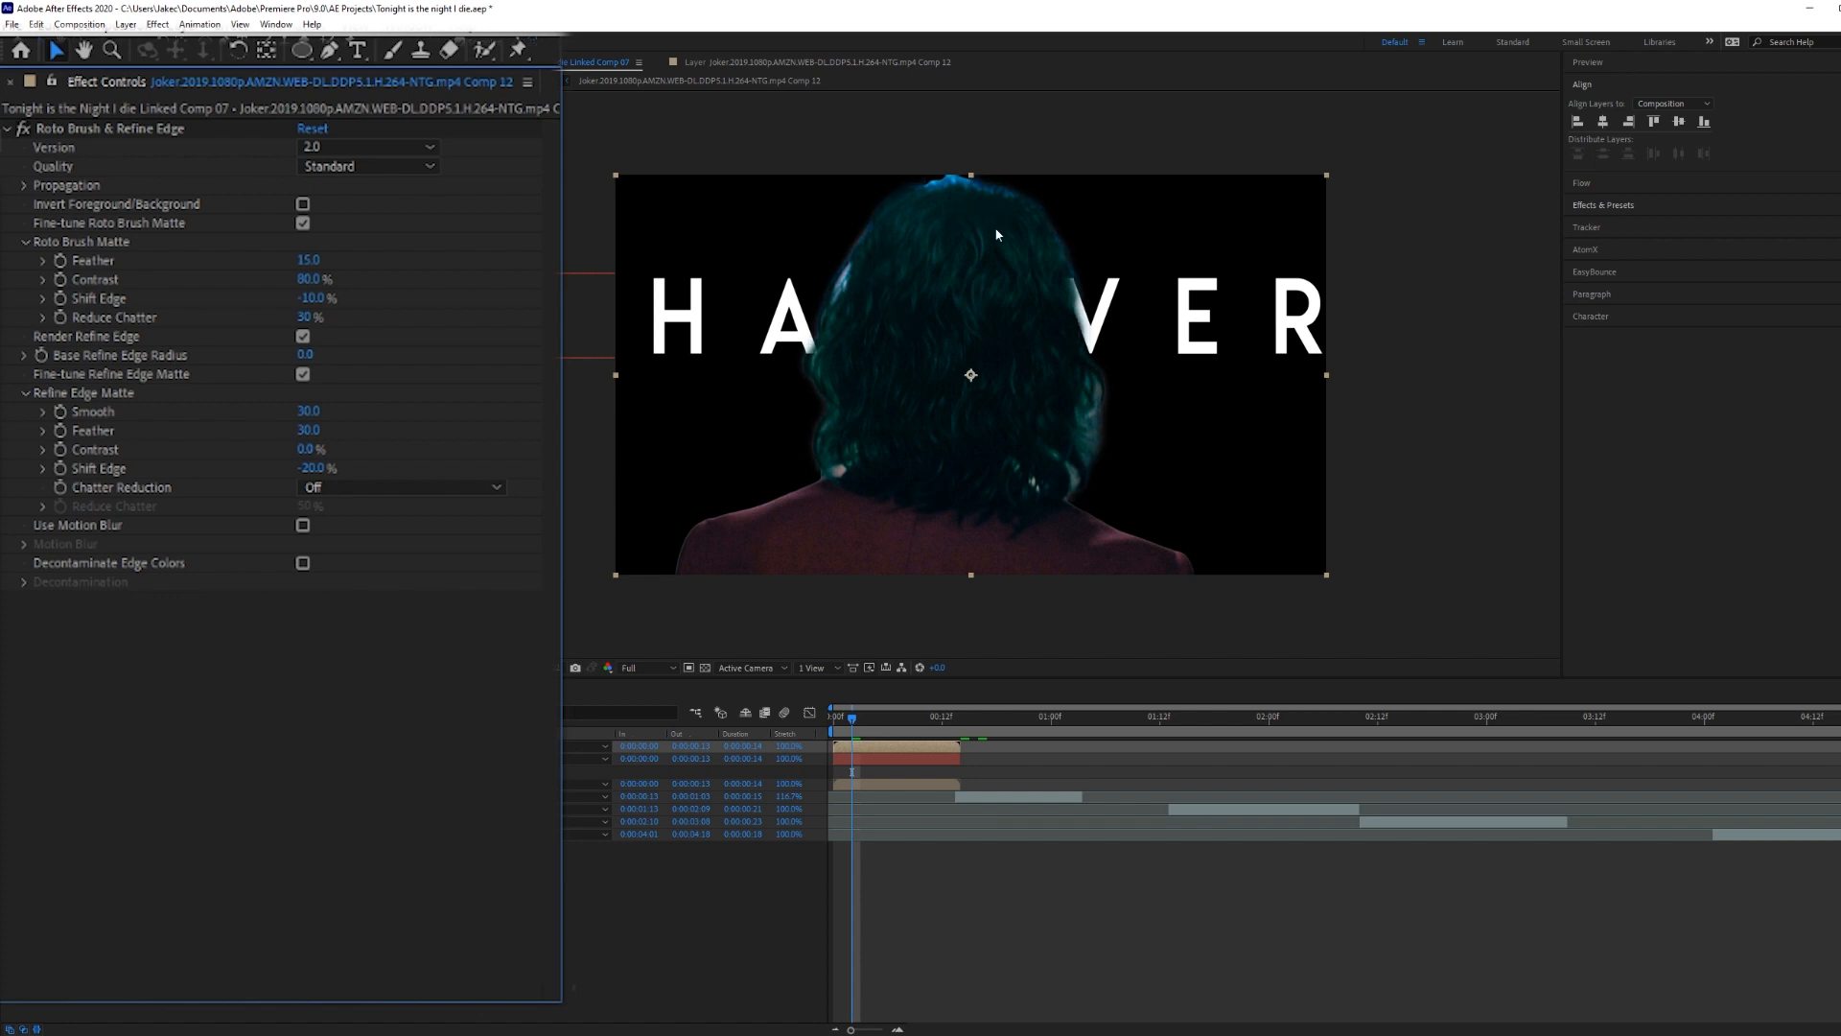
Step: Touch up the roto matte at the top of the man's hair on frame 3 with the Roto Brush
key(Page_Down)
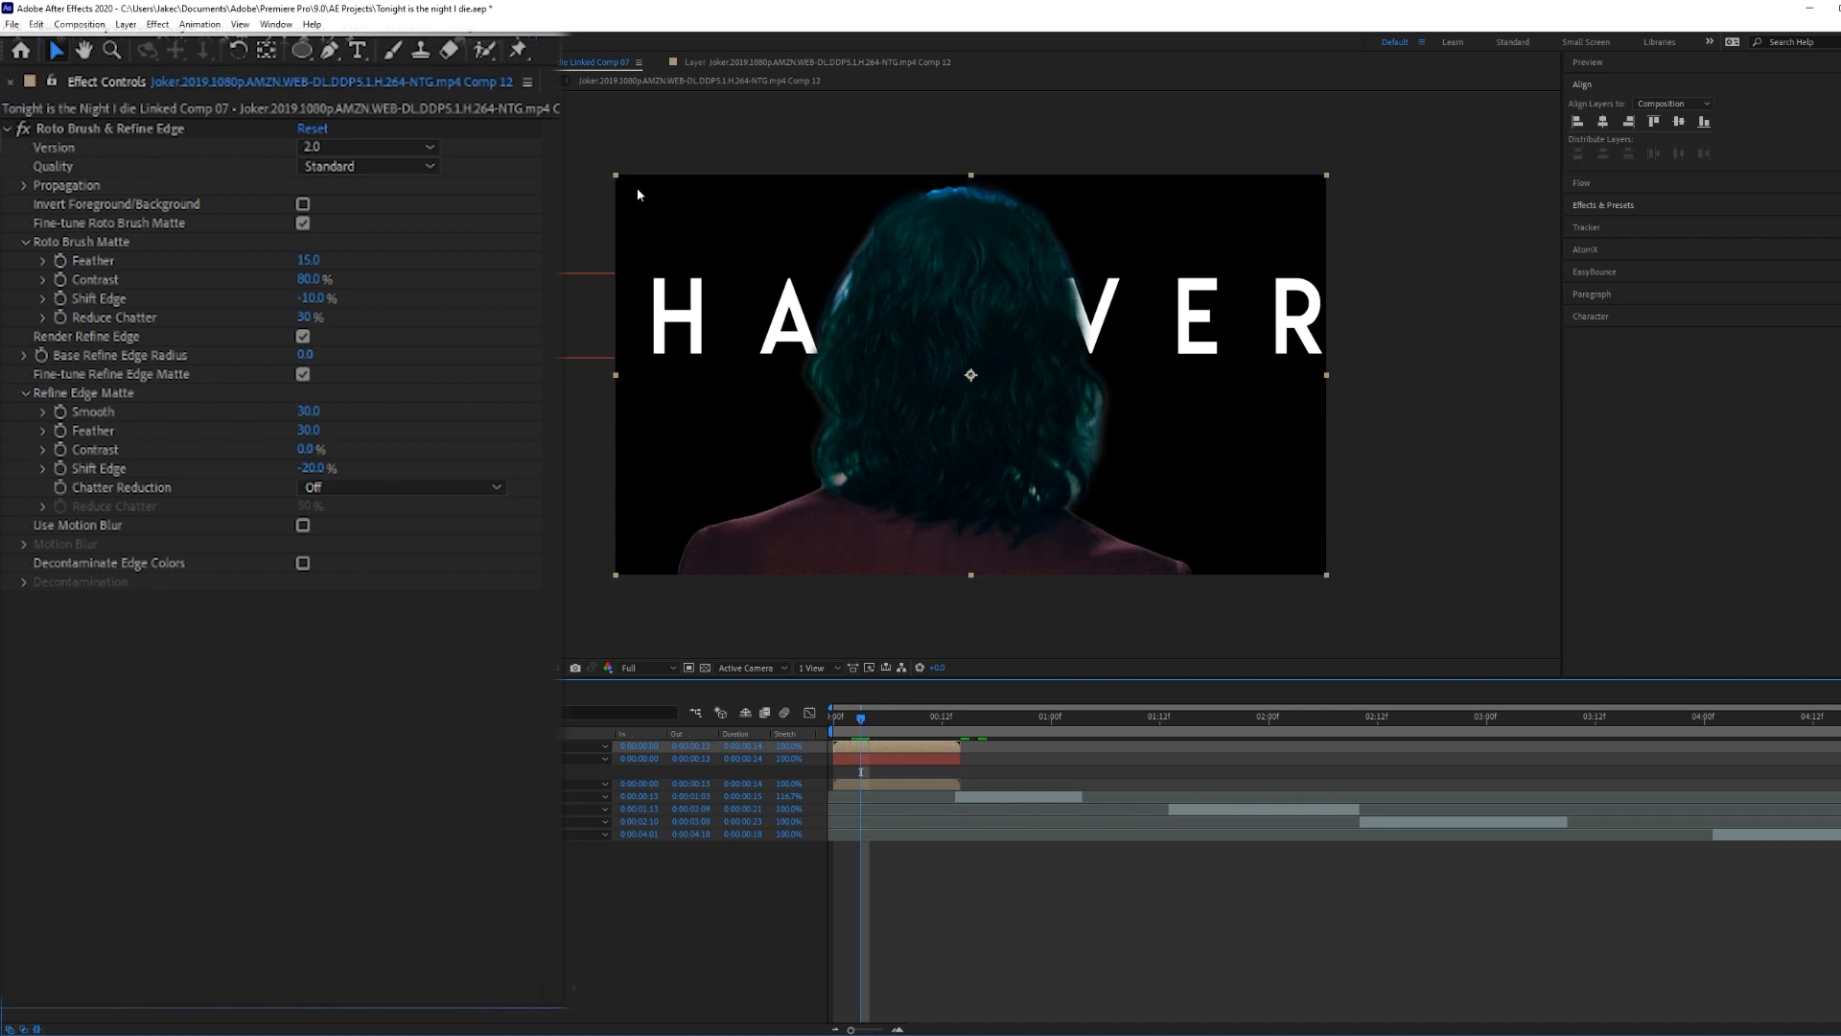
click(484, 48)
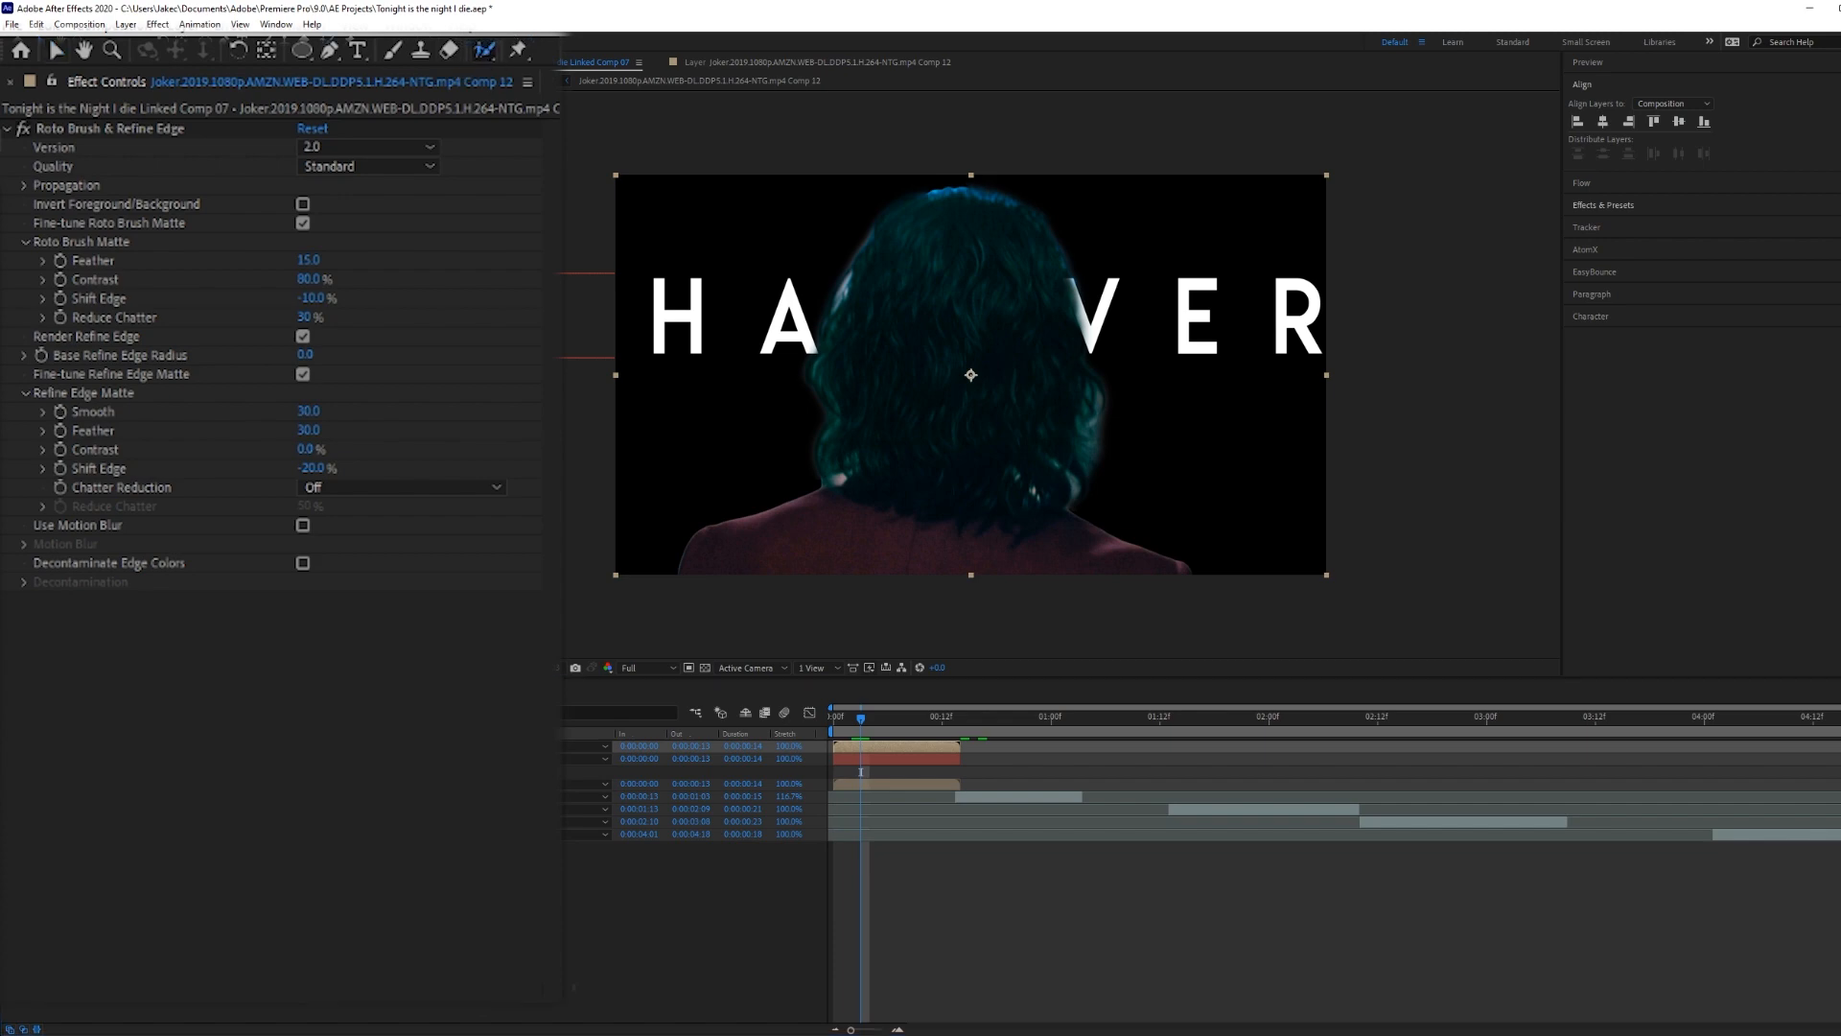
double_click(974, 203)
scroll(969, 164, up, 1)
drag(951, 155, 929, 476)
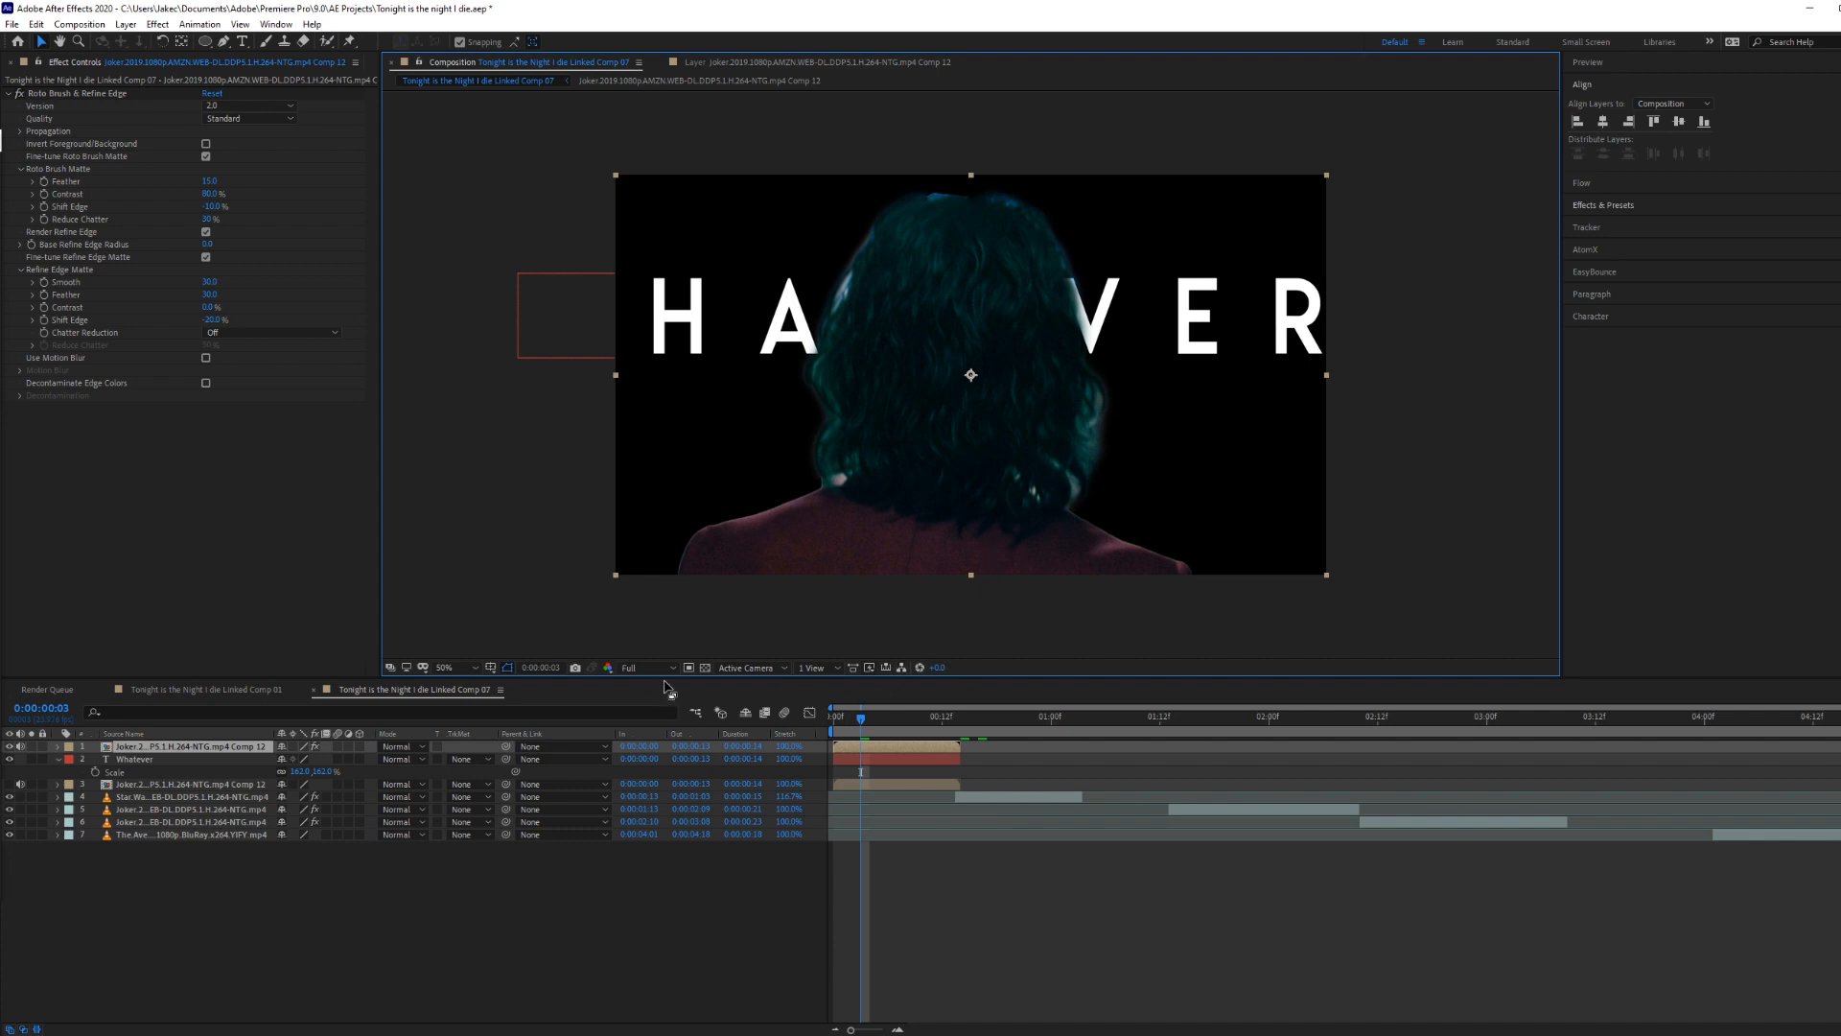
Step: Turn the lower Joker comp layer's visibility back on as the background and go to frame 1
click(705, 667)
click(704, 670)
click(9, 785)
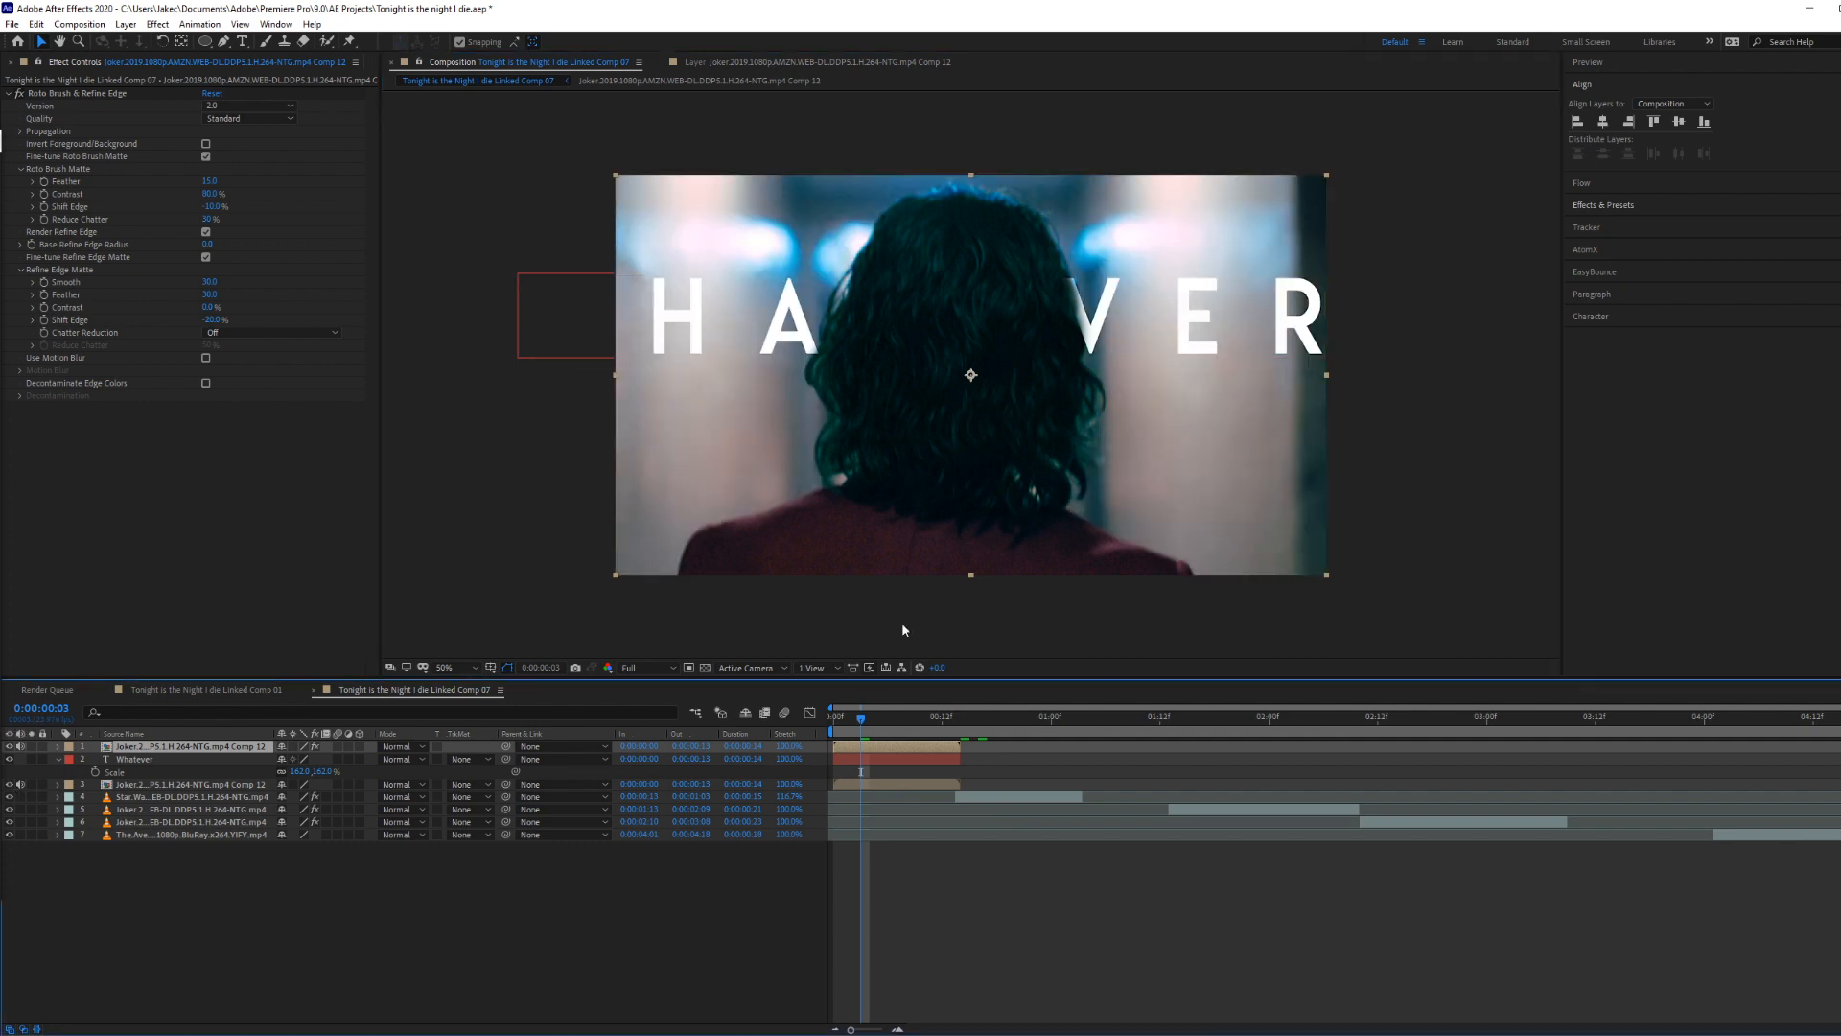
click(883, 783)
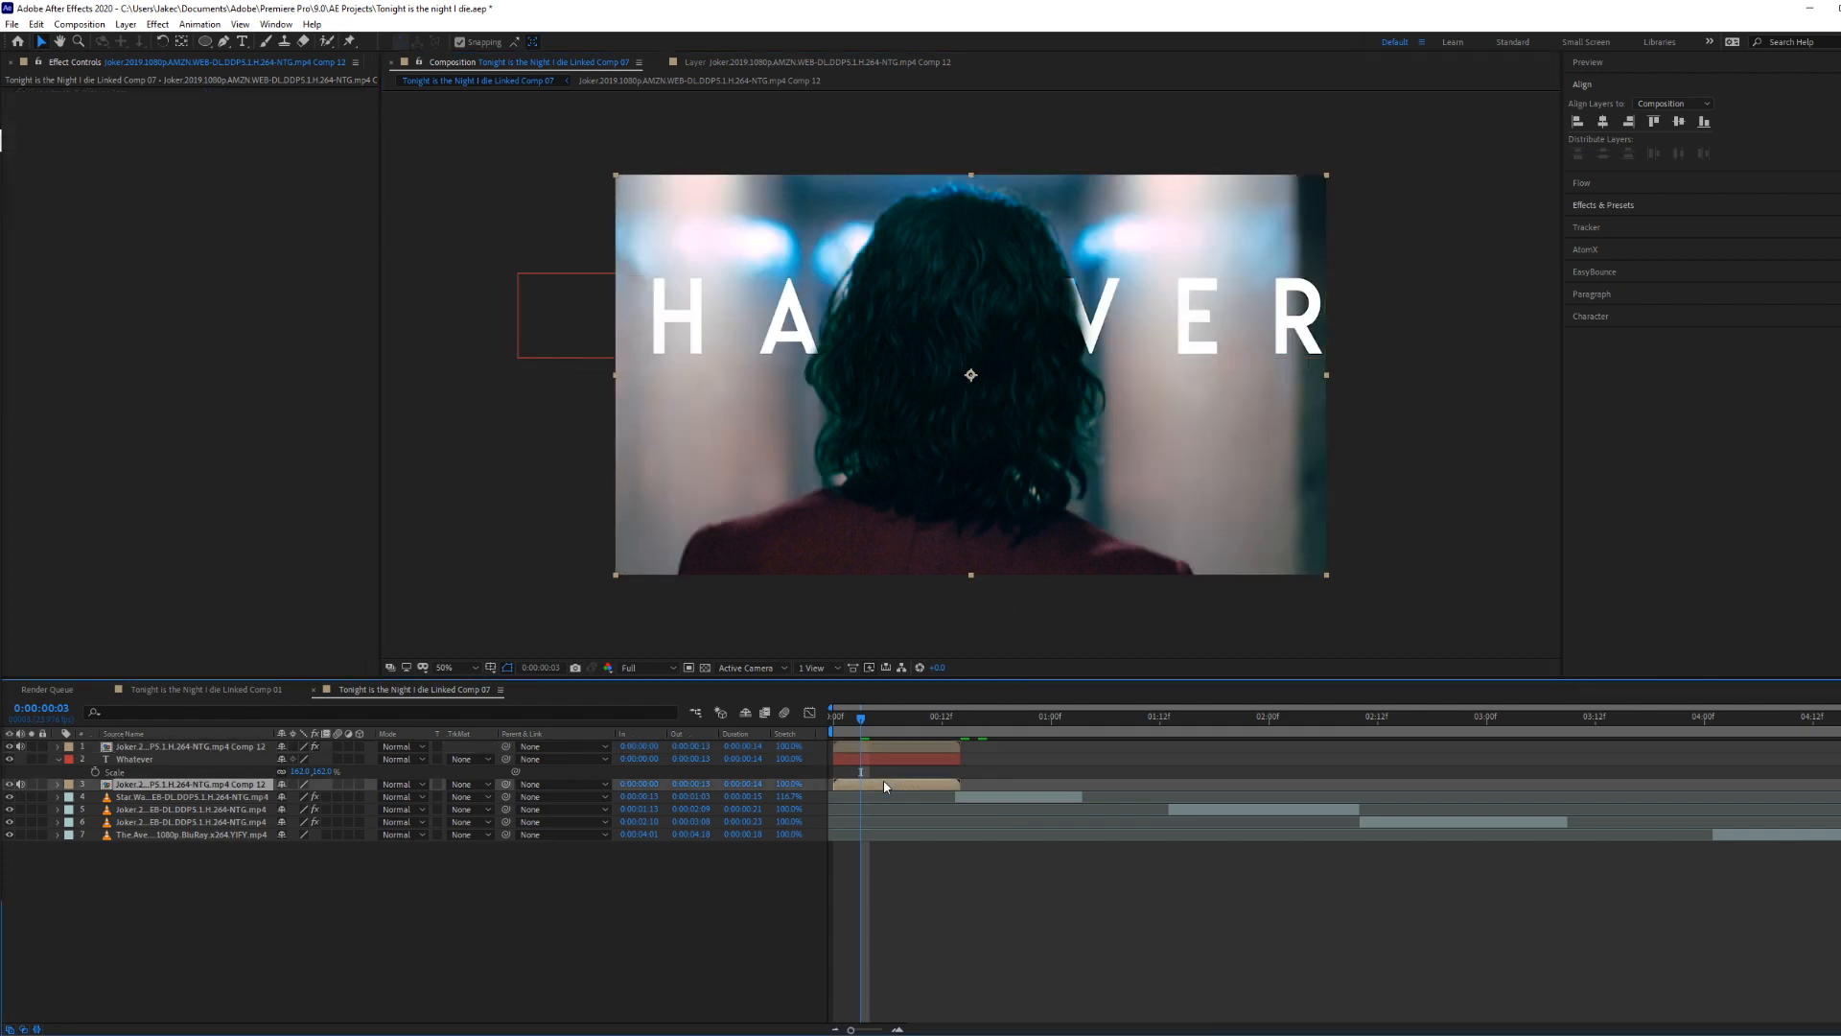
mouse_move(865, 727)
mouse_down()
mouse_move(842, 716)
mouse_move(964, 750)
mouse_move(839, 750)
mouse_up()
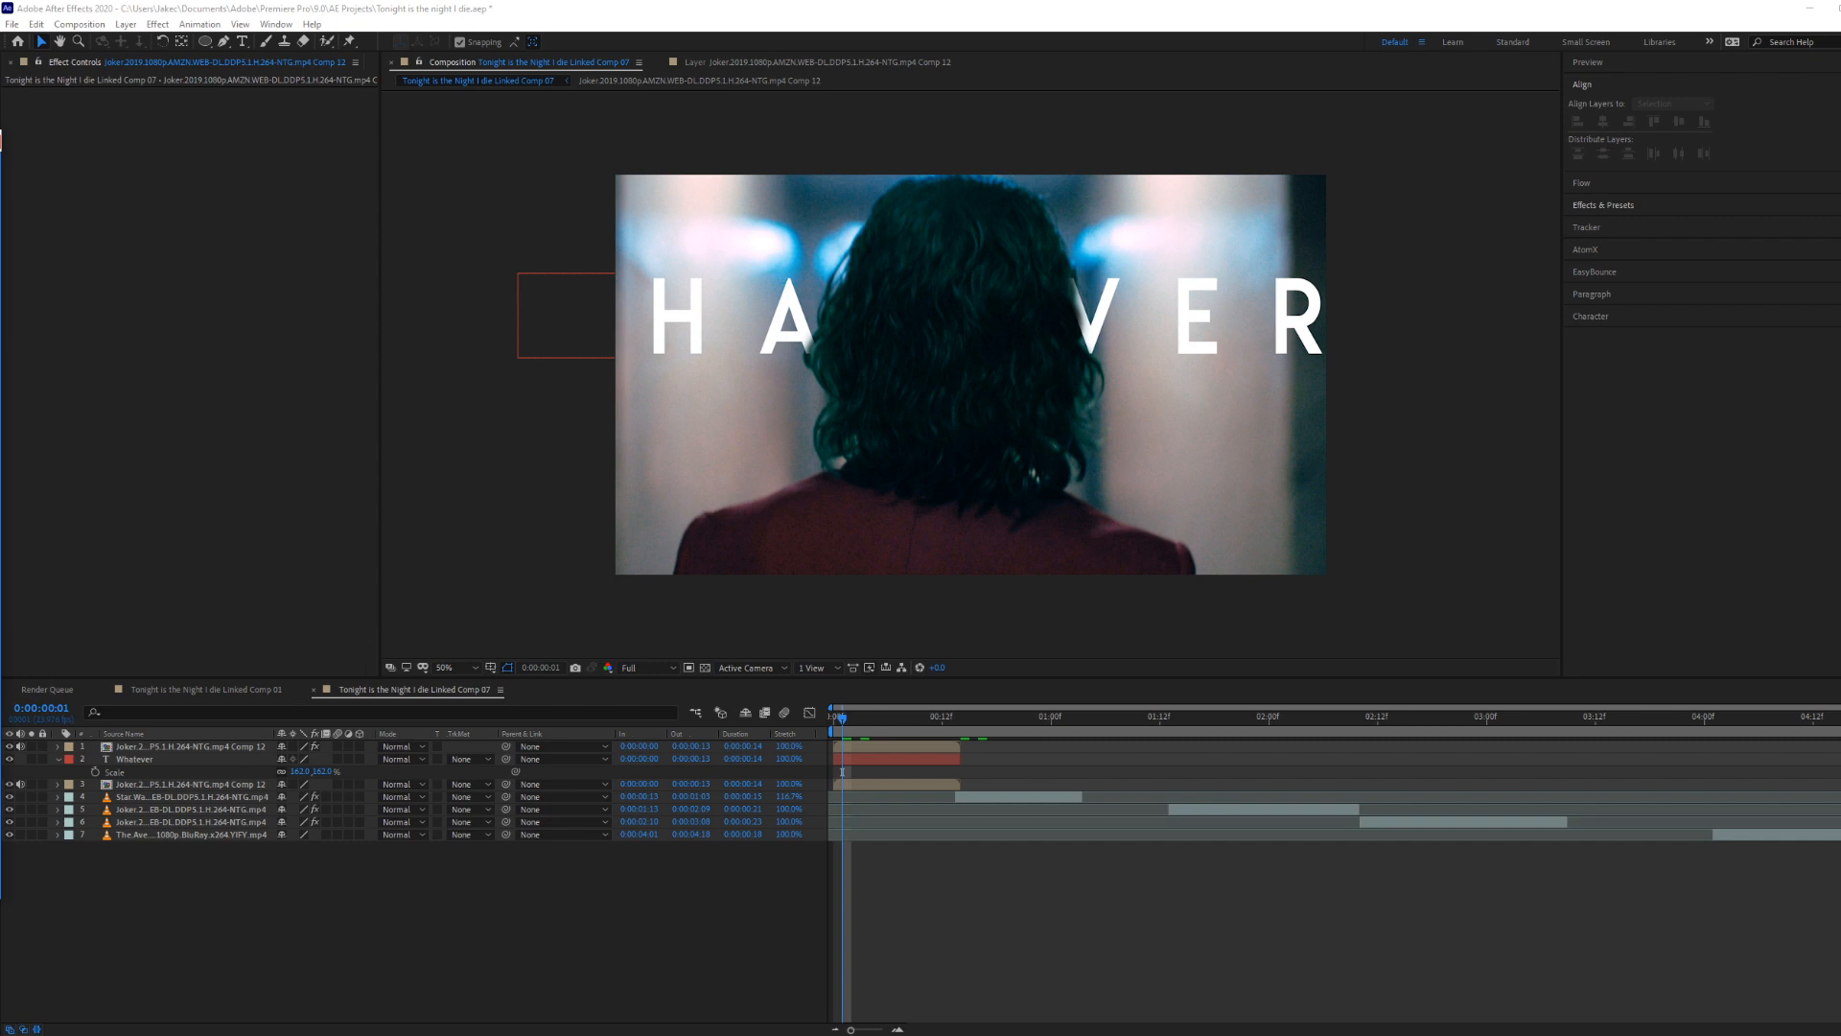
Step: Add the Ink 13.mov clip as the topmost layer and scale it to 314% so it covers the frame
mouse_move(1, 757)
mouse_down()
mouse_move(922, 766)
mouse_move(837, 783)
mouse_up()
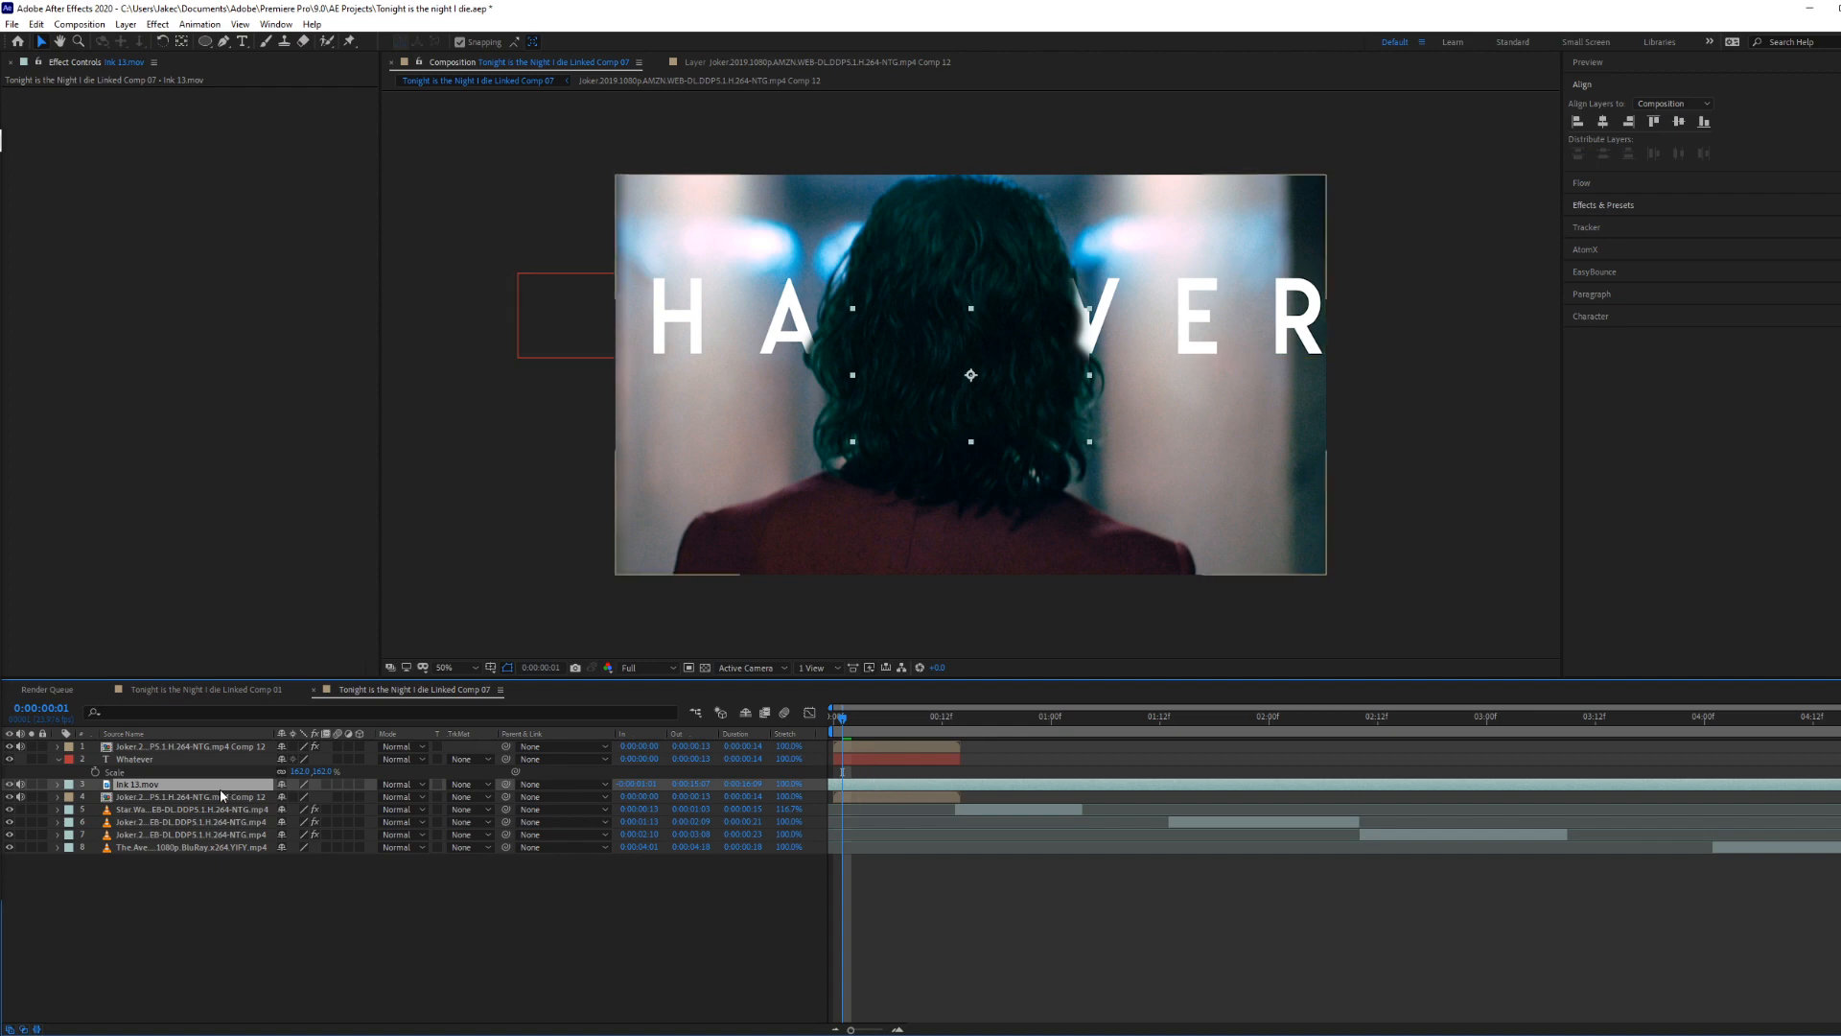
drag(220, 786, 217, 743)
key(s)
drag(303, 760, 515, 793)
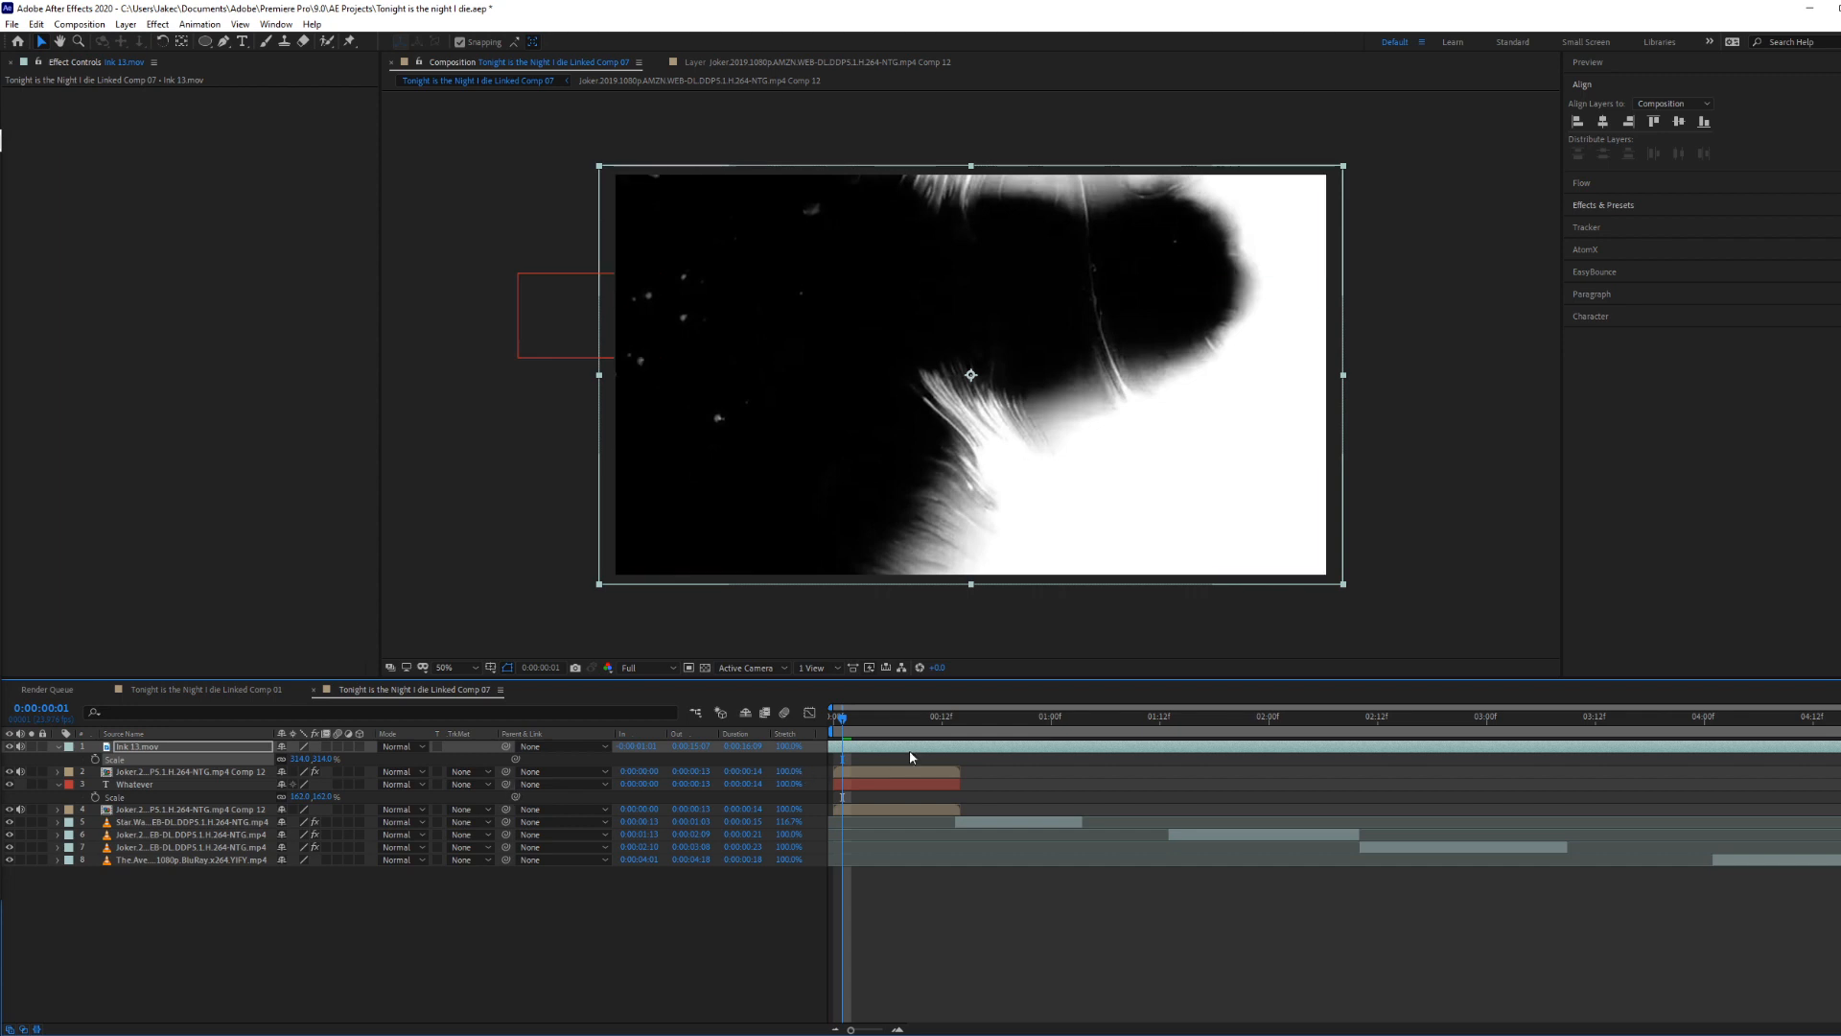
Step: Trim Ink 13.mov to end at frame 14 with the Joker shot and move it beneath the "Whatever" title layer
click(963, 720)
click(976, 747)
key(ctrl+shift+d)
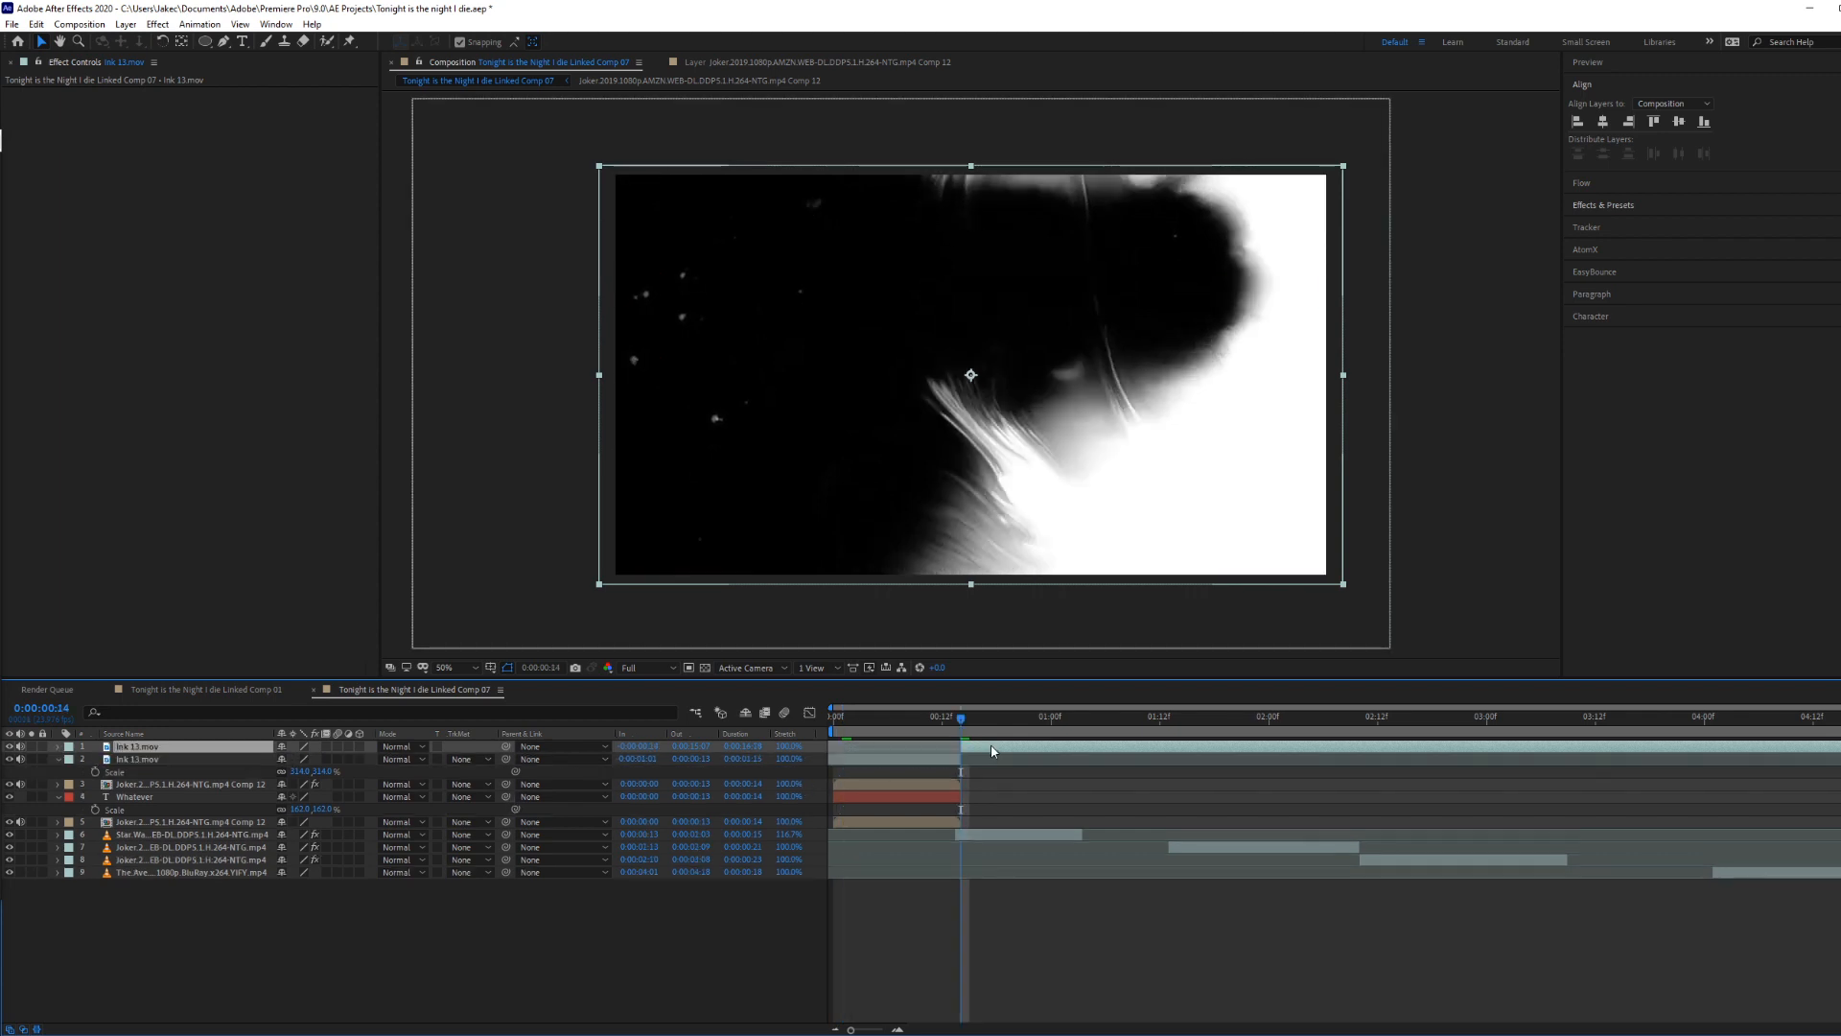
key(Delete)
drag(900, 726, 838, 731)
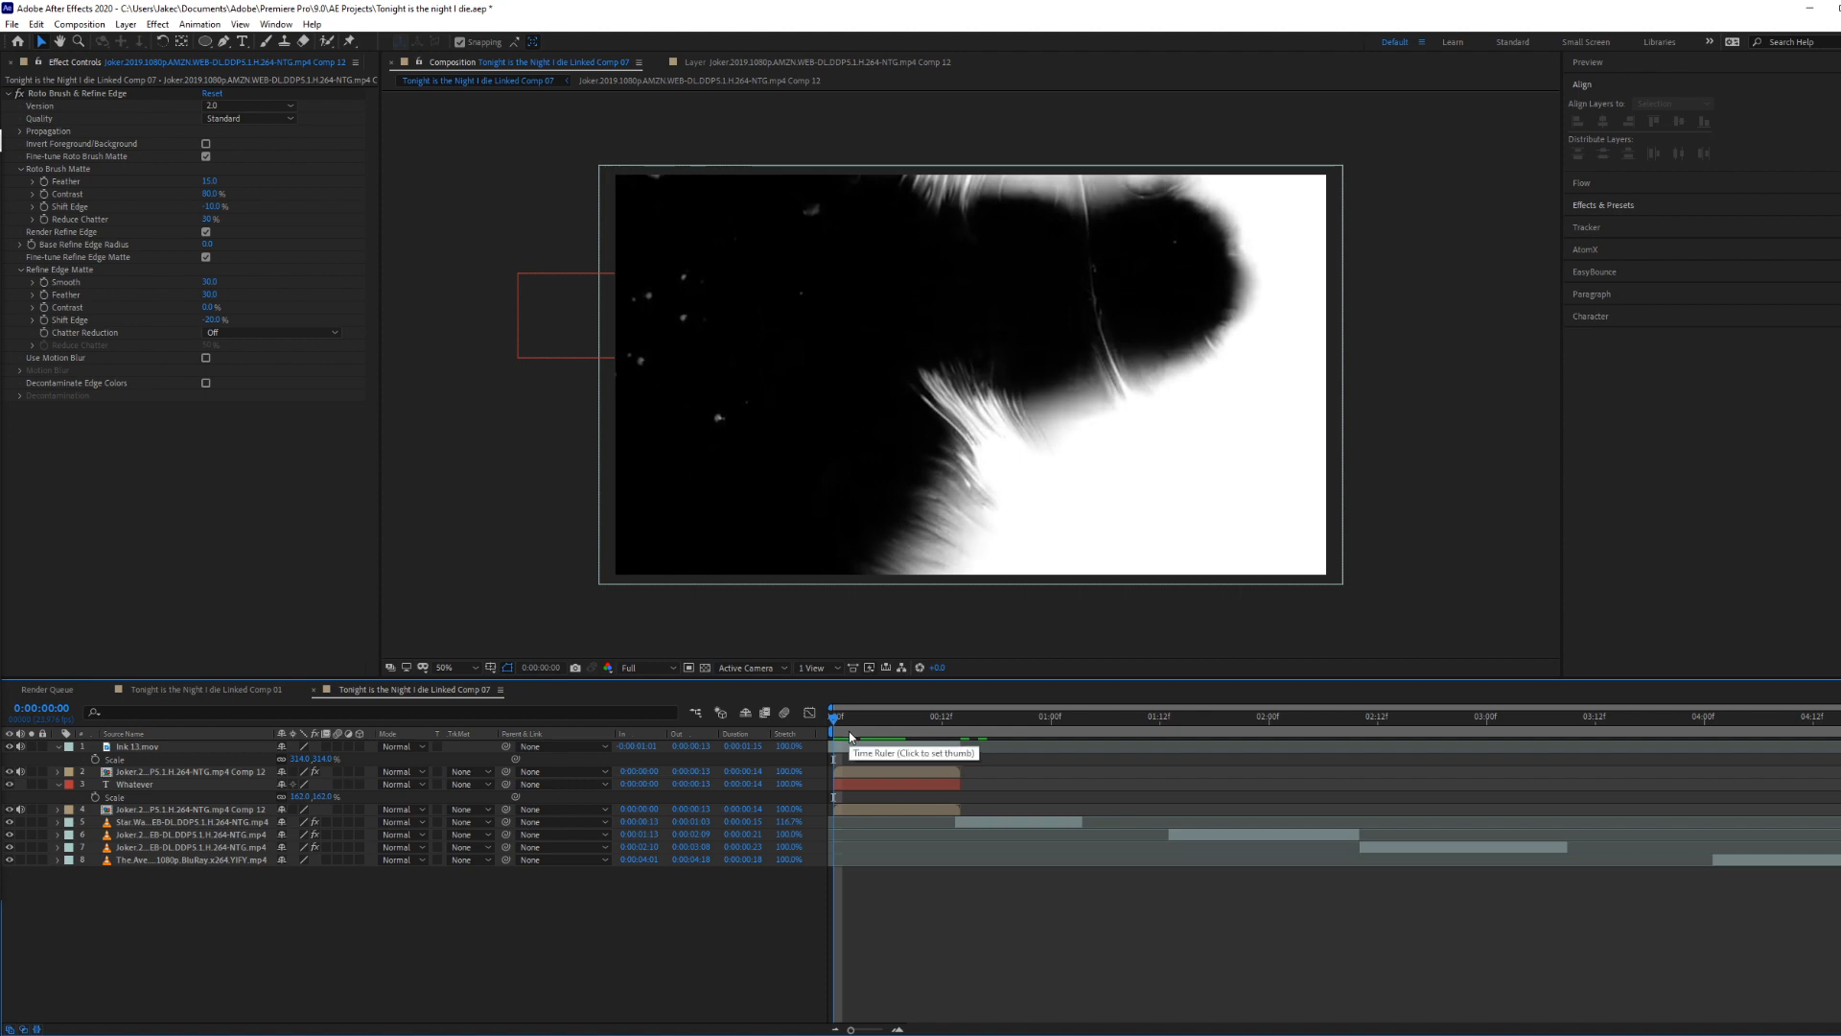
click(854, 747)
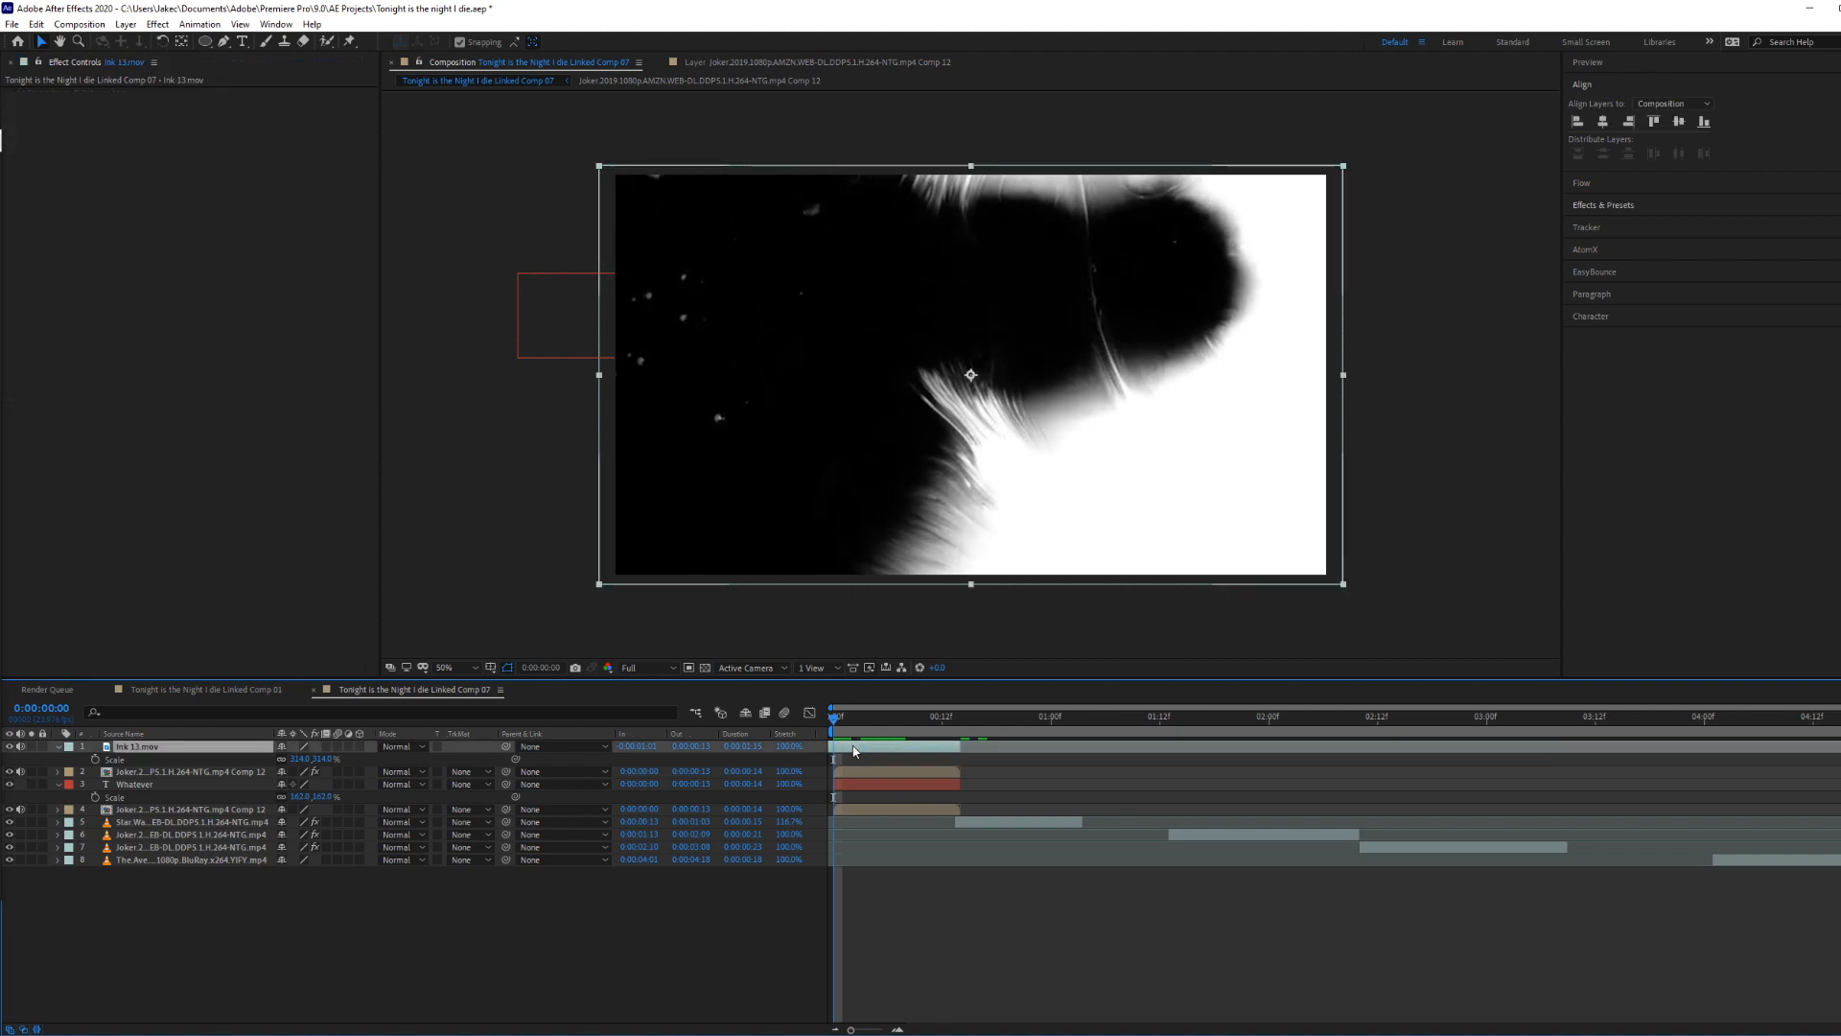
drag(199, 754, 205, 804)
Step: Save the project and duplicate the background Joker comp layer below the ink clip
click(875, 734)
click(861, 810)
key(ctrl+s)
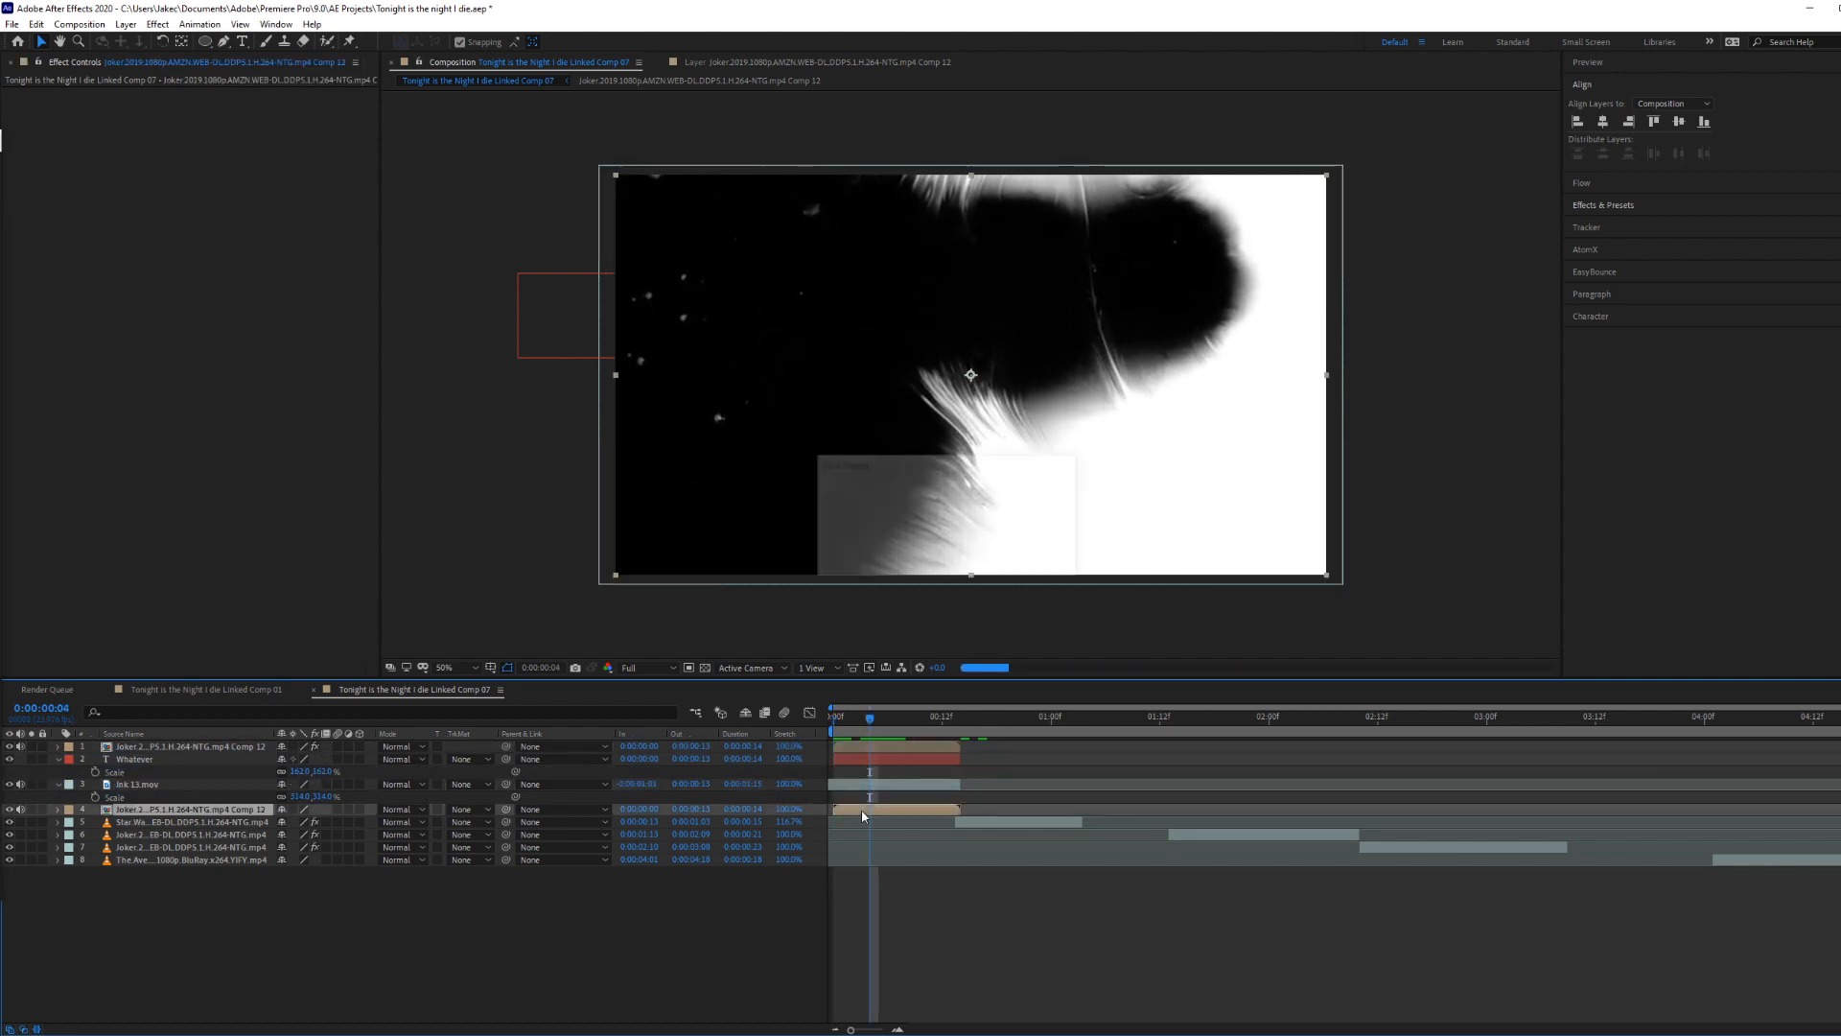
key(ctrl+d)
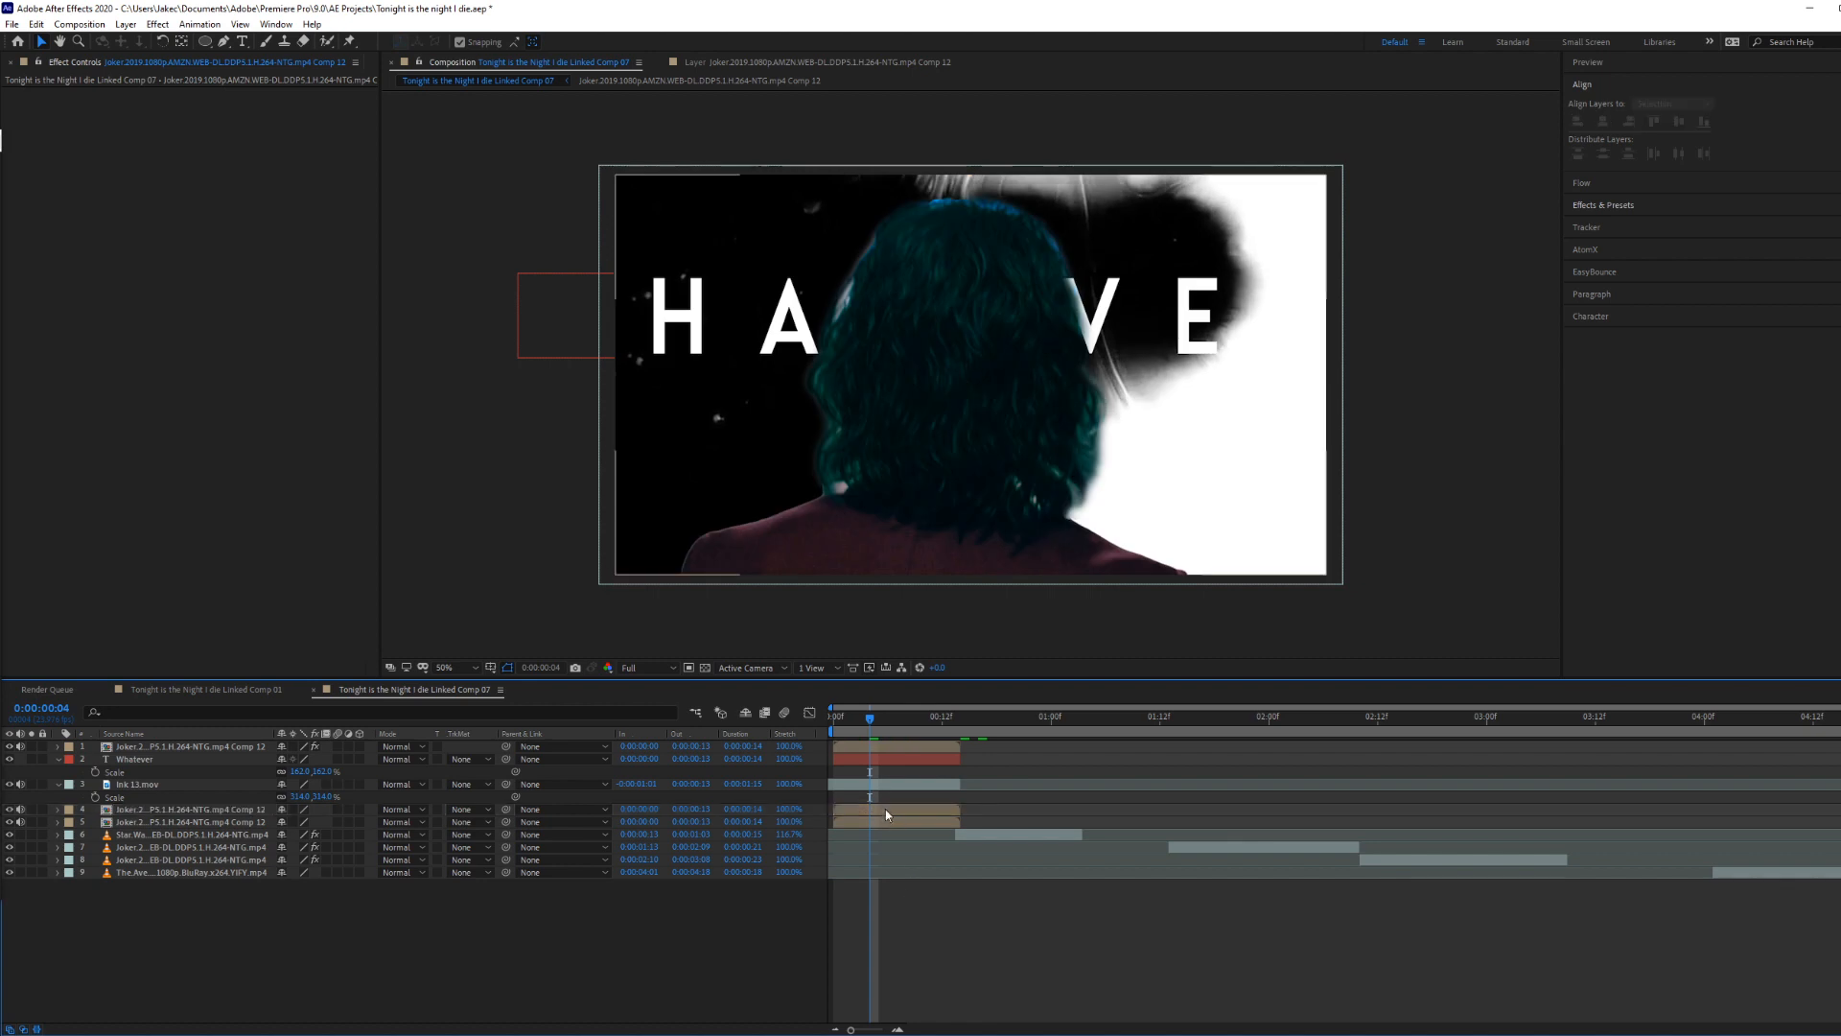
Step: Set the track matte of the Joker copy directly below the ink clip to Luma Inverted Matte "Ink 13.mov"
click(876, 788)
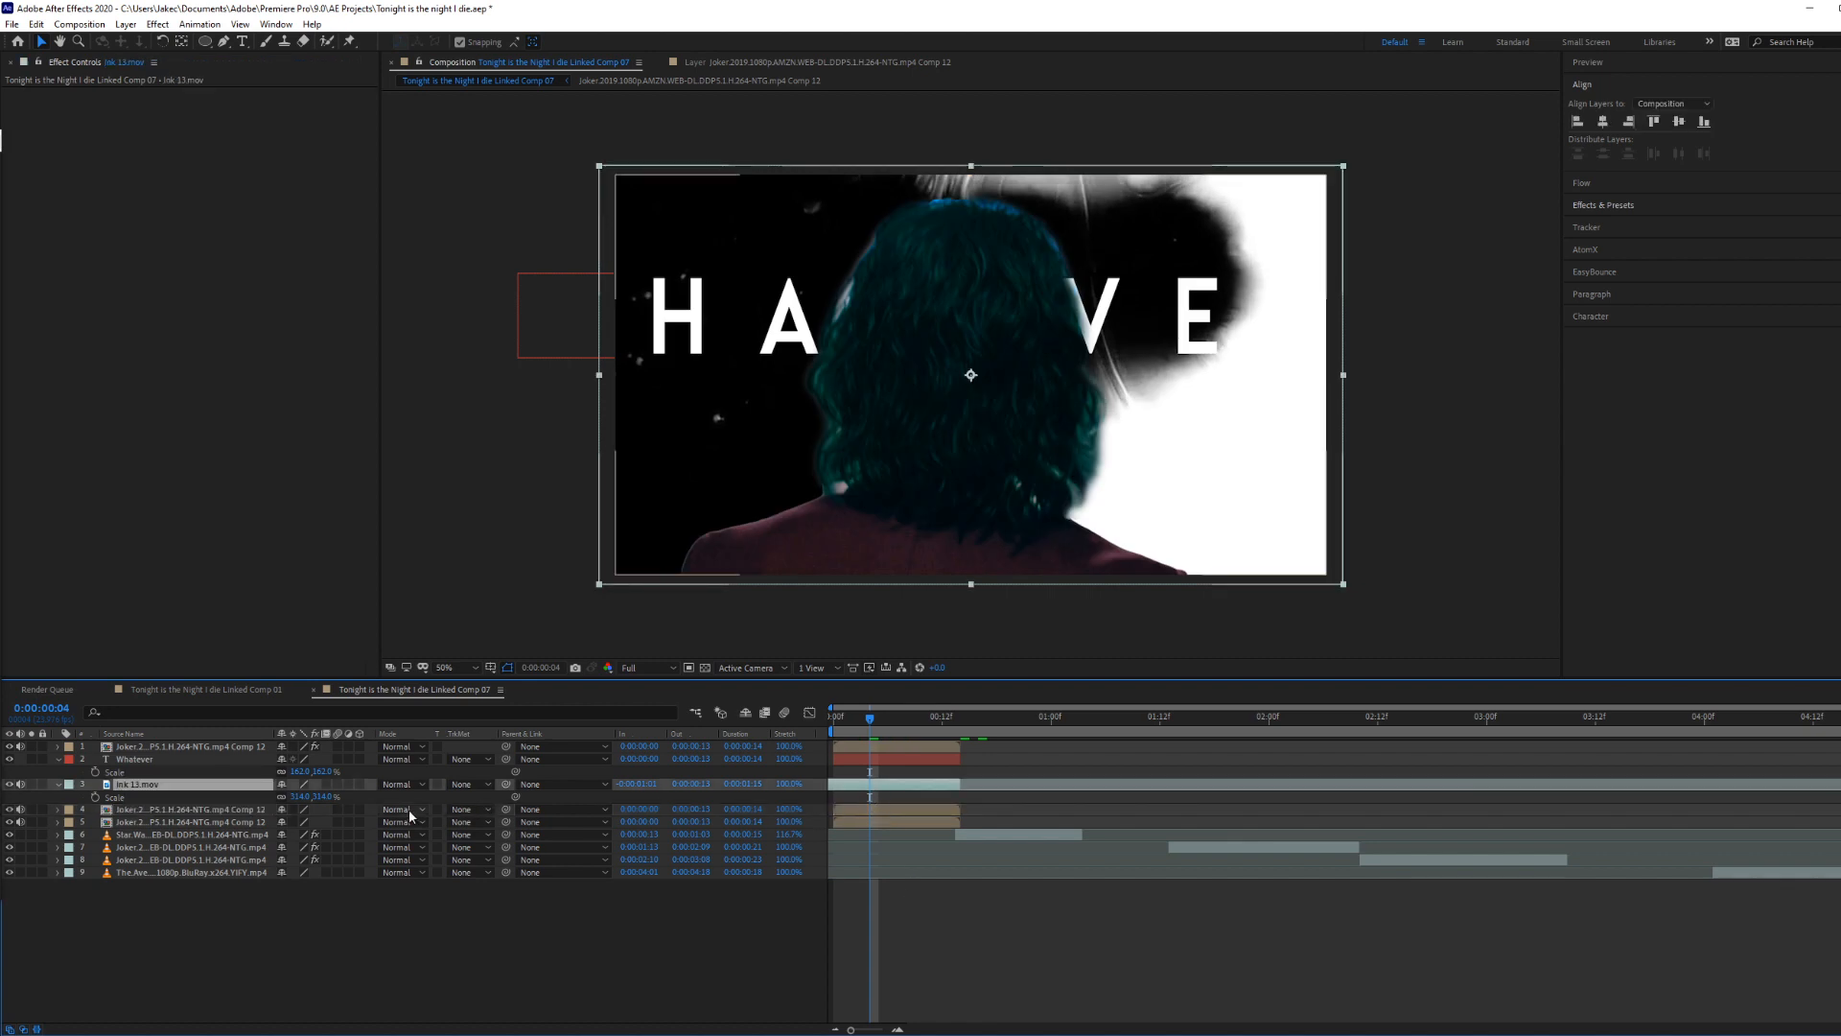
click(449, 810)
click(449, 809)
click(449, 810)
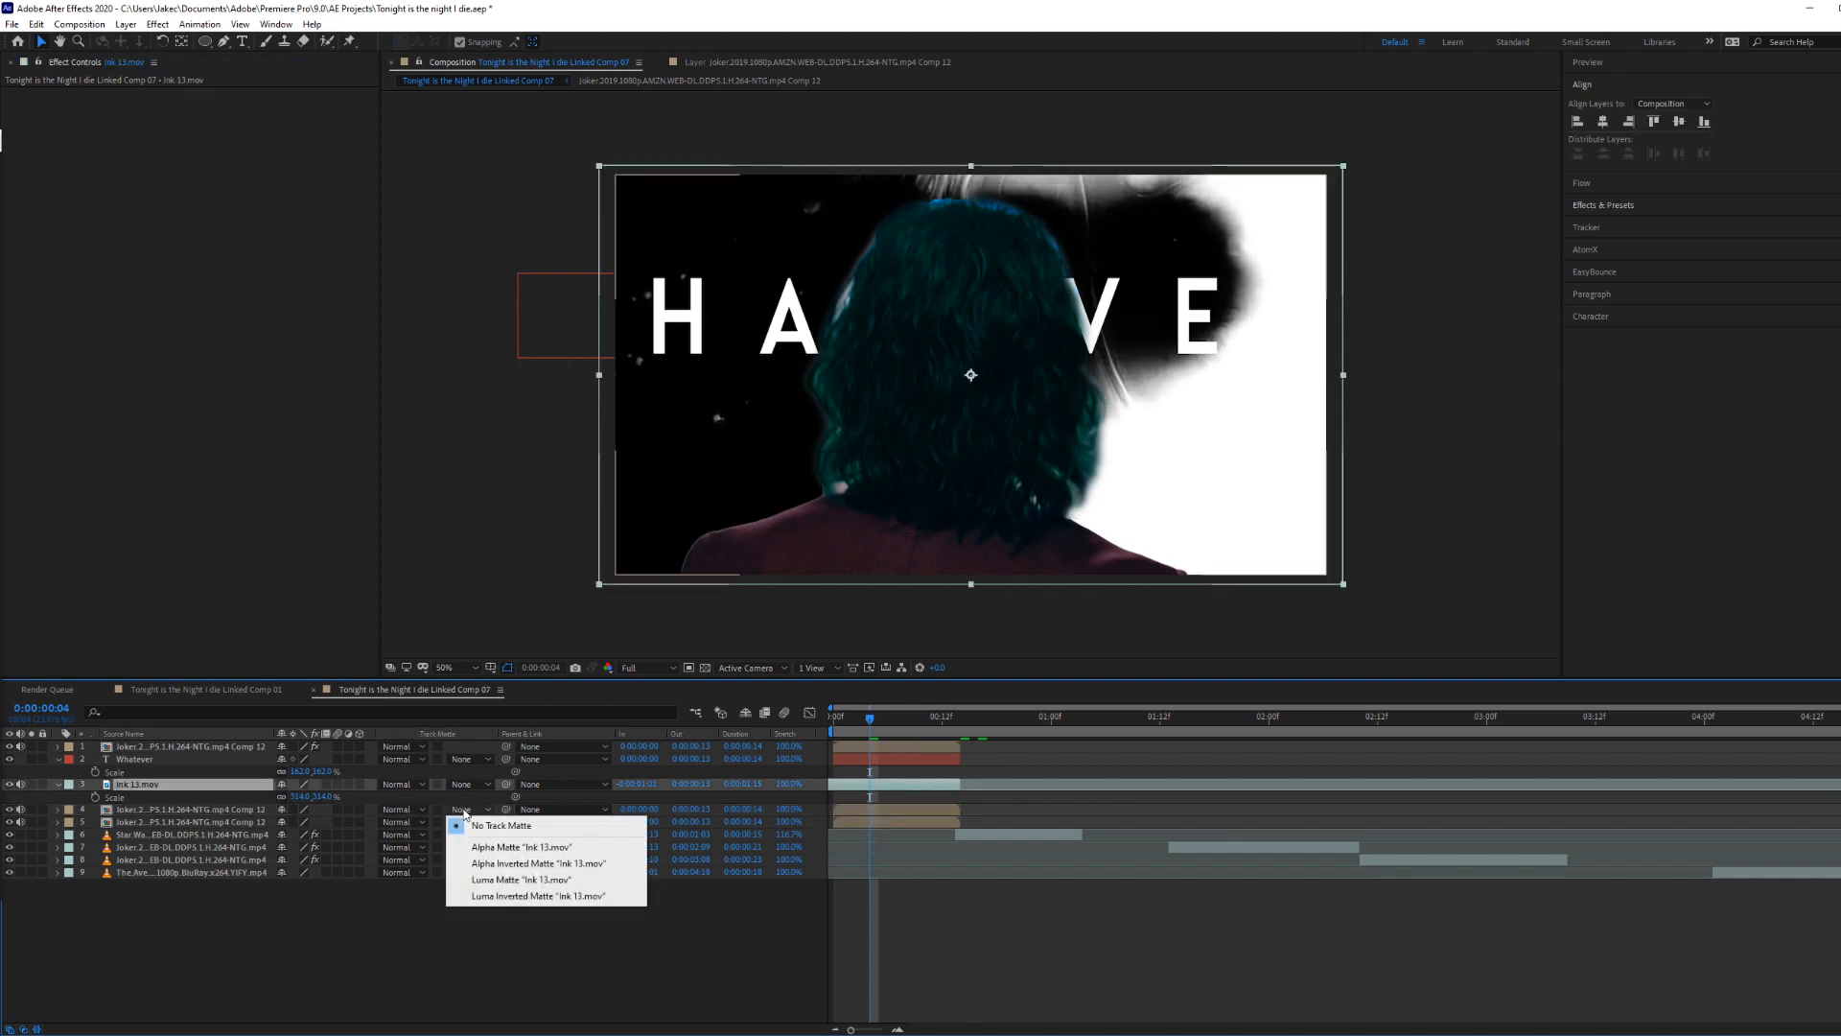
click(523, 896)
Step: Apply the Tint effect to the ink-matted Joker copy and map white to red
click(867, 807)
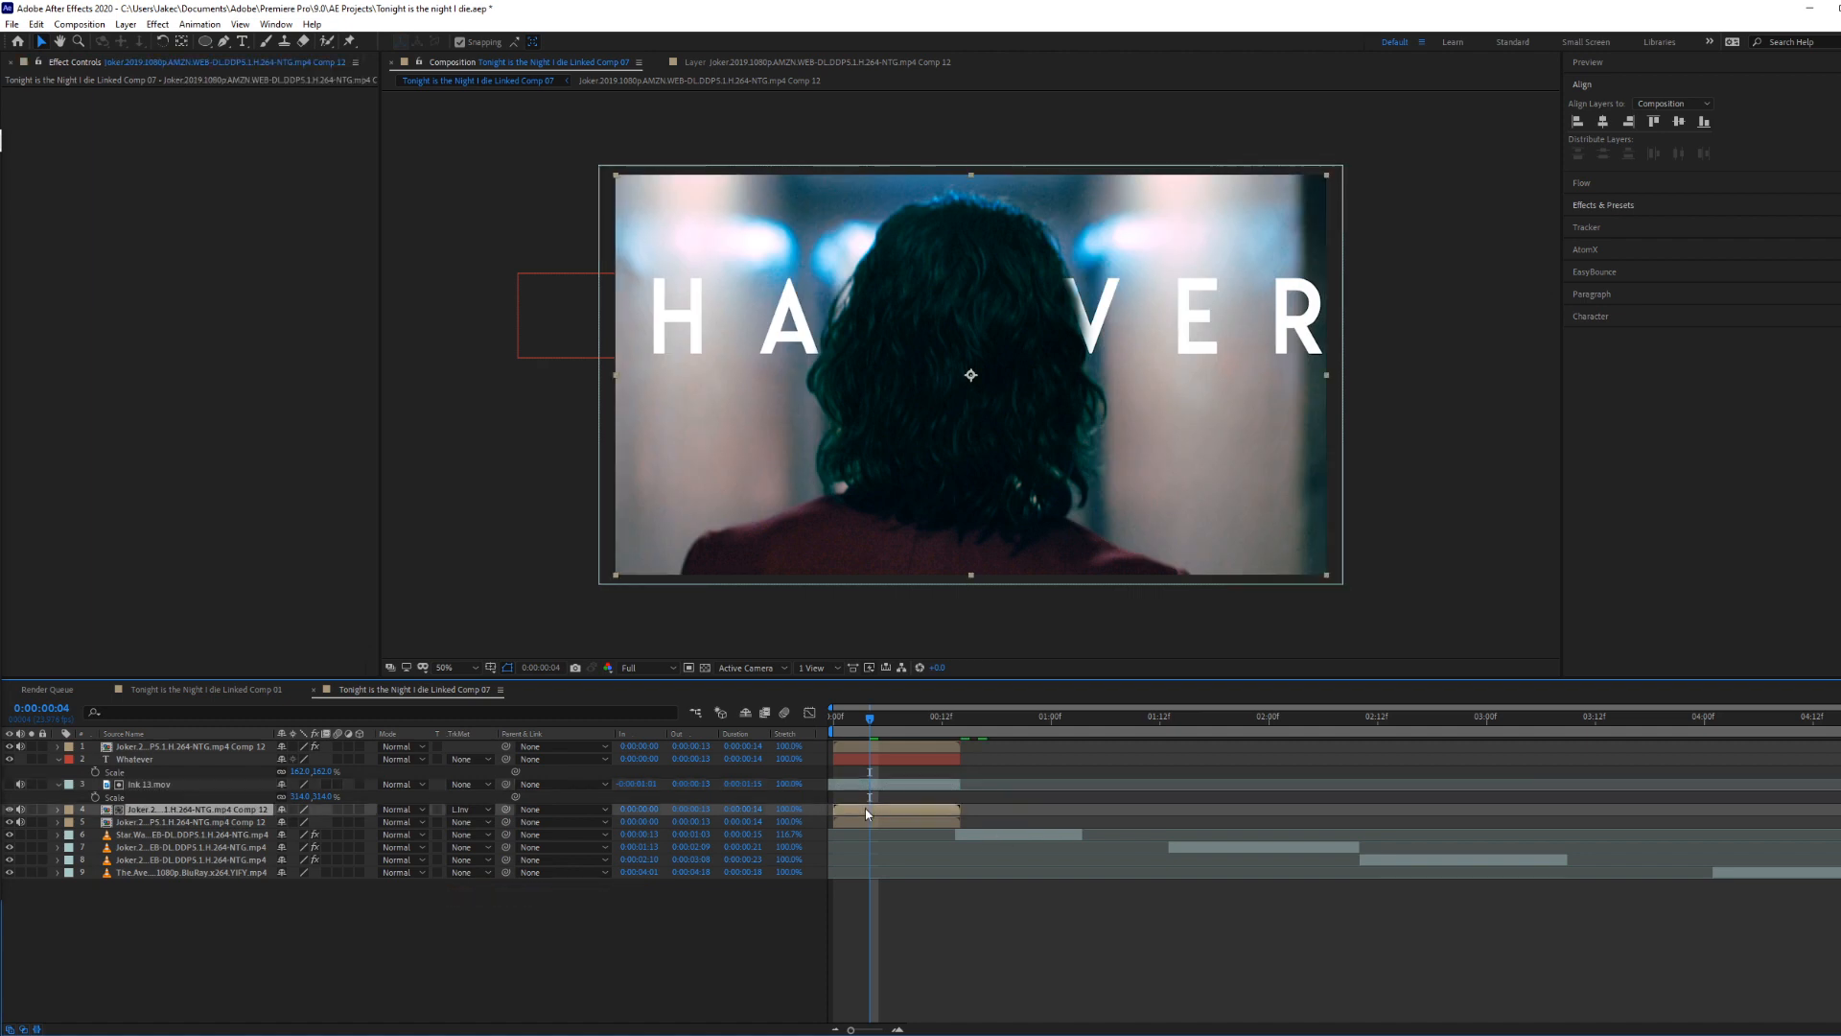
key(s)
key(shift+space)
text(tint)
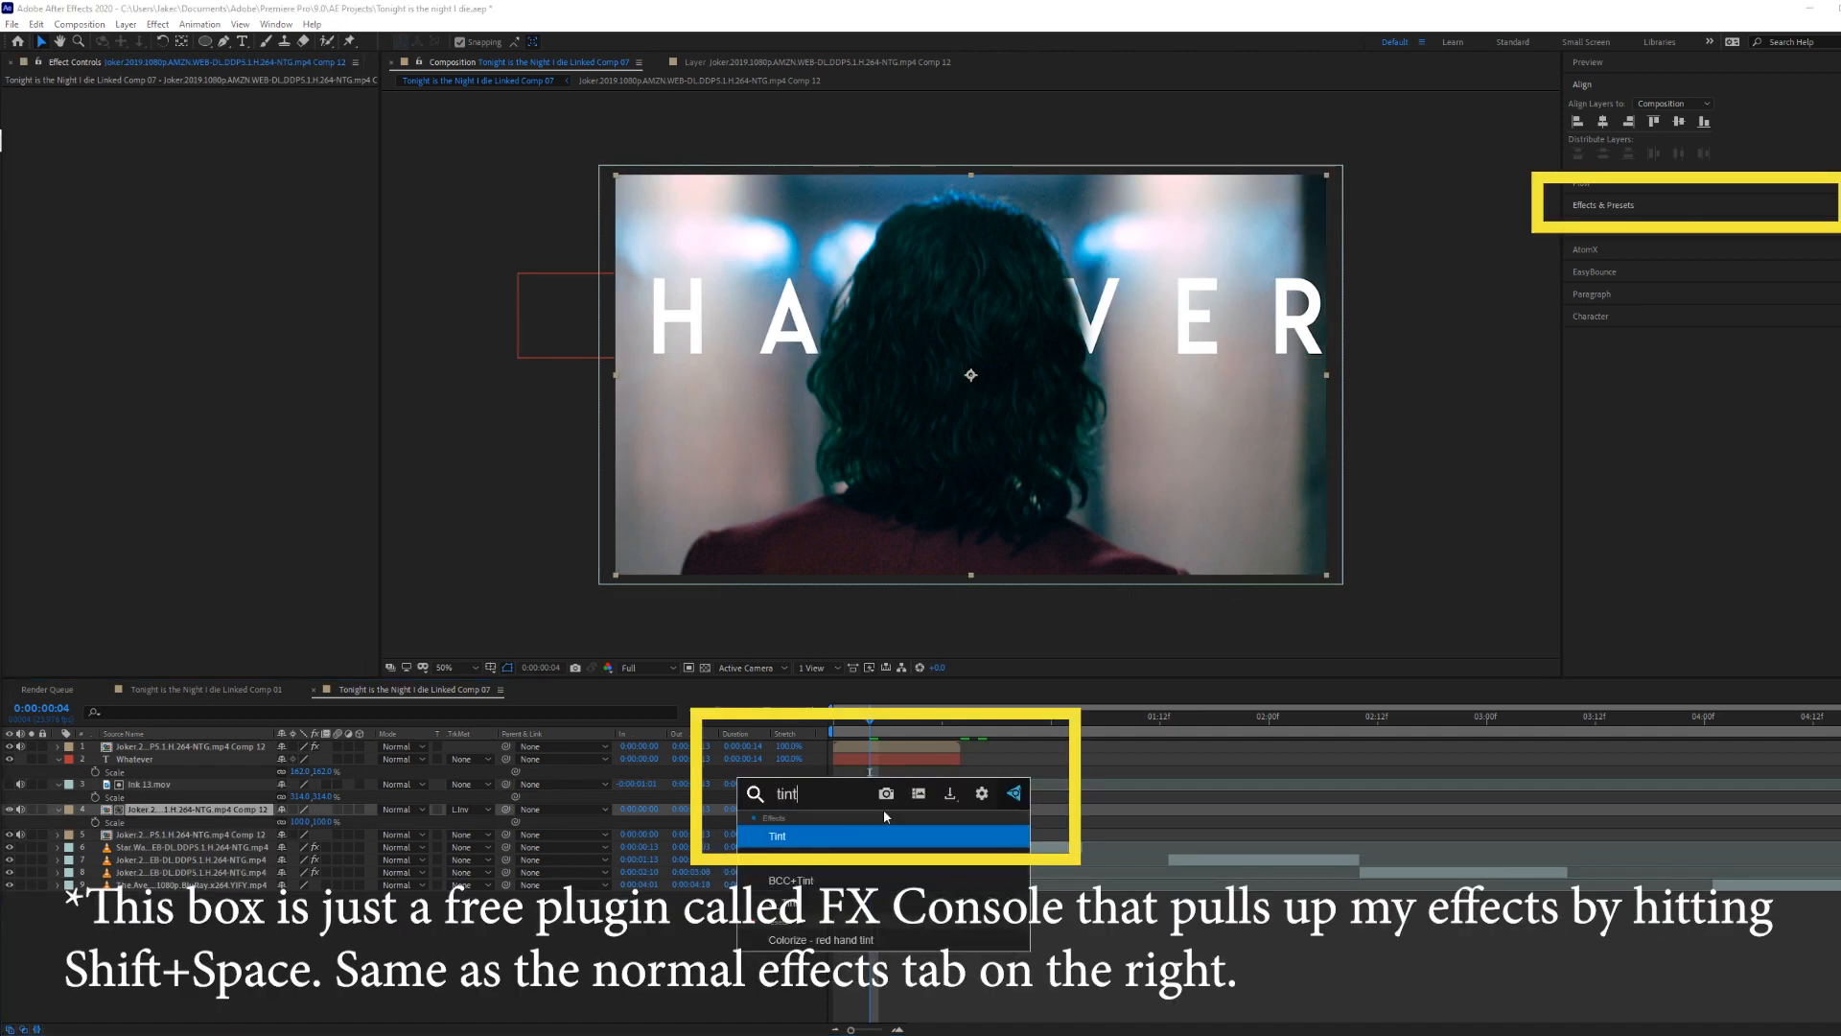
key(Return)
click(209, 119)
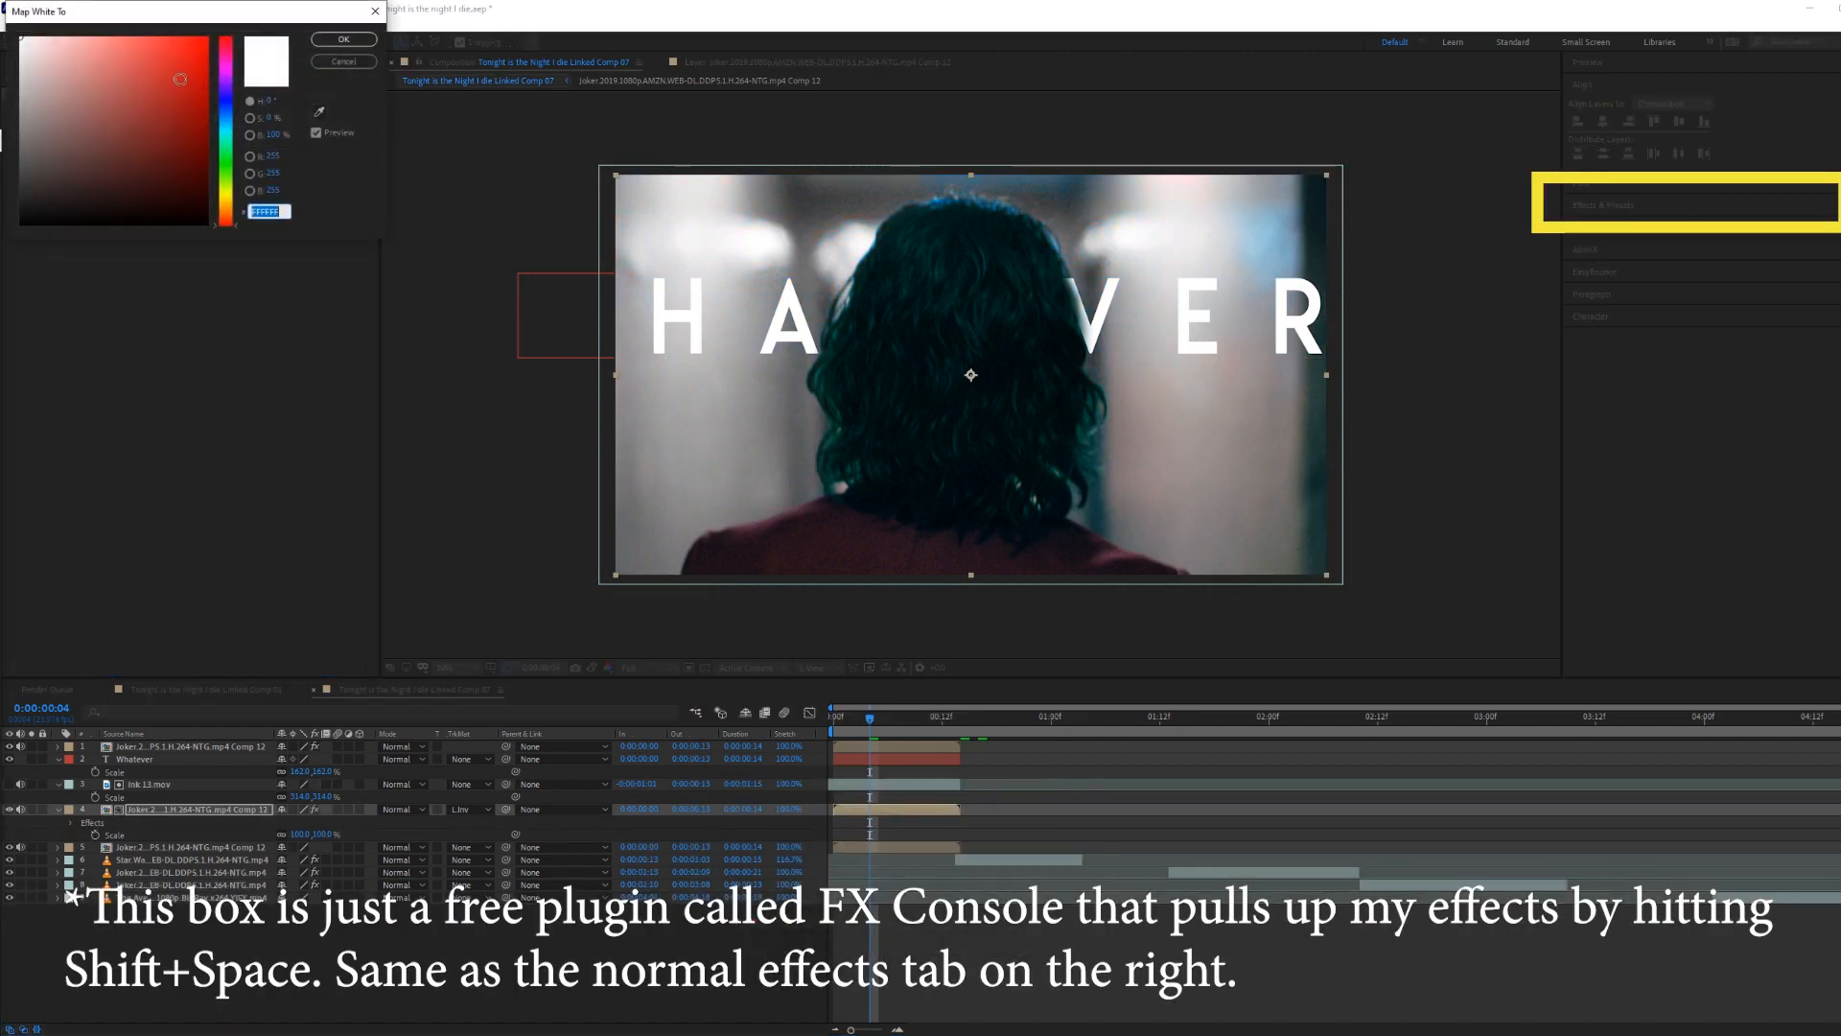
click(159, 73)
click(344, 40)
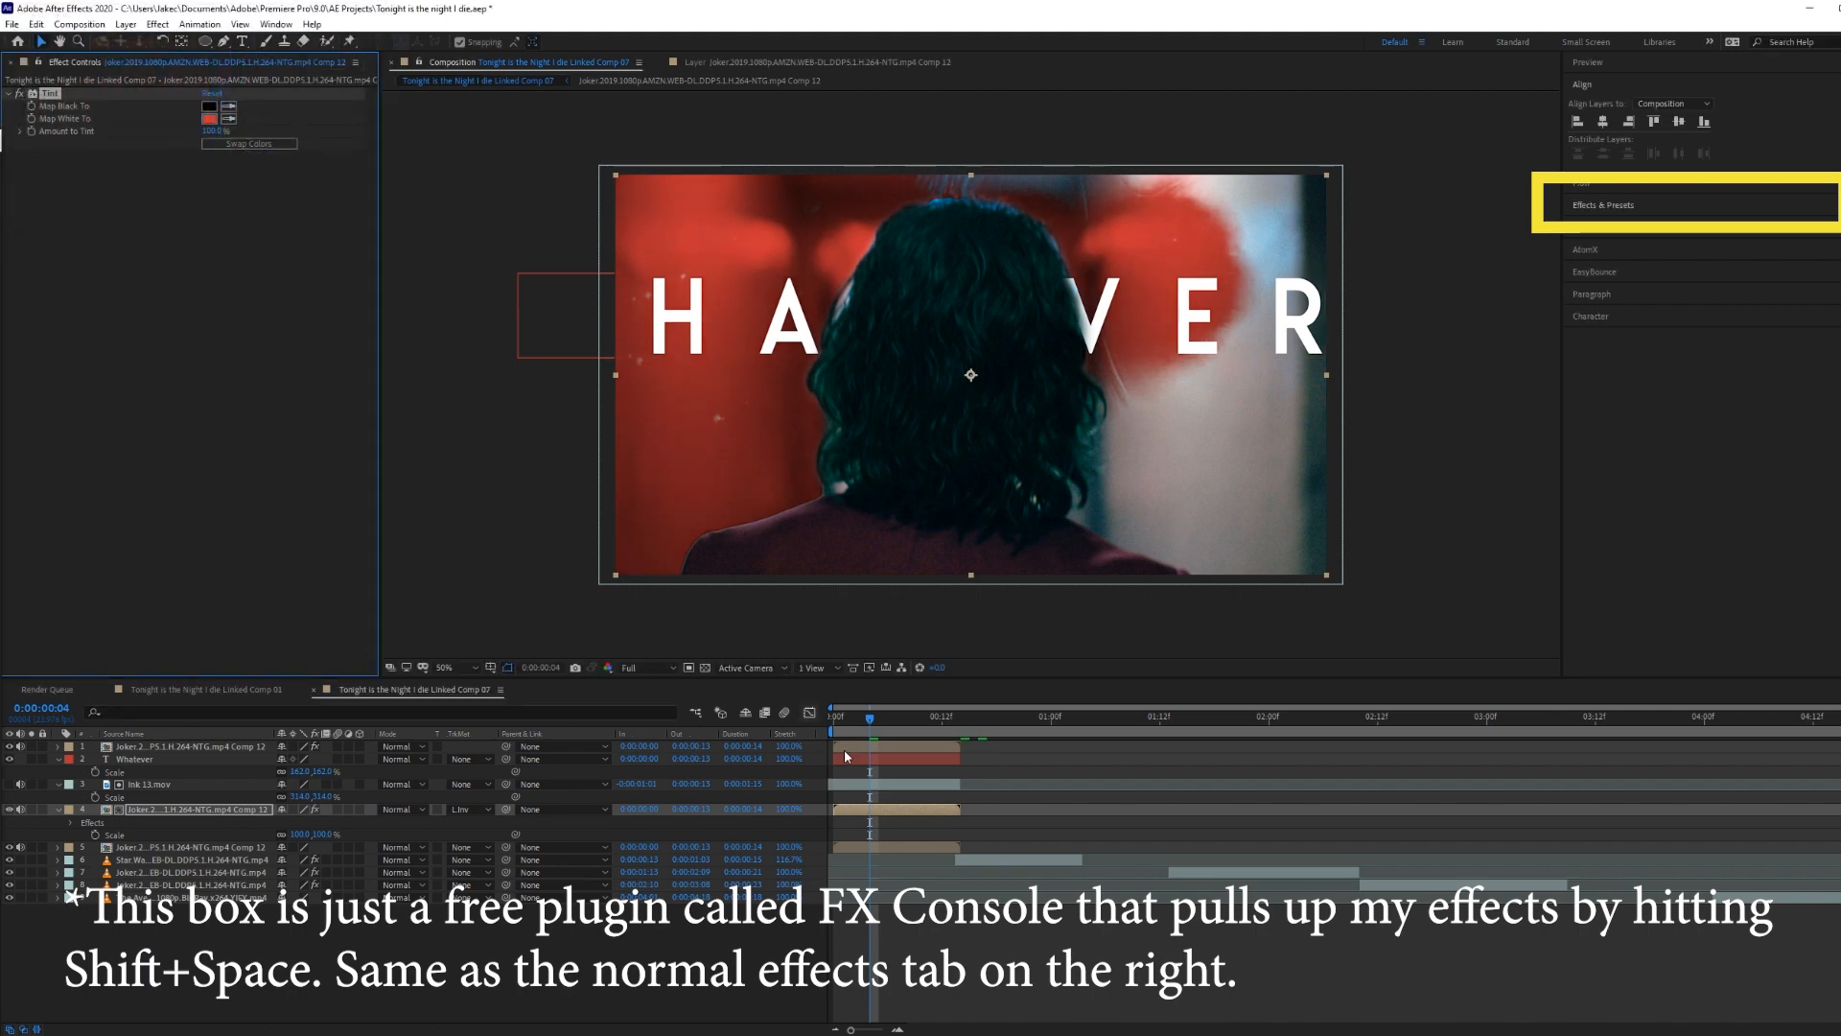
Step: Preview the shot and shift the Ink 13.mov layer later in time so the red ink begins spreading at the shot's start
click(828, 722)
key(space)
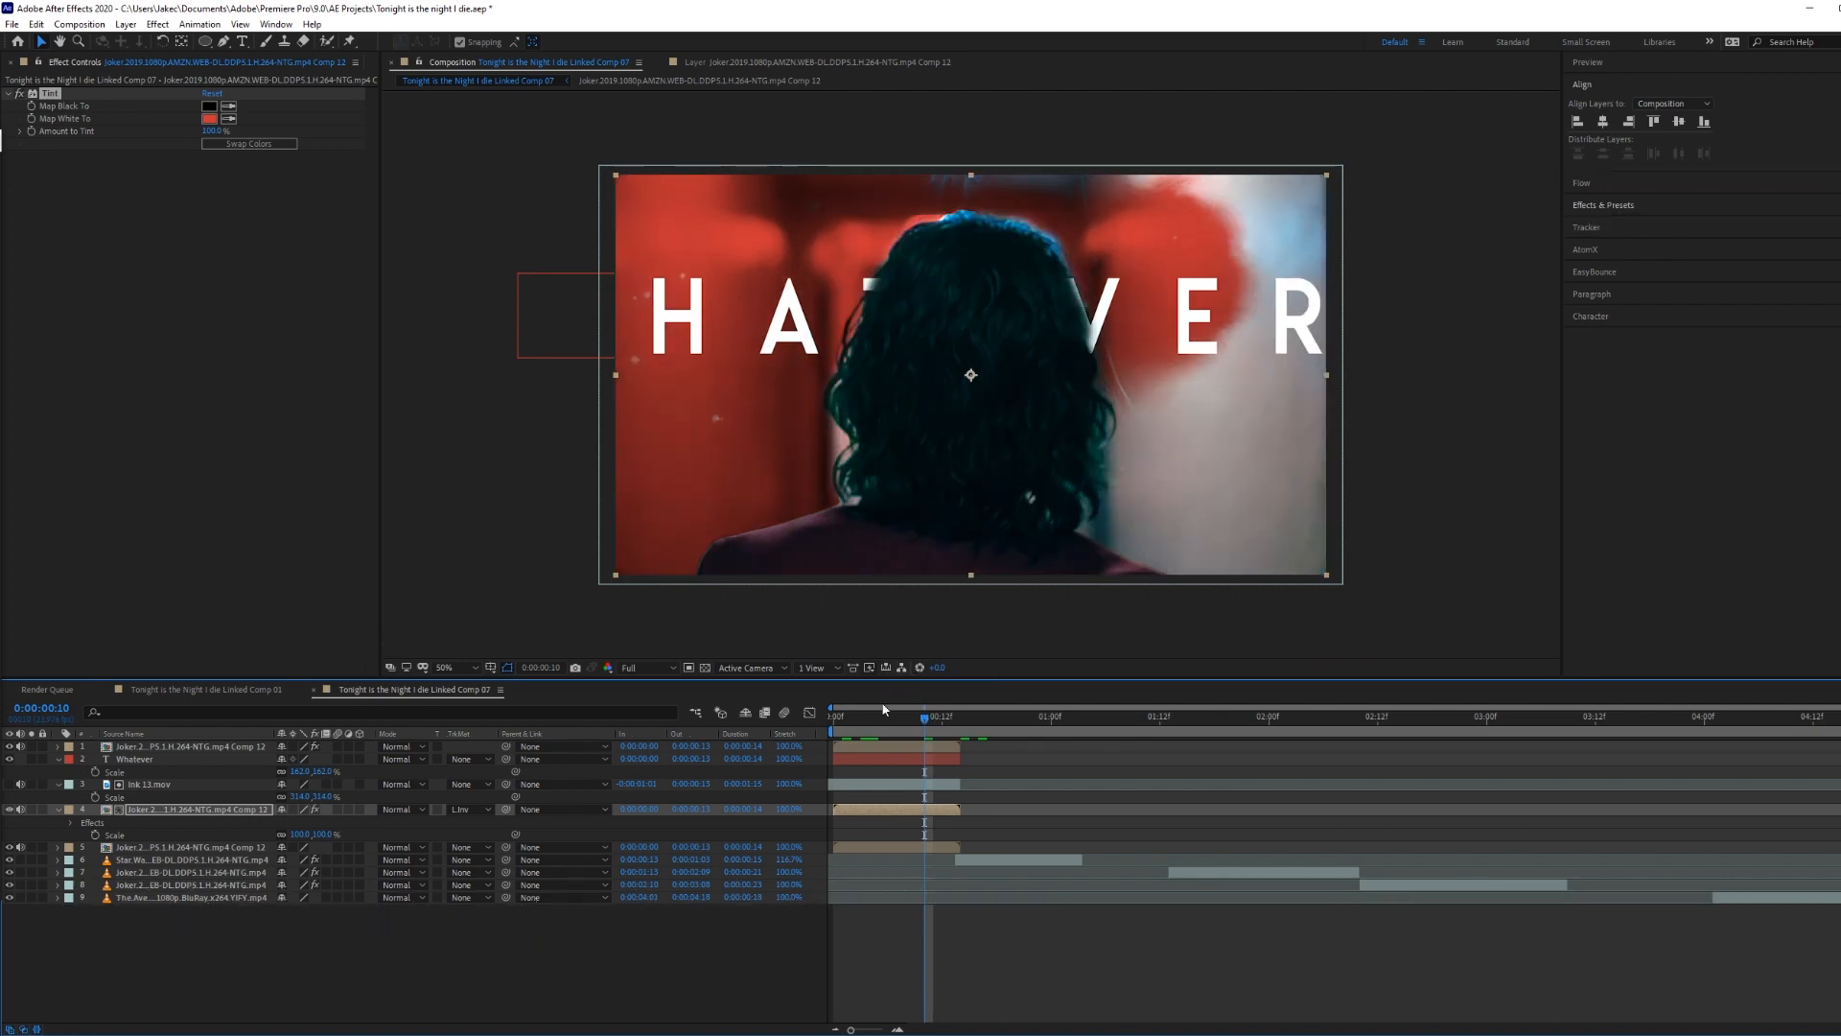
click(831, 727)
drag(872, 783, 970, 789)
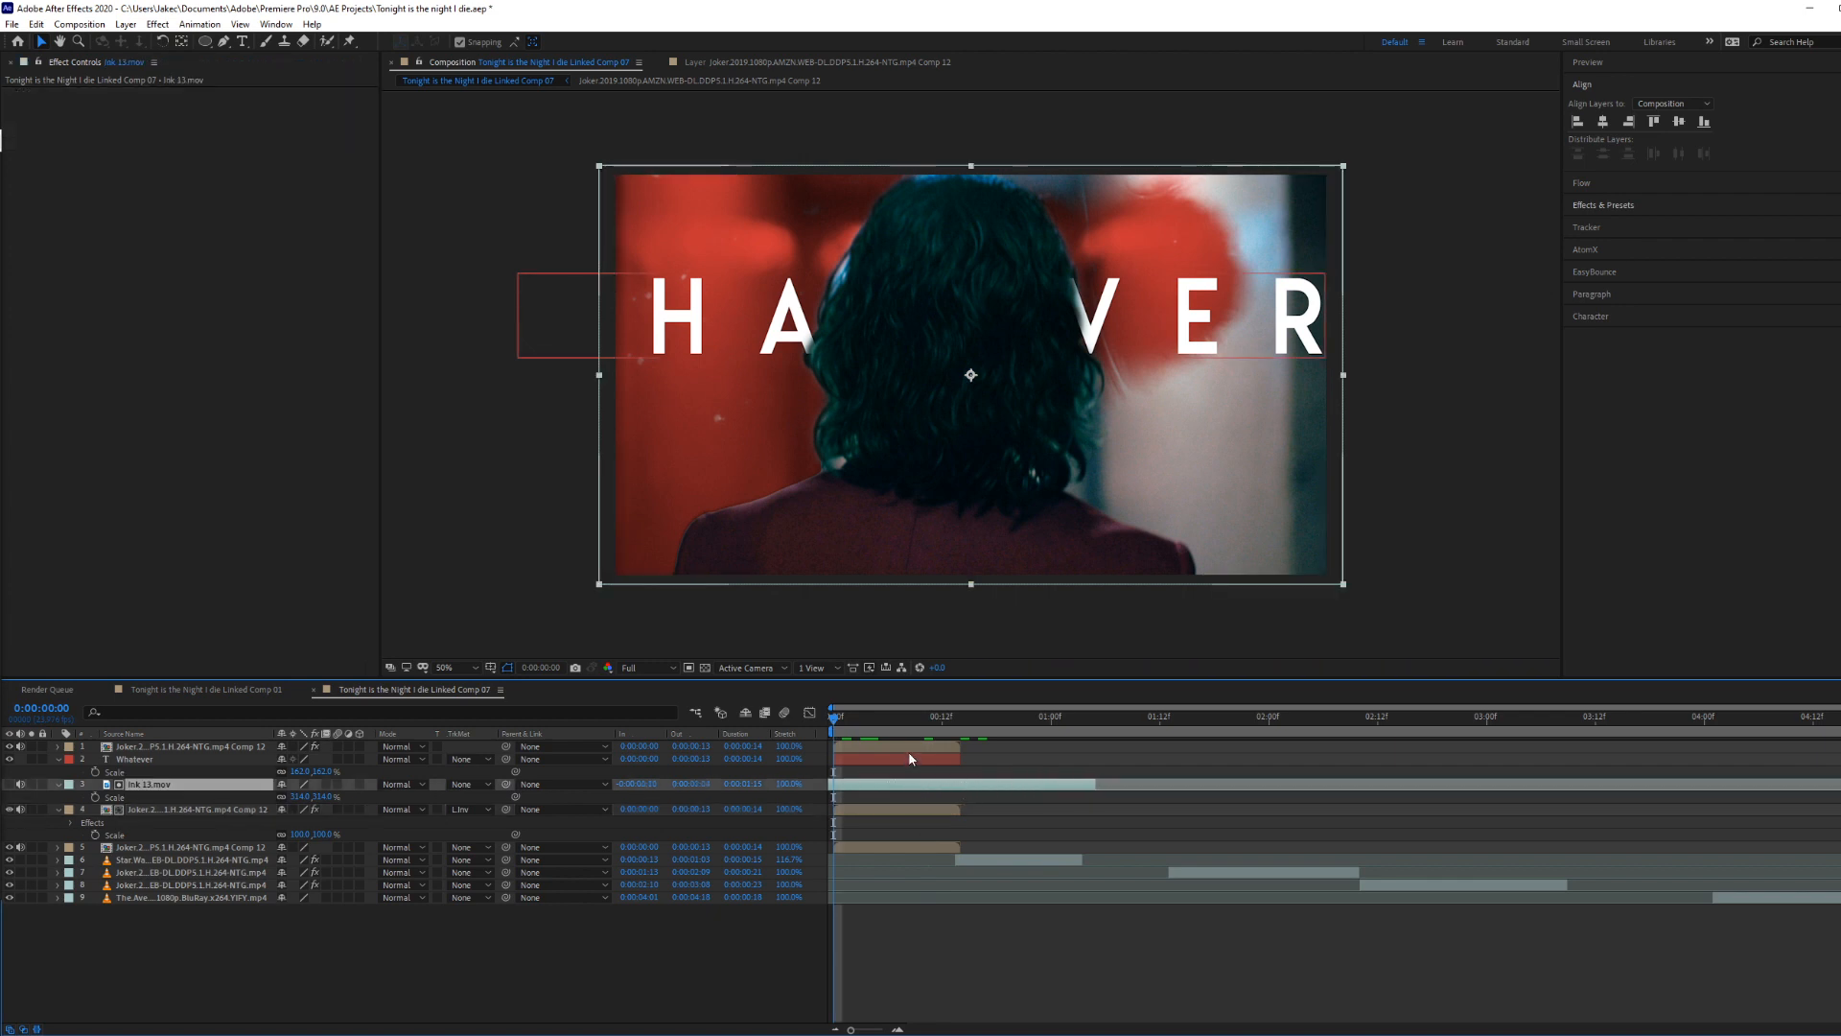
mouse_move(882, 785)
mouse_down()
mouse_move(990, 792)
mouse_move(960, 795)
mouse_up()
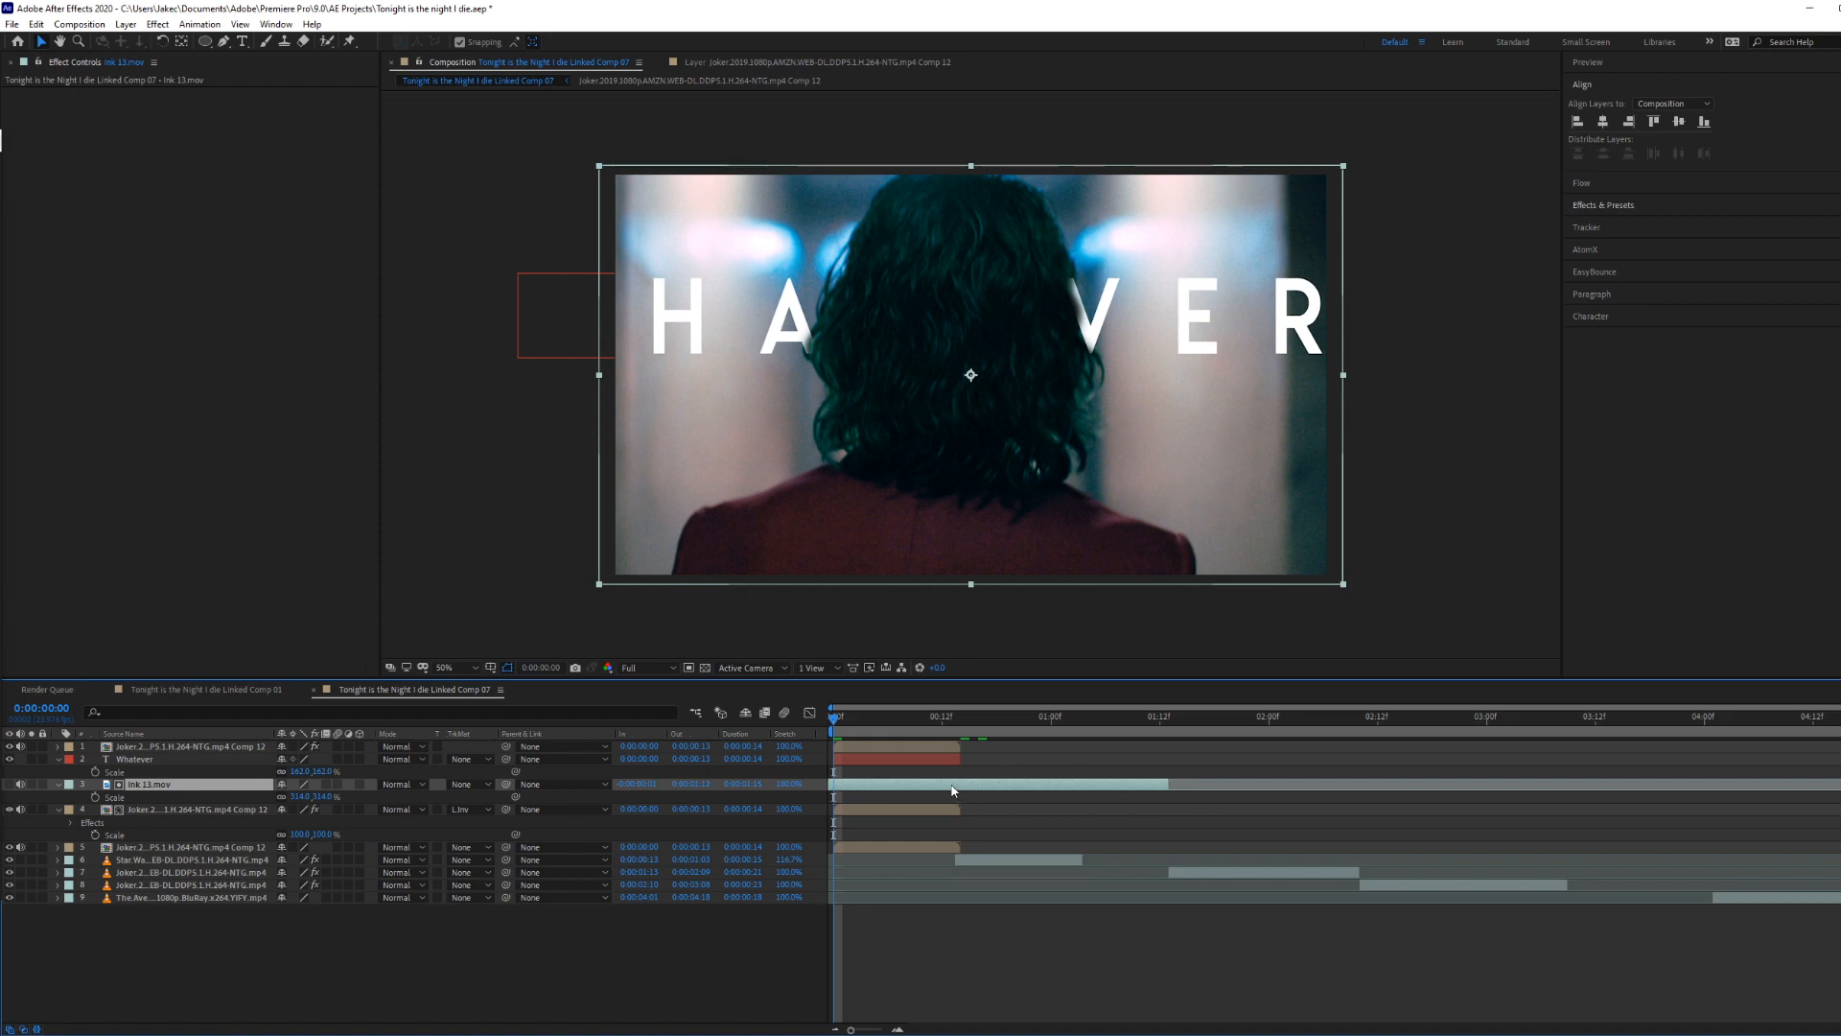
click(468, 785)
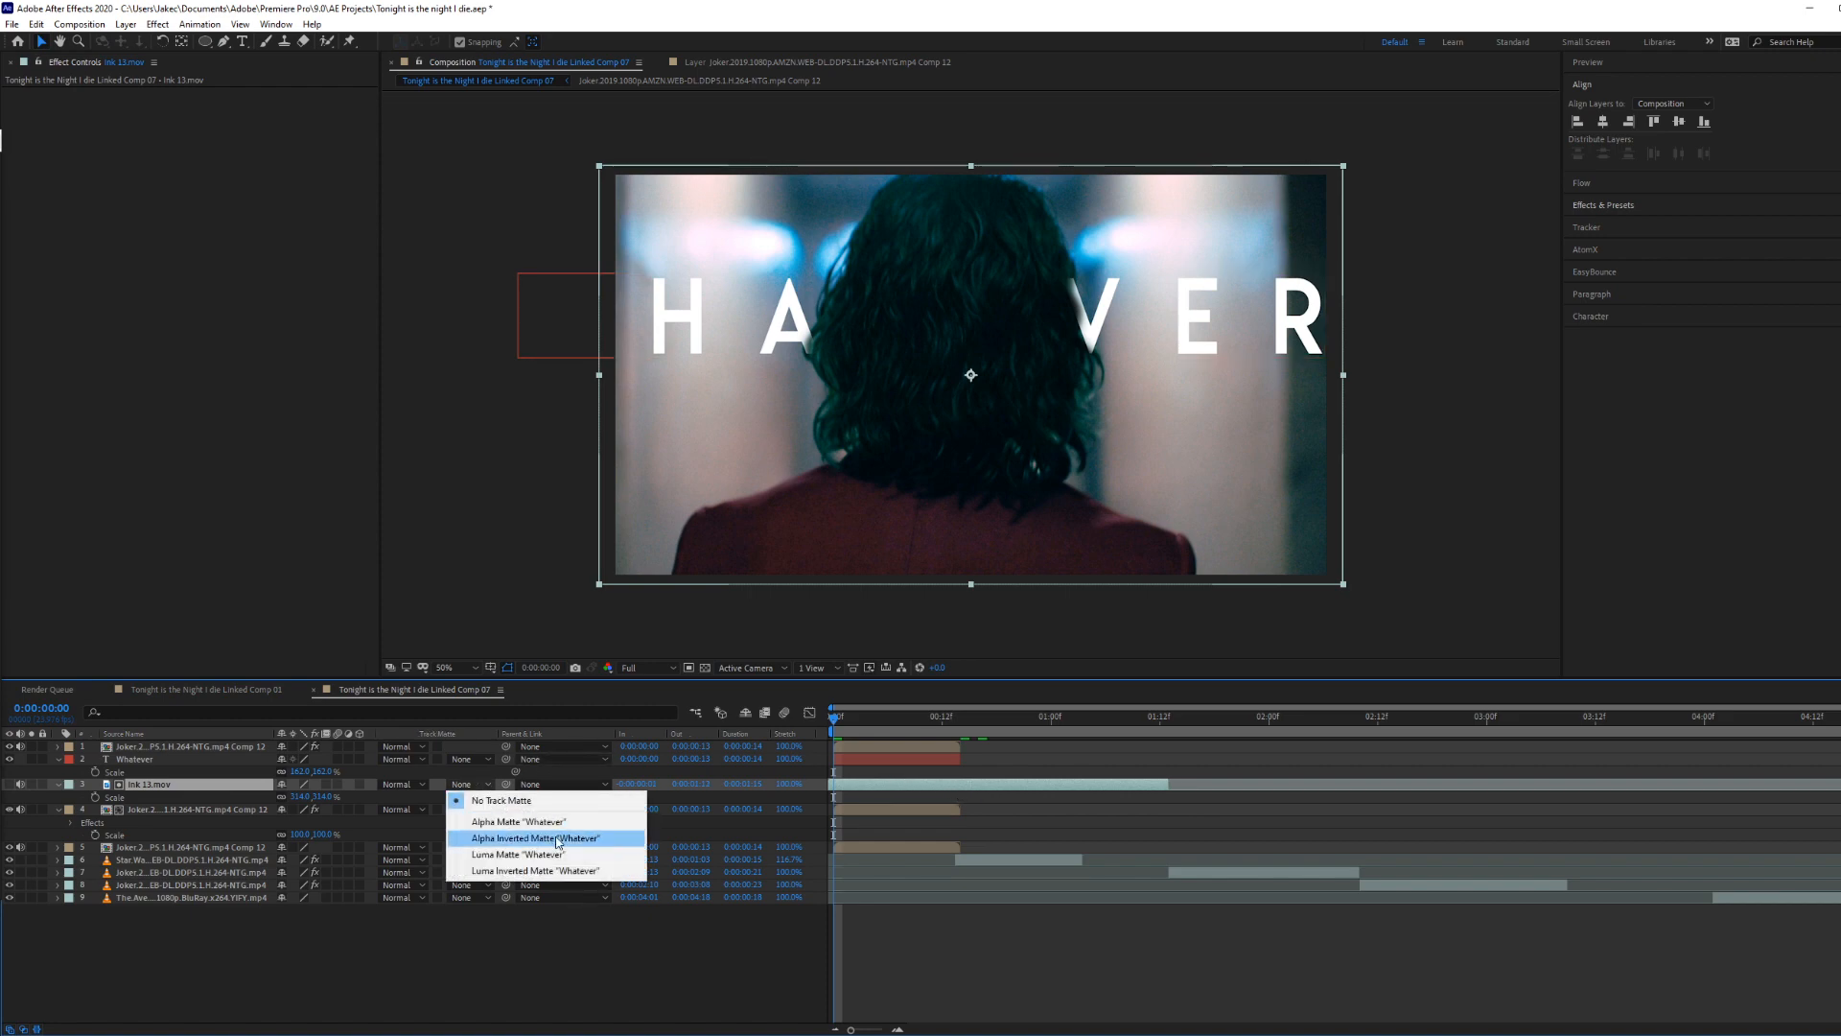
click(1011, 913)
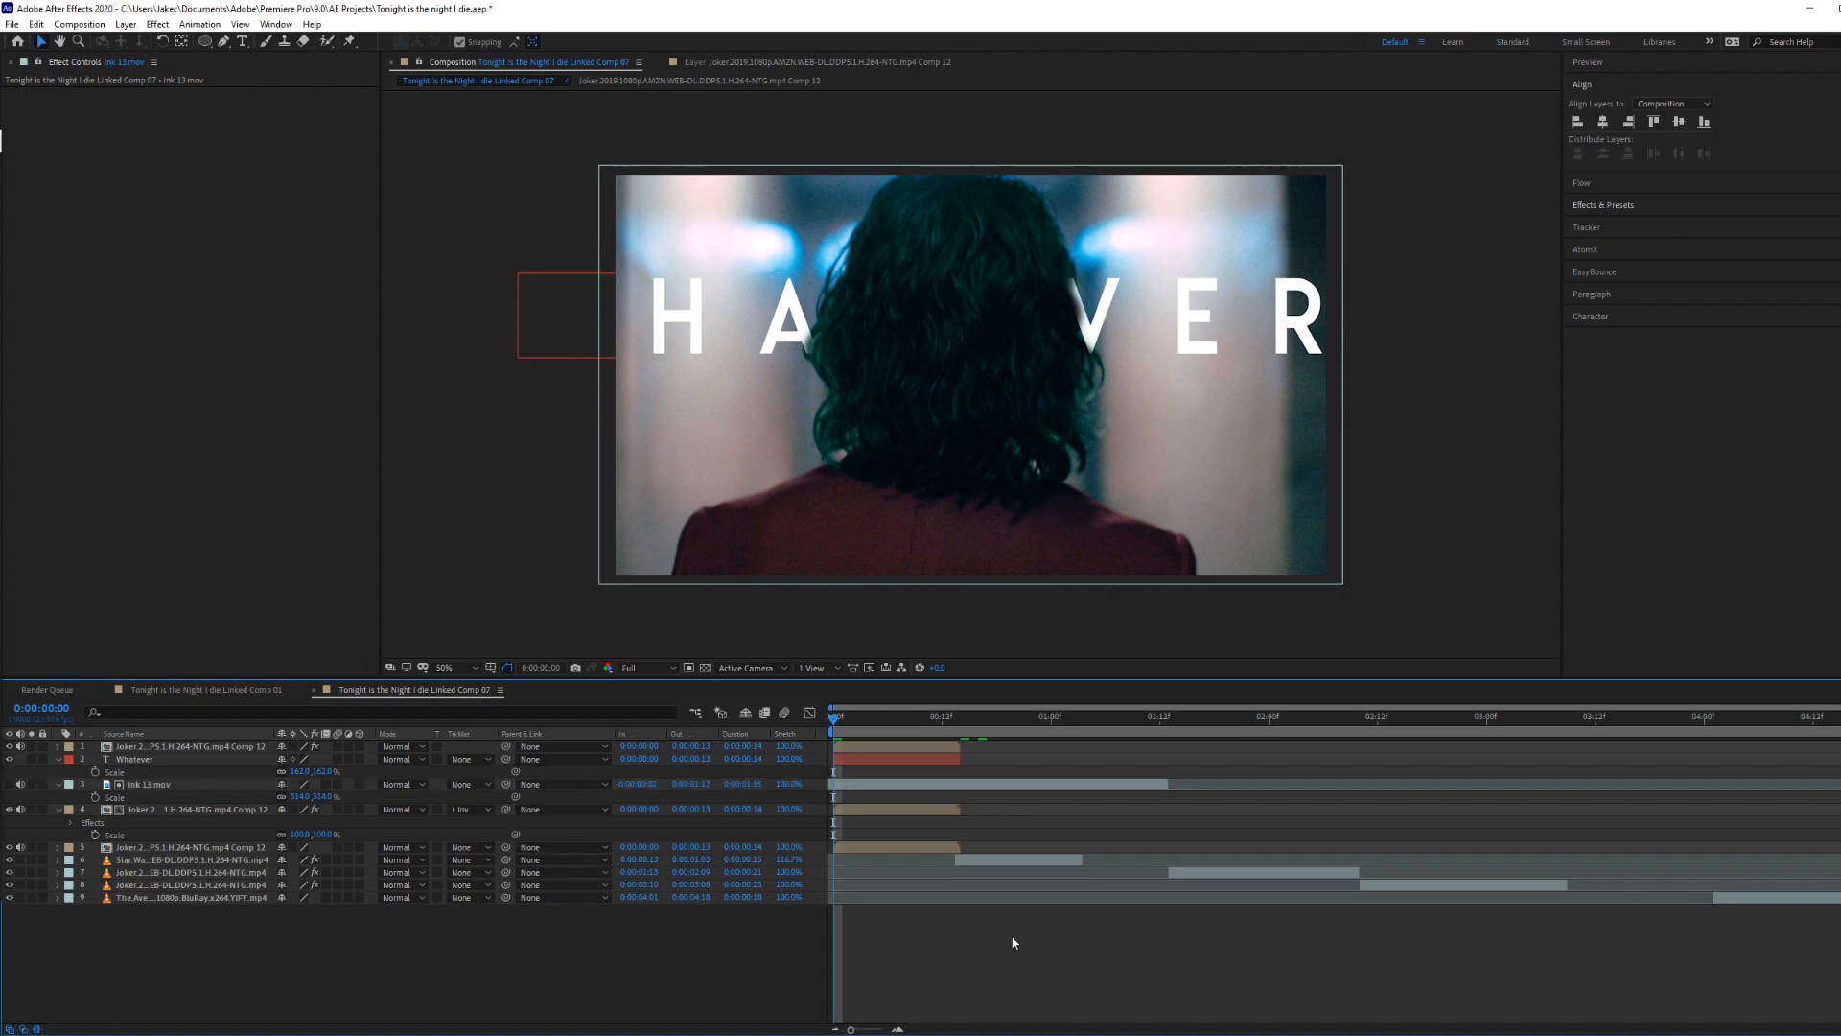
click(877, 717)
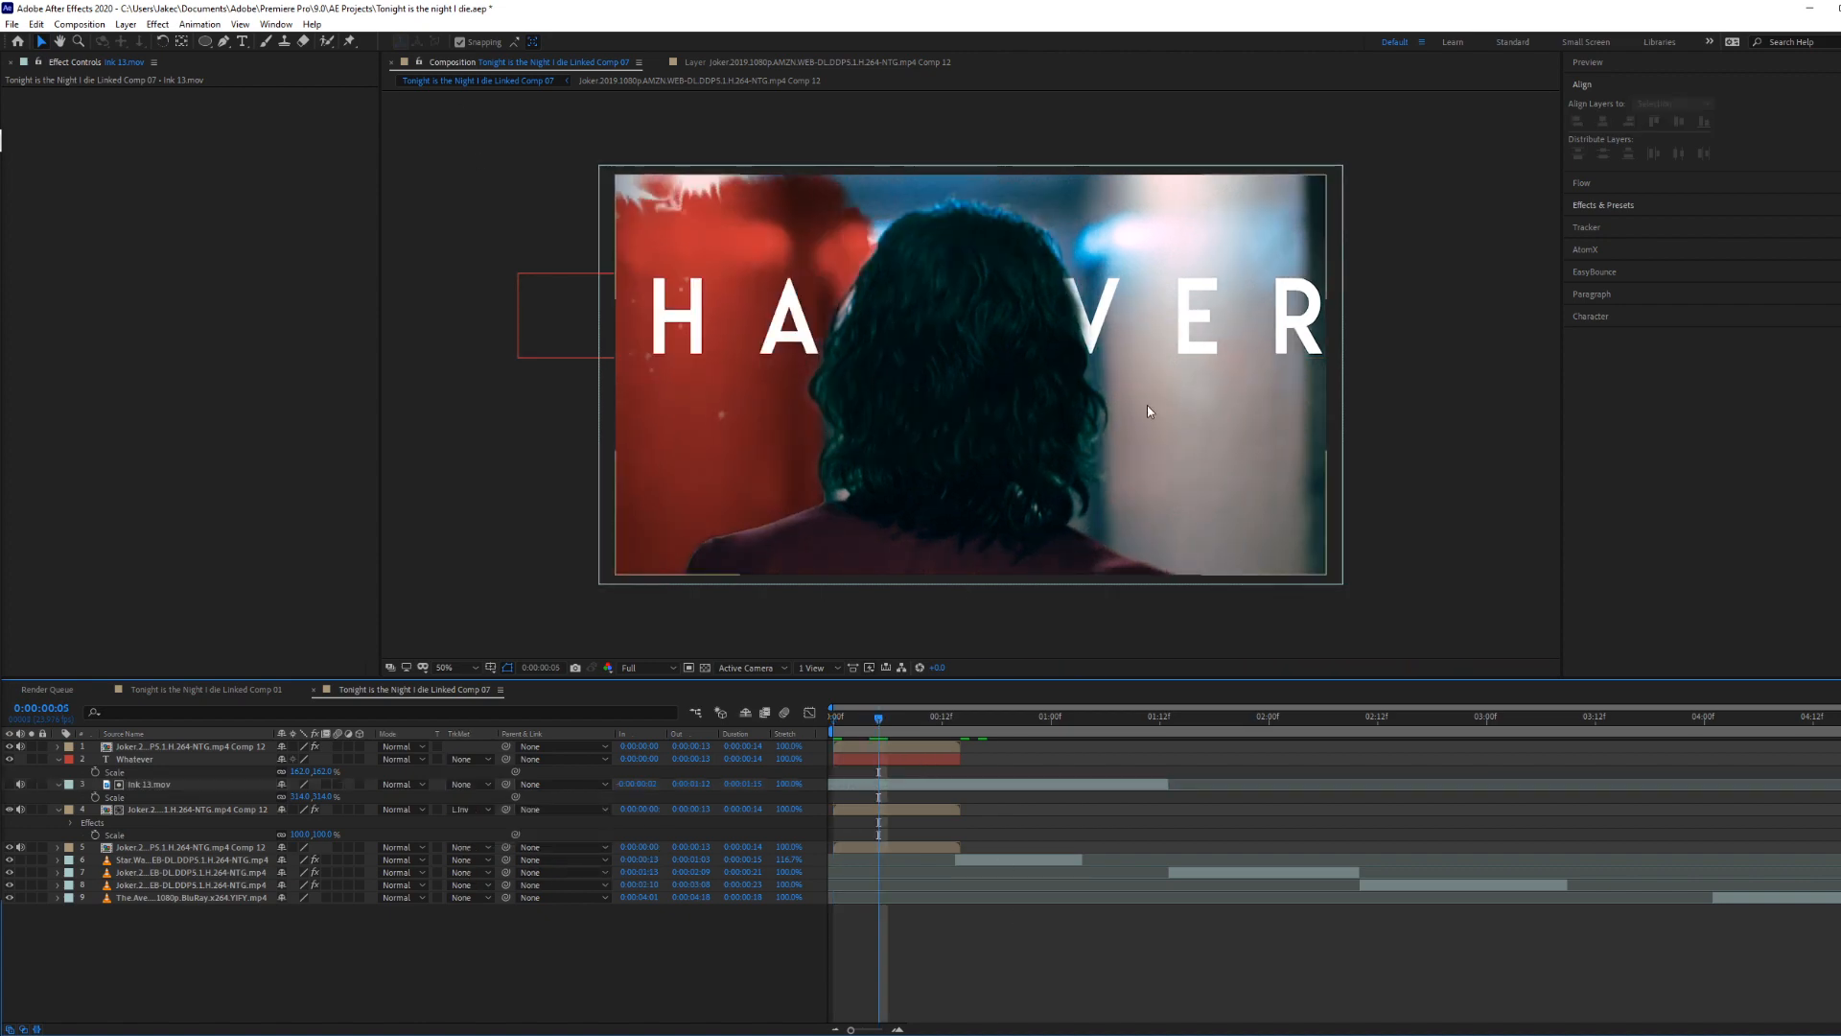
Step: Pre-compose the Joker, title and ink layers into one composition and go to the cut into the next clip
click(883, 760)
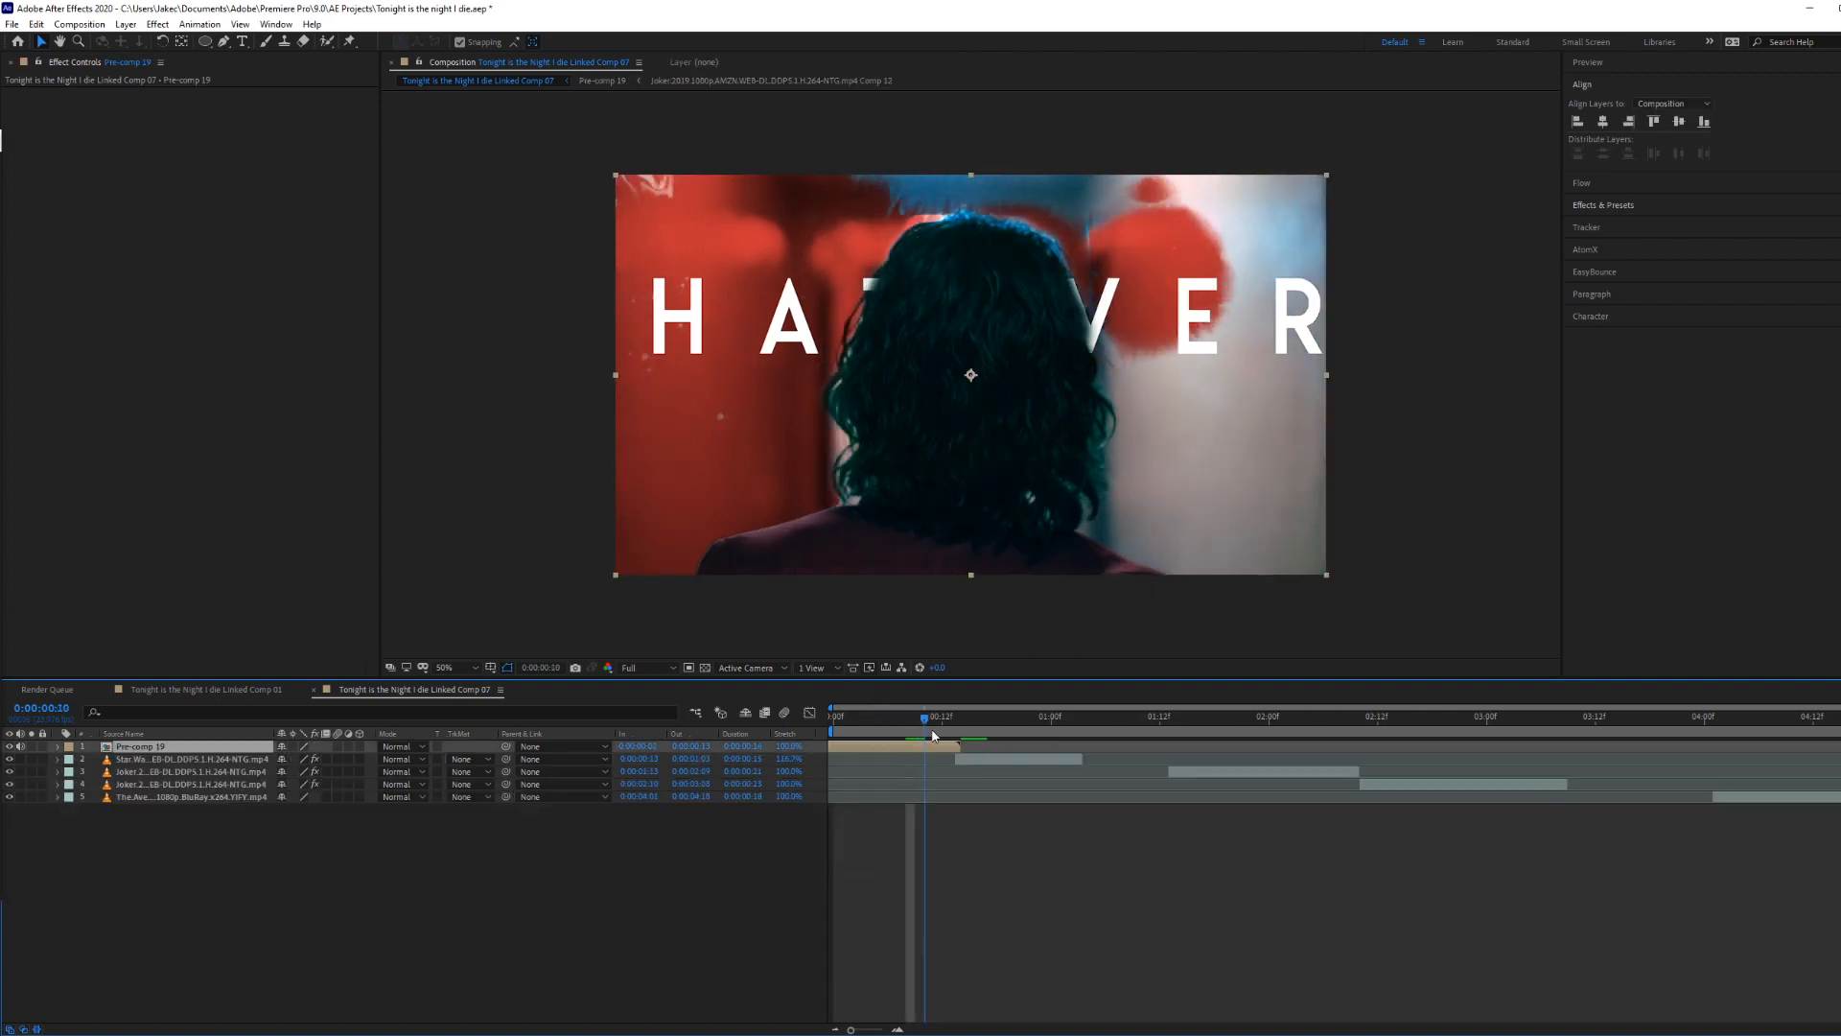
drag(937, 729, 972, 743)
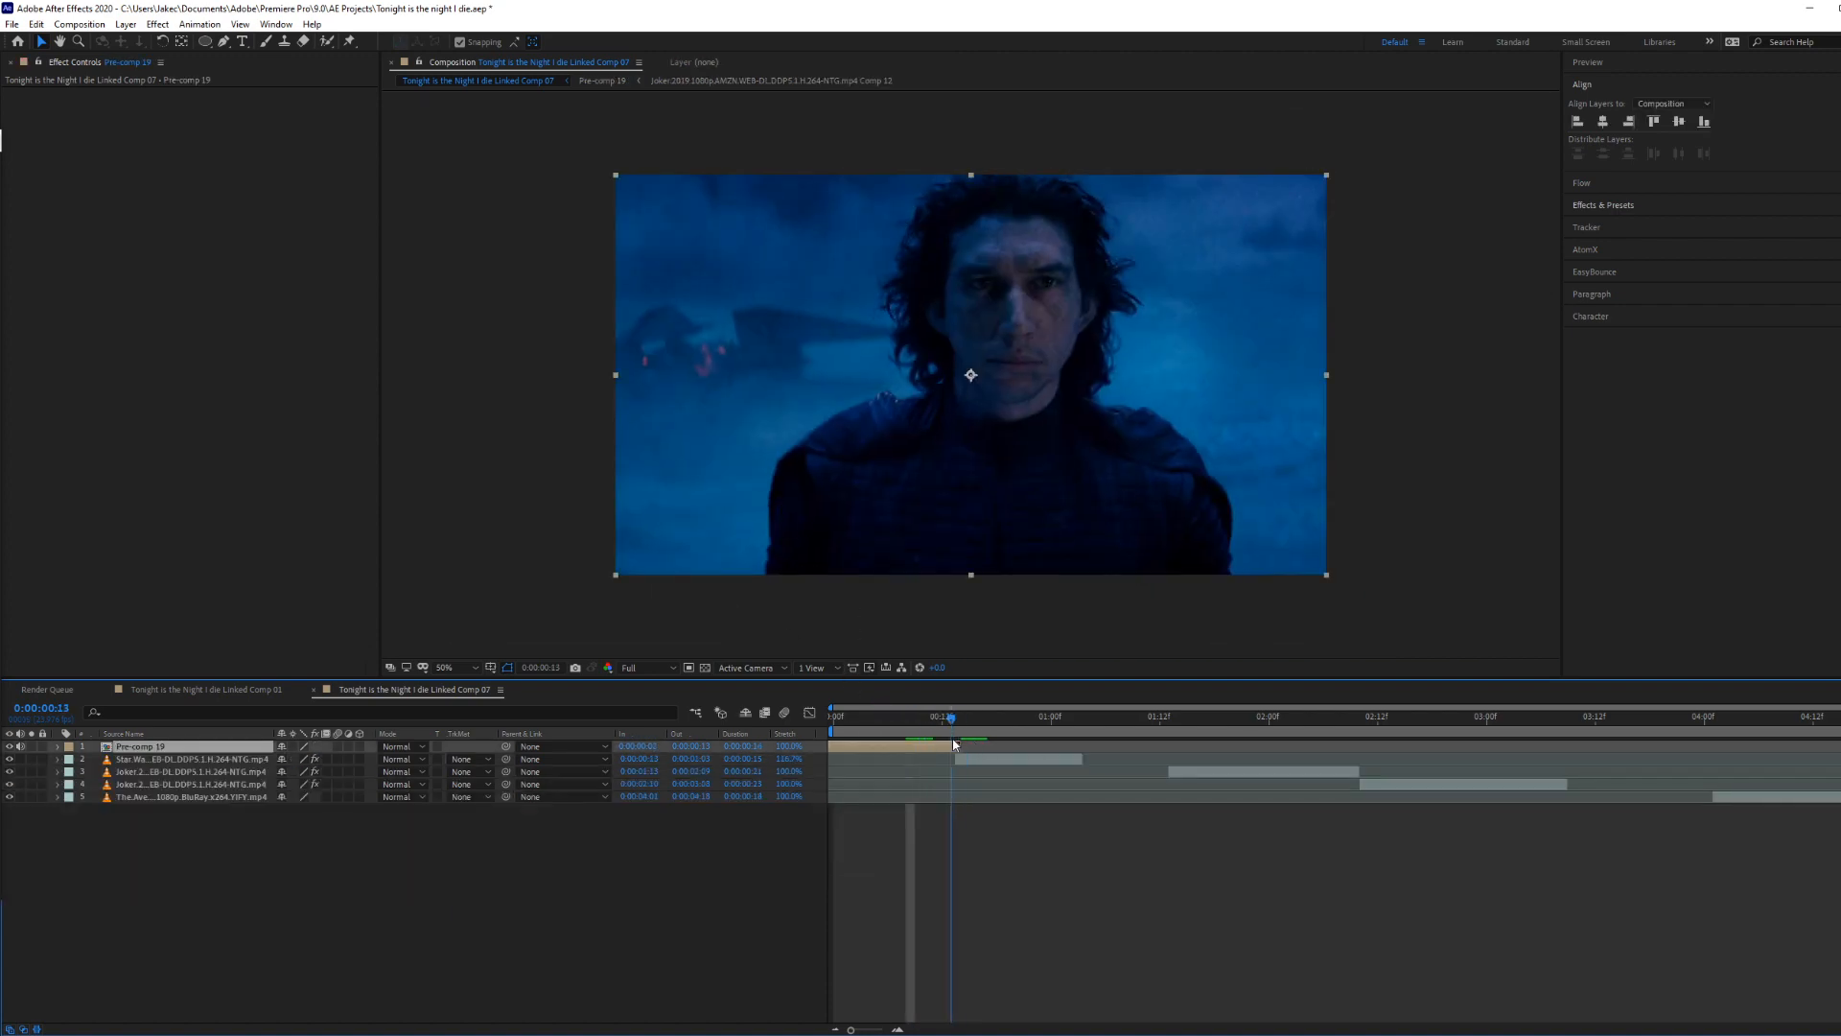
Step: Reveal the Scale keyframes of Pre-comp 19 and check its zoom from the first frame up to the cut
click(834, 716)
key(s)
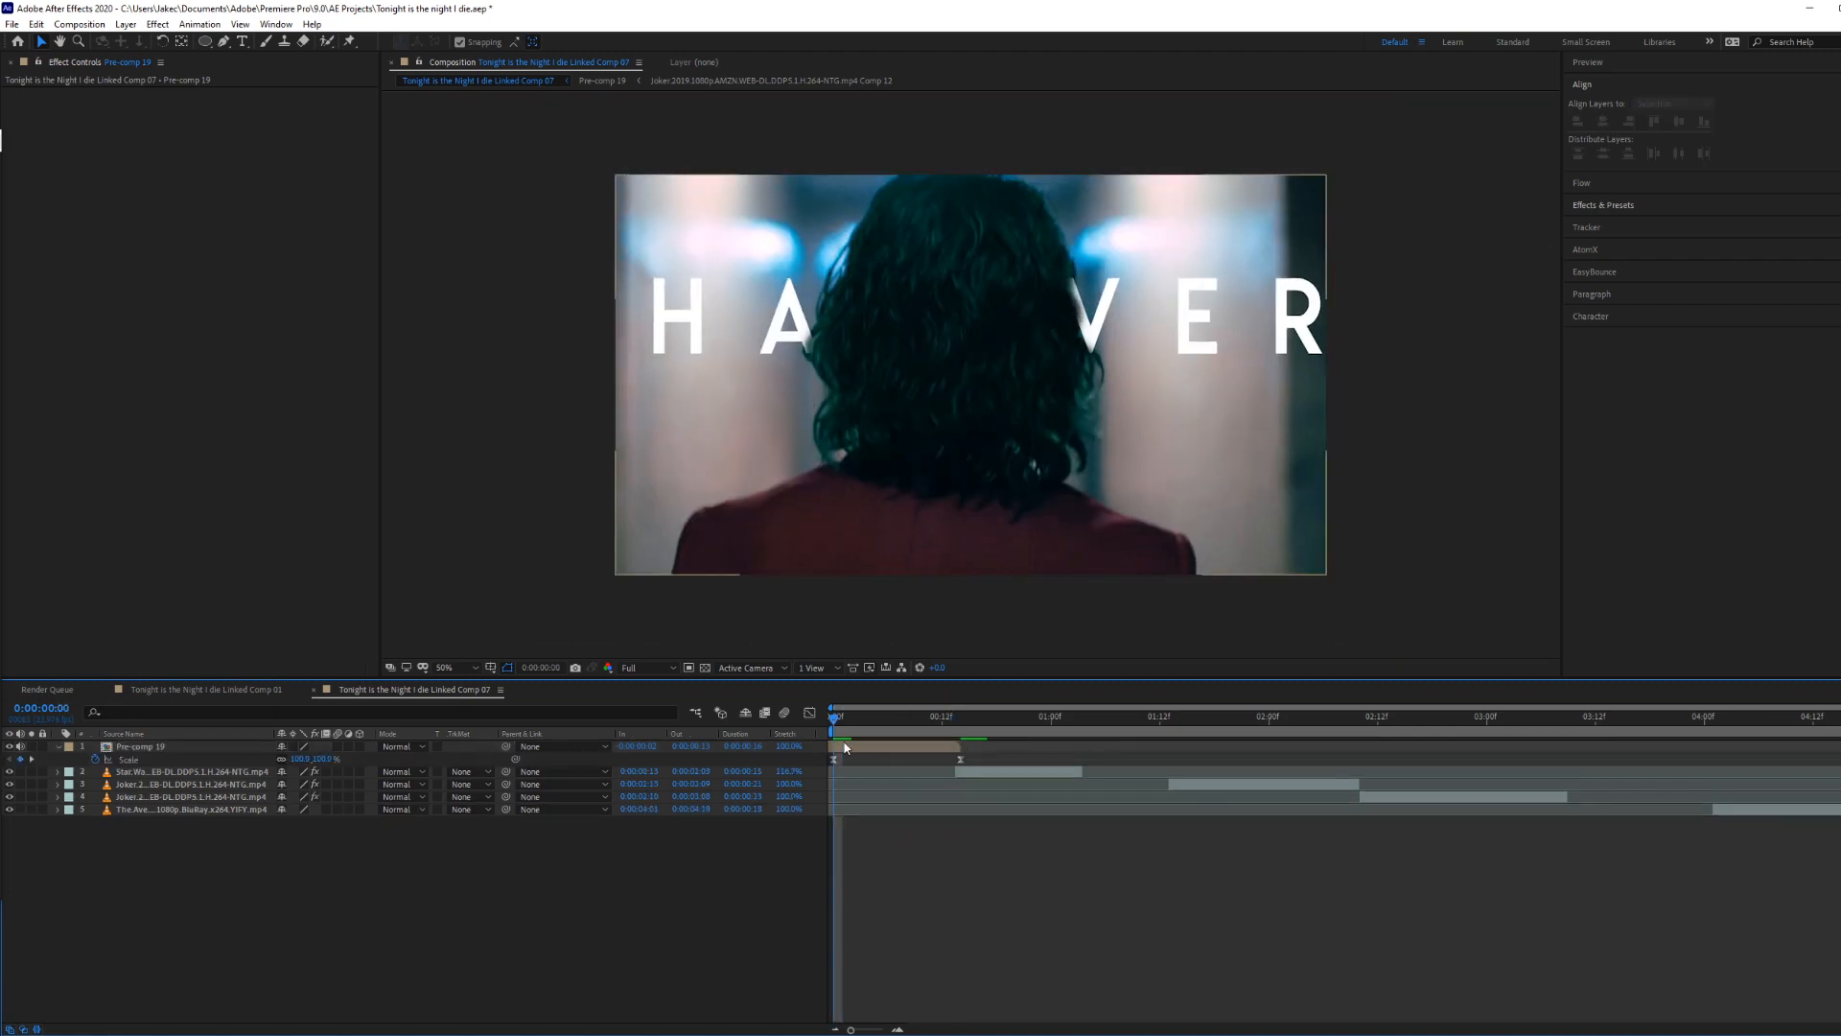
click(853, 746)
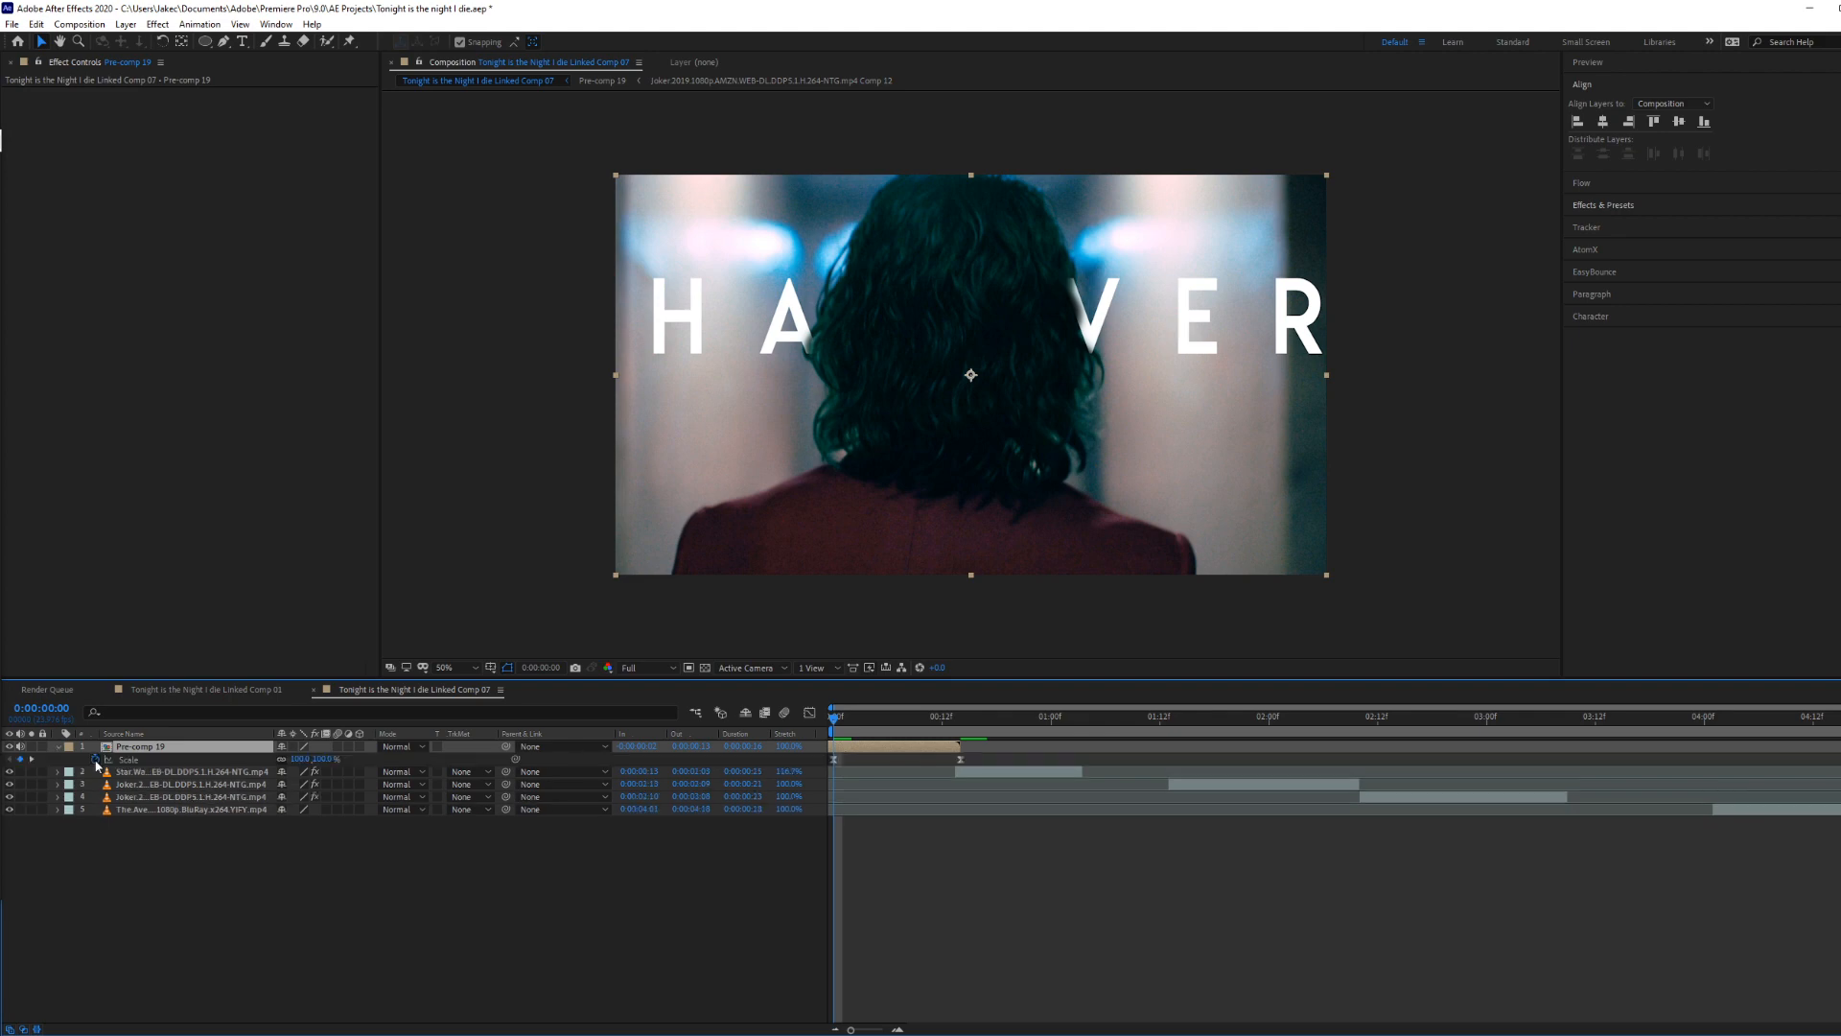
drag(835, 720, 953, 742)
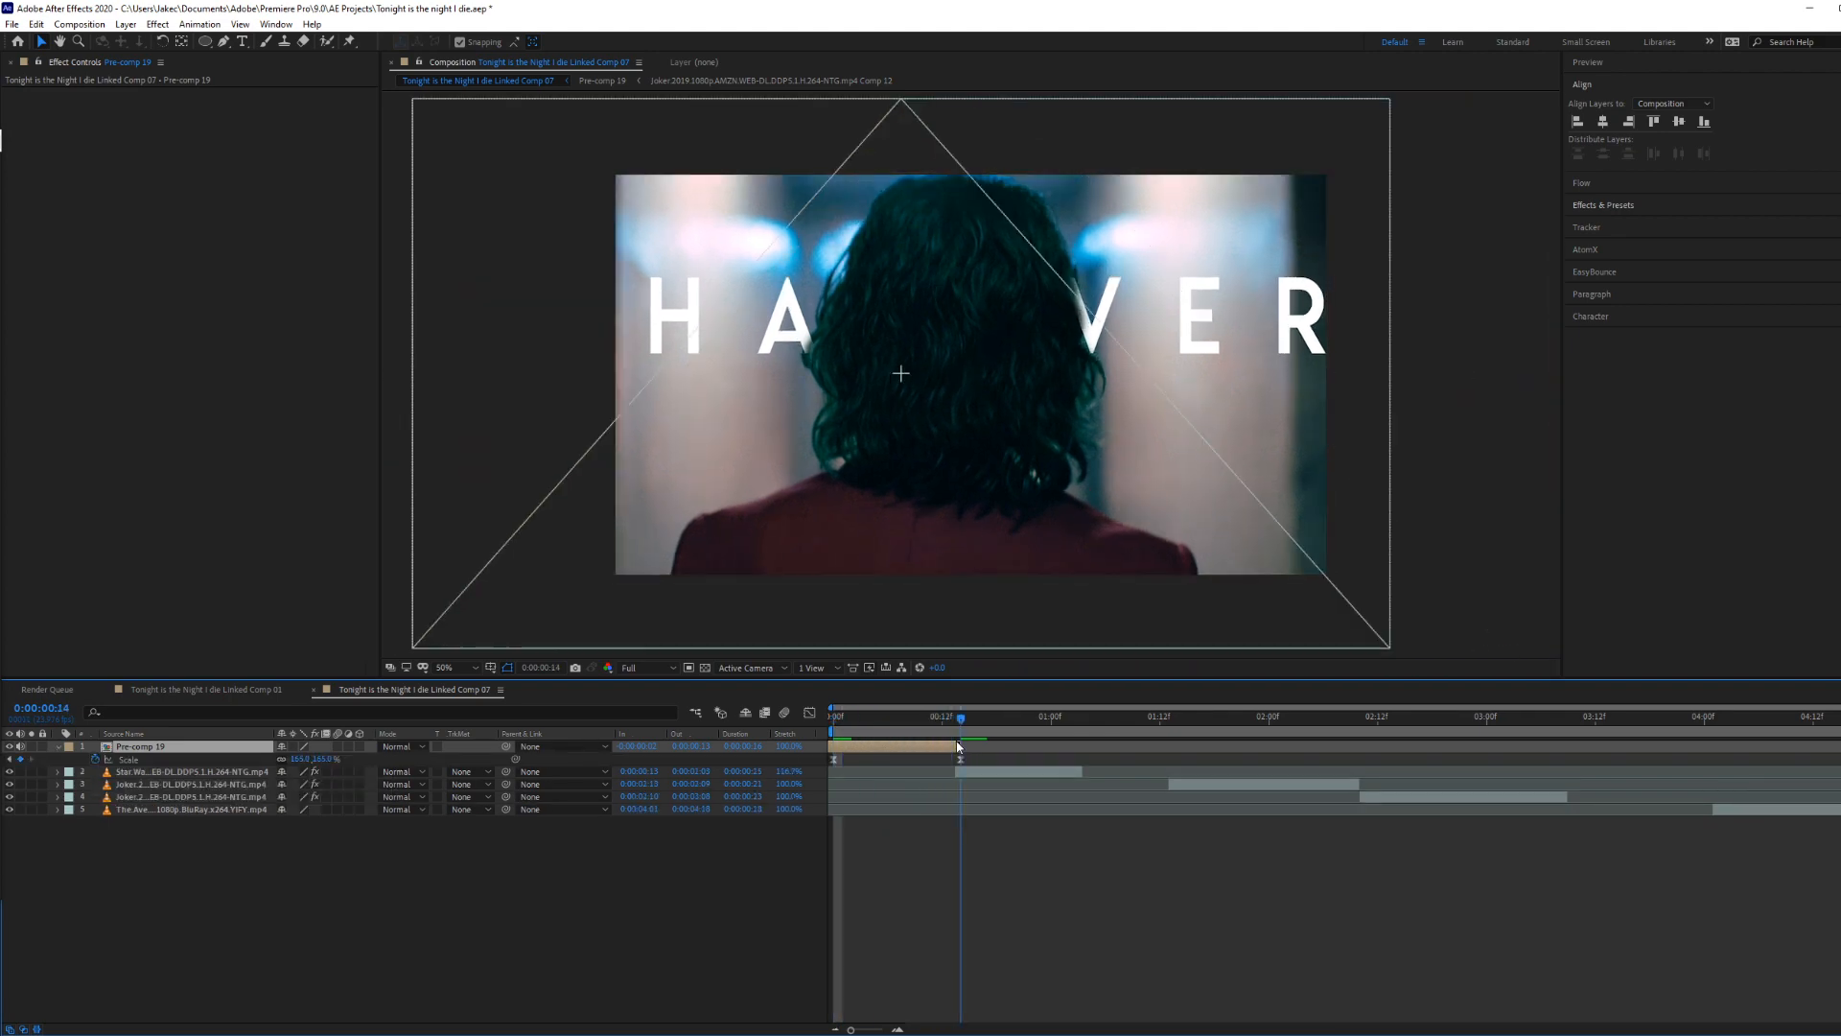
key(Page_Down)
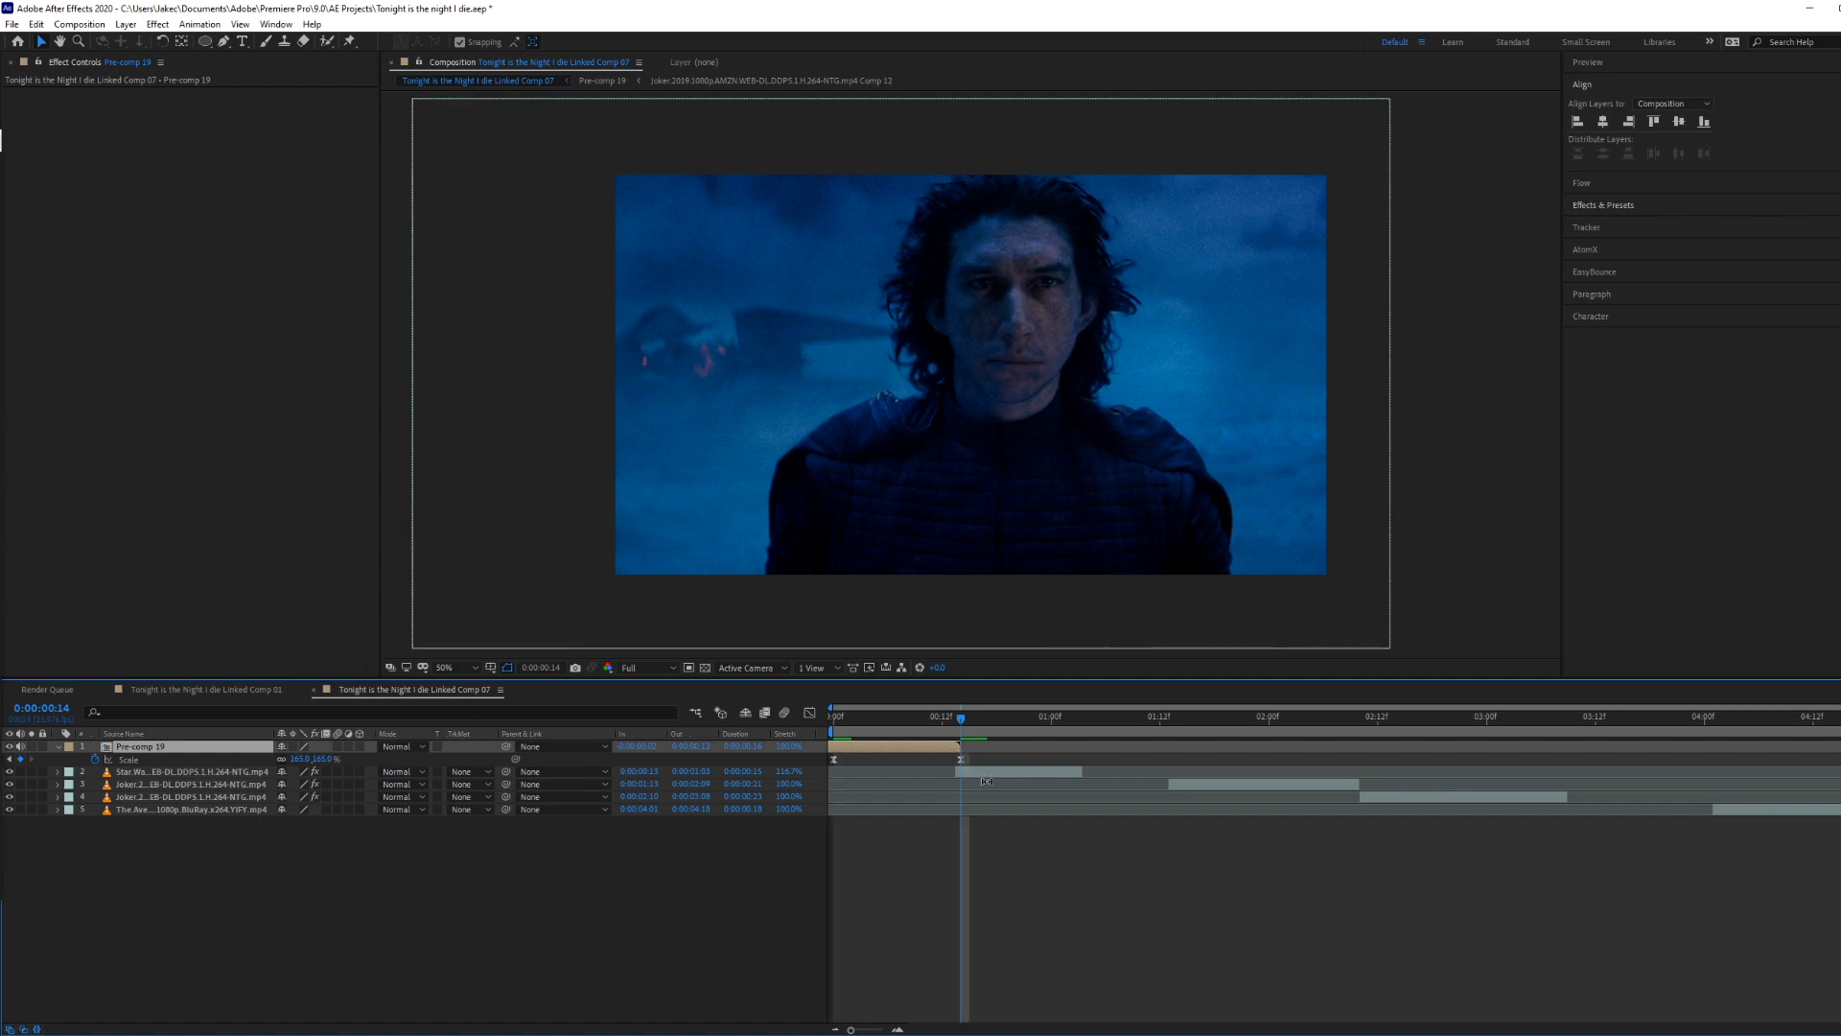
Step: Reshape the speed curve of both Pre-comp 19 Scale keyframes so the zoom accelerates steeply into the cut, and preview it
drag(1007, 754, 820, 761)
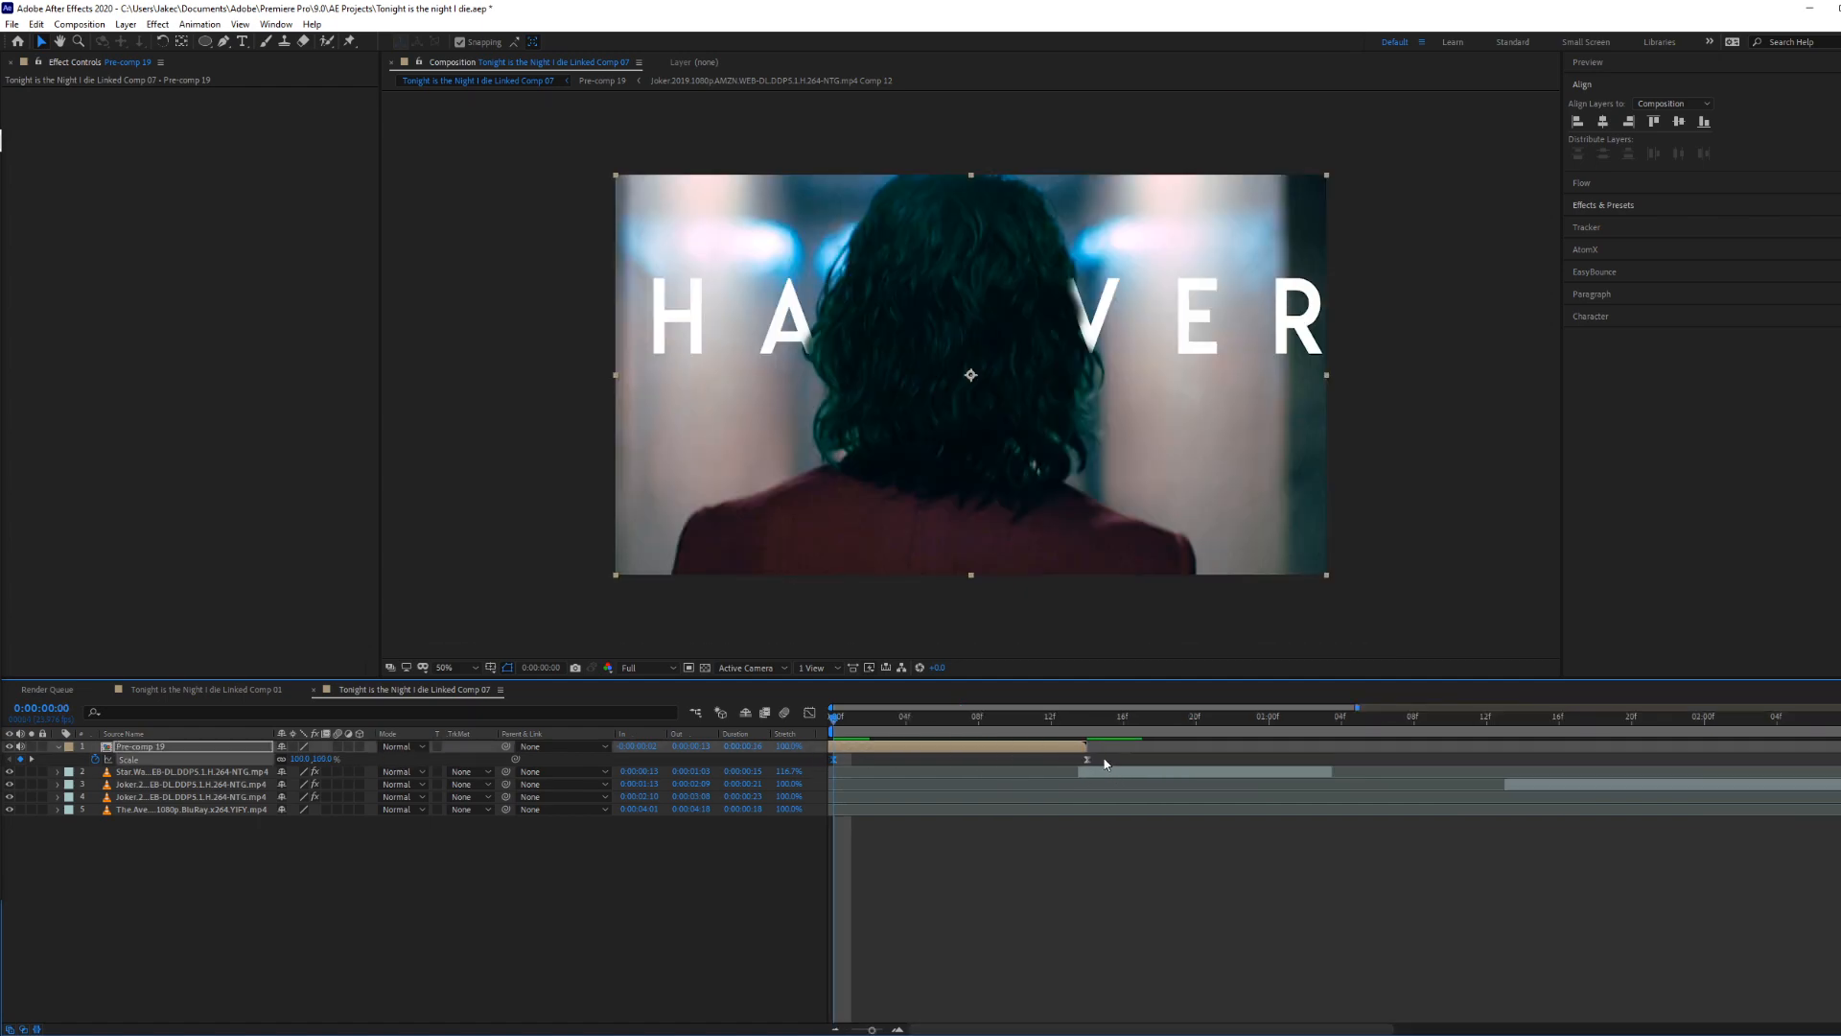
drag(1103, 757, 818, 766)
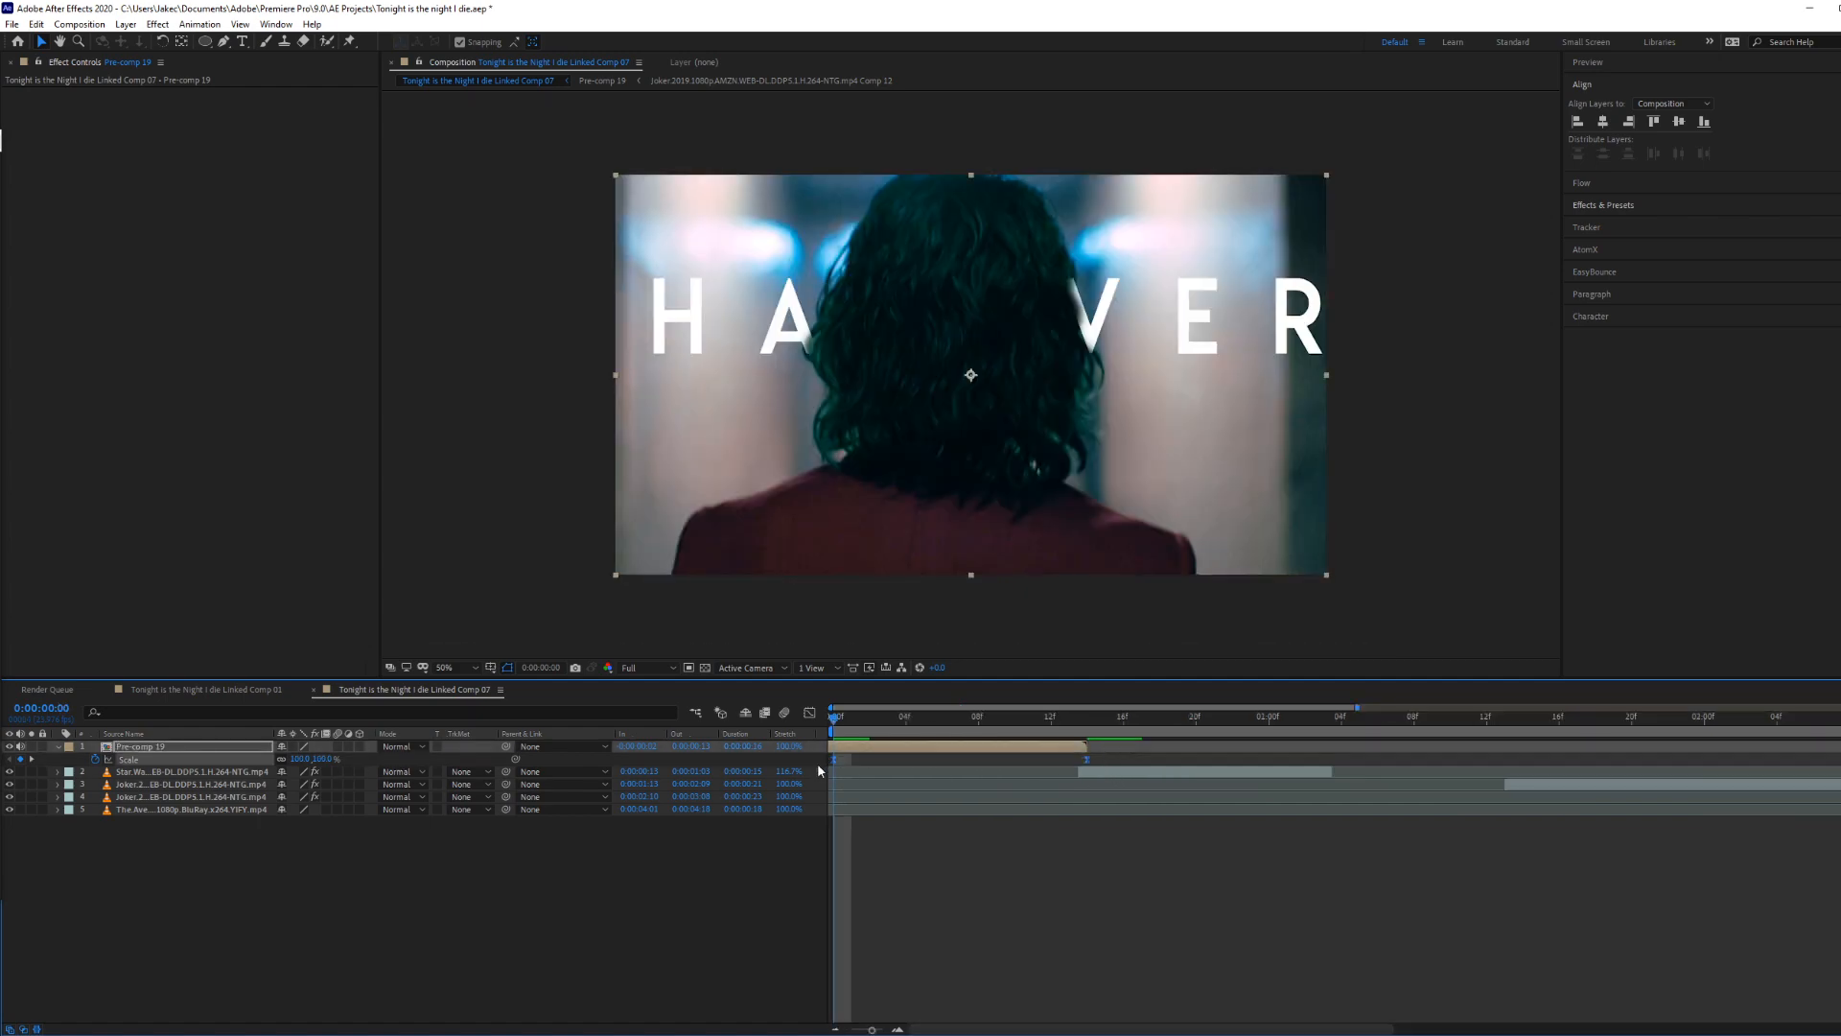
click(810, 713)
drag(1125, 941, 1089, 983)
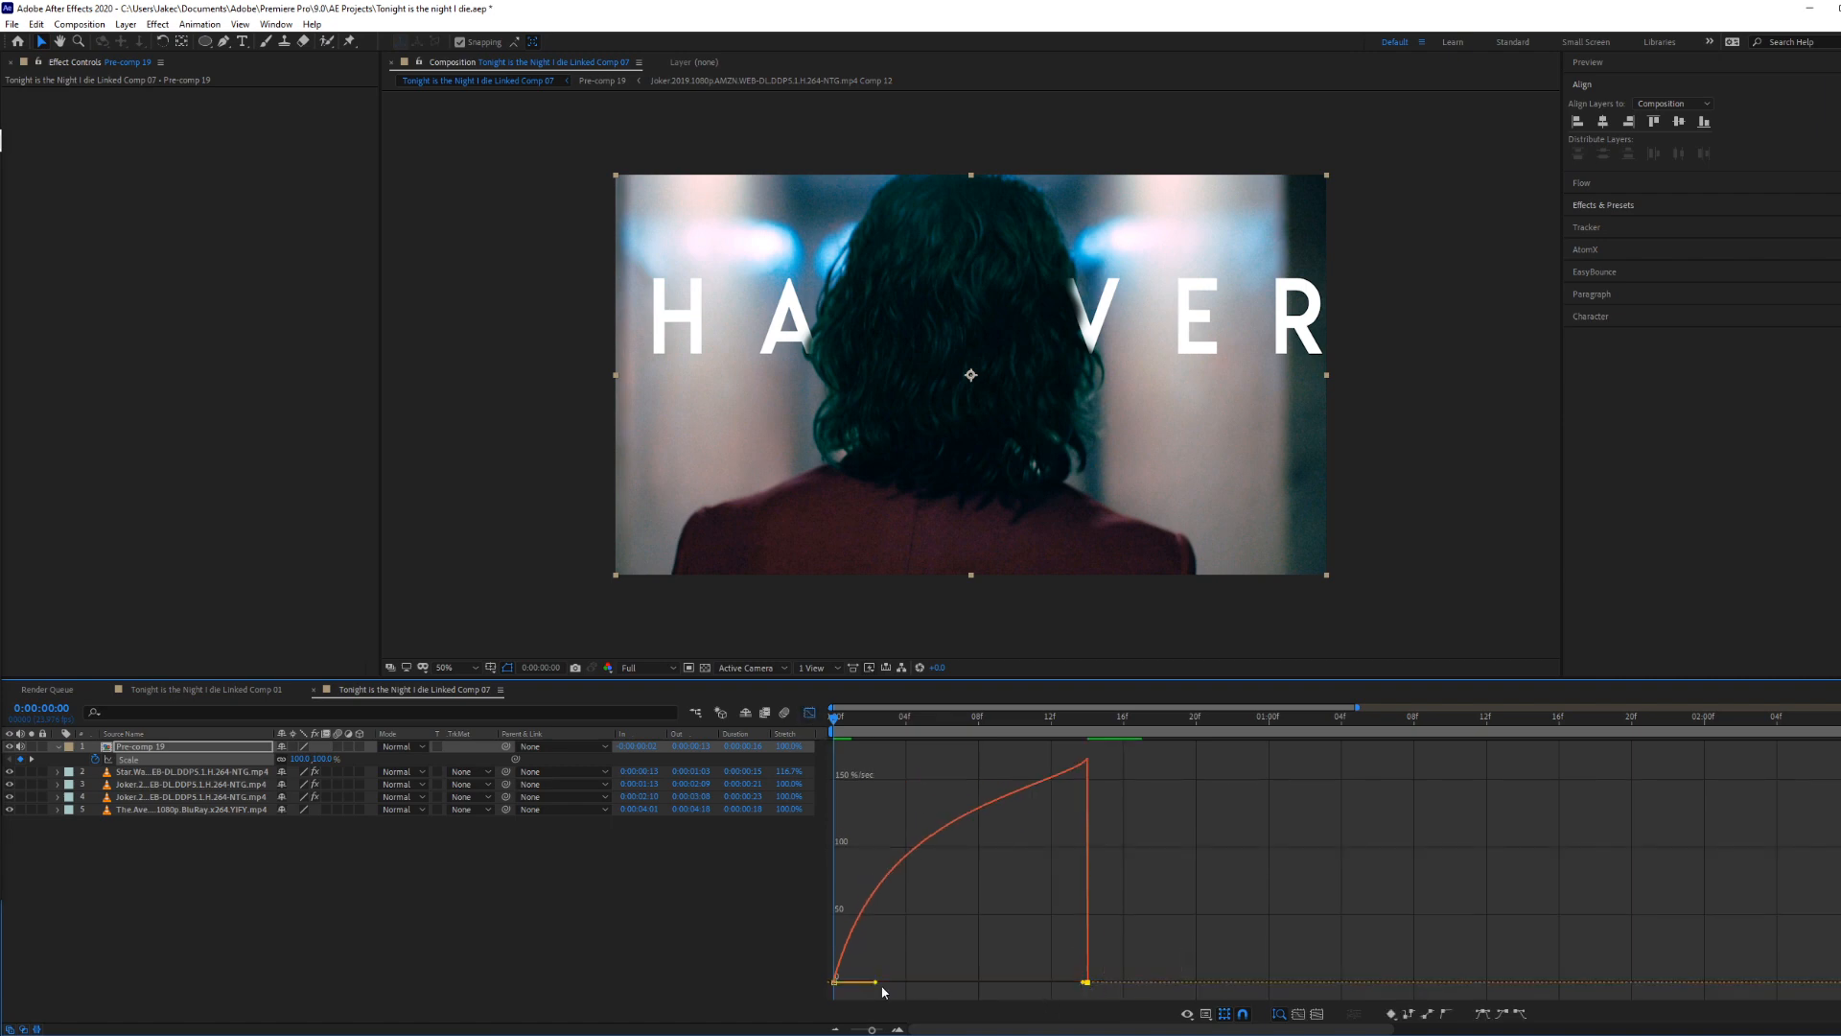
drag(876, 983, 960, 983)
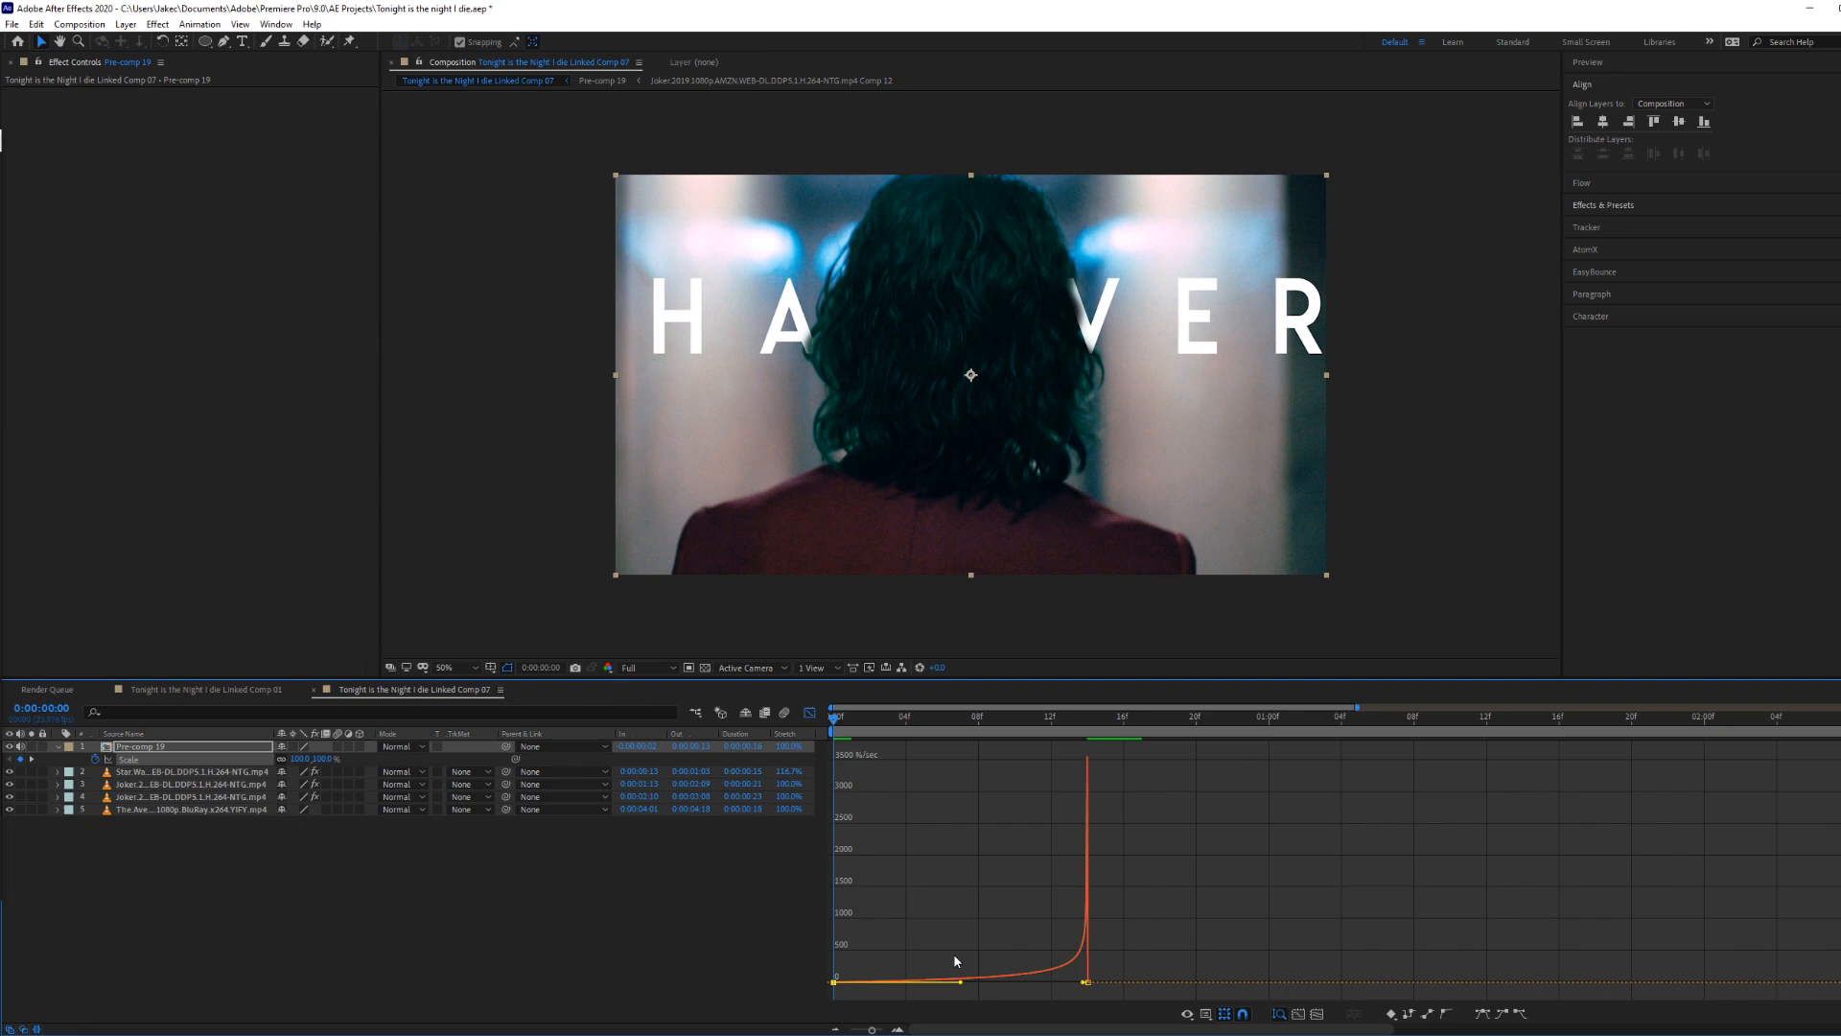
click(812, 712)
key(space)
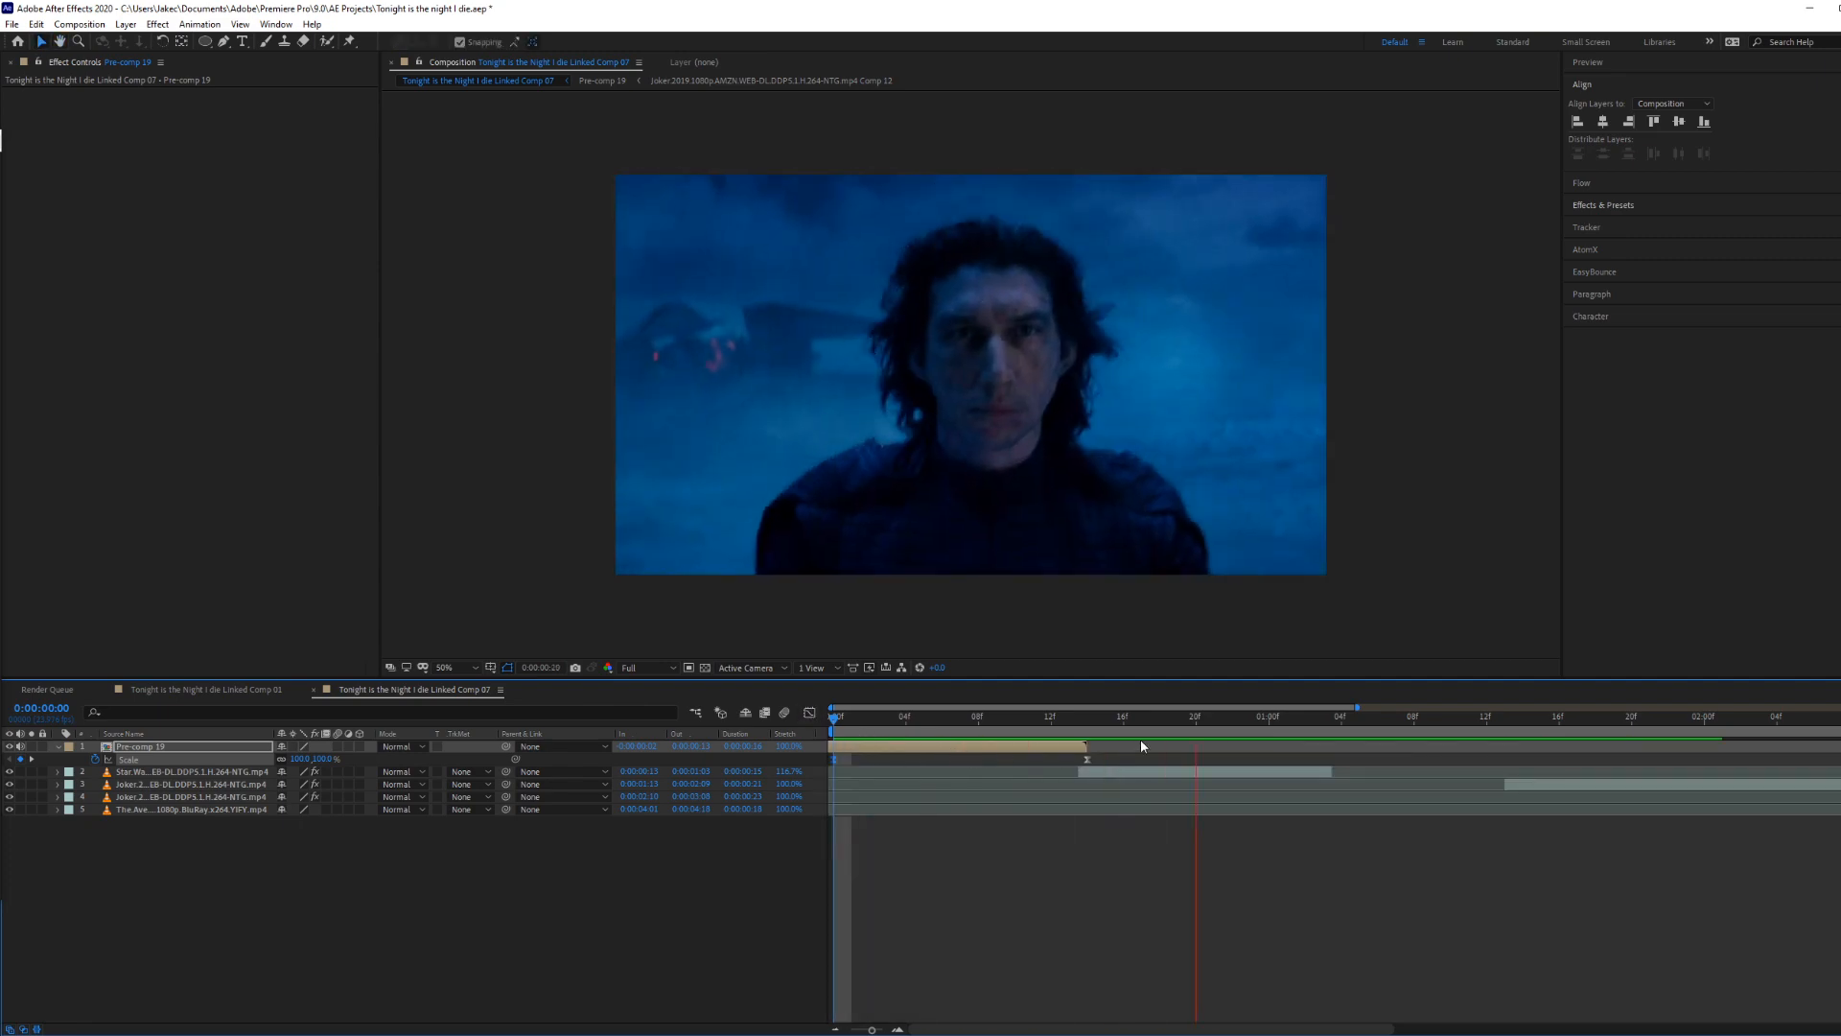
Step: Go to frame 14 and pre-compose the Star Wars clip that follows Pre-comp 19
click(1096, 721)
right_click(1112, 773)
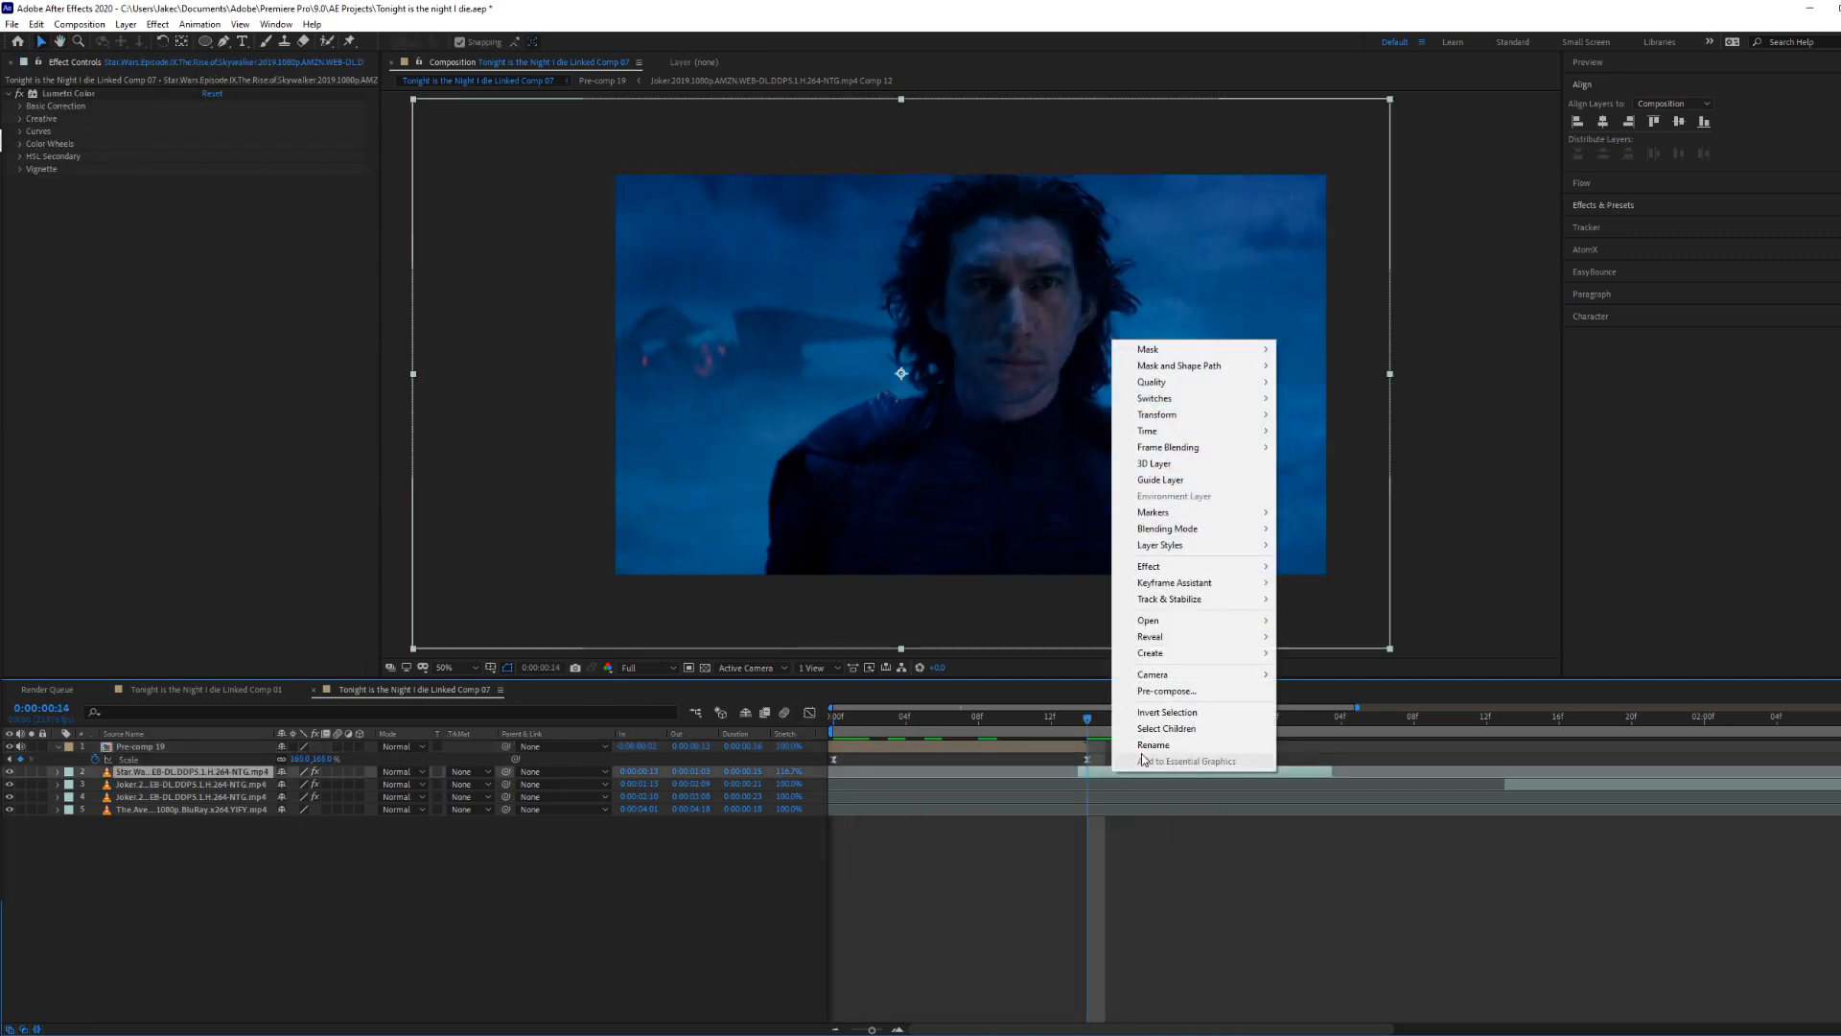
click(1165, 691)
click(748, 641)
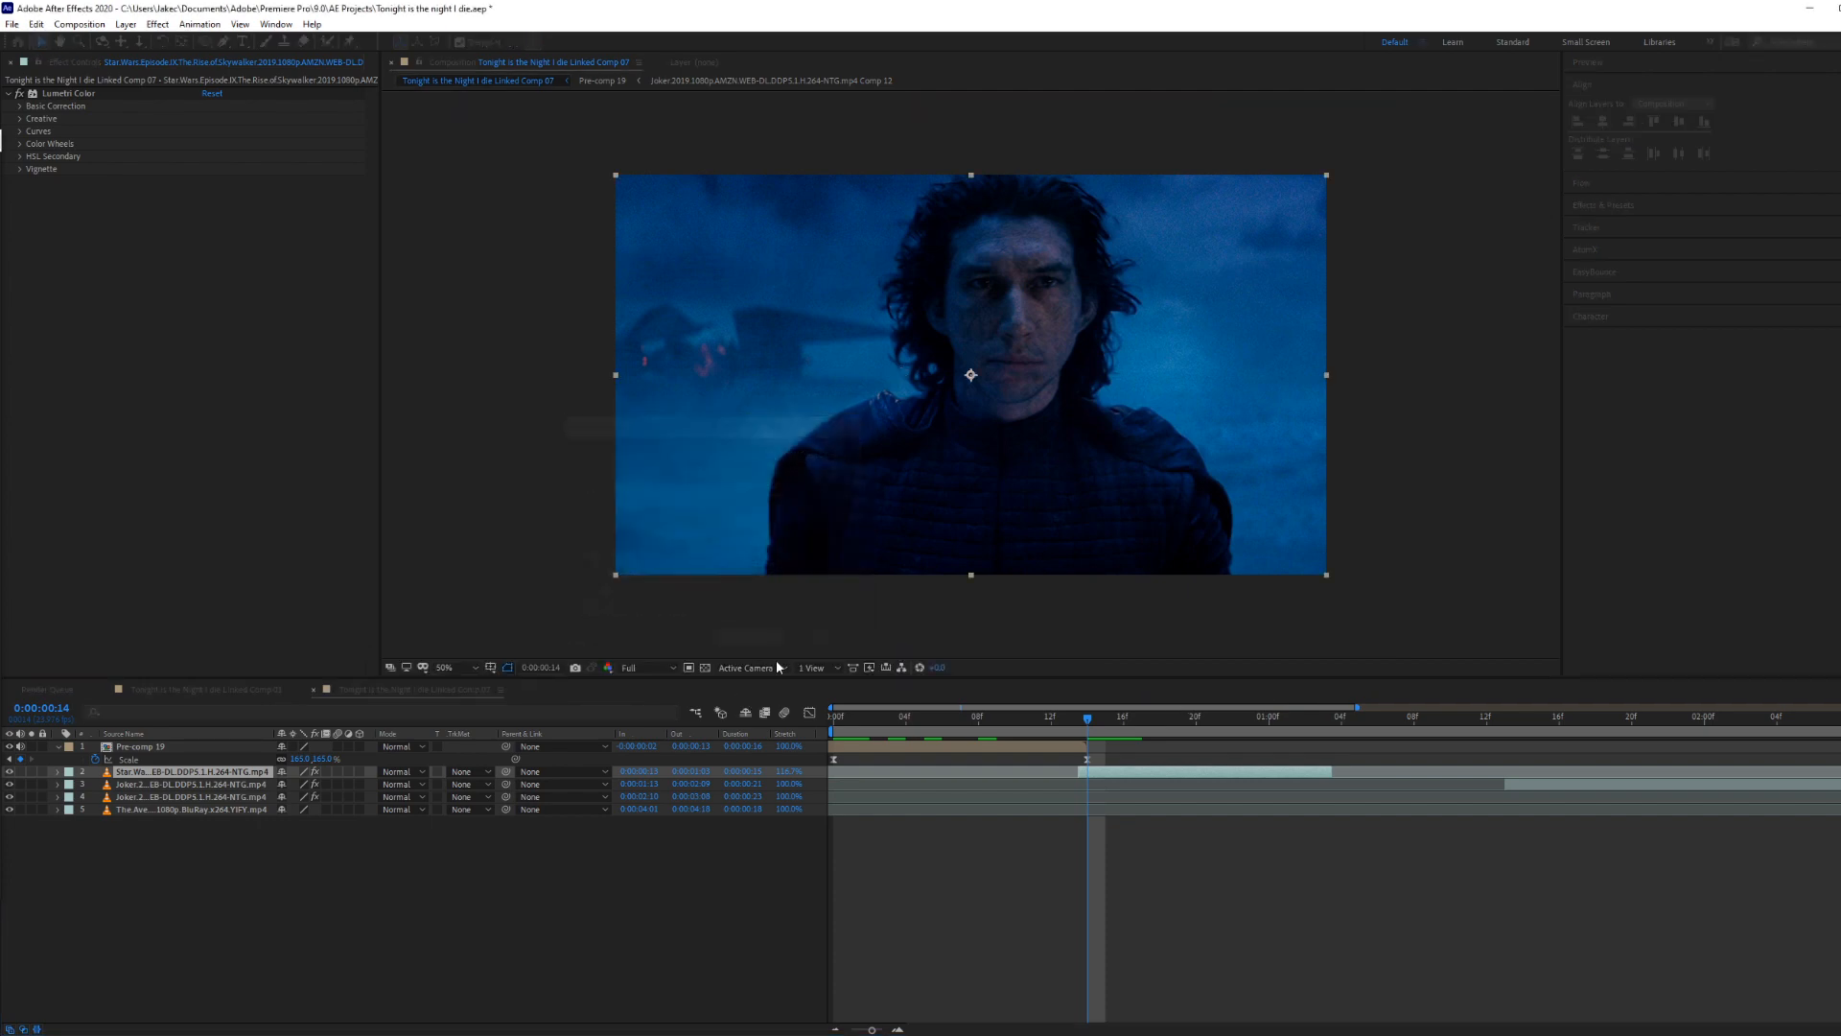
Step: Preview the cut, add a Scale keyframe to the pre-composed Star Wars clip and move it near the clip's end
key(s)
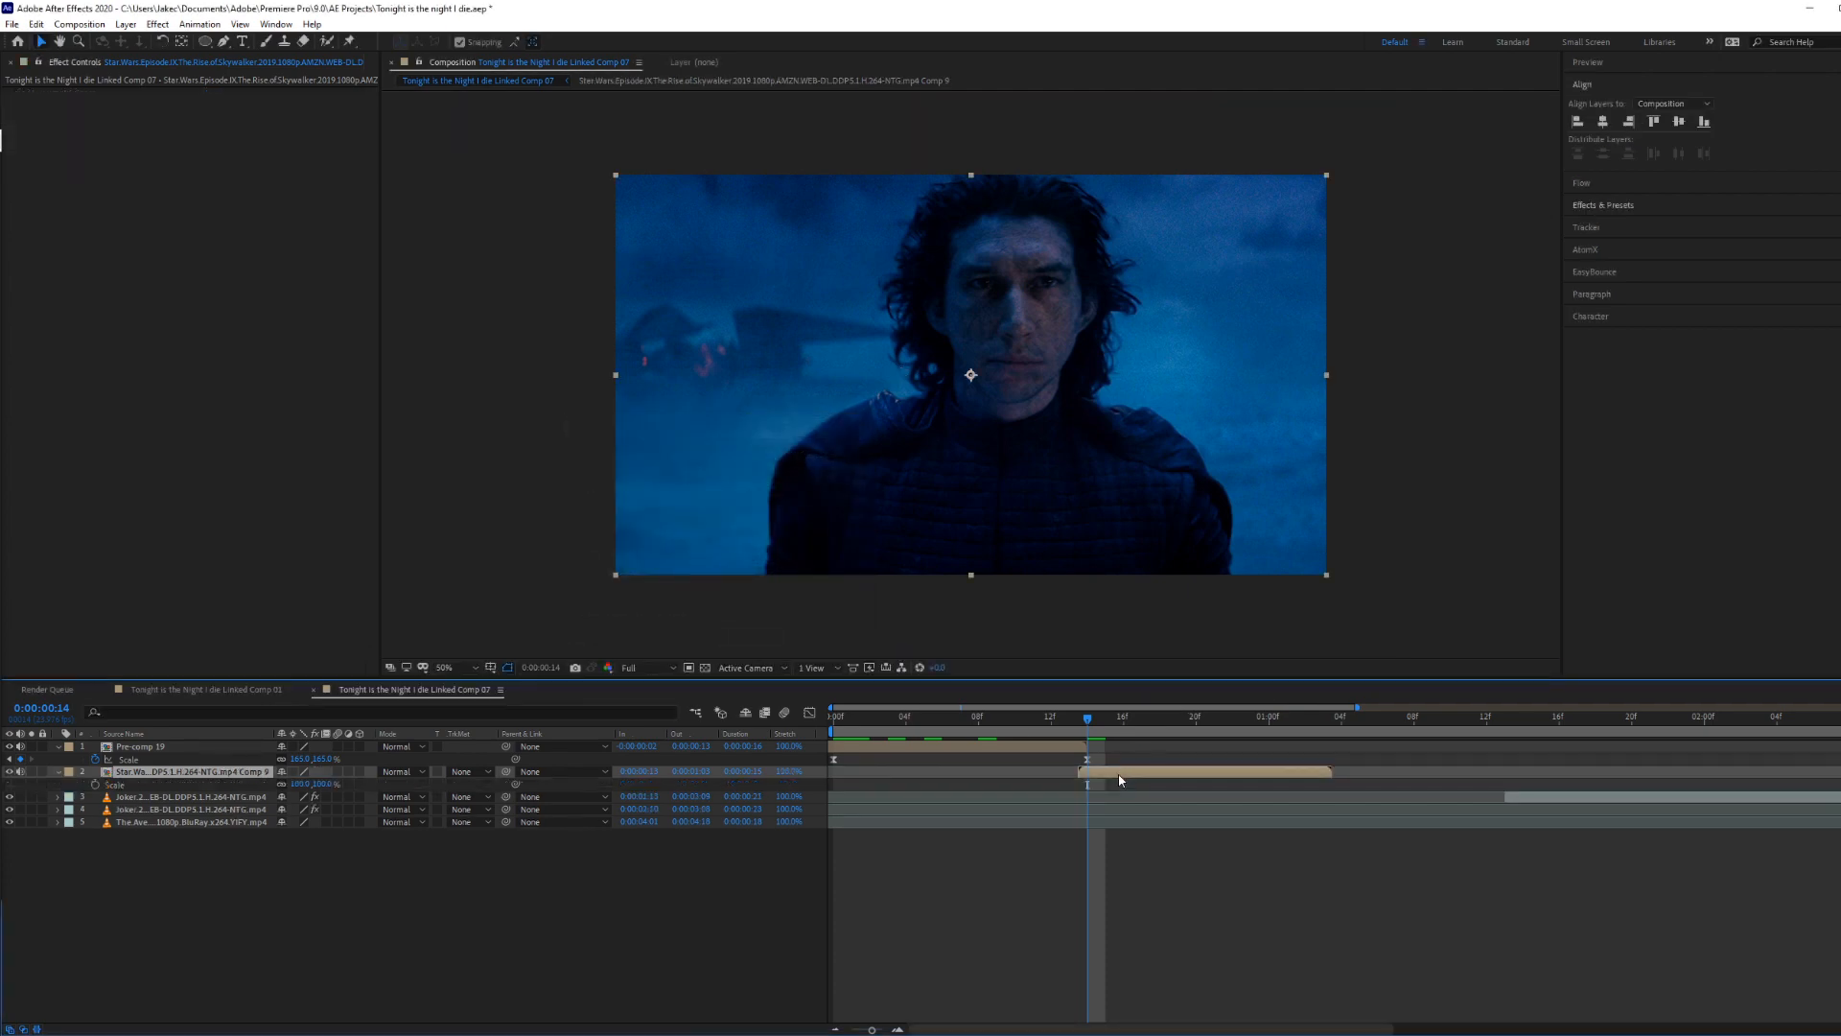
drag(1087, 719, 962, 722)
key(space)
key(space)
click(1091, 720)
key(s)
key(s)
click(96, 785)
drag(1088, 785, 1320, 791)
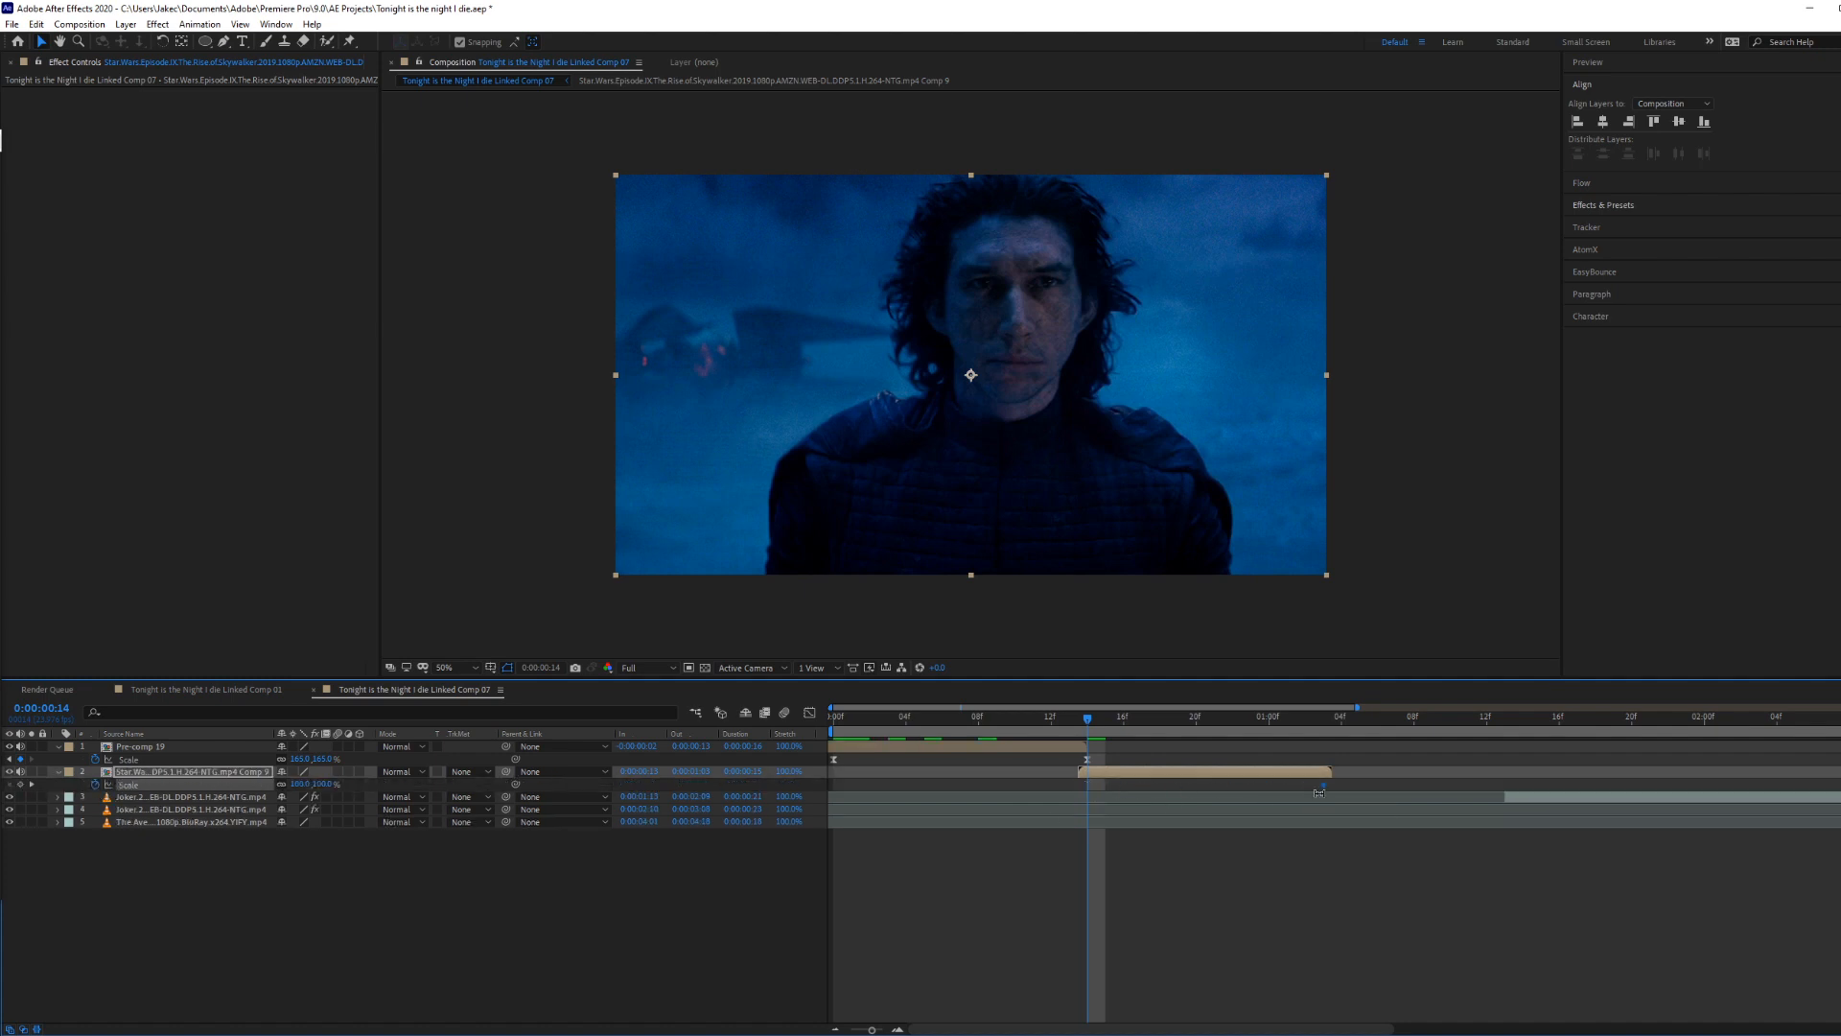
Step: Apply Motion Tile to the pre-composed Star Wars clip, enlarging the output width and height and enabling Mirror Edges
click(1132, 777)
key(ctrl+space)
text(motion)
key(Return)
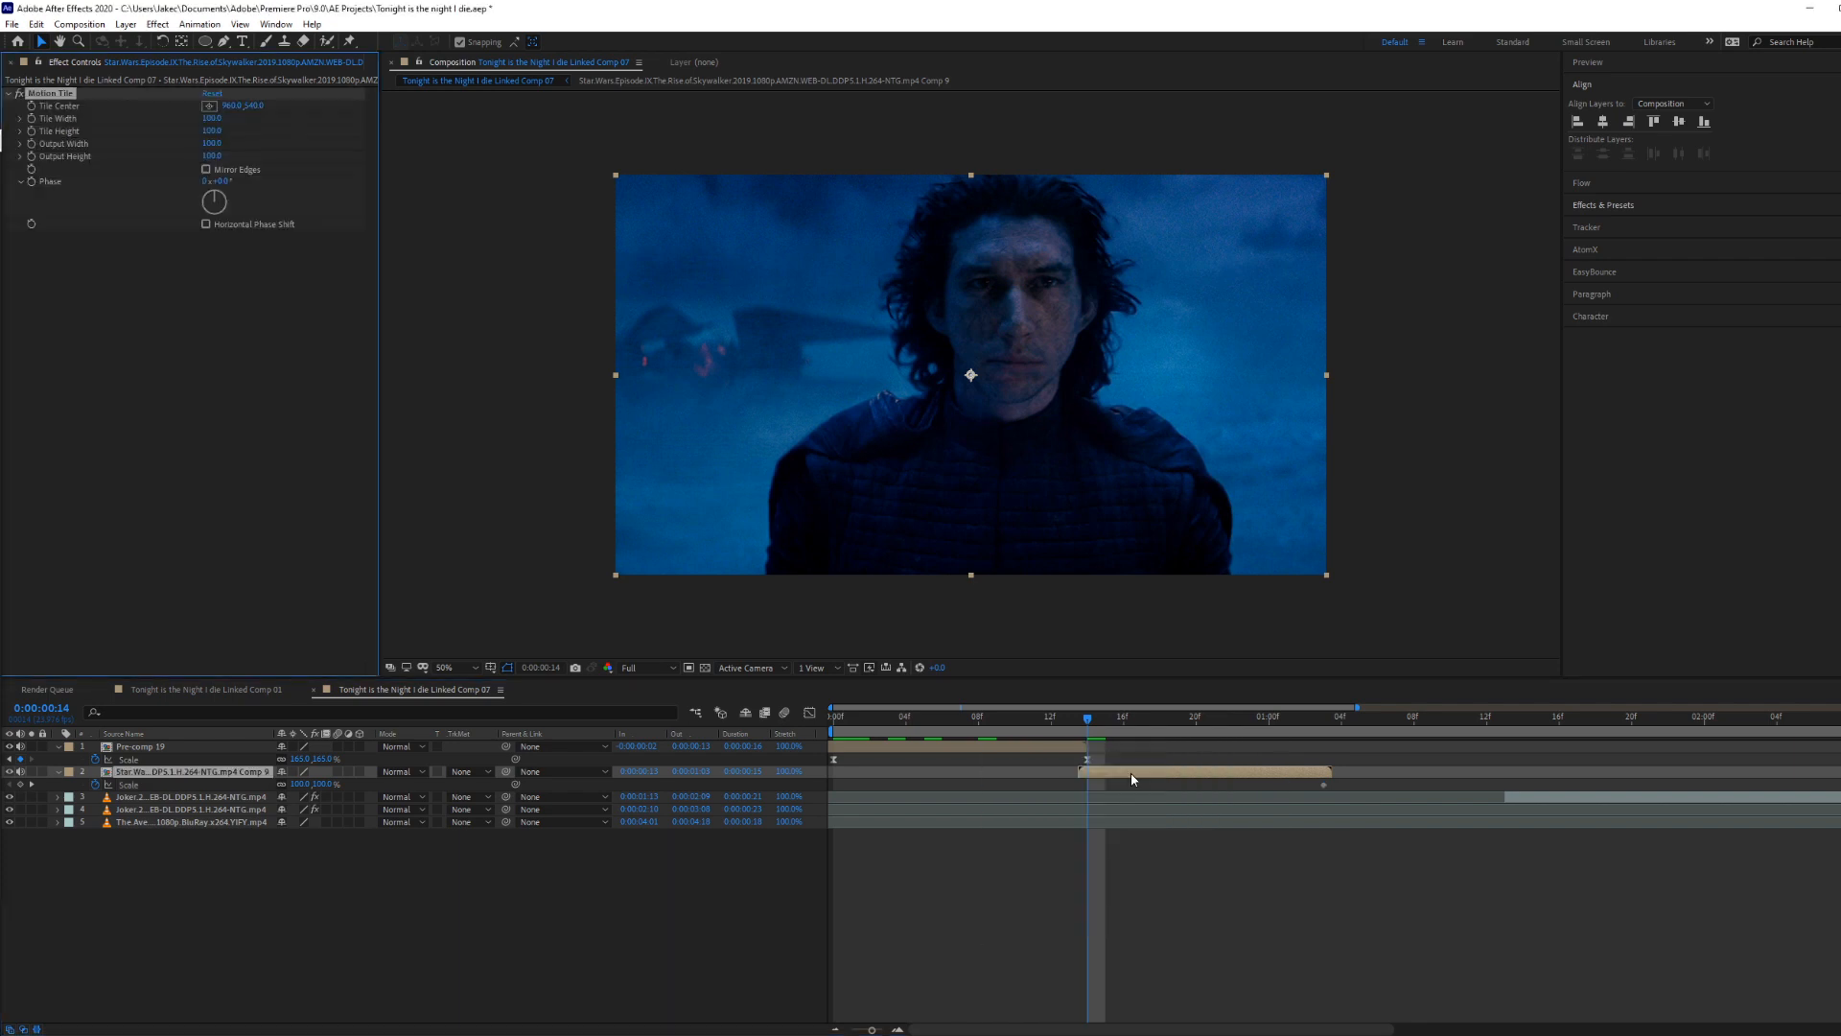
drag(207, 156, 225, 155)
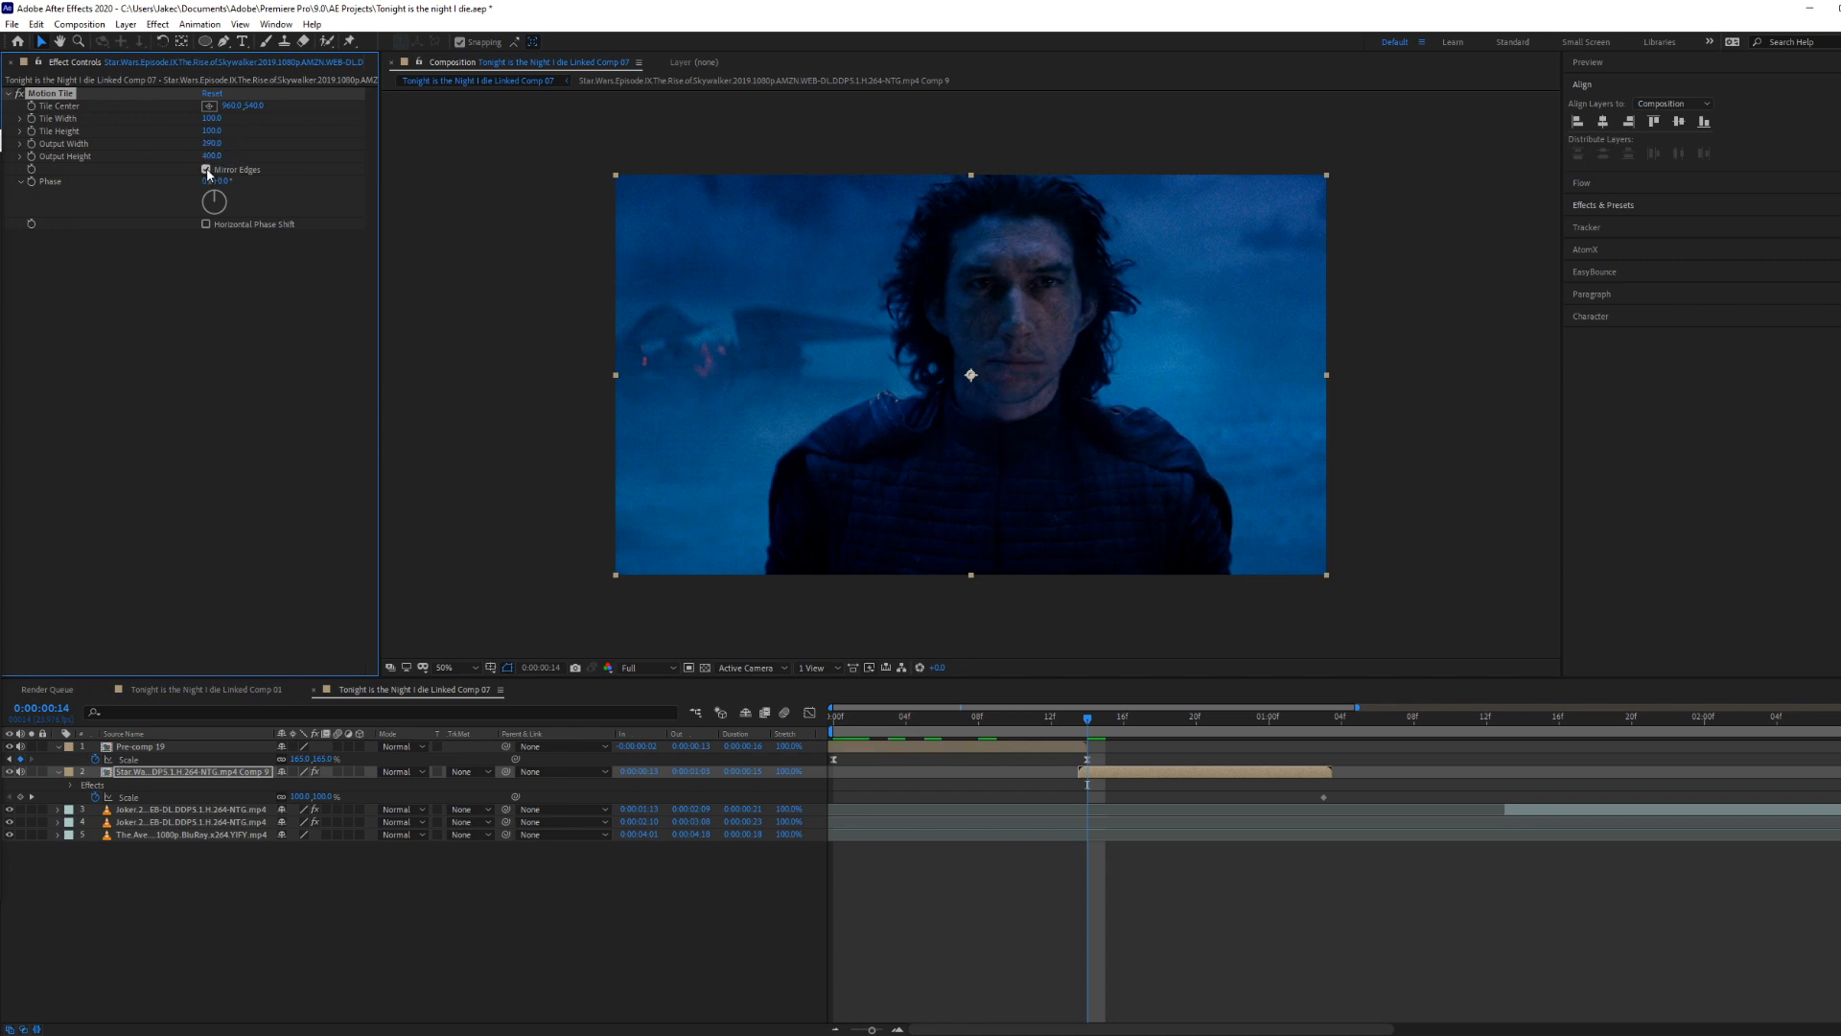
Step: Scale the Star Wars composition down to about 52% at the cut and move that keyframe back to frame 13
click(1114, 771)
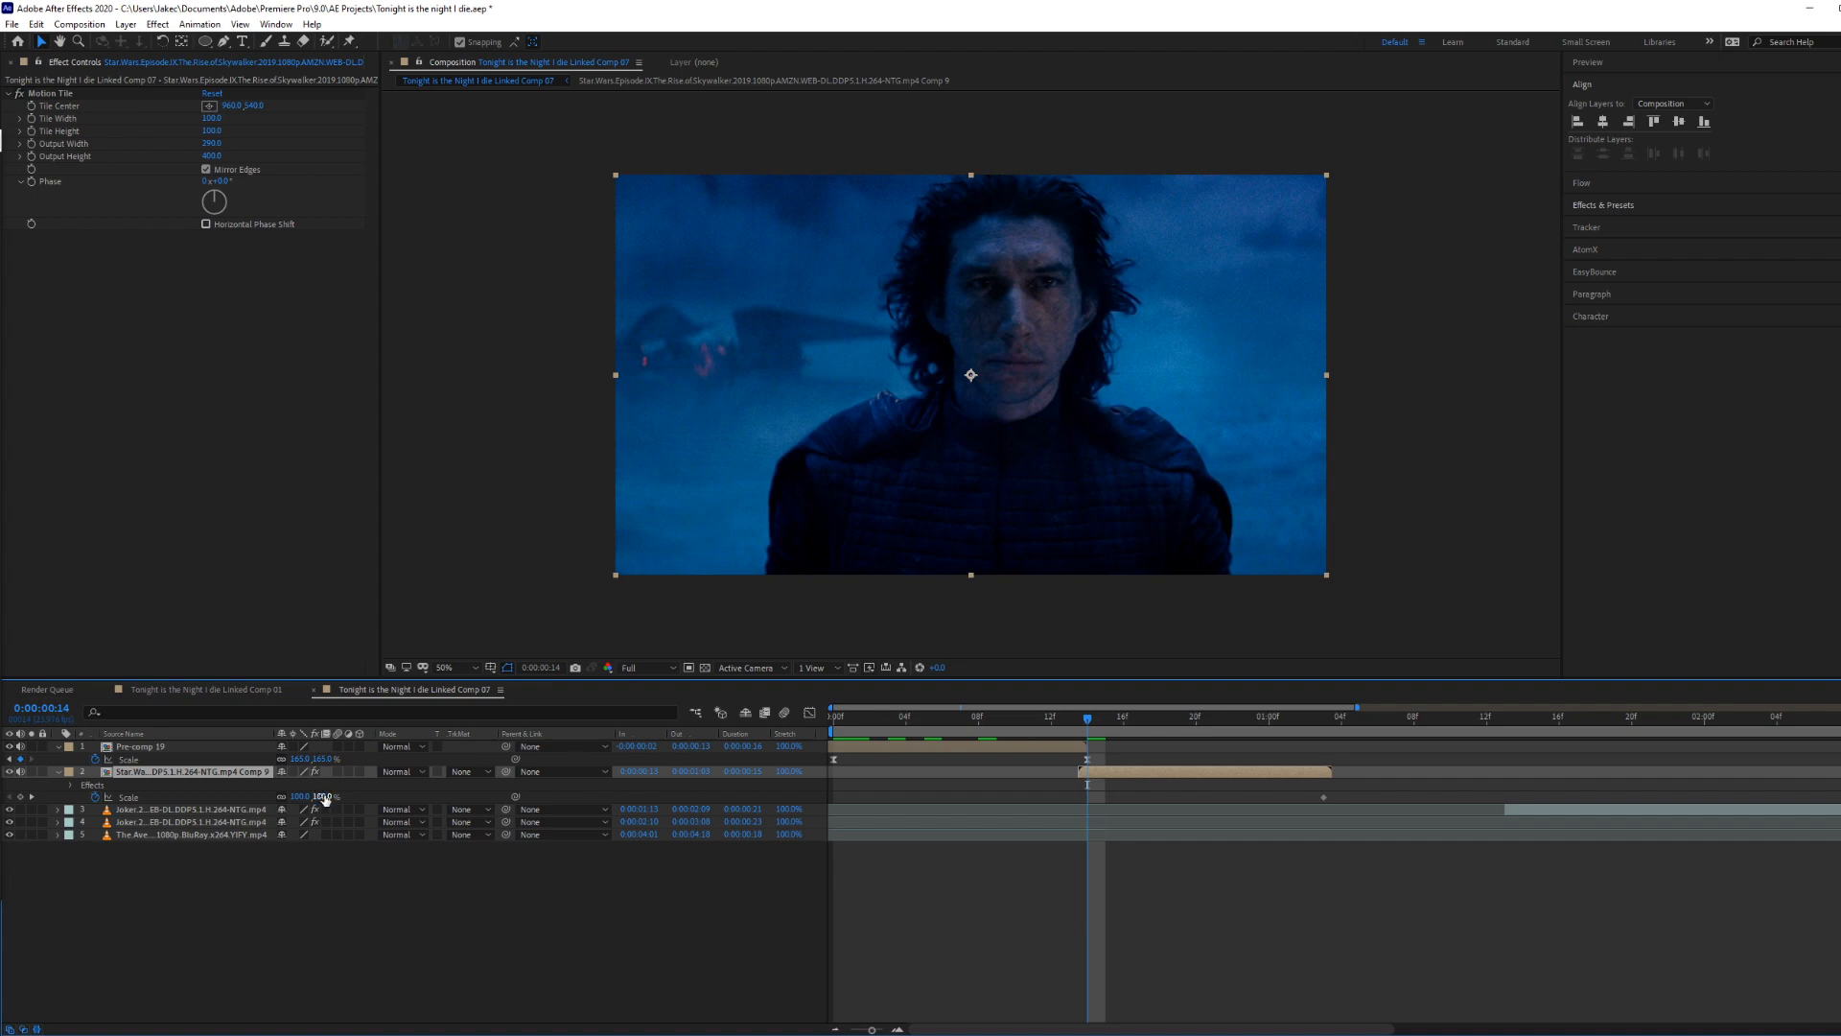
drag(324, 797, 297, 799)
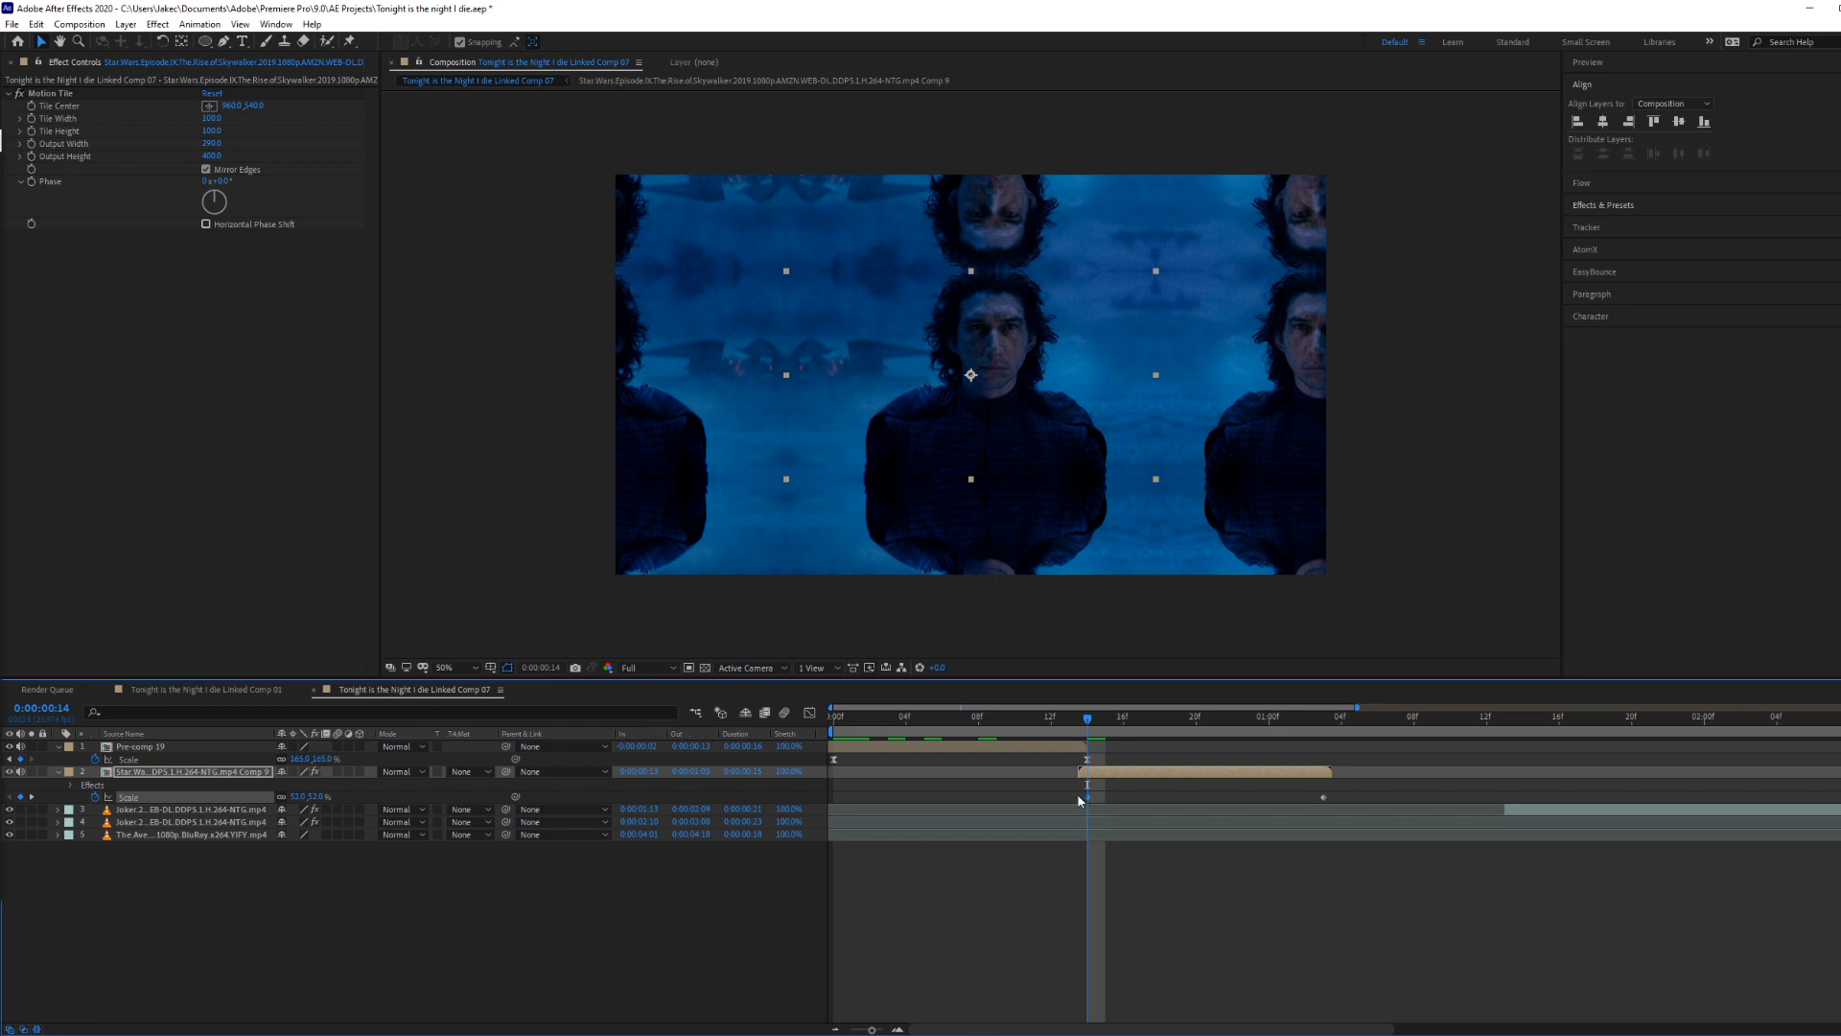
drag(1080, 800, 1078, 799)
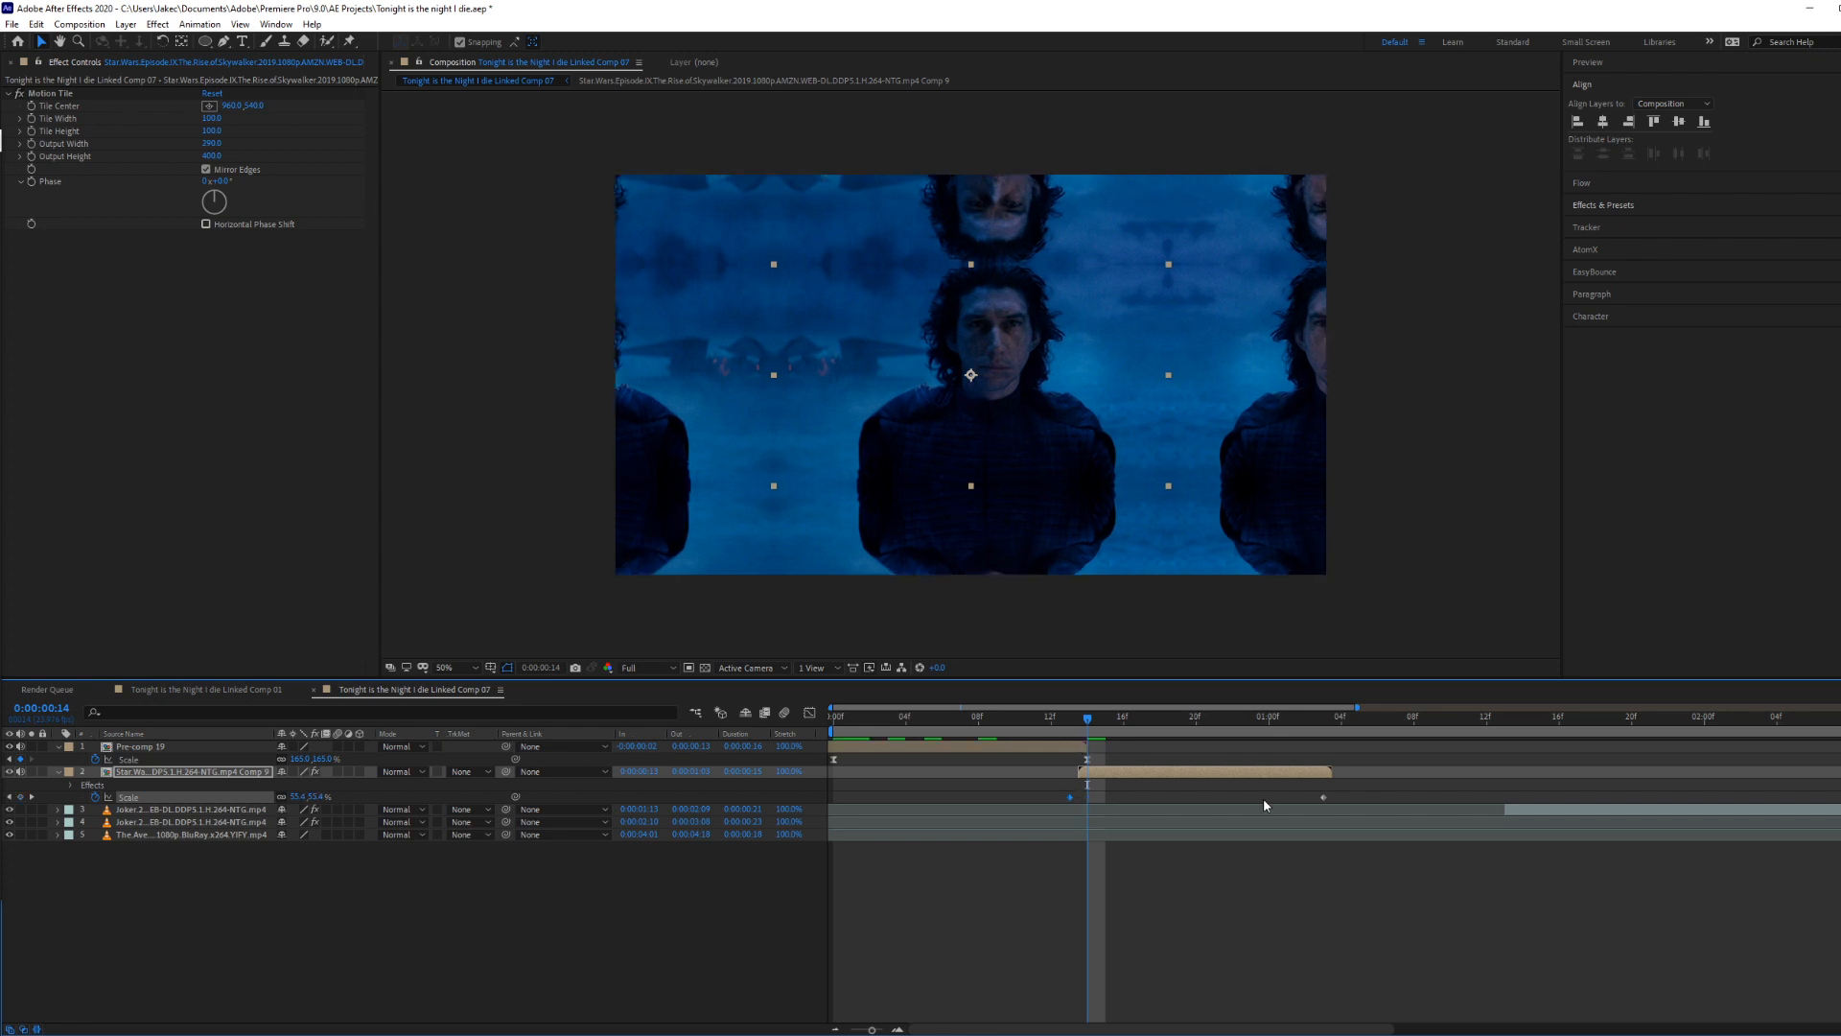
Step: Easy-ease the Star Wars composition's two Scale keyframes and shape their speed curve to start fast and slow toward the end
drag(1335, 792, 1061, 802)
key(F9)
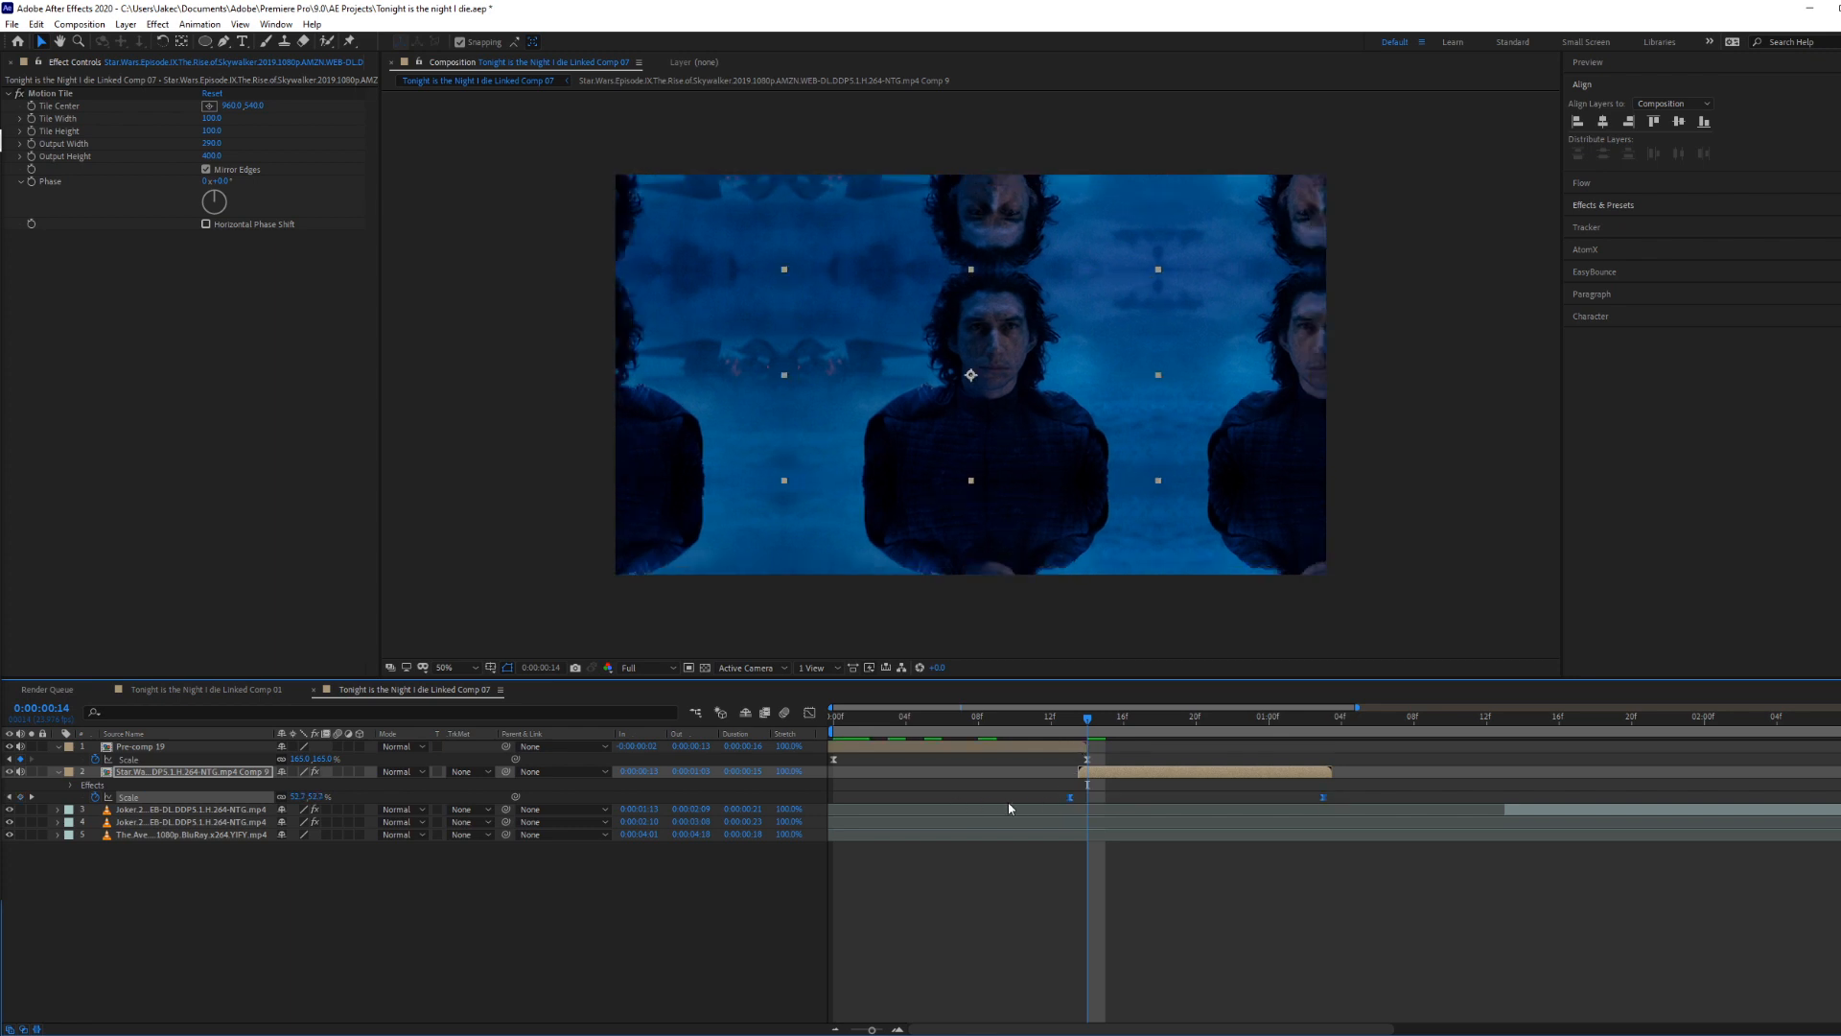
key(shift+F3)
drag(1135, 953, 1071, 983)
drag(1286, 979, 1090, 973)
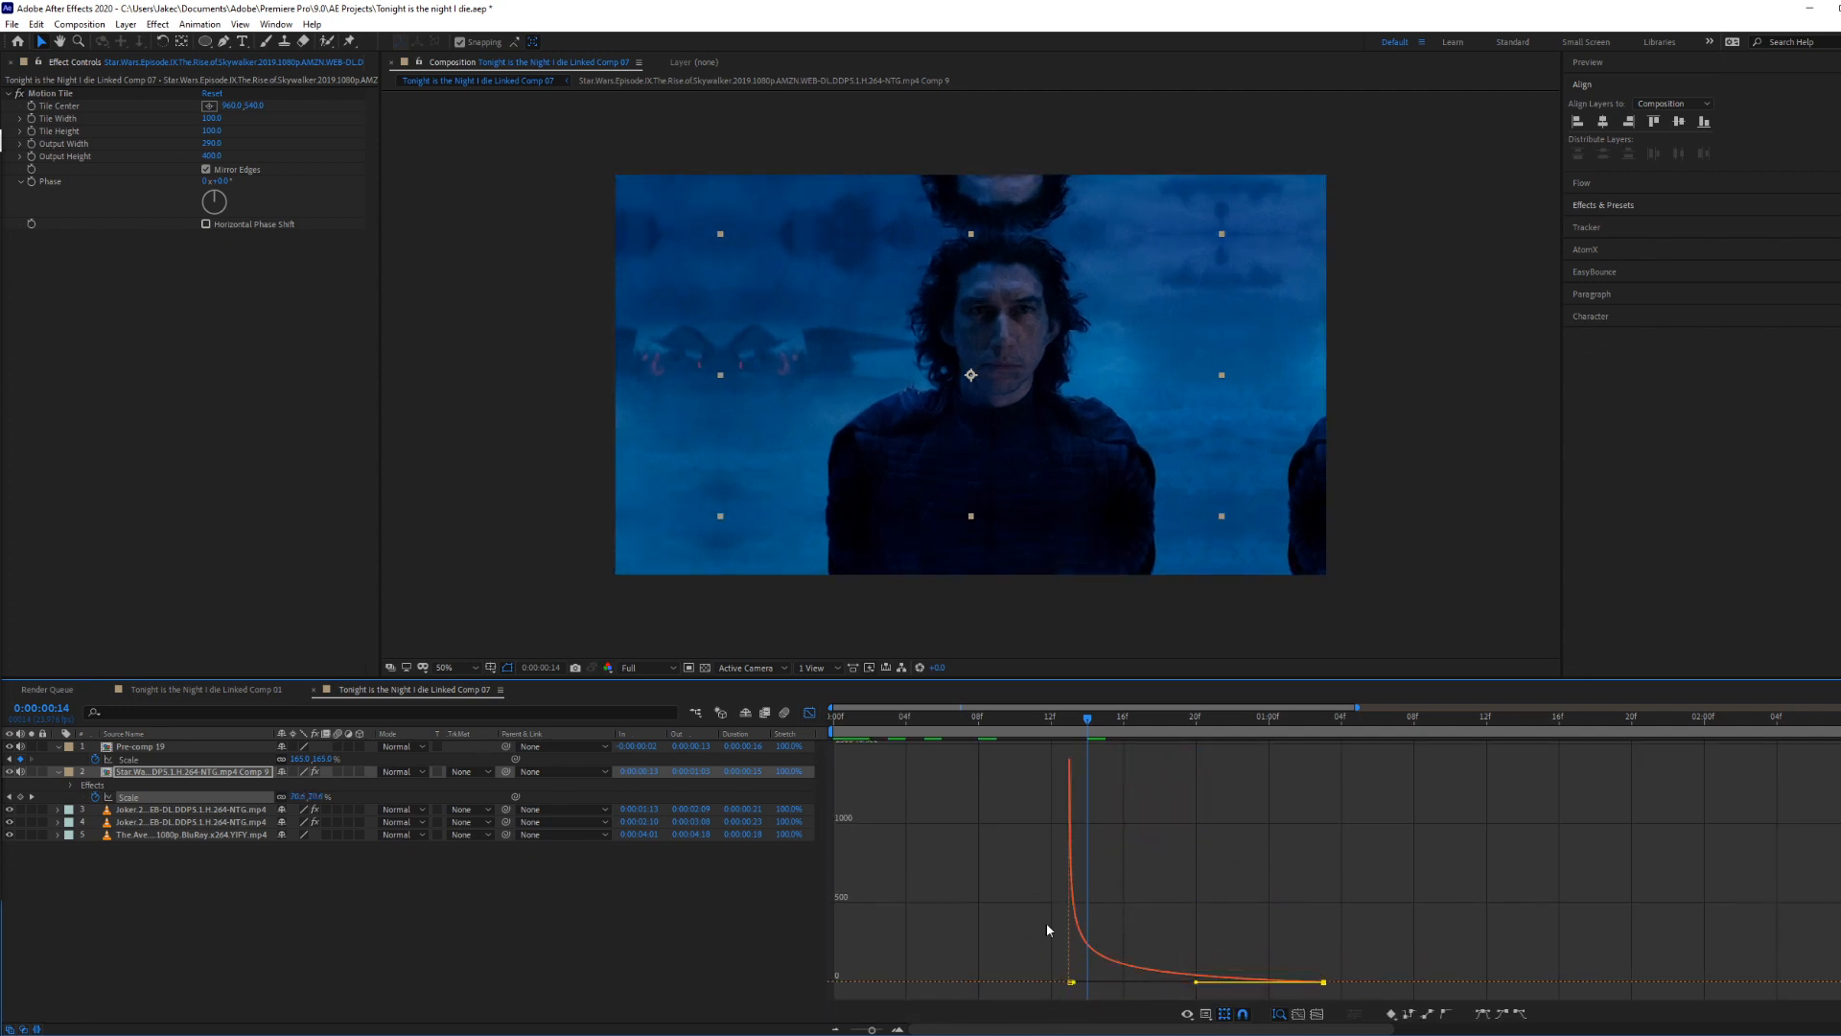
click(808, 716)
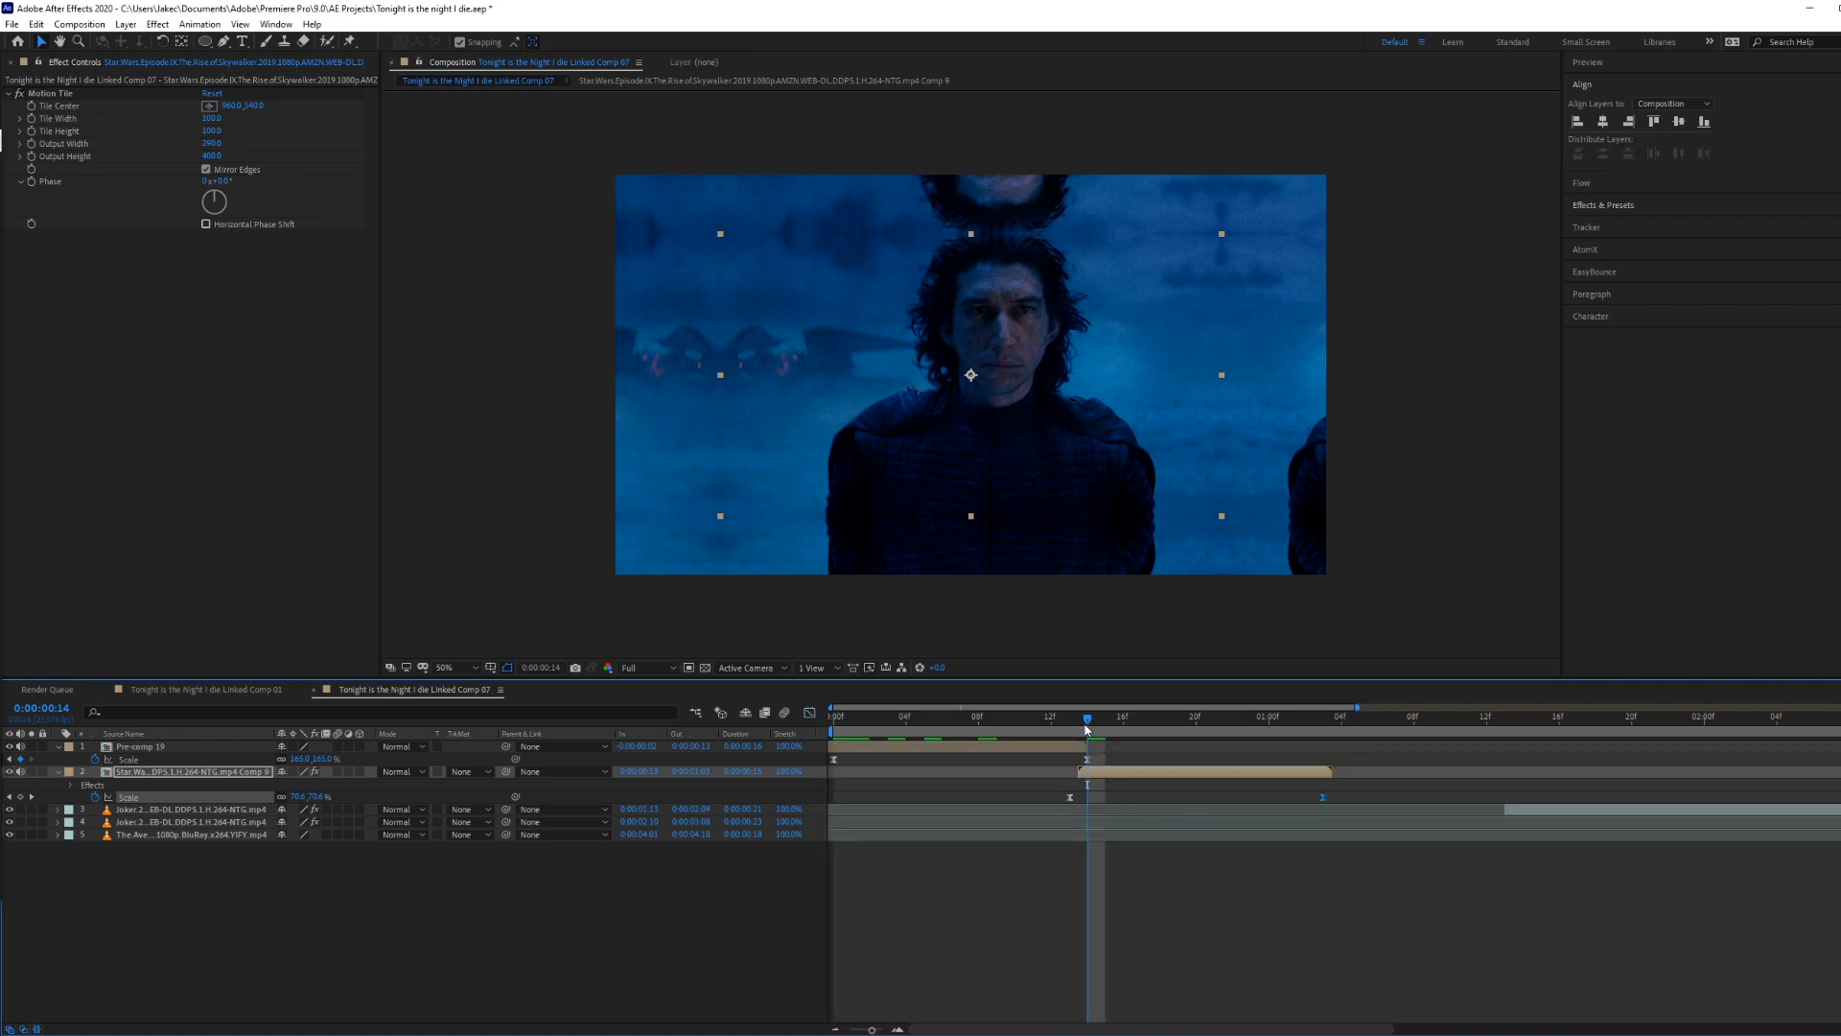
Step: Enable motion blur on Pre-comp 19 and the Star Wars composition, and preview the zoom transition from the start
drag(1086, 729, 1074, 731)
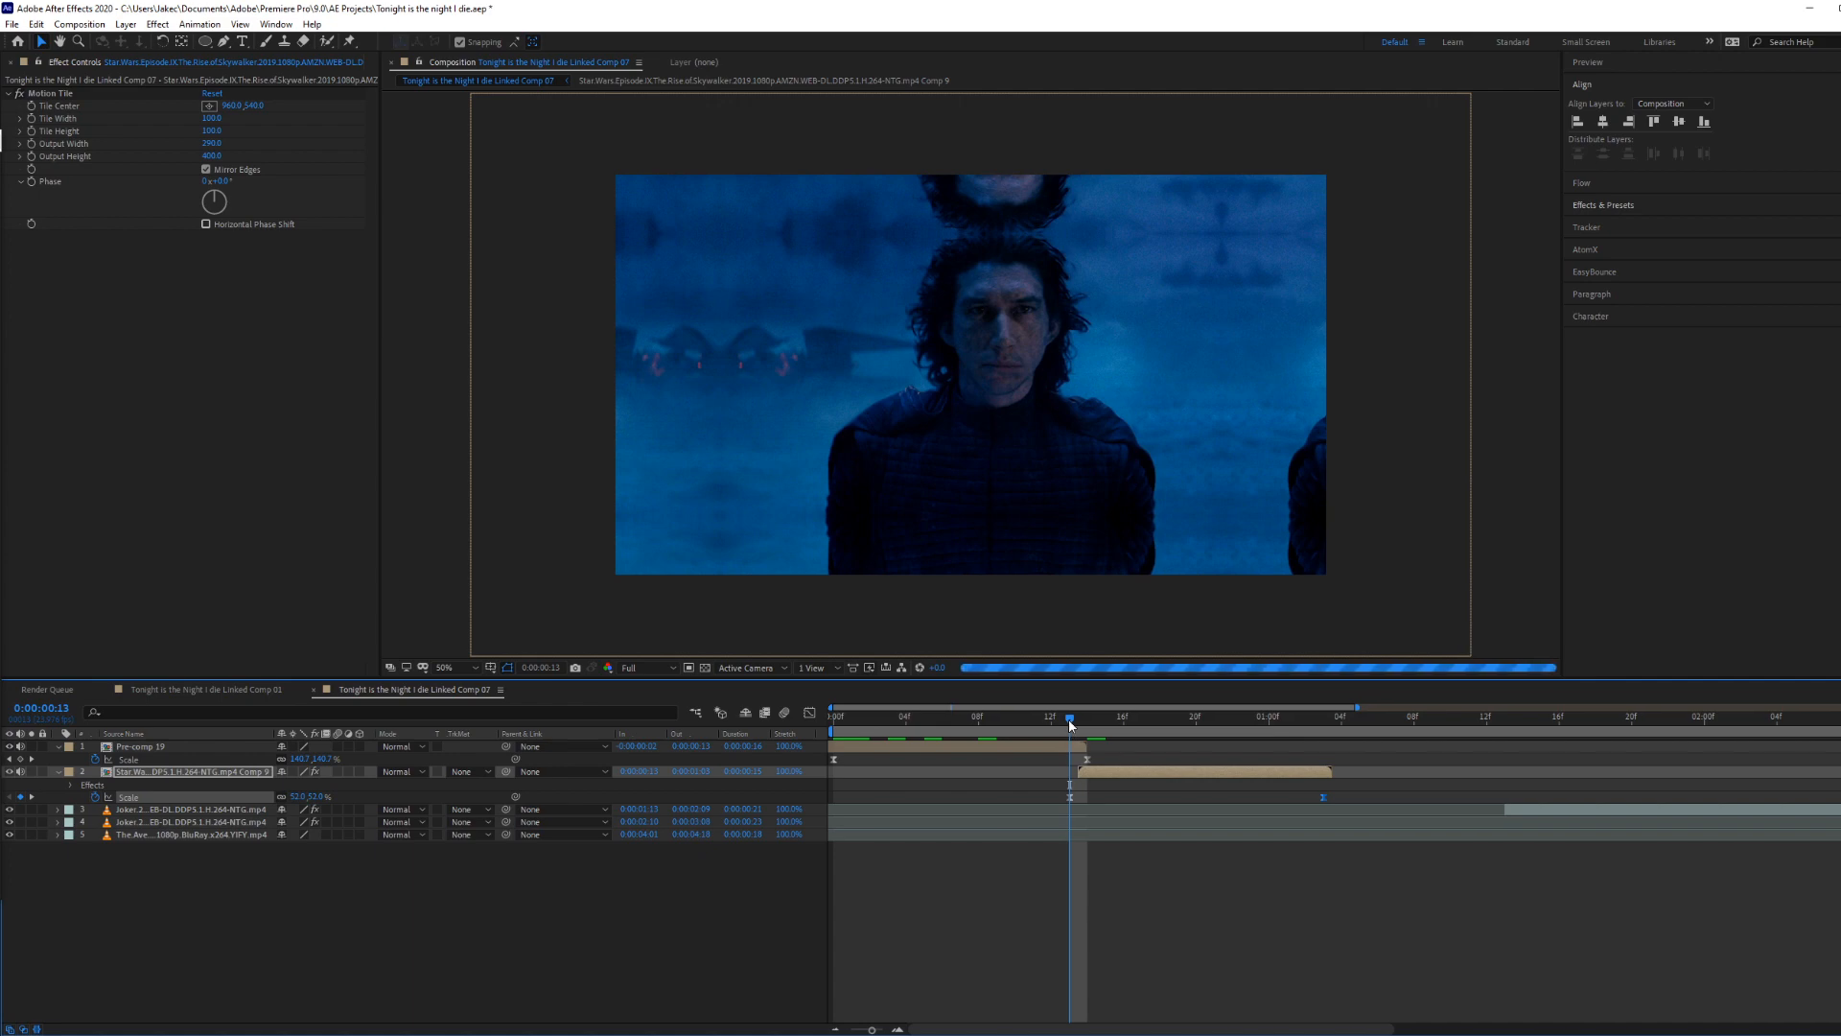
drag(1070, 729, 963, 738)
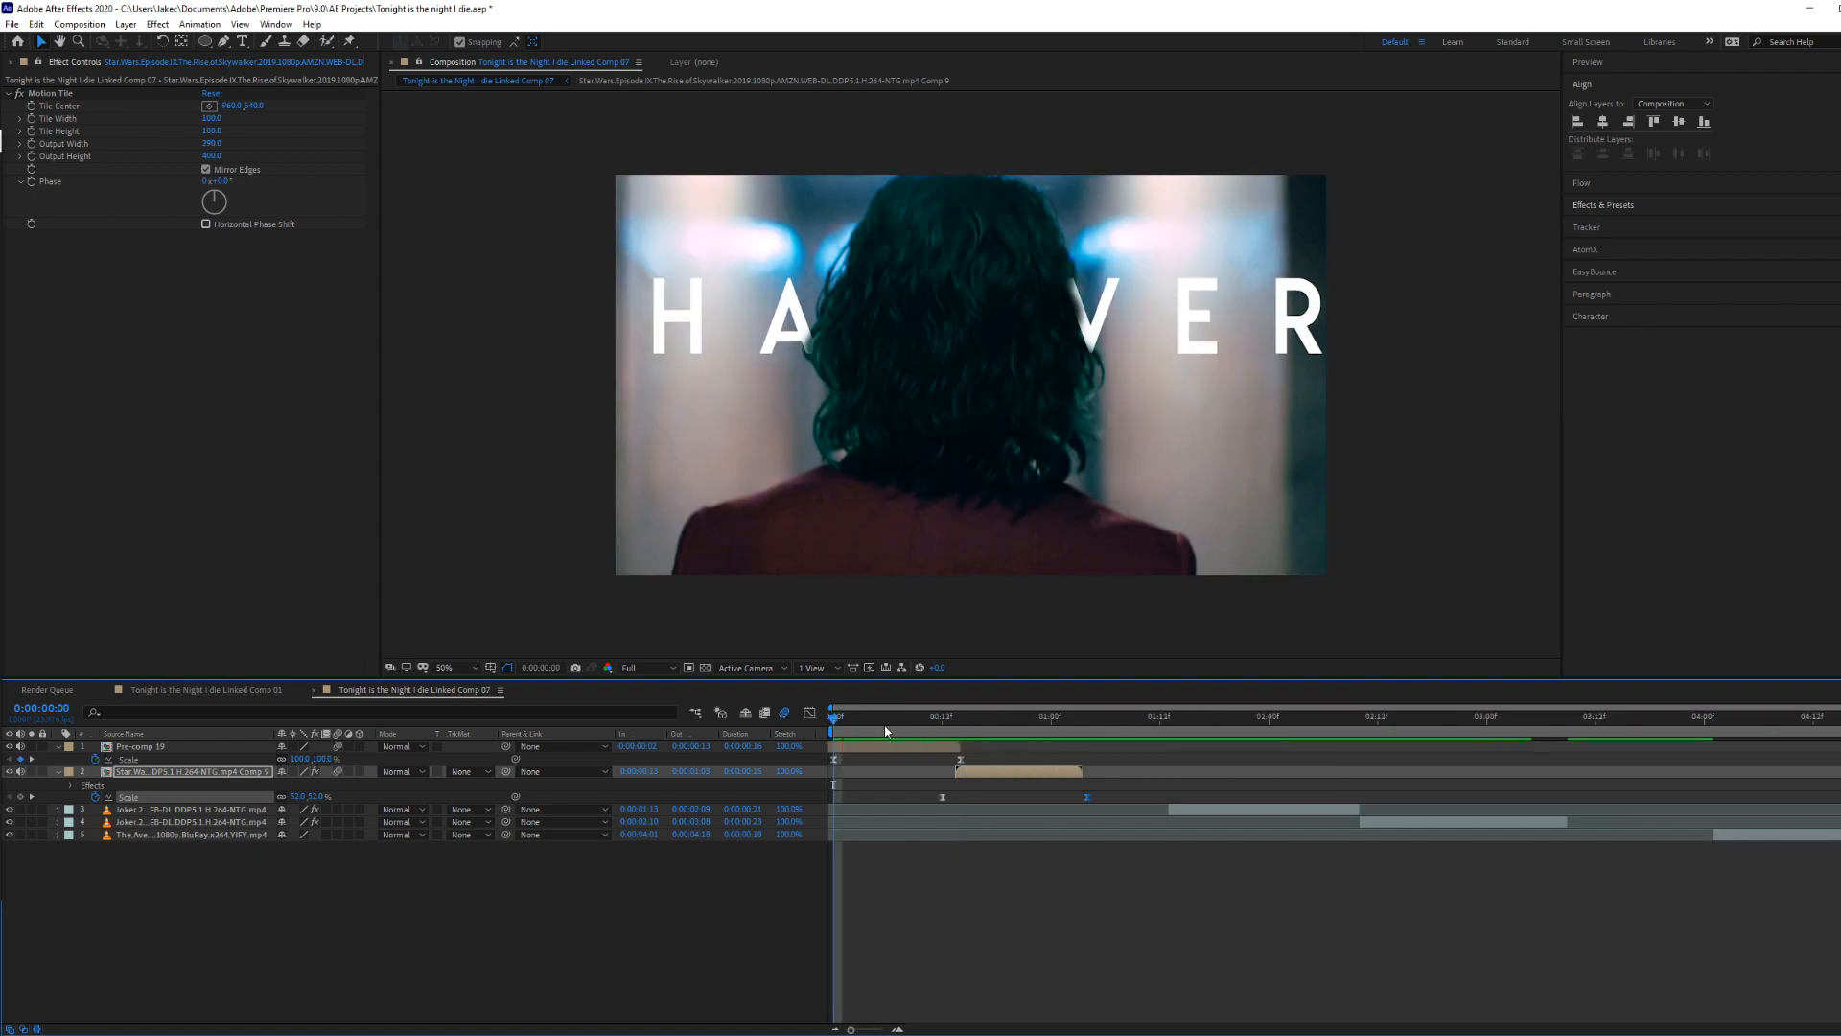
key(space)
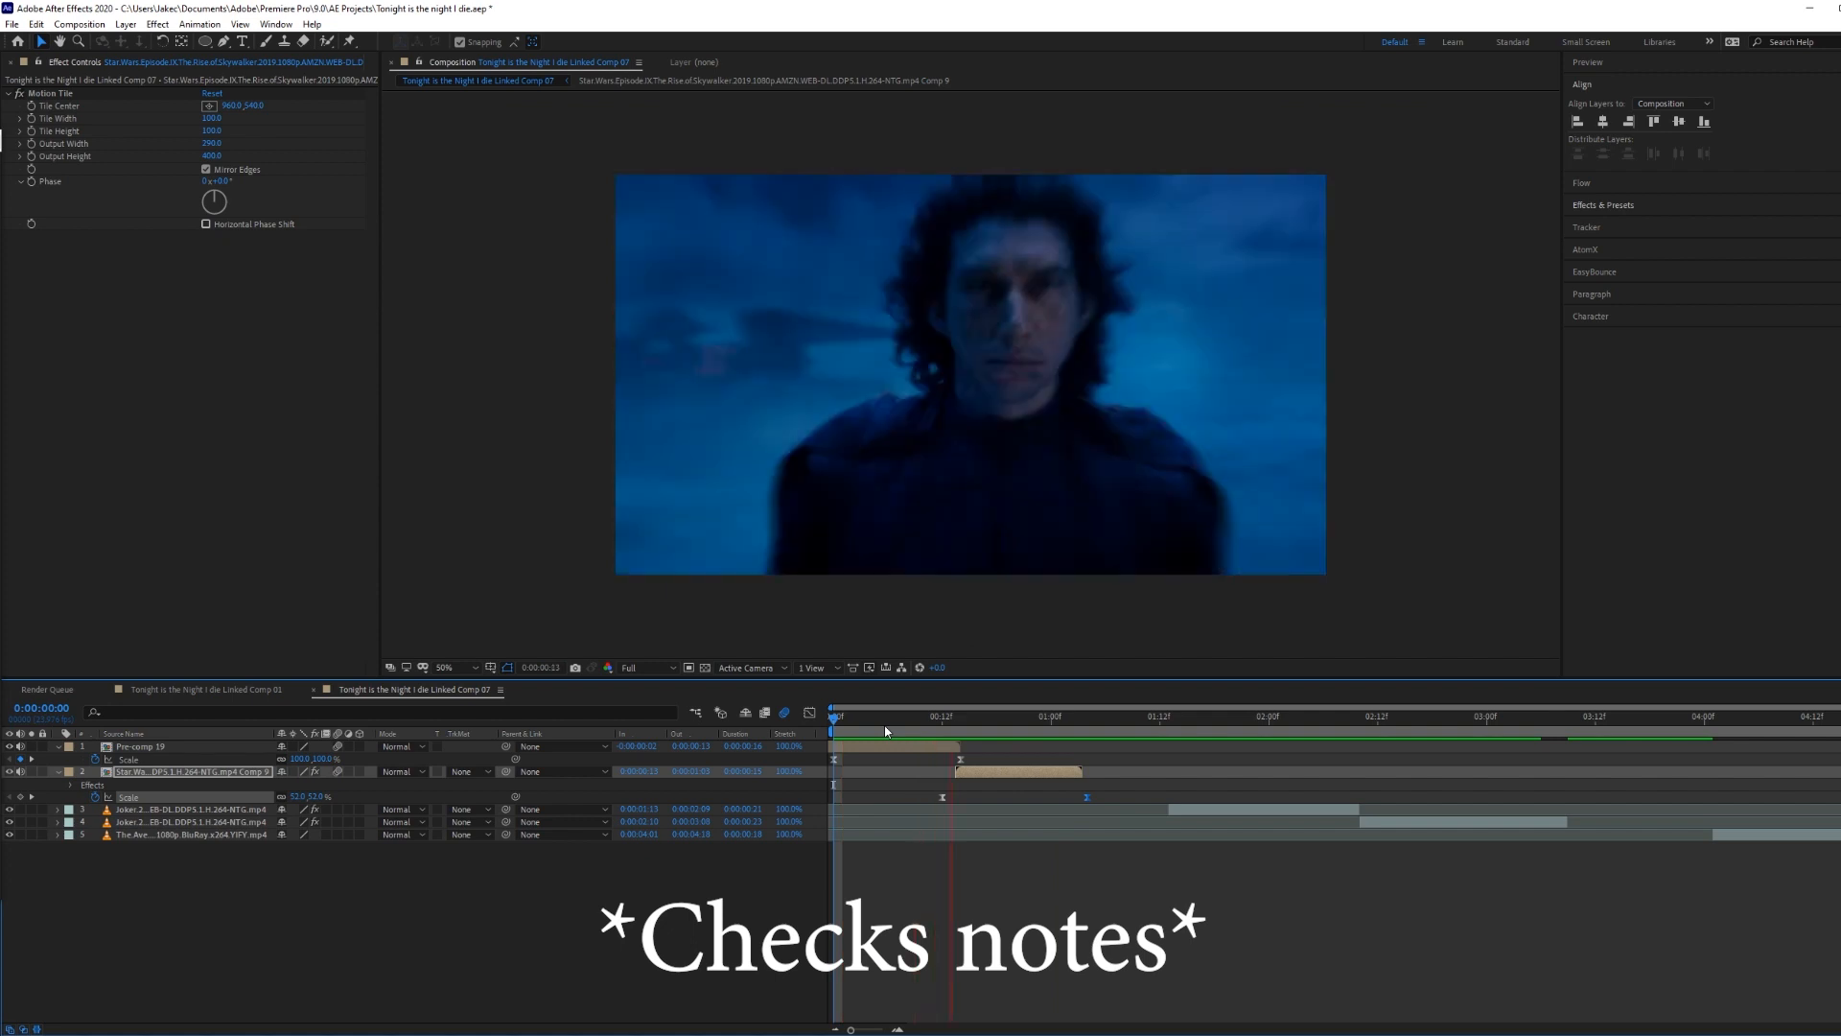
key(space)
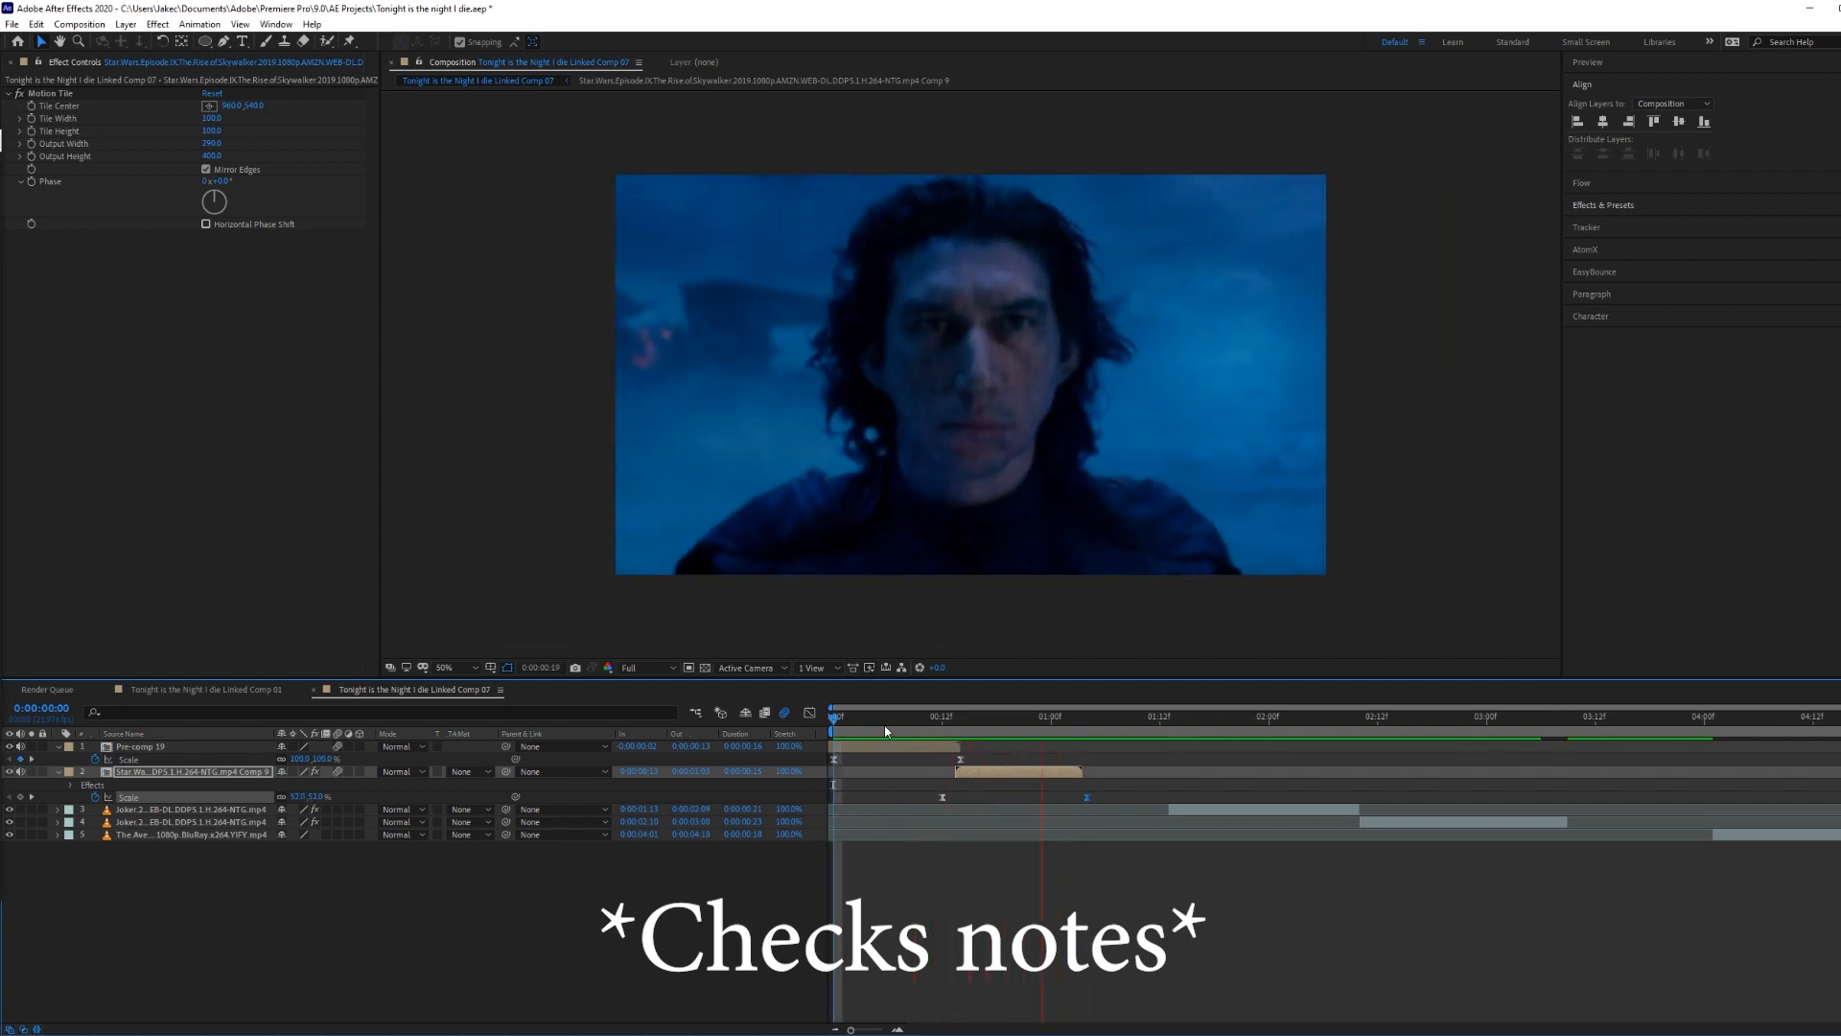
Step: Go through the following clips to the split red and blue Star Wars shot and open its pre-composition
drag(1193, 723, 1167, 723)
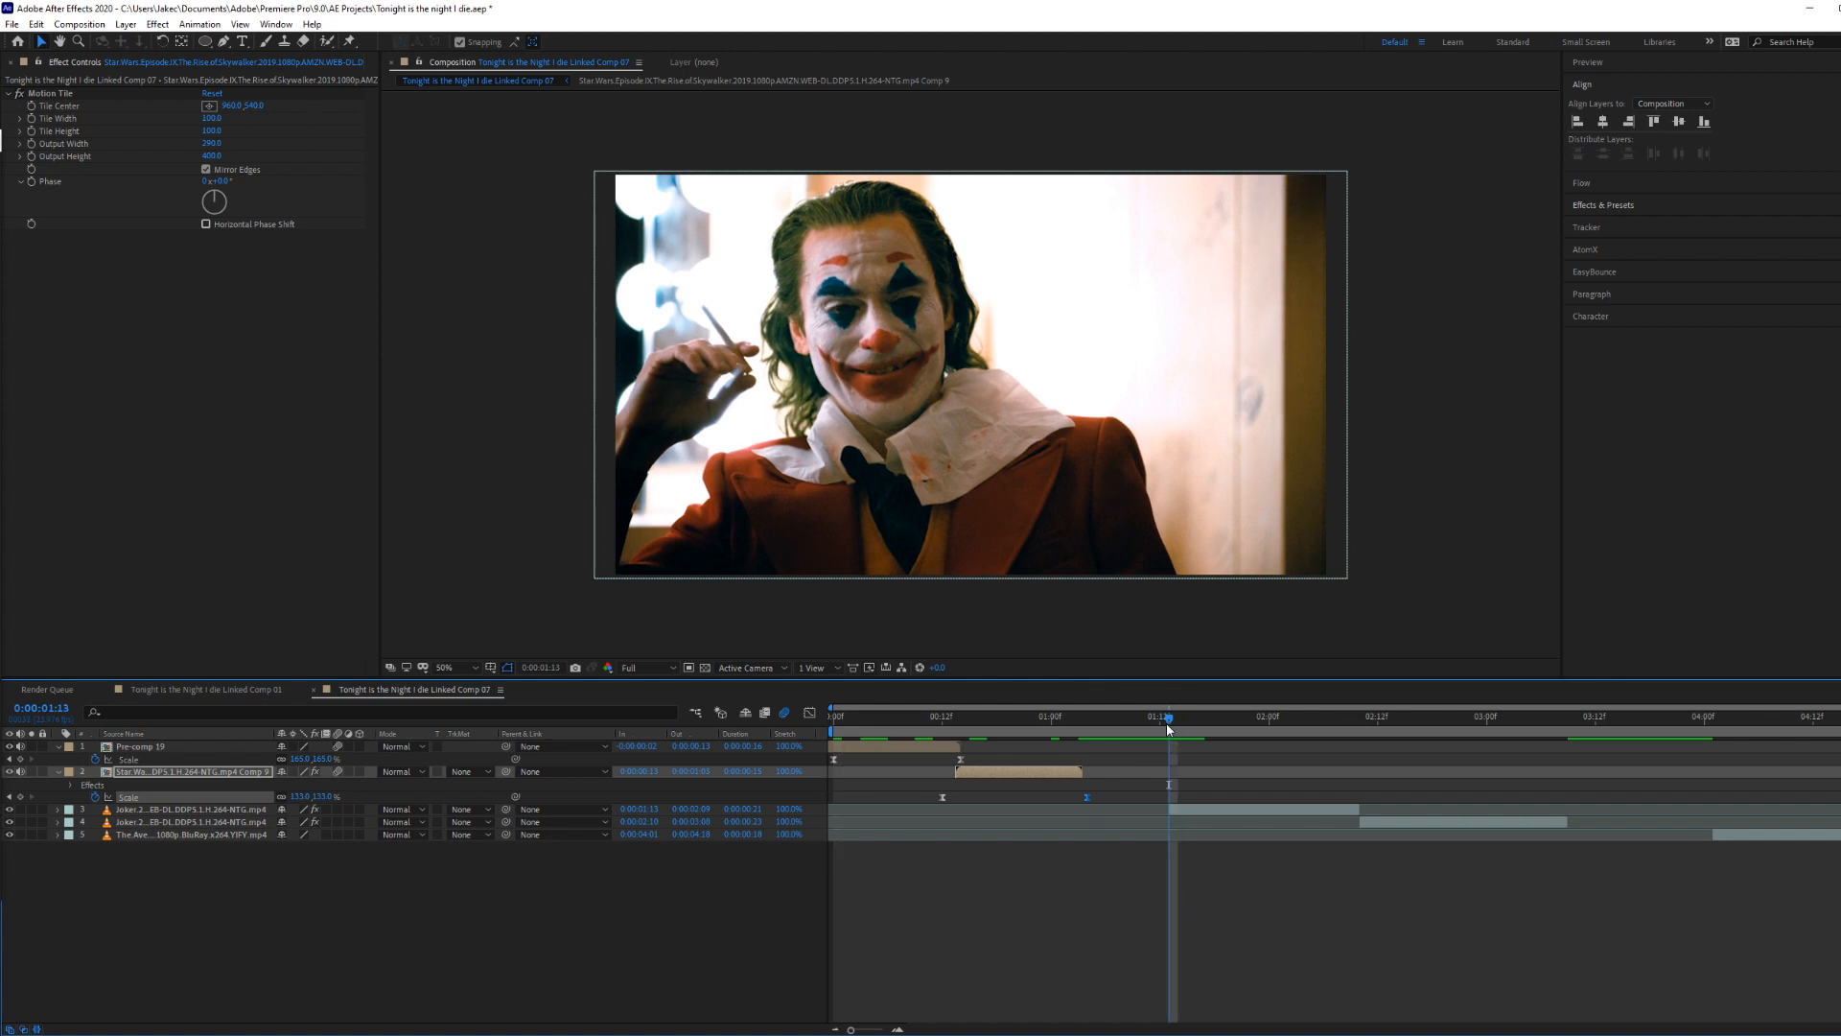
click(1208, 813)
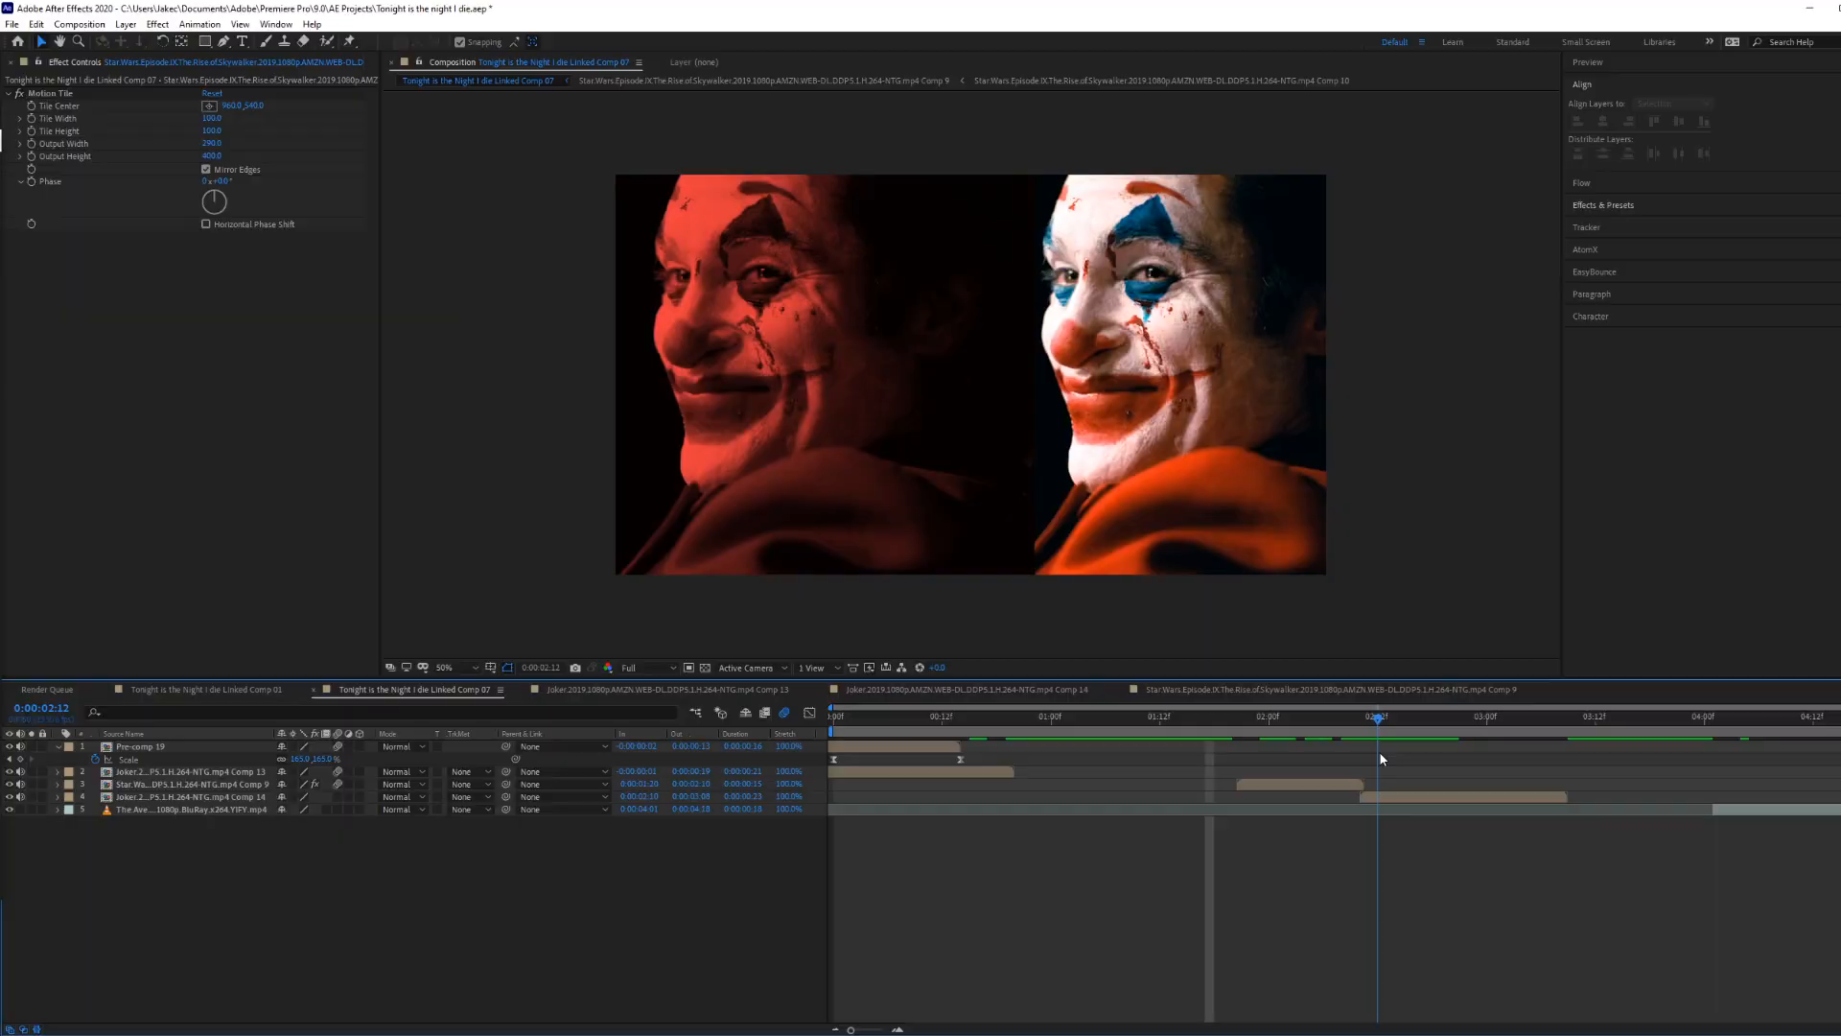
drag(1379, 751, 1315, 761)
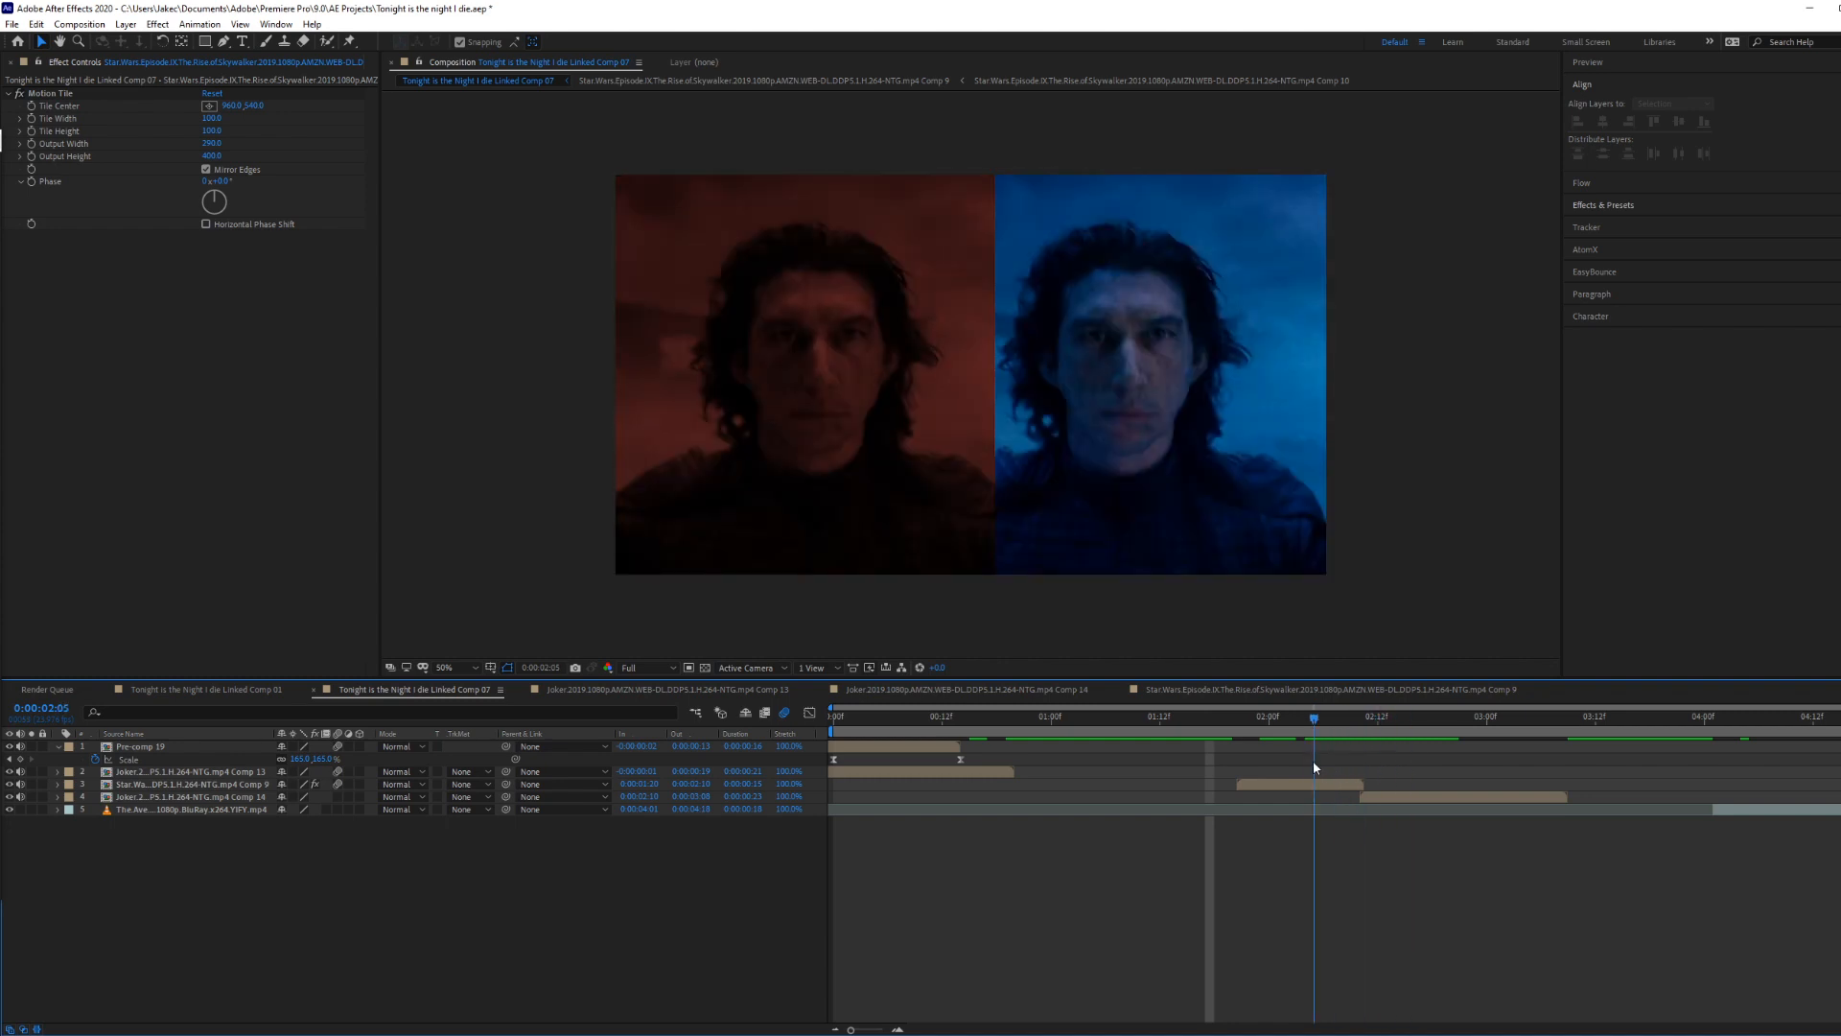
double_click(1319, 787)
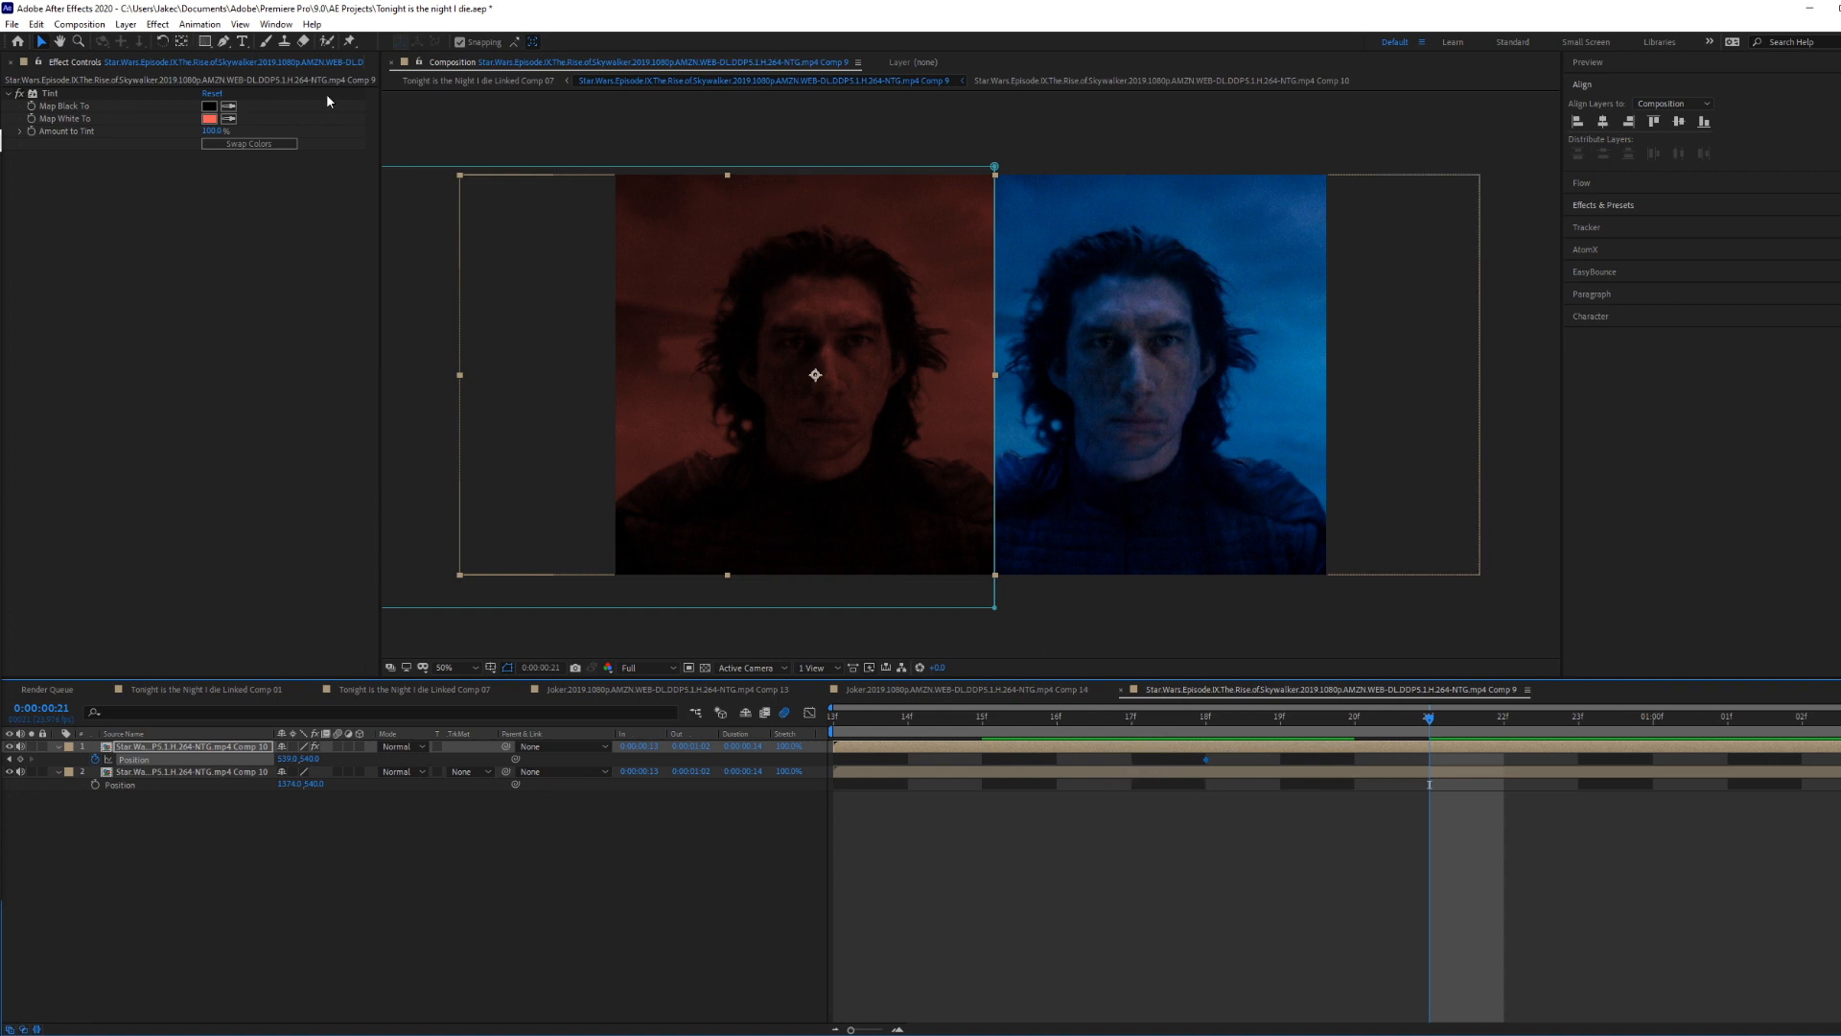
Step: Keyframe the red-tinted Star Wars layer's horizontal slide, with a Position keyframe of 539, 540 at frame 22
click(1220, 726)
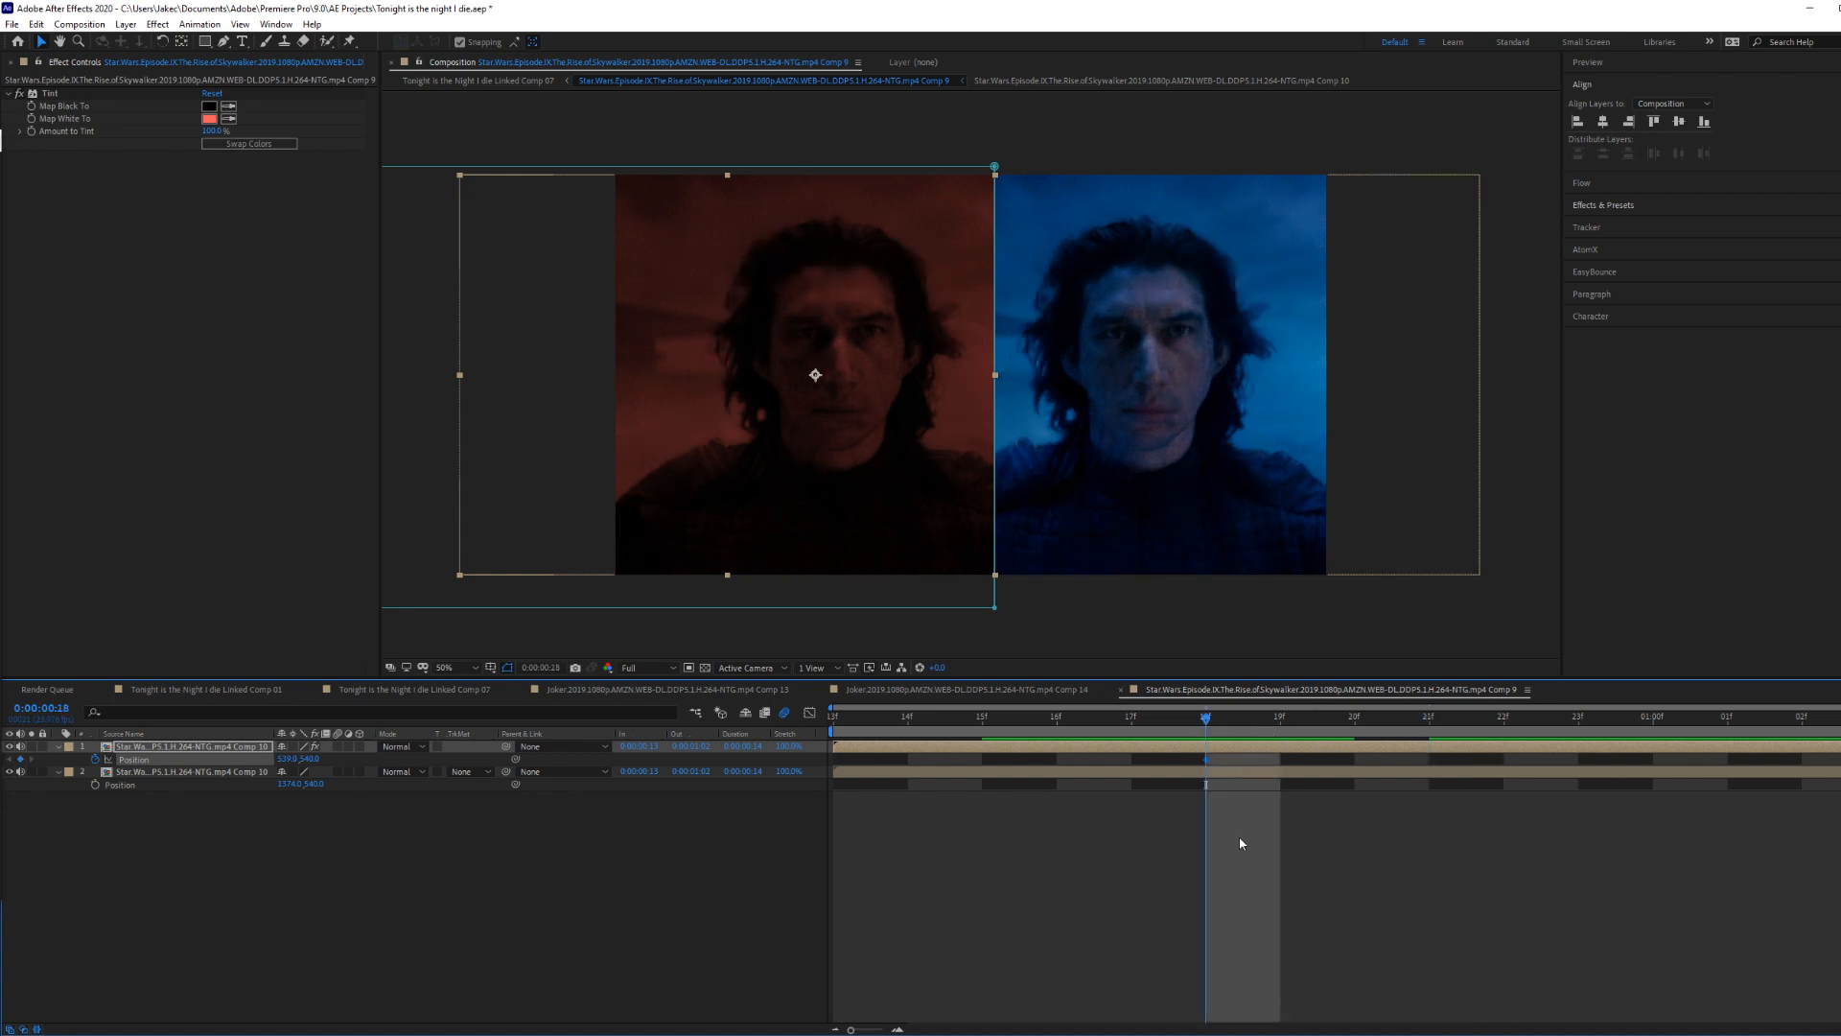
click(1240, 833)
click(1218, 751)
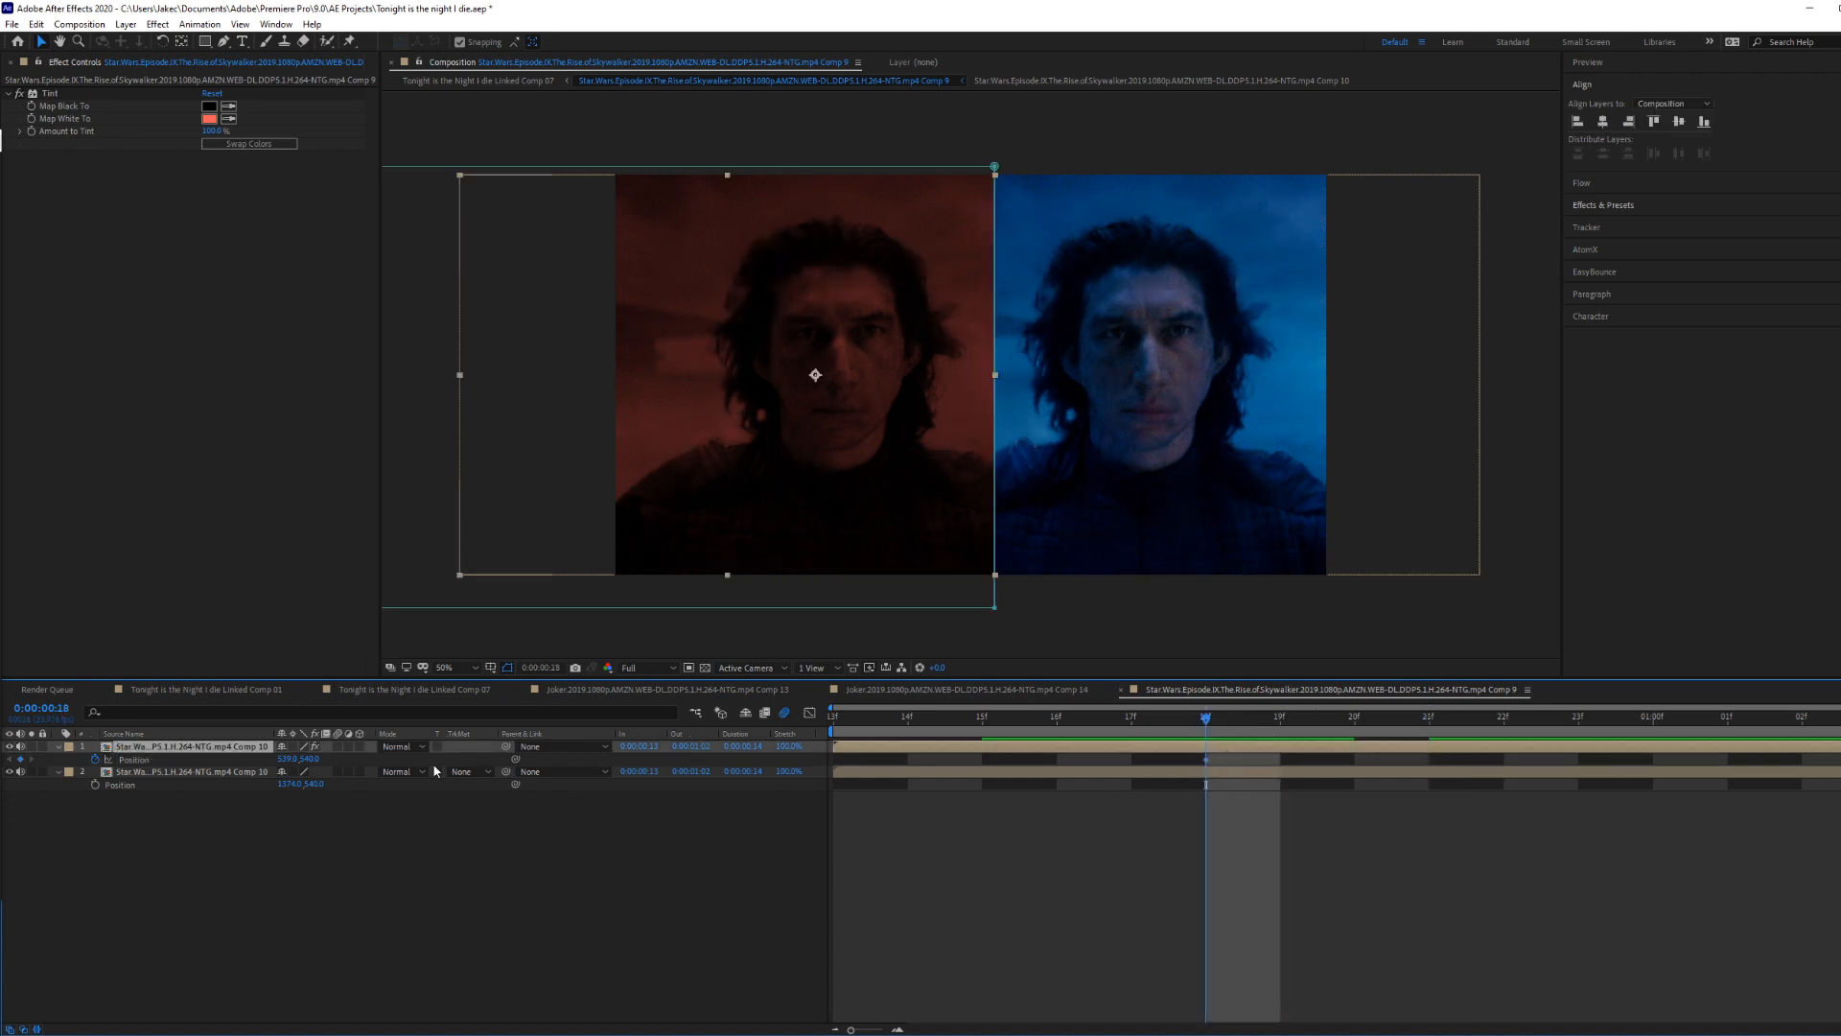
click(1506, 722)
drag(286, 759, 637, 786)
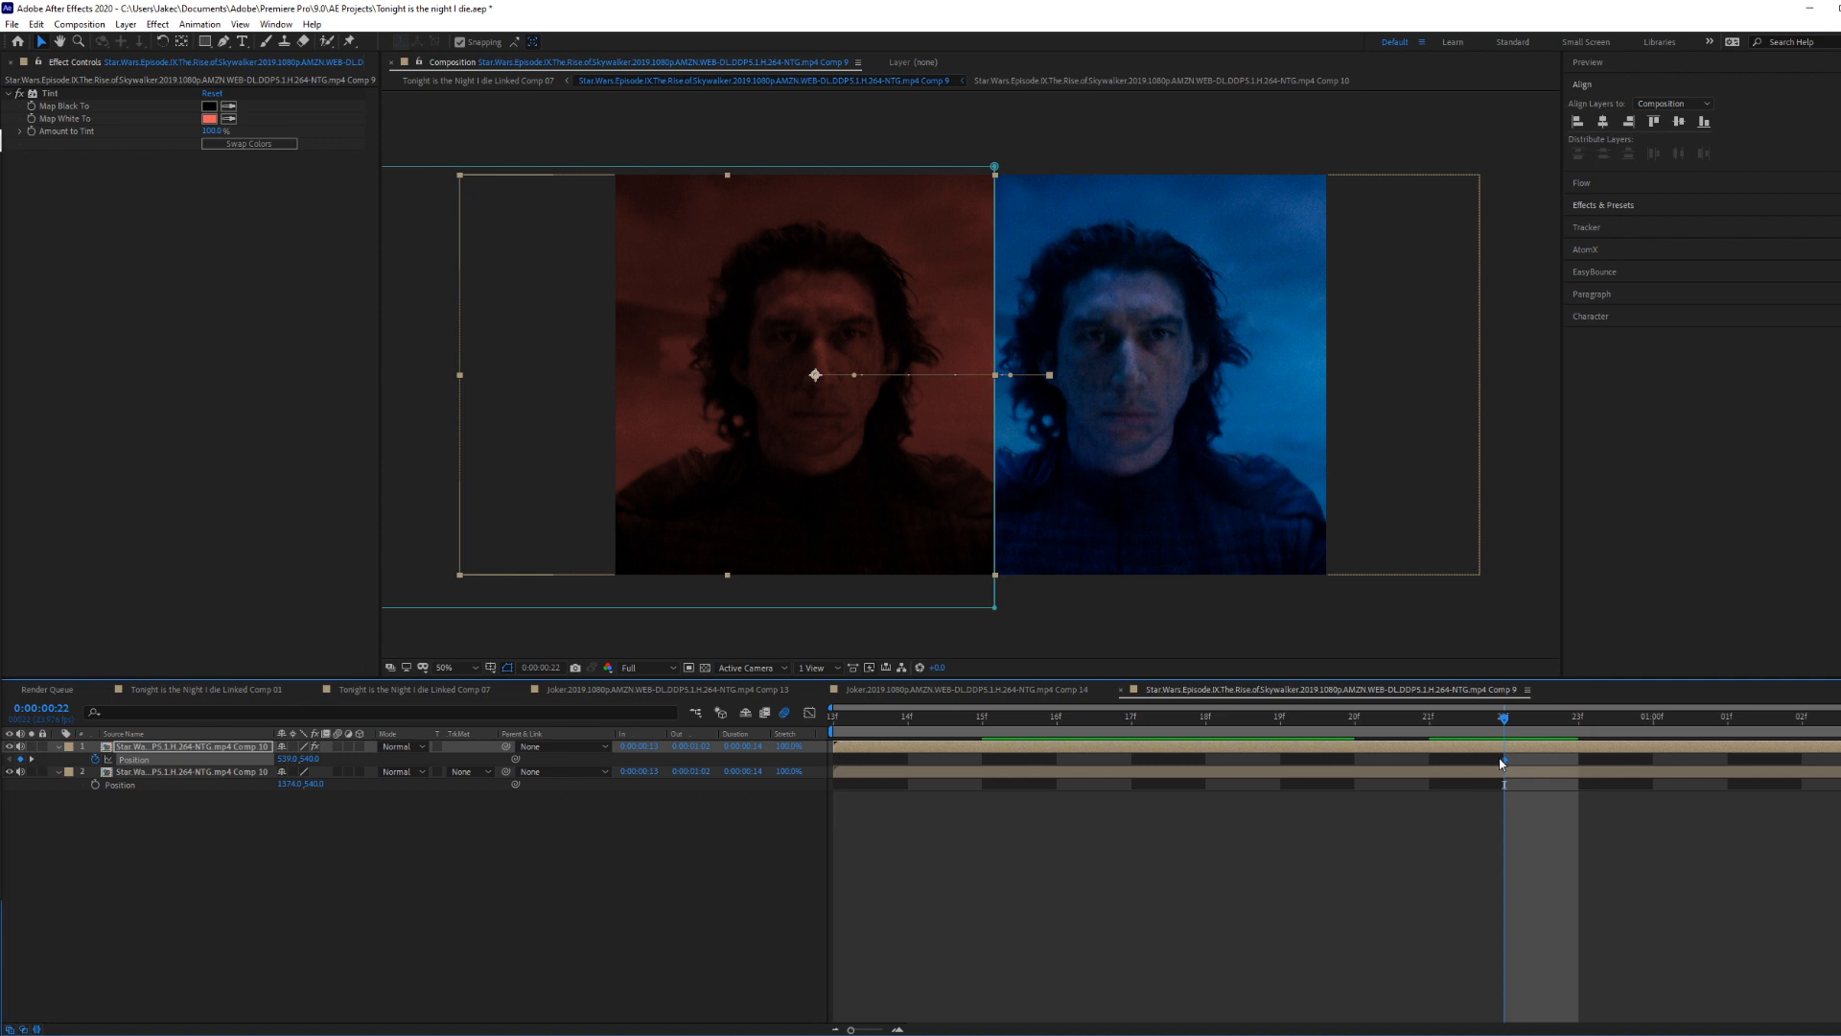
Step: Apply Easy Ease Out to the red-tinted layer's Position keyframe at frame 22 and select the slide's keyframes
right_click(1504, 757)
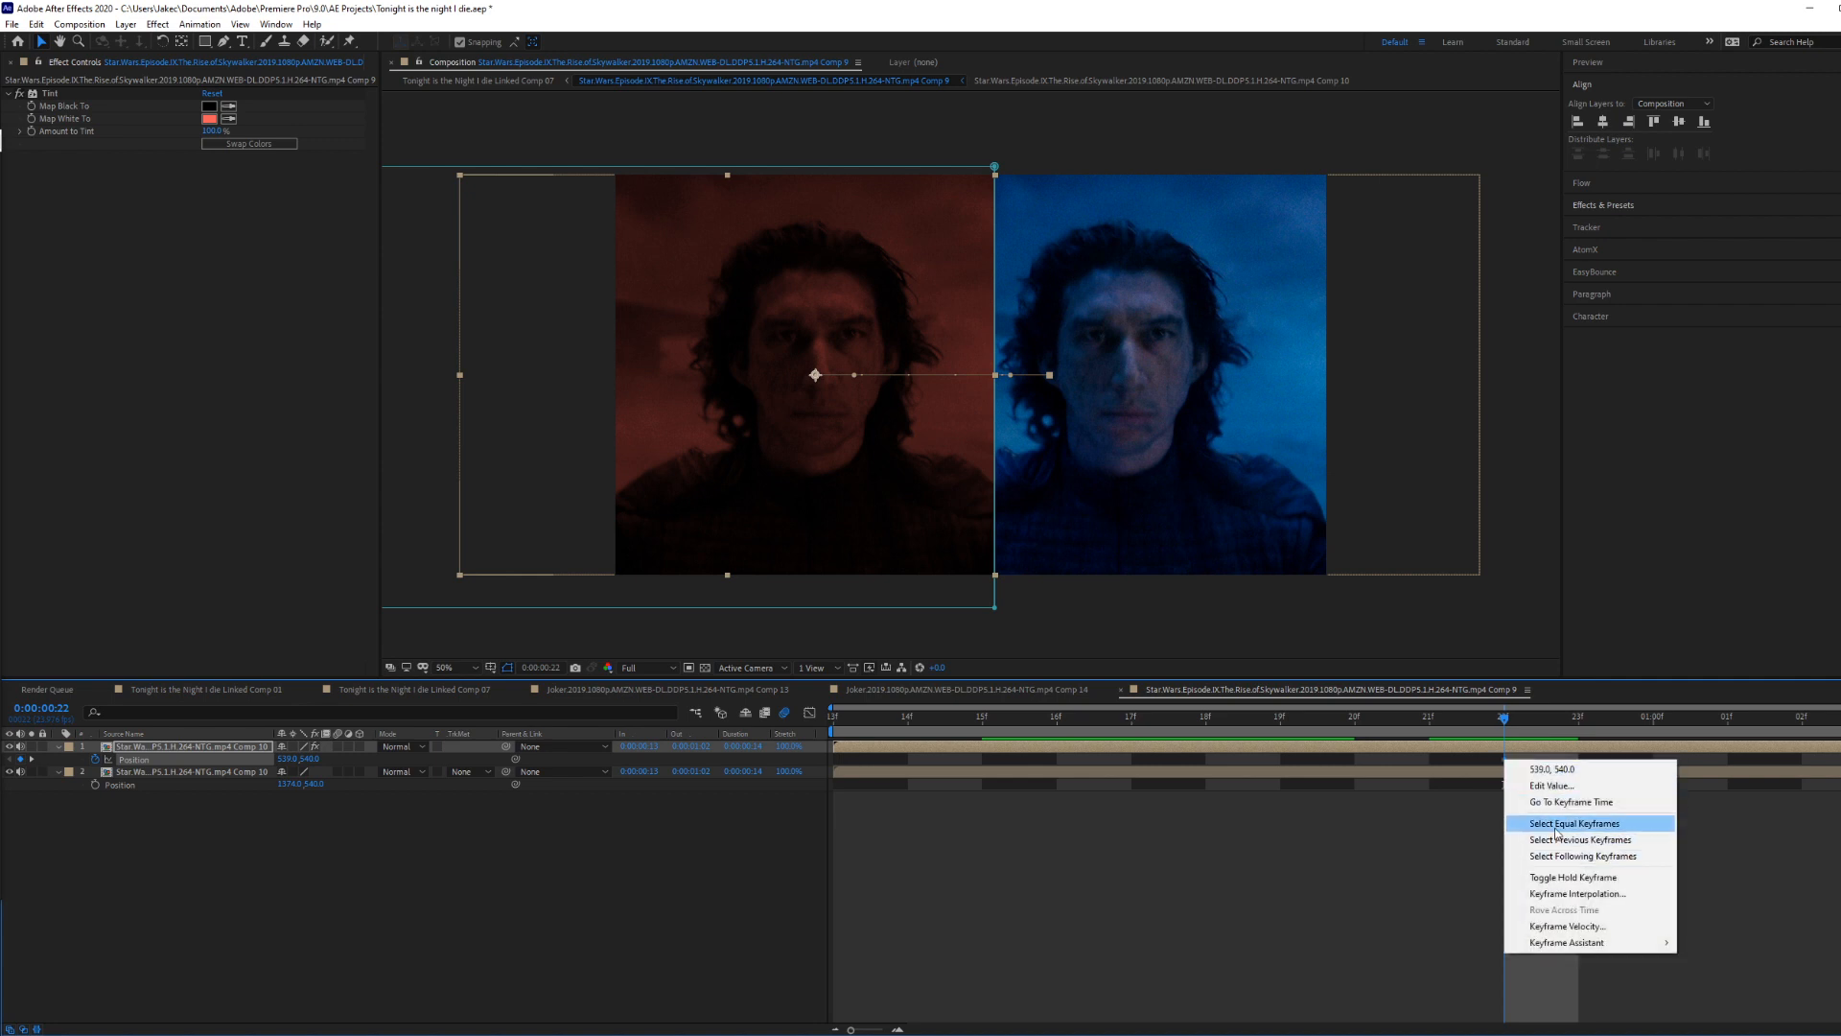
mouse_move(1569, 943)
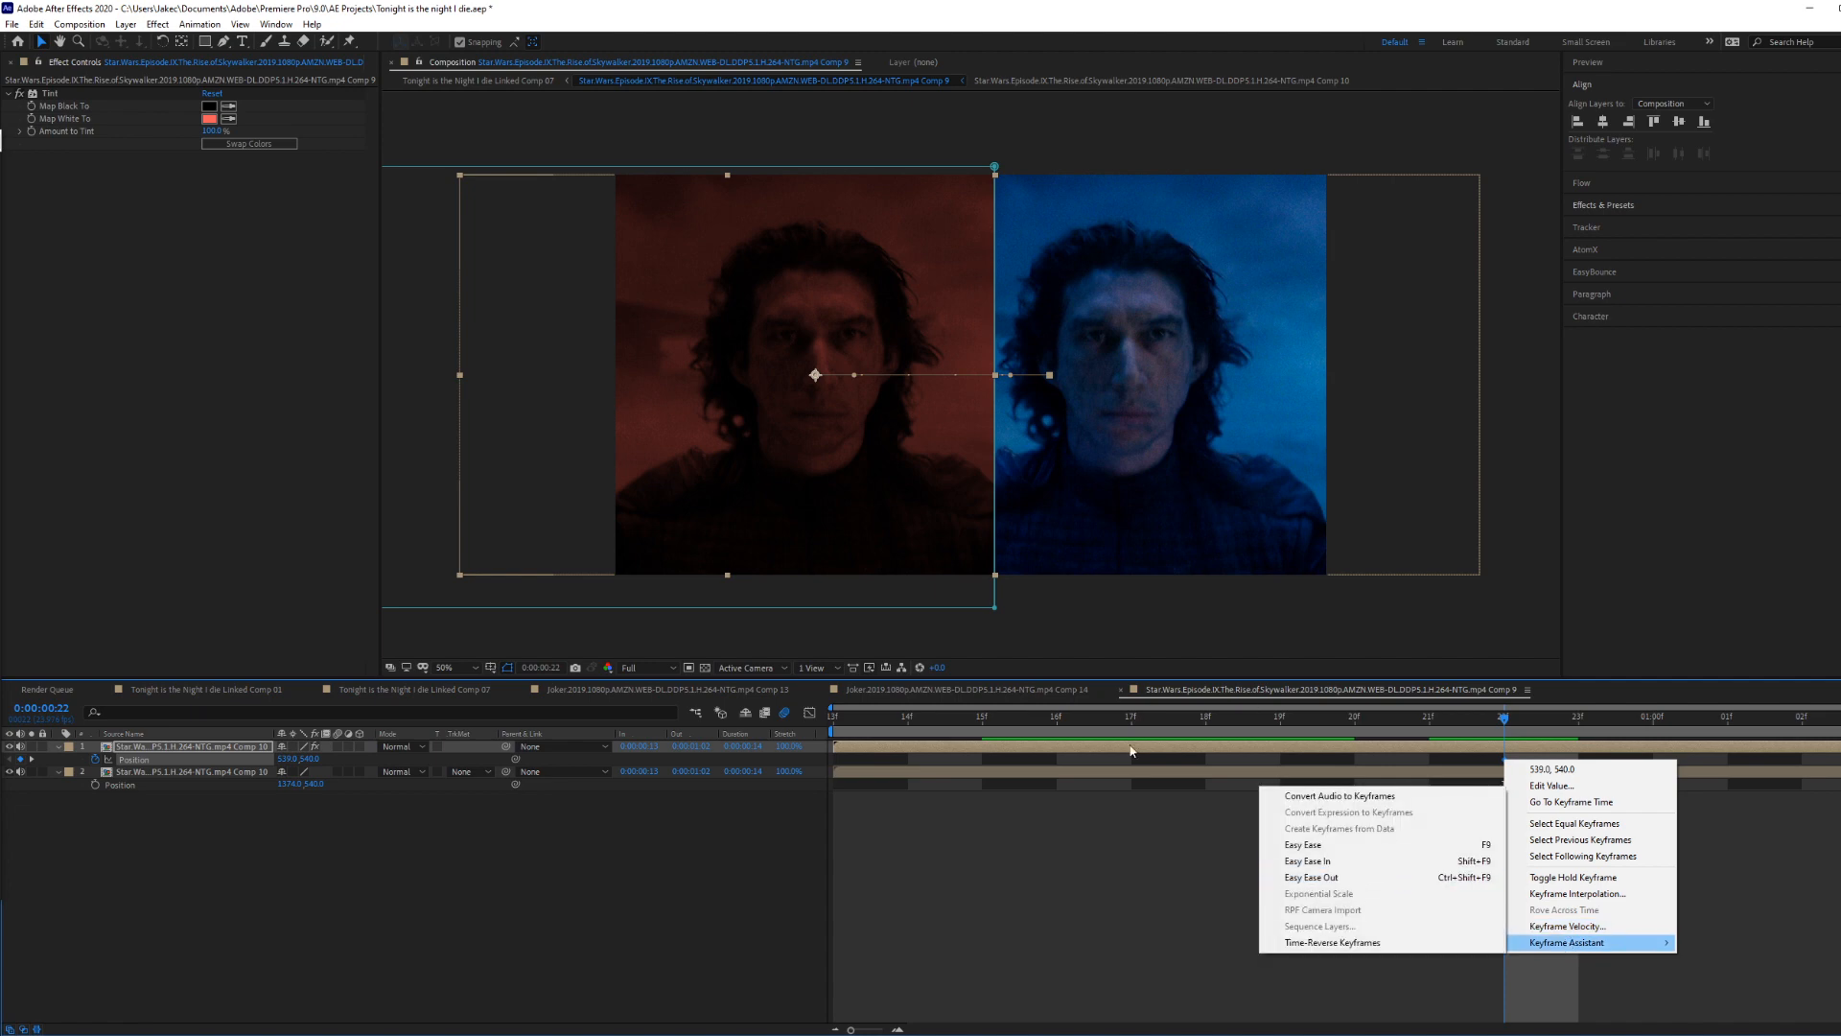
click(1398, 883)
drag(1474, 756, 1811, 762)
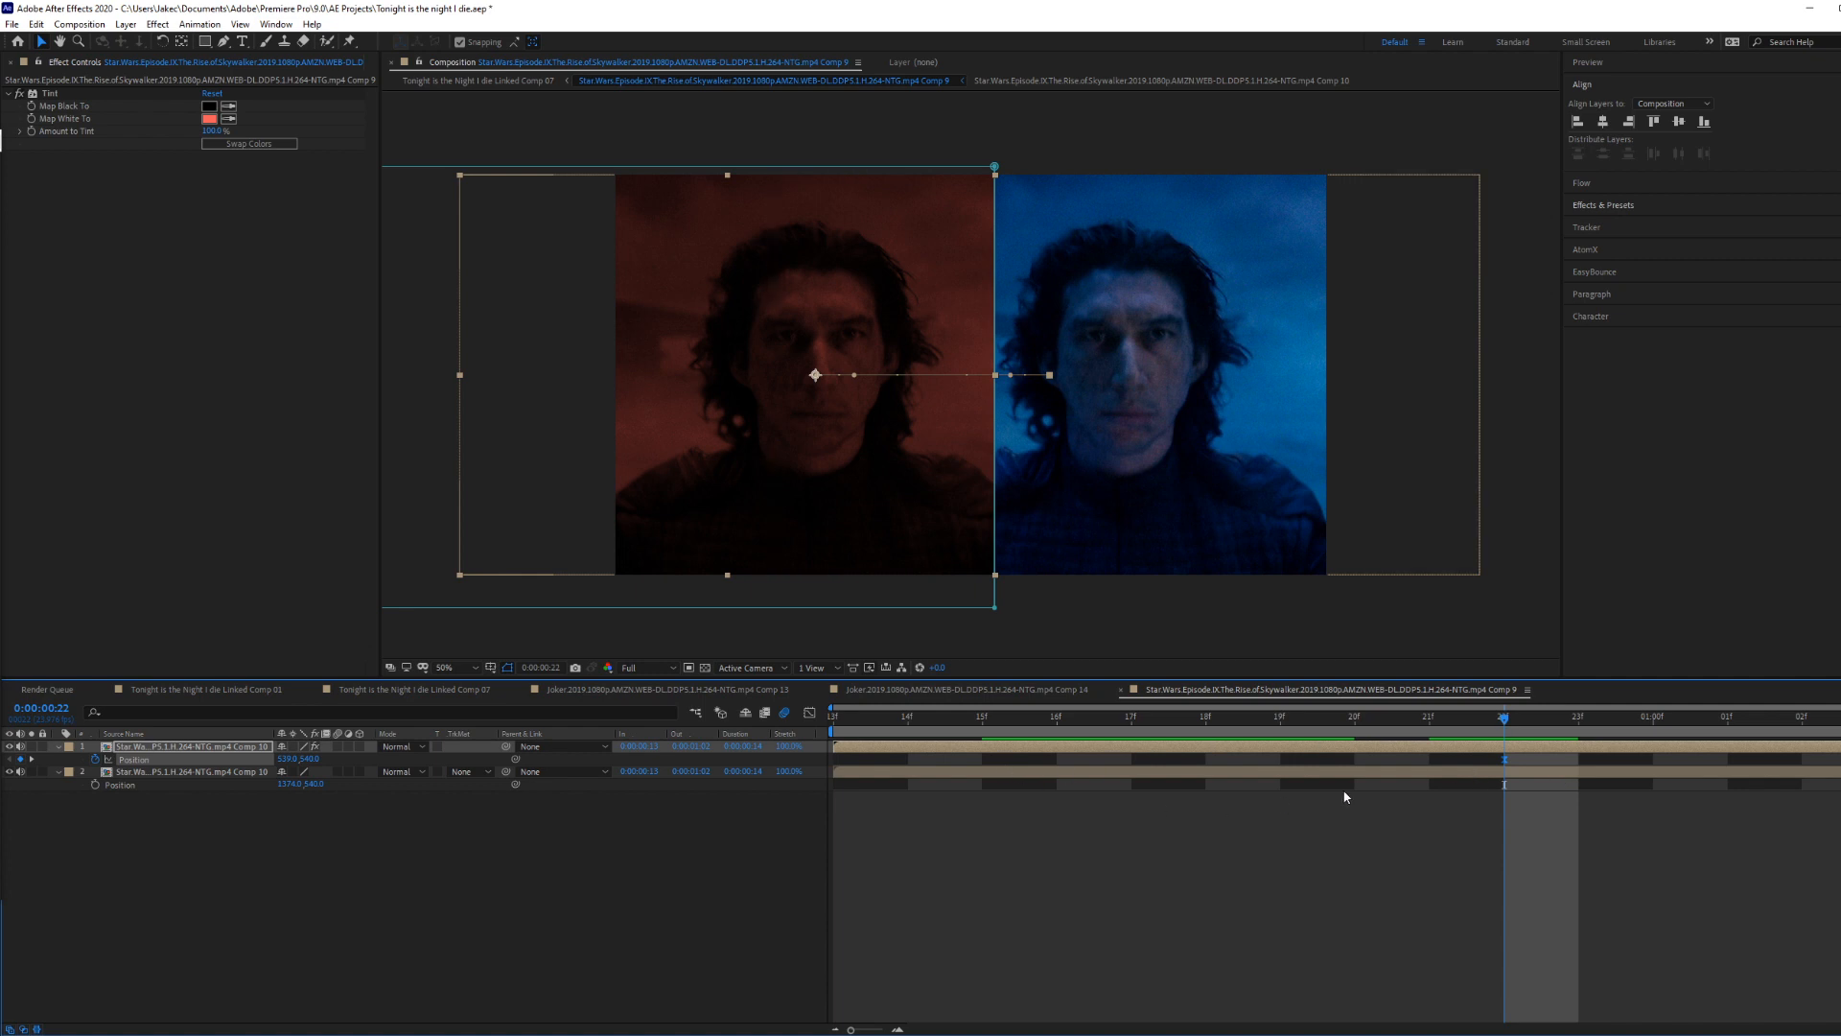
Step: Lengthen the outgoing ease of the red-tinted Star Wars layer's frame-22 Position keyframe in the speed graph, and preview the slide in Linked Comp 07
click(809, 713)
drag(1776, 911, 1724, 1000)
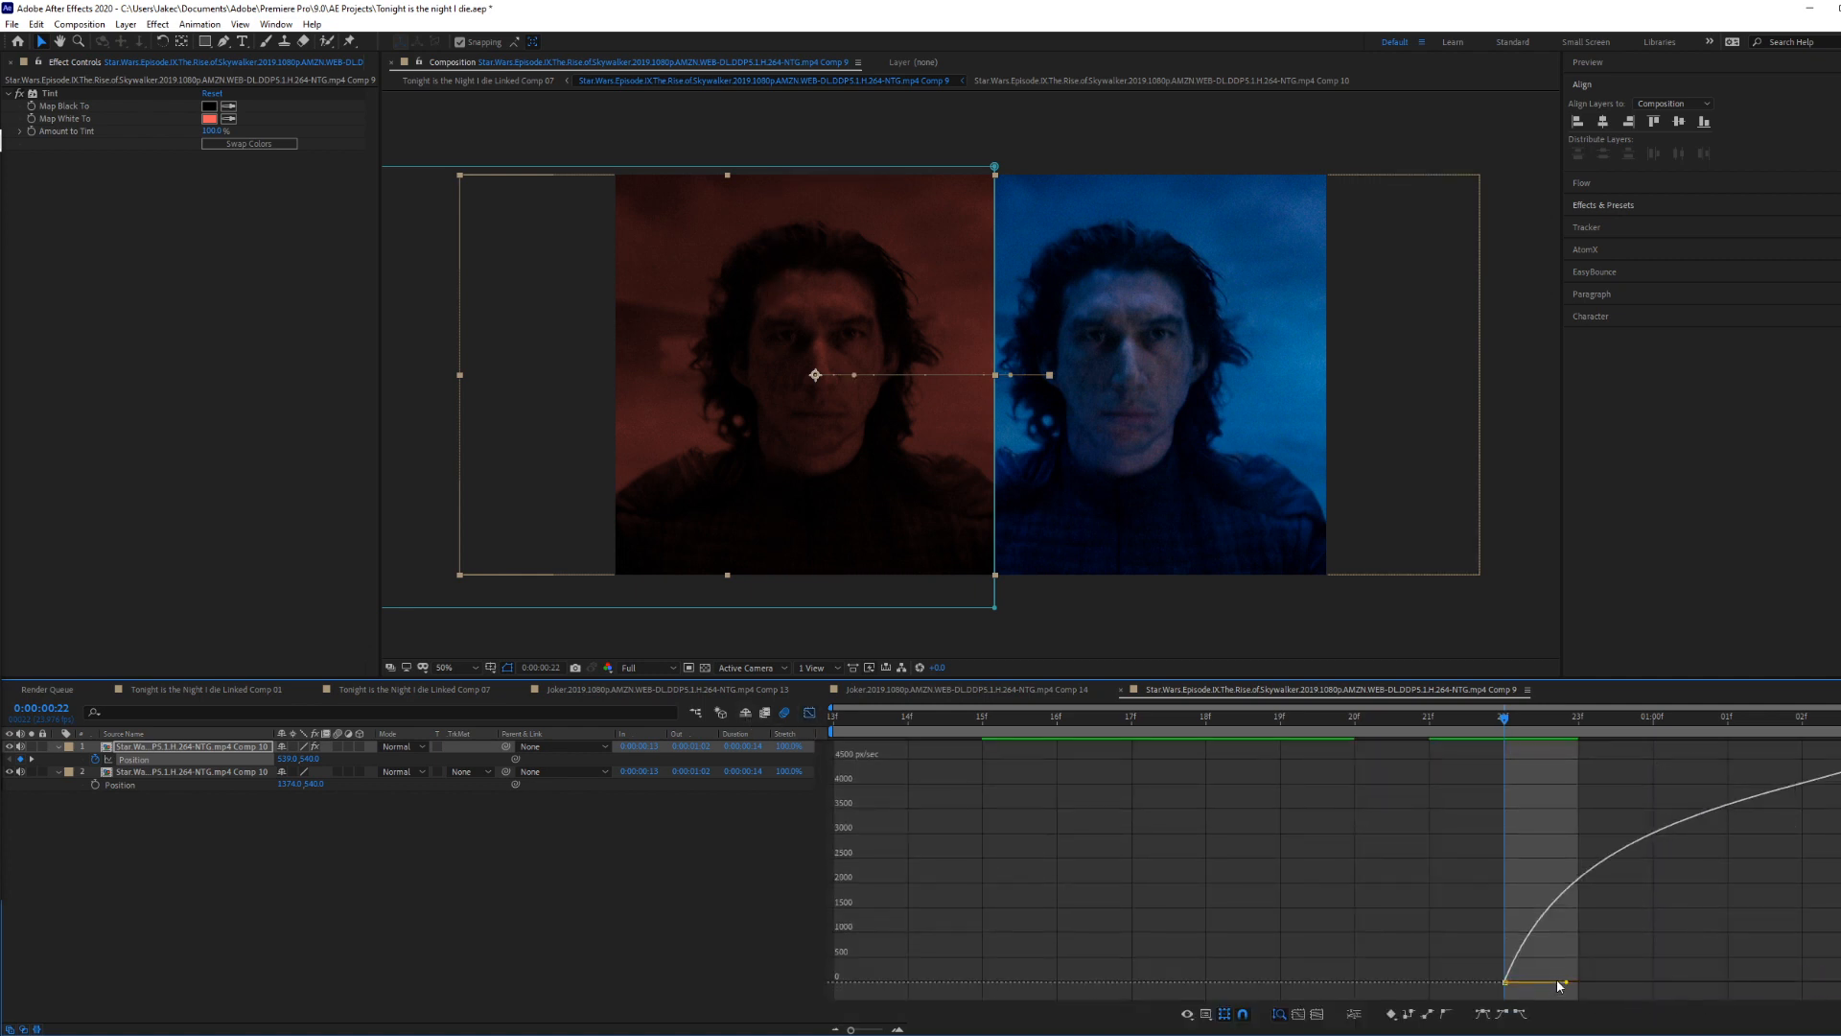
drag(1580, 984, 1675, 984)
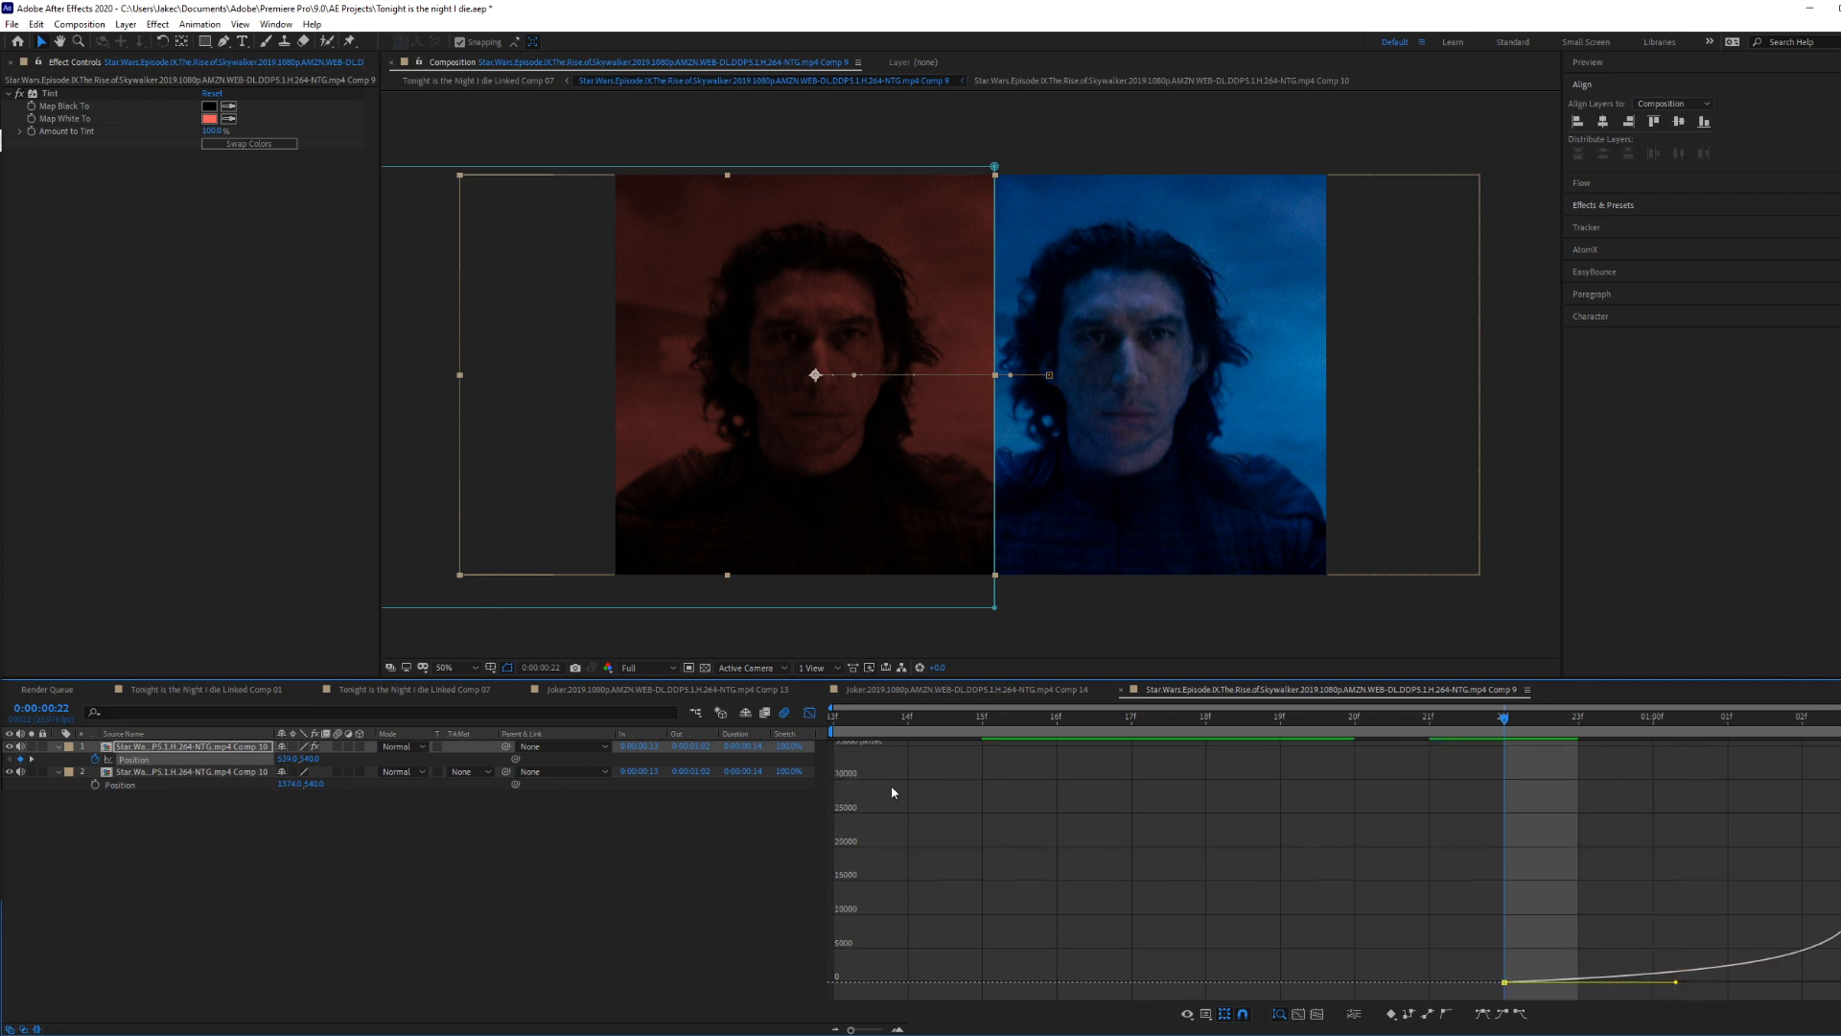
click(812, 712)
key(space)
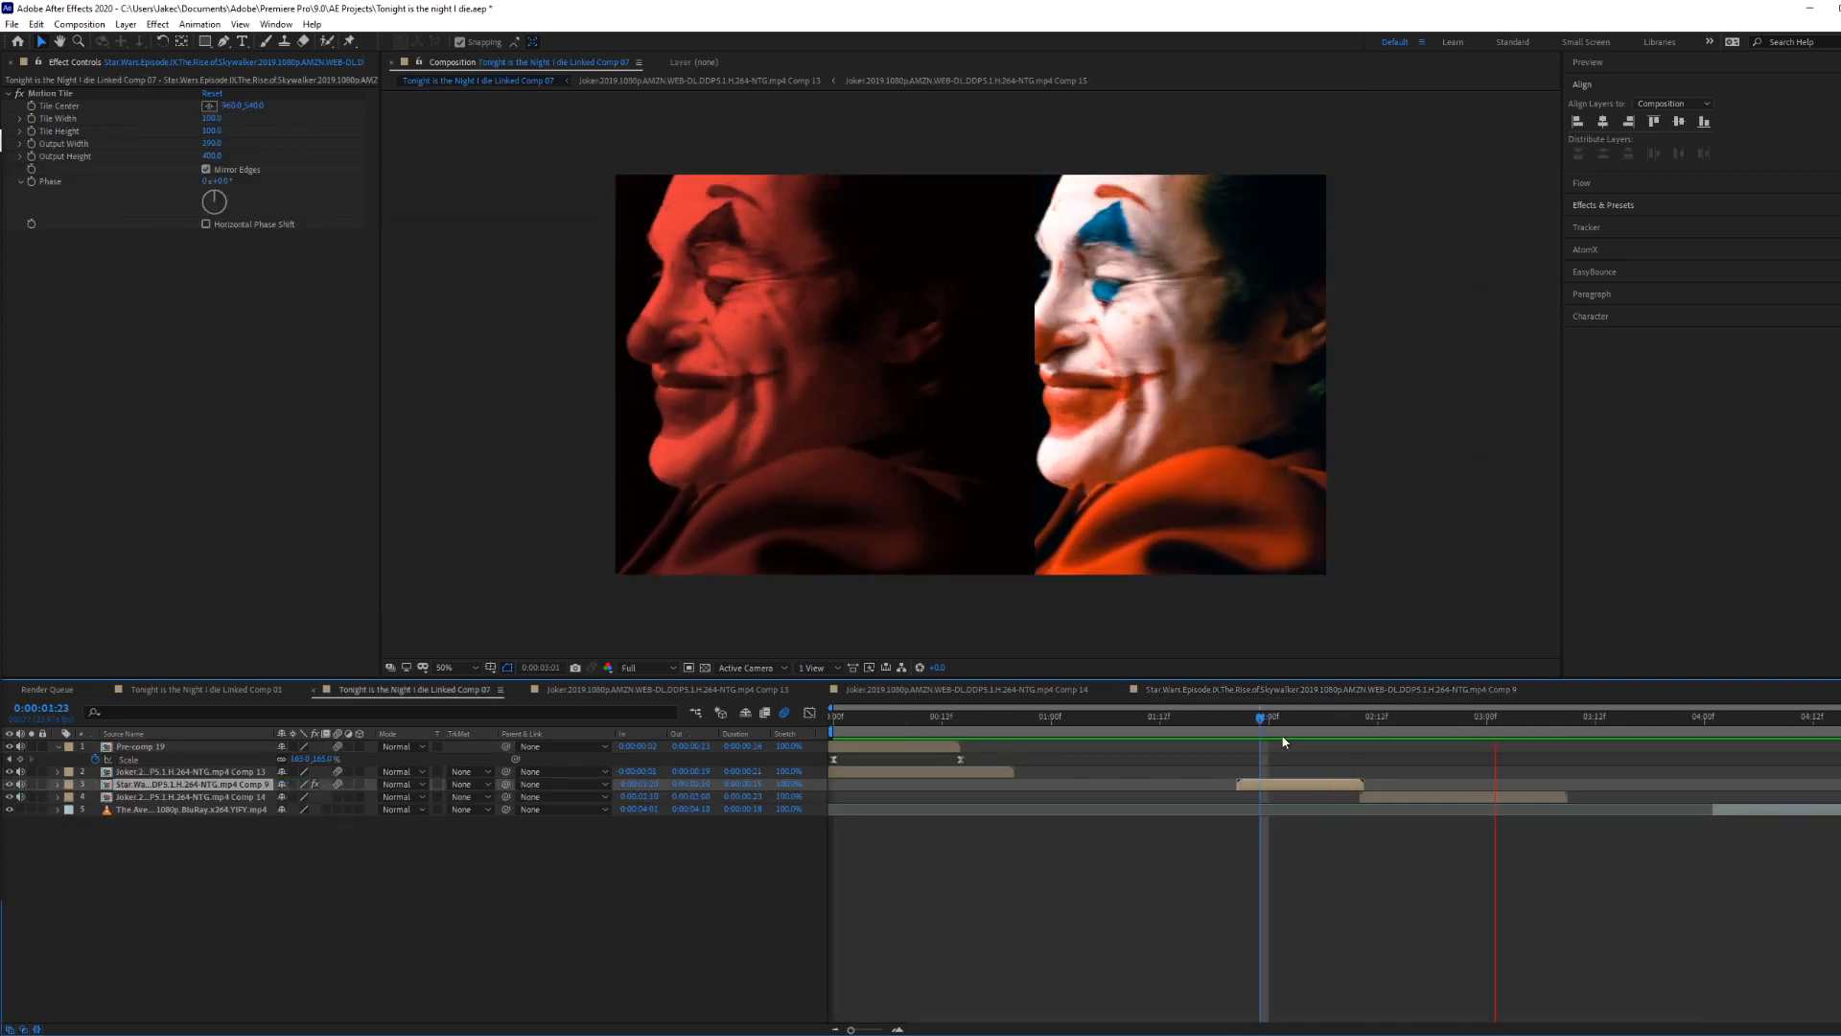
click(1246, 720)
click(1362, 720)
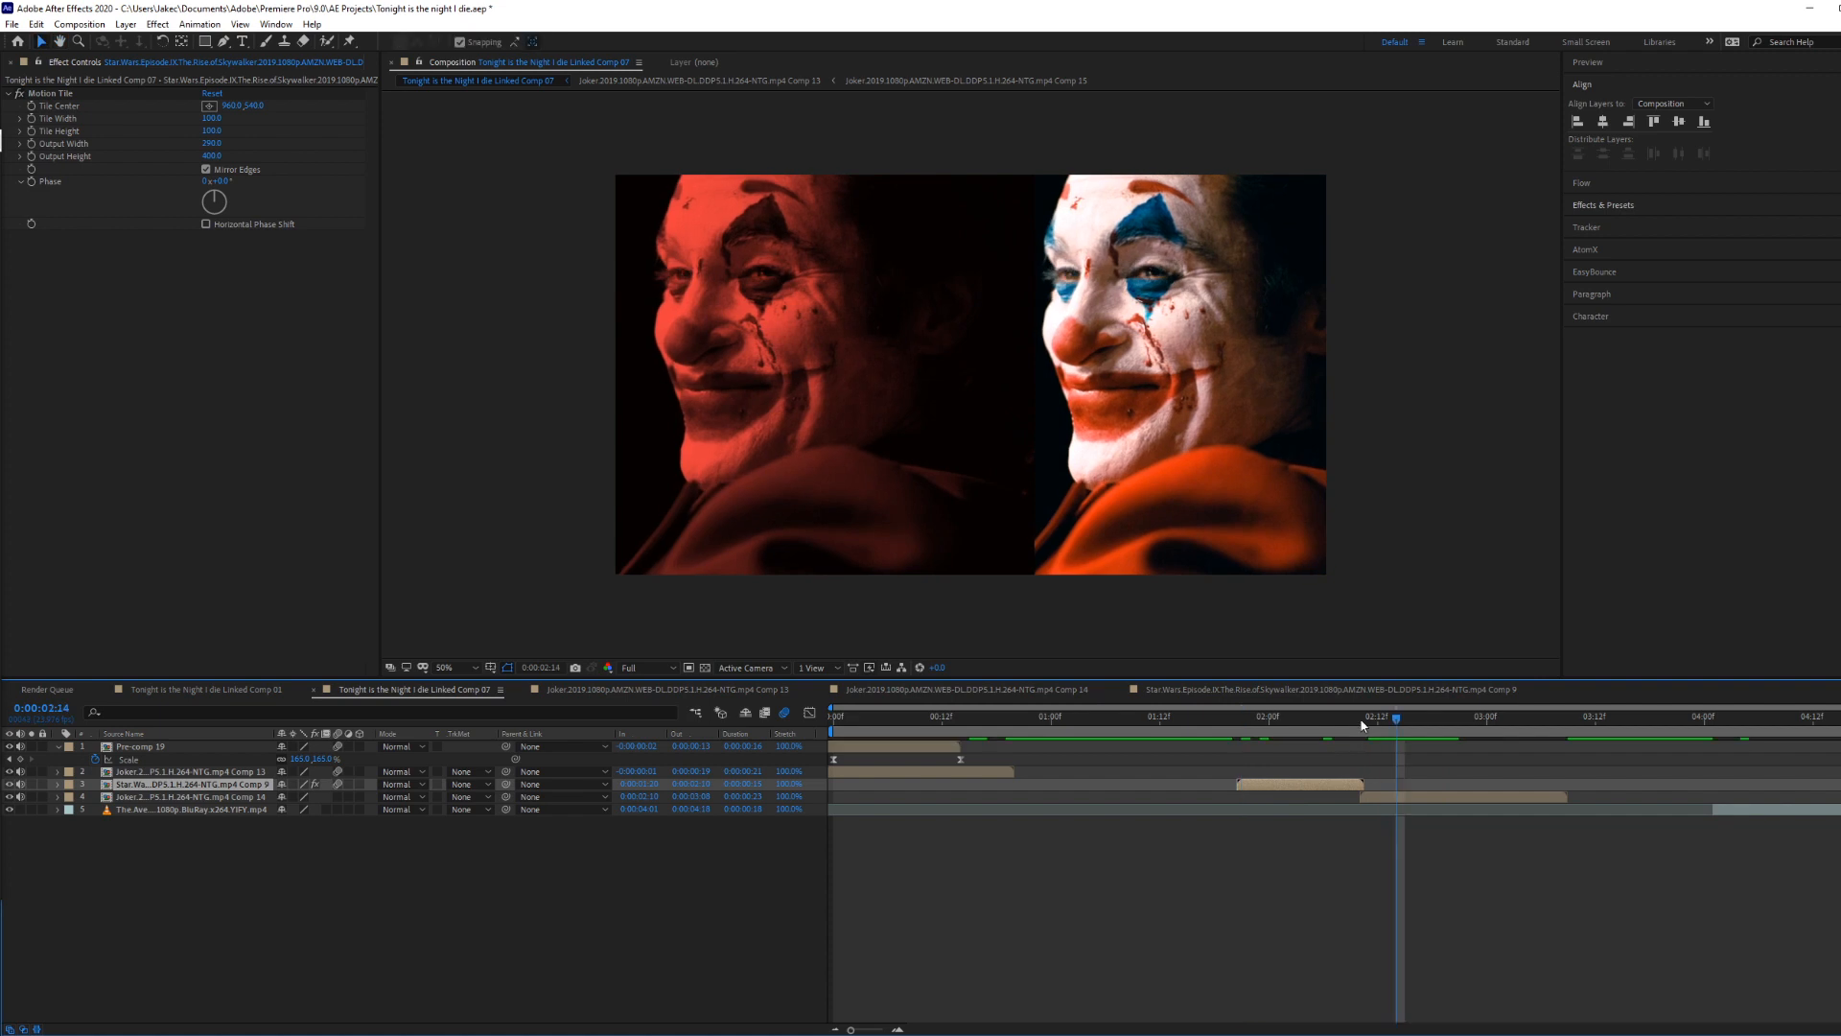
drag(1372, 720, 1299, 731)
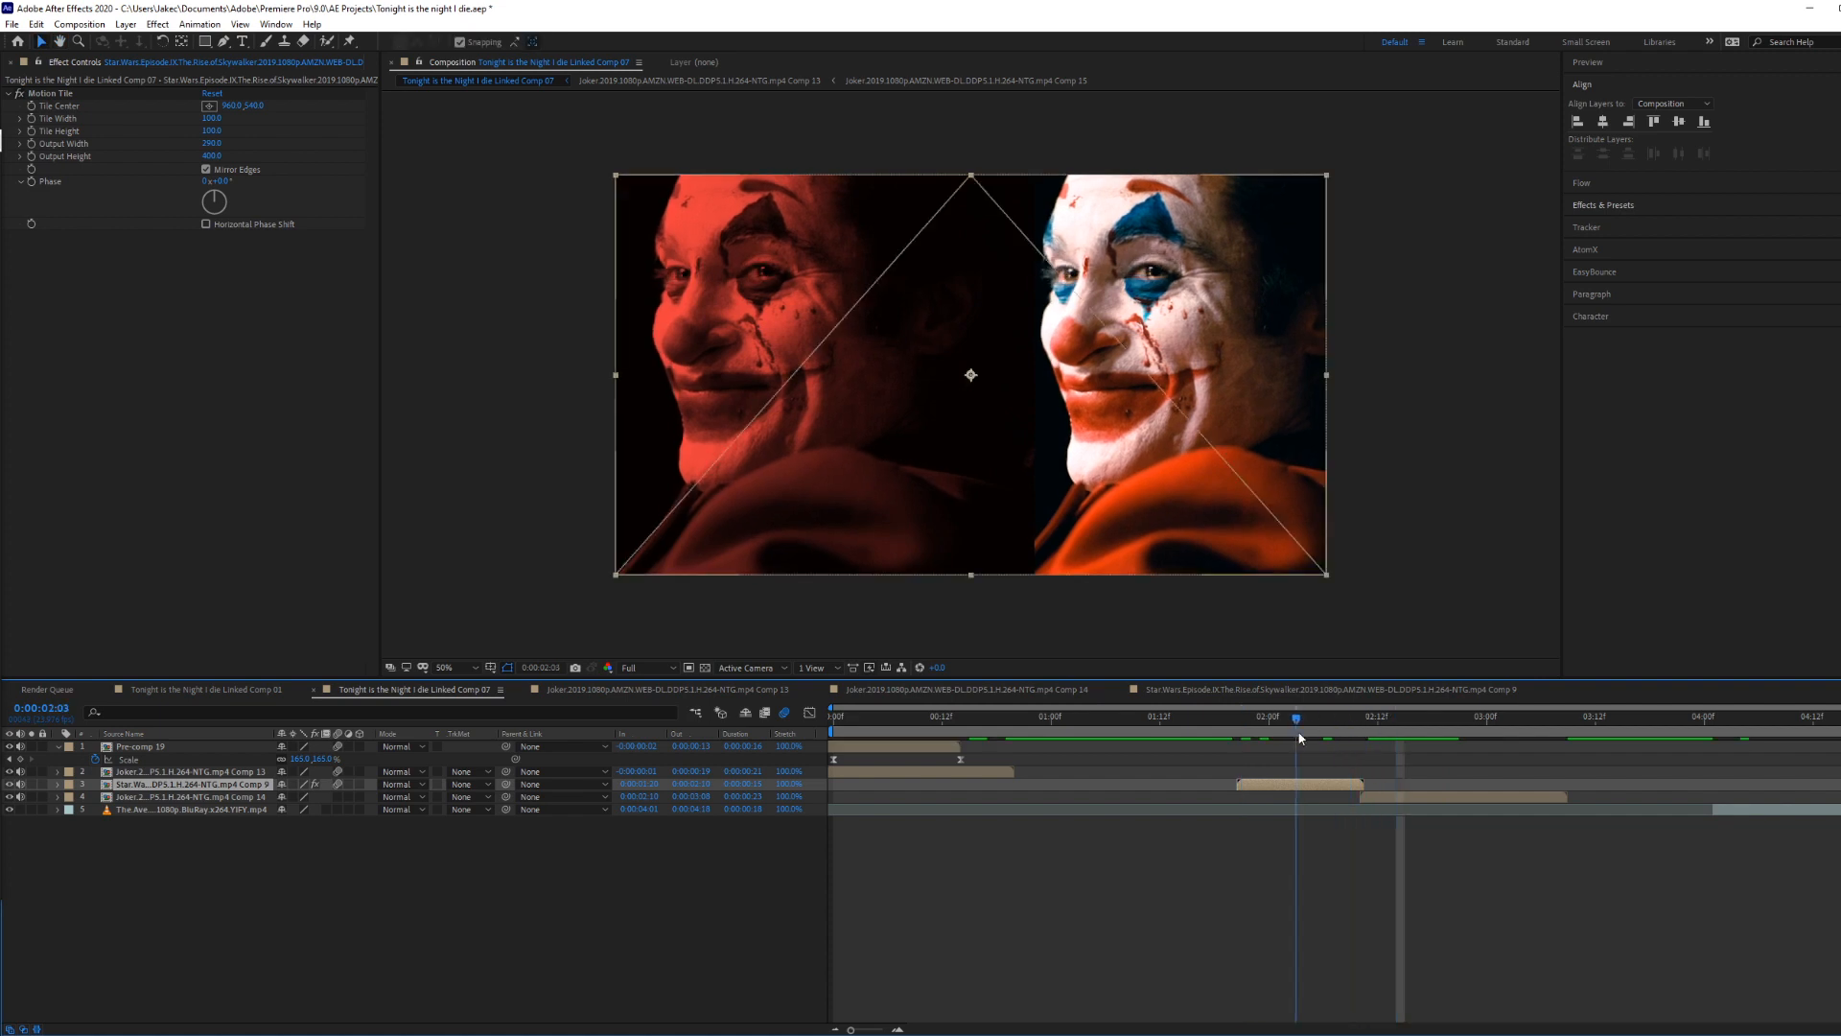
Step: In the Joker Comp 14 pre-composition, keyframe the red-tinted layer's Position at 971, 540 at 0:00:02:10 and about 1330, 540 at 0:00:02:17
click(966, 689)
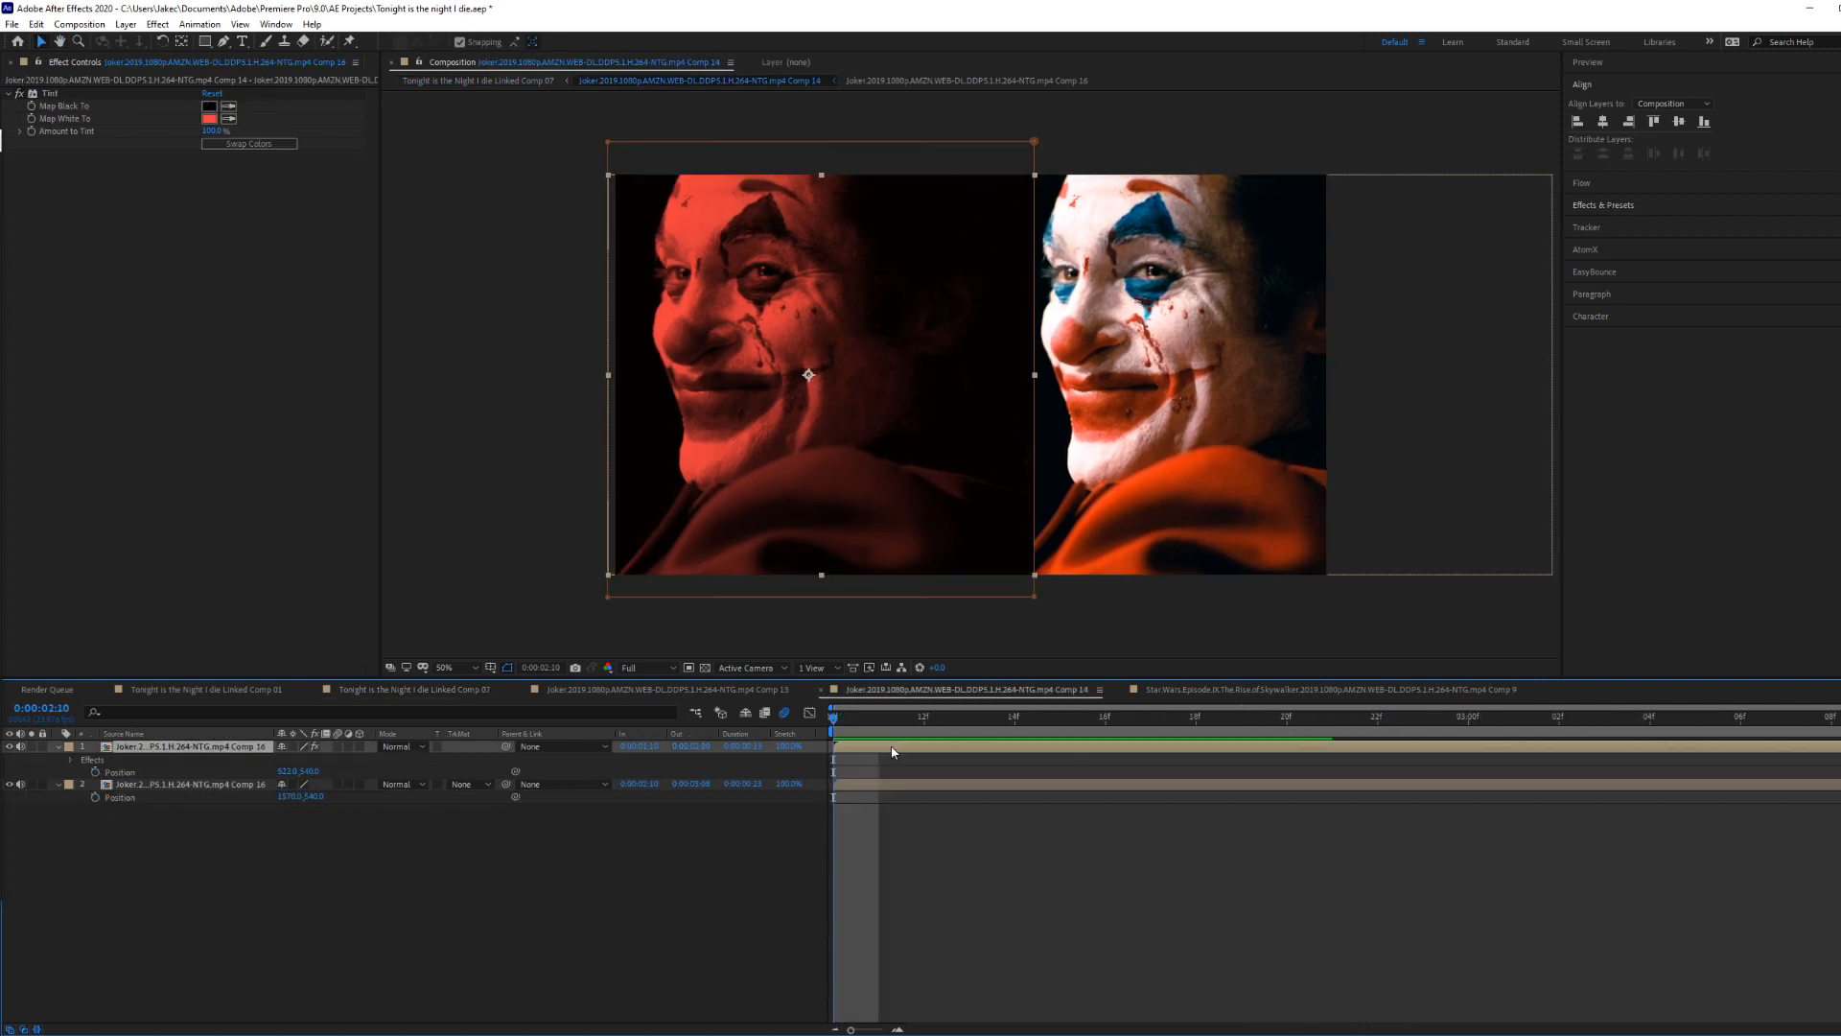
key(u)
key(p)
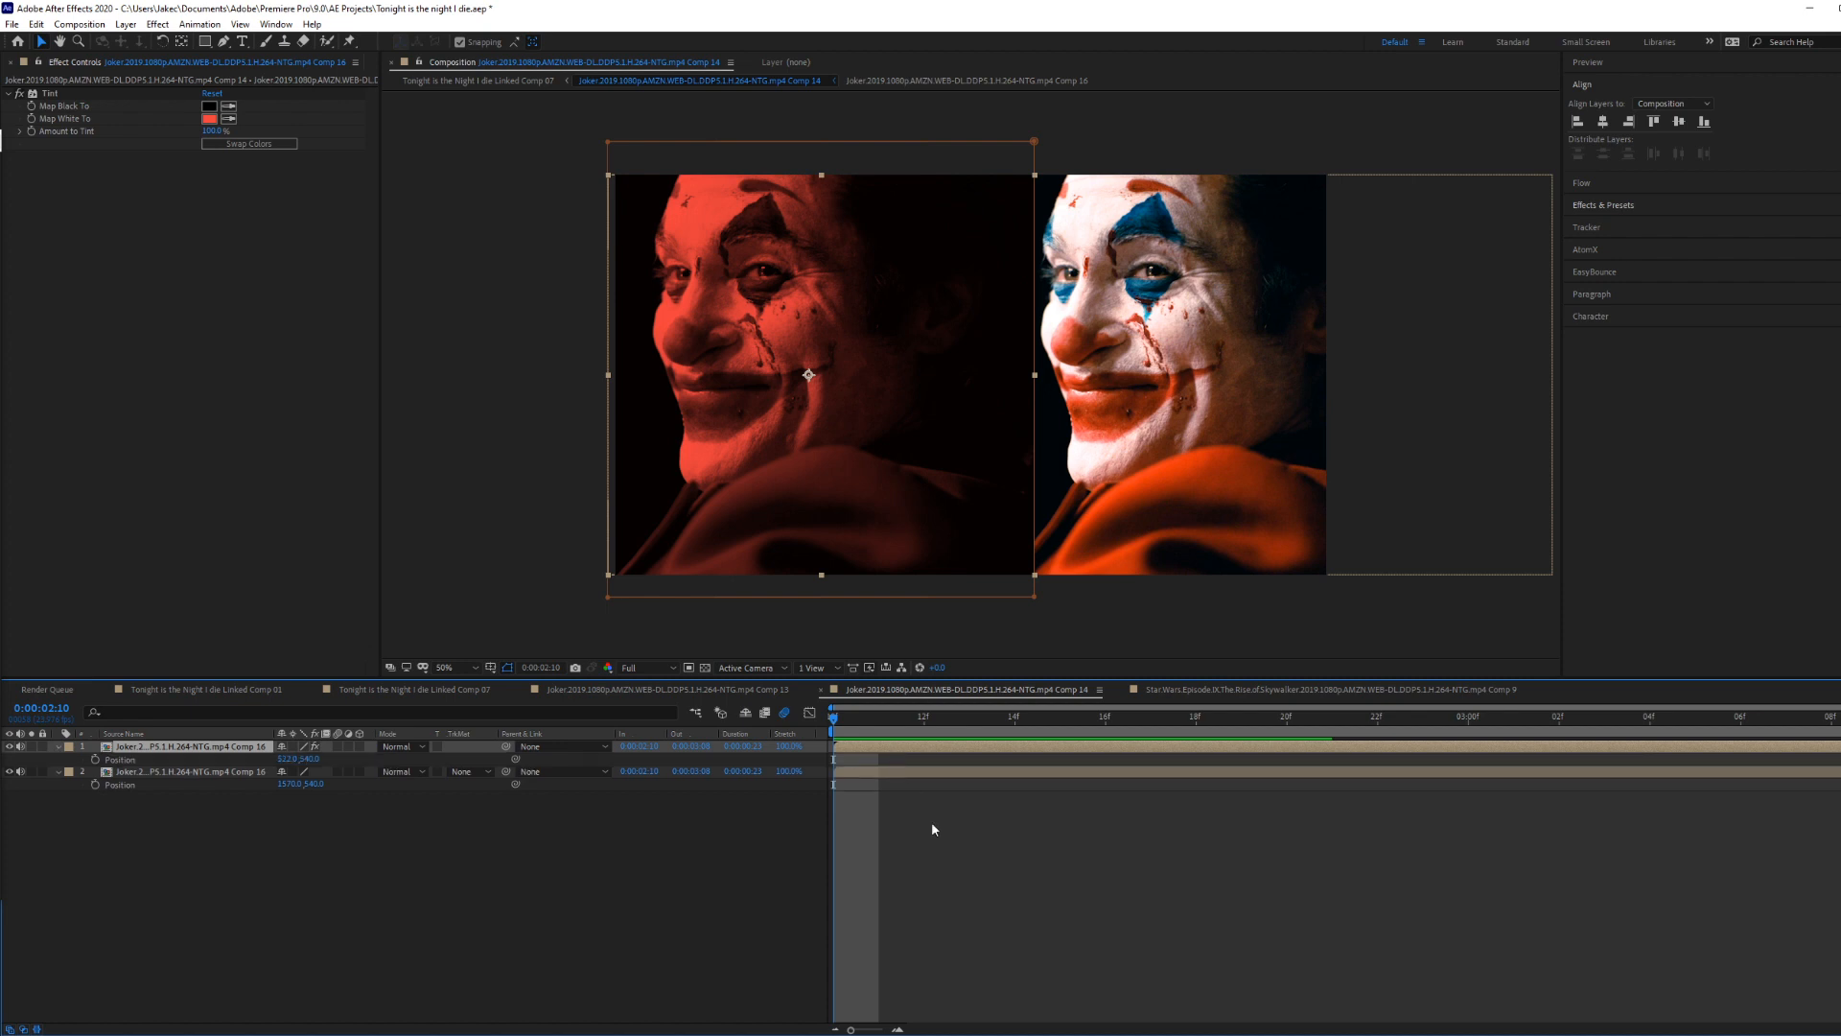
click(95, 760)
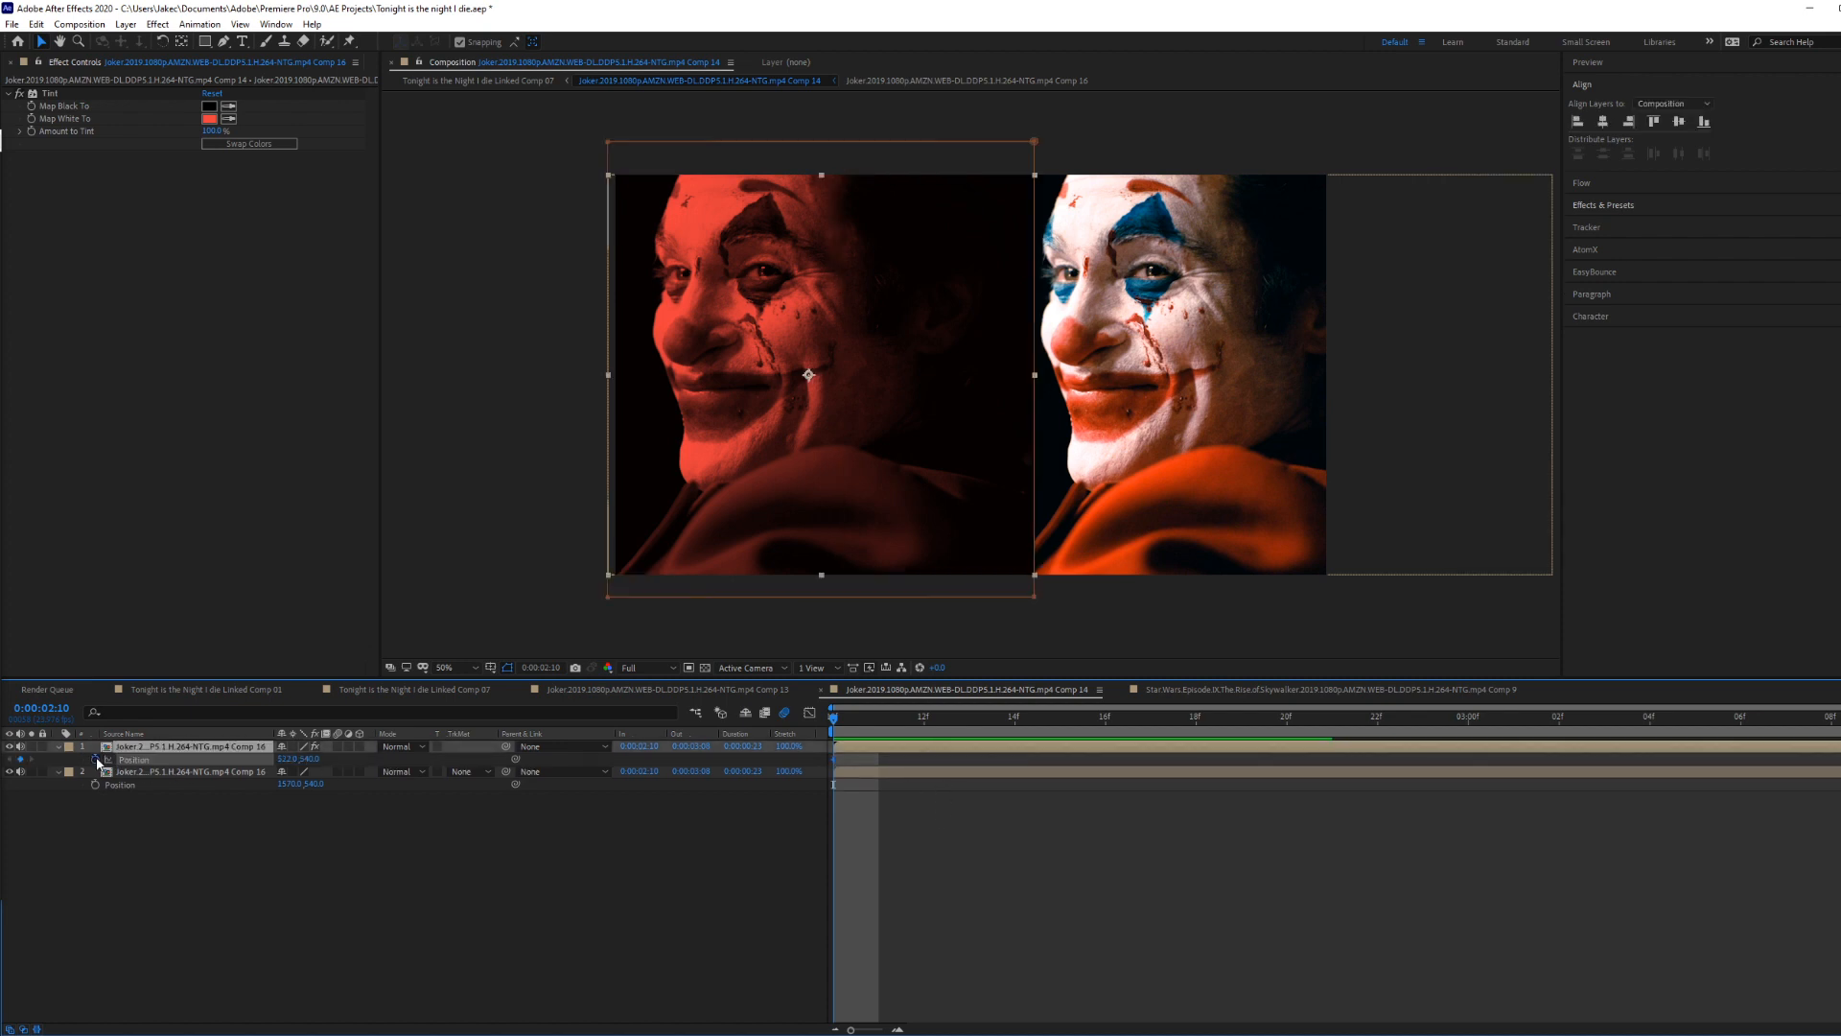
drag(286, 759, 923, 762)
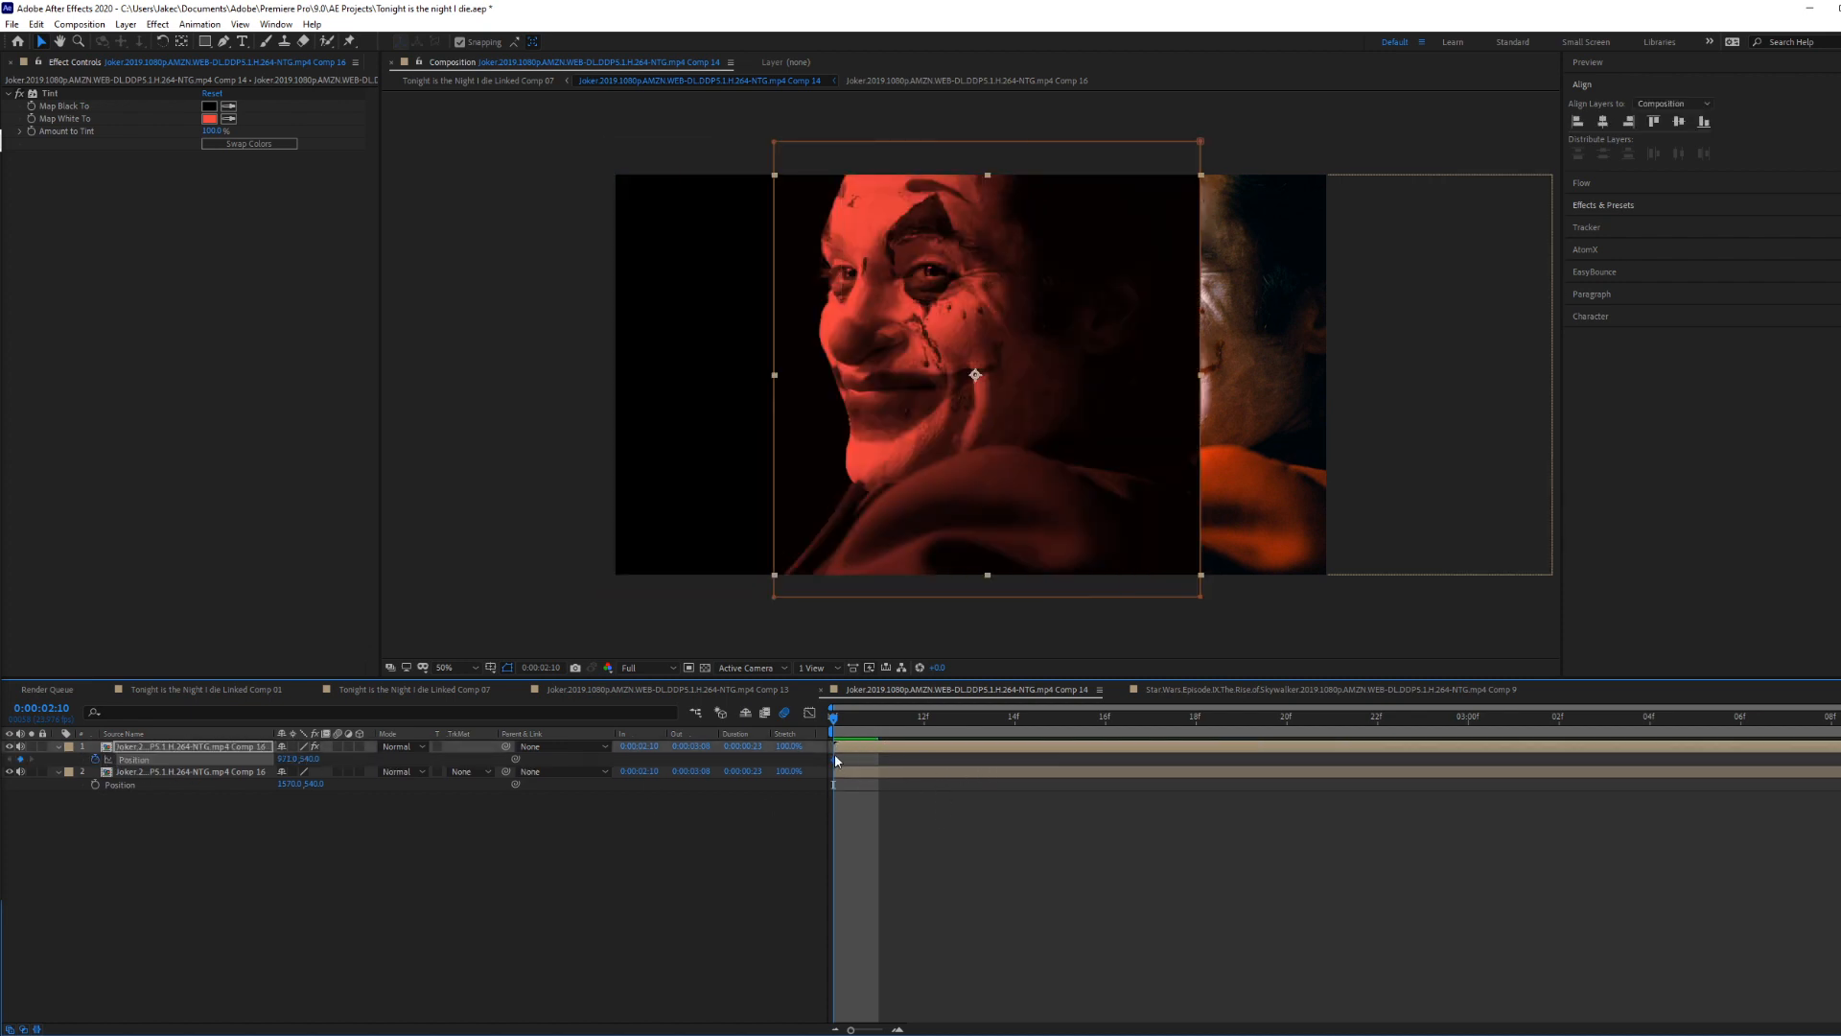
key(space)
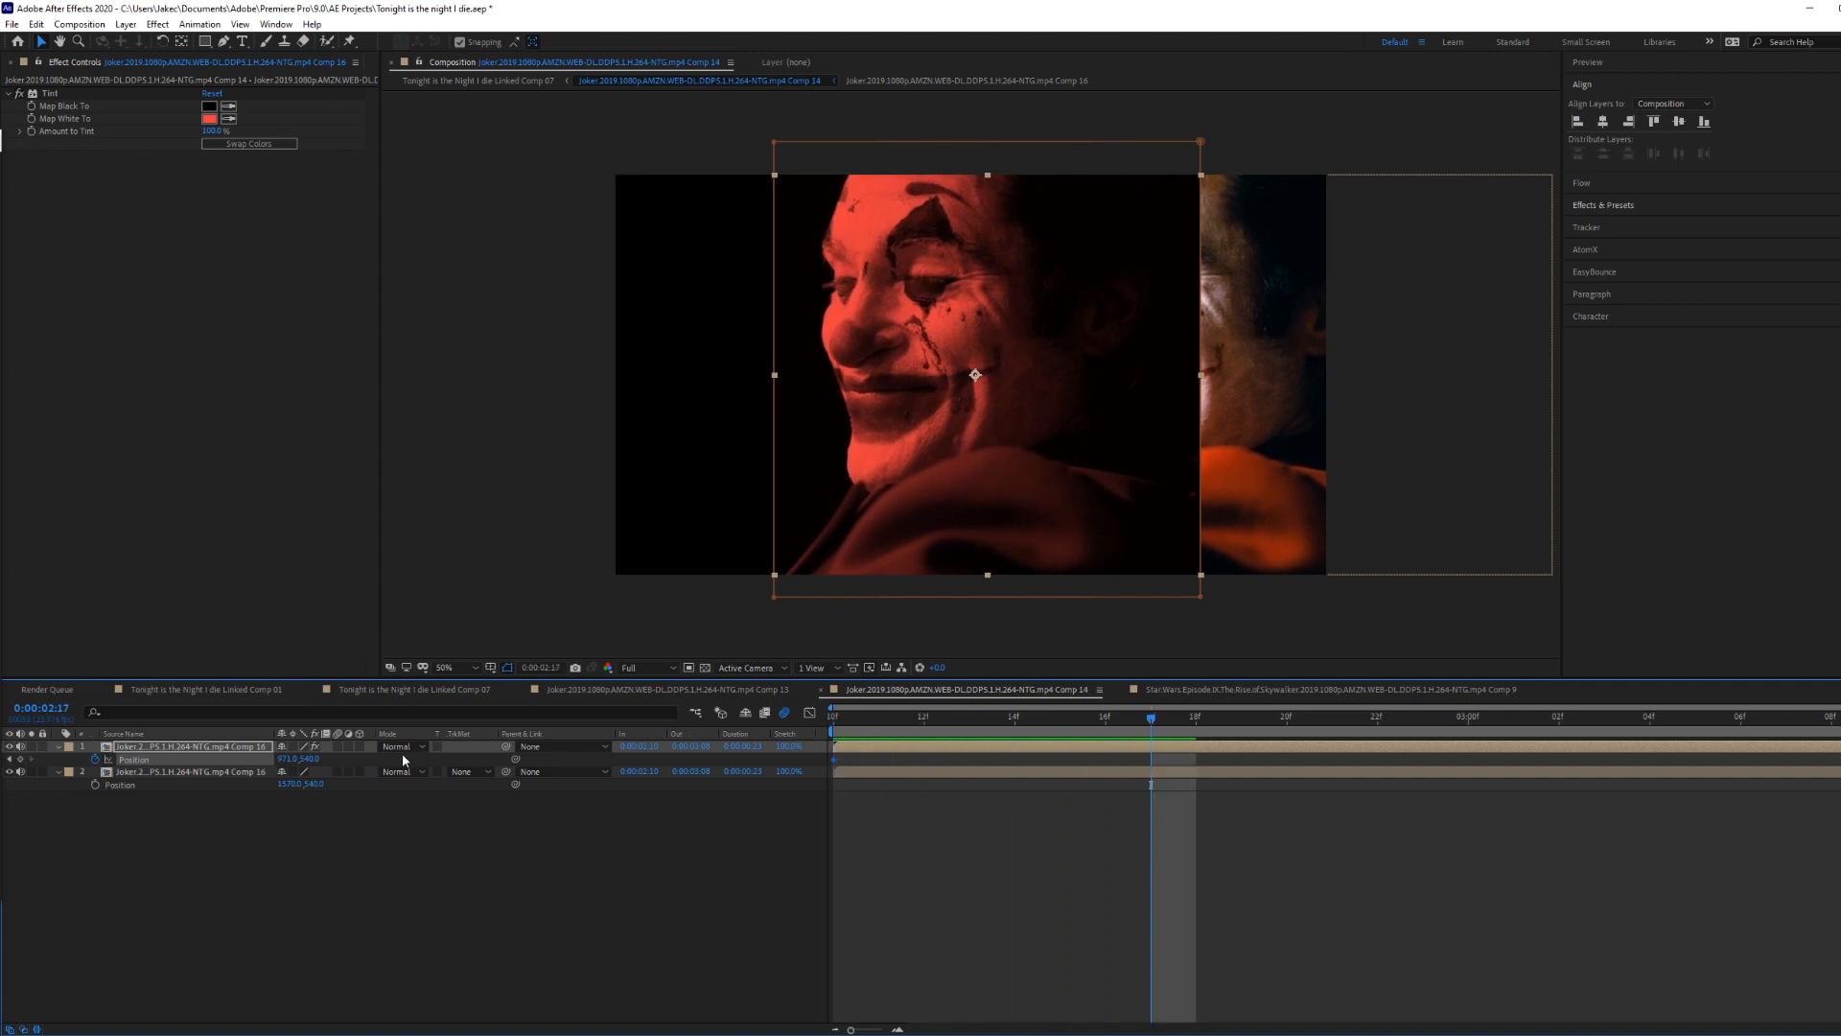
drag(292, 764, 823, 820)
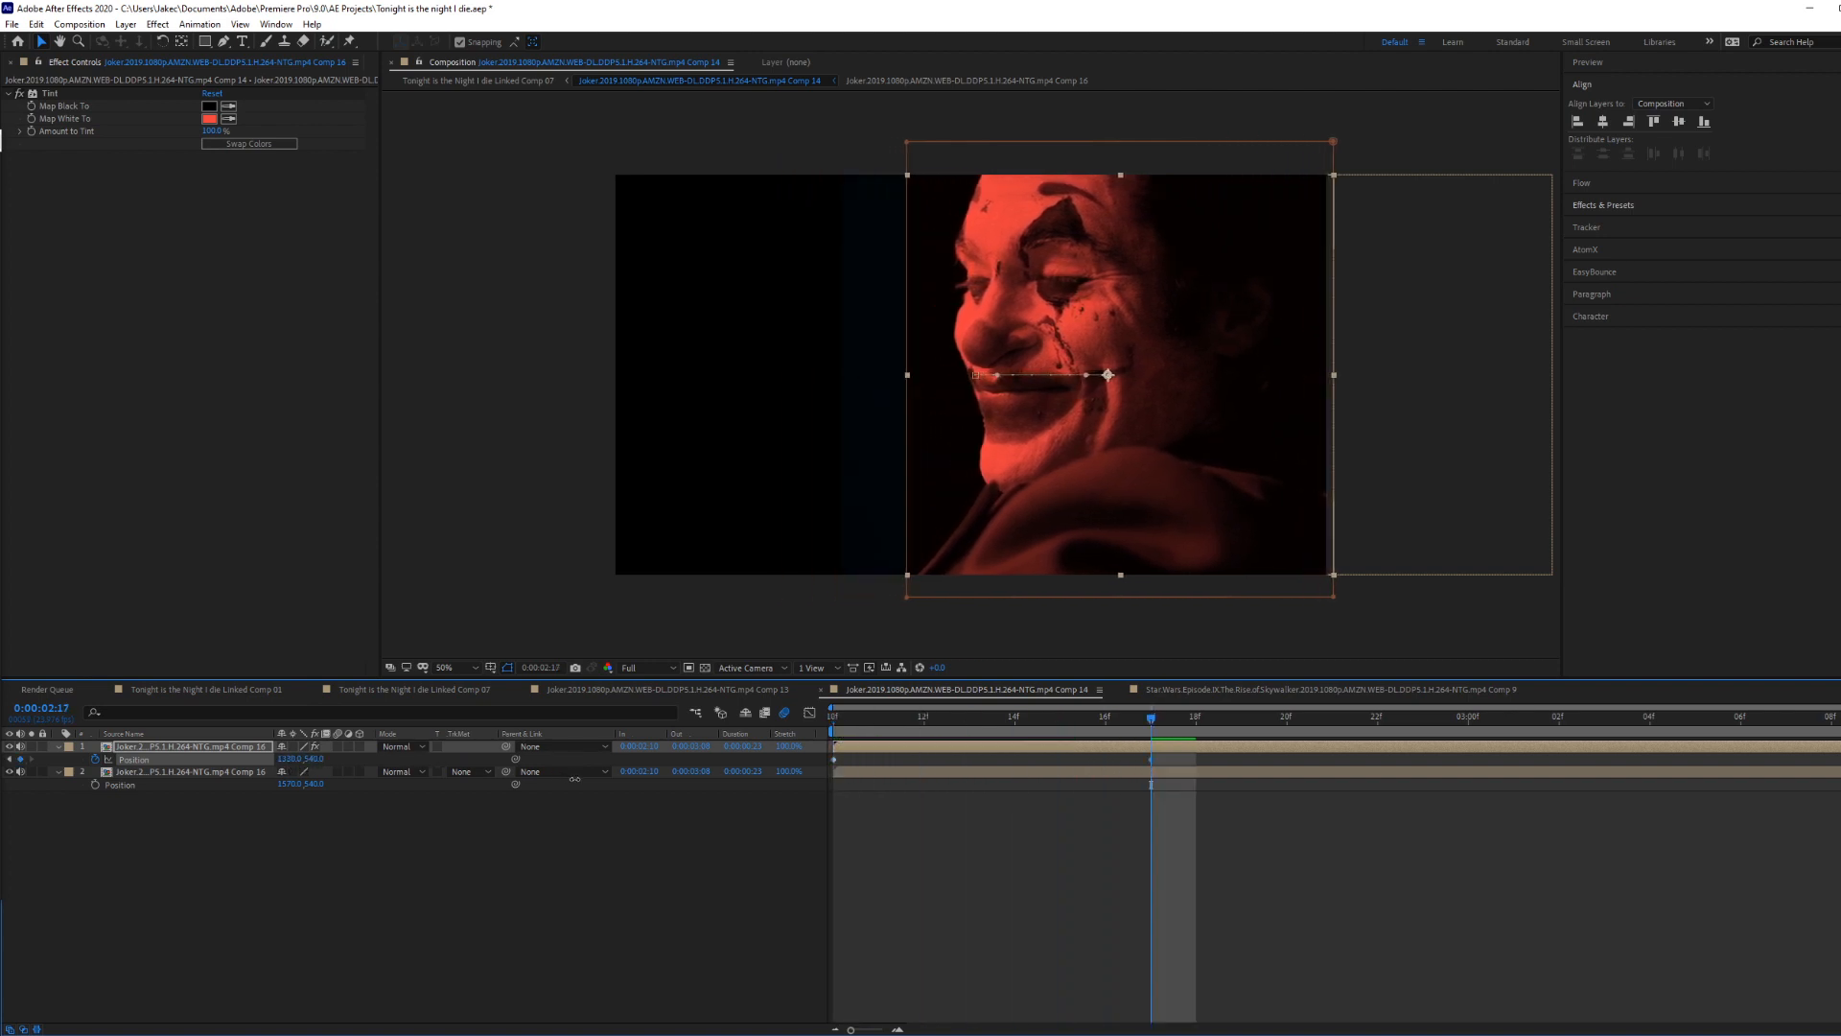
Step: Shift the untinted Joker layer's Position leftward so it fills the left part of the split frame
click(944, 777)
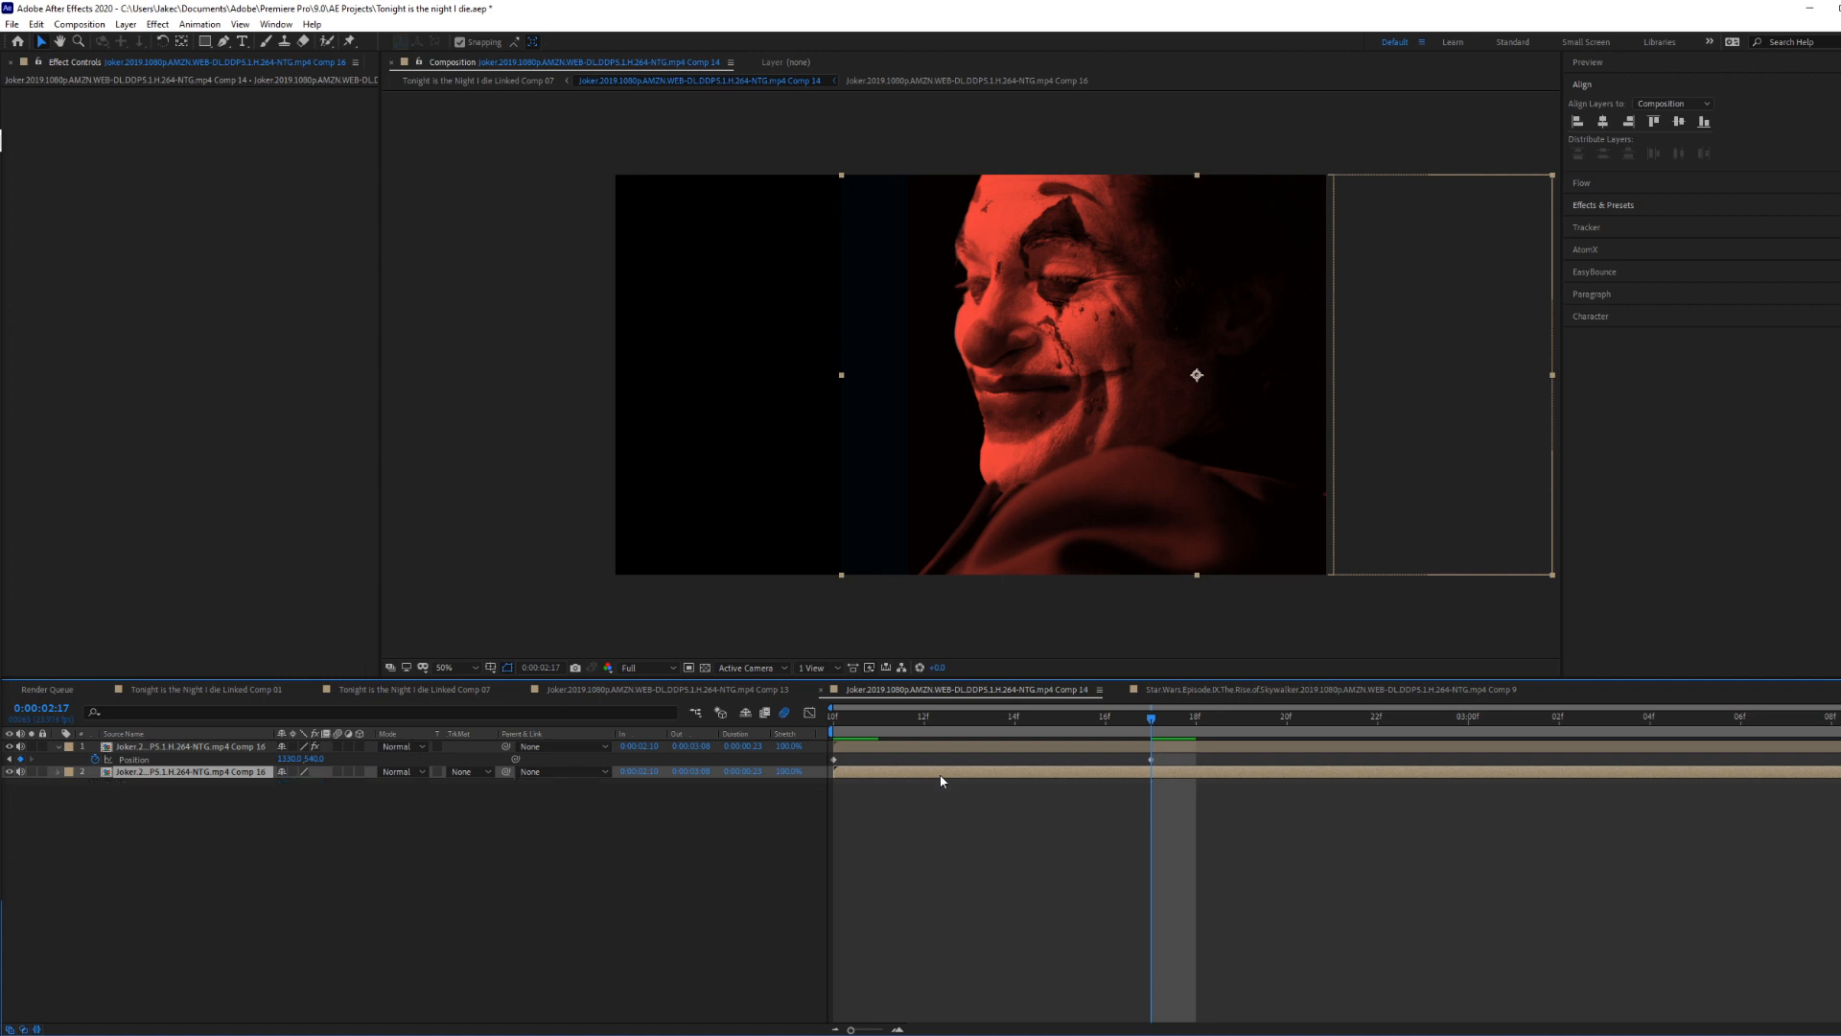
key(p)
drag(295, 787, 28, 788)
click(932, 948)
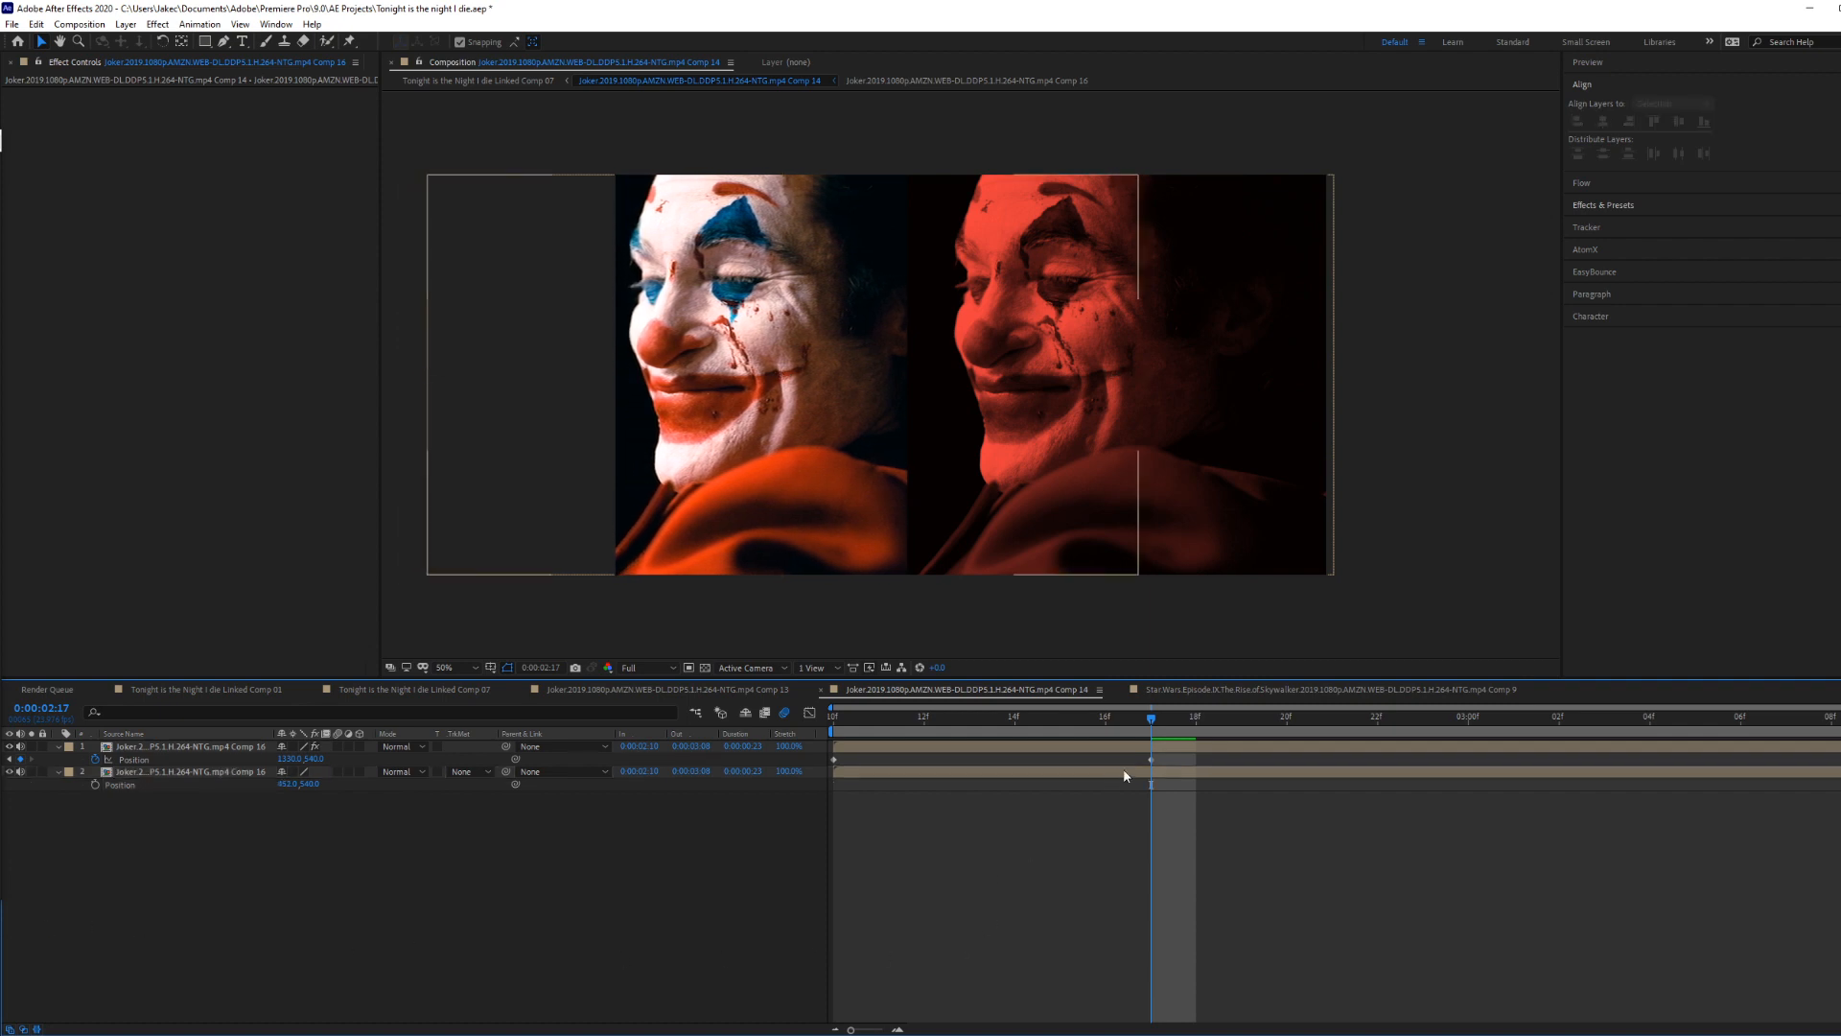
Step: Easy Ease the red-tinted Joker layer's two Position keyframes and adjust the first keyframe's ease in the speed graph
click(757, 761)
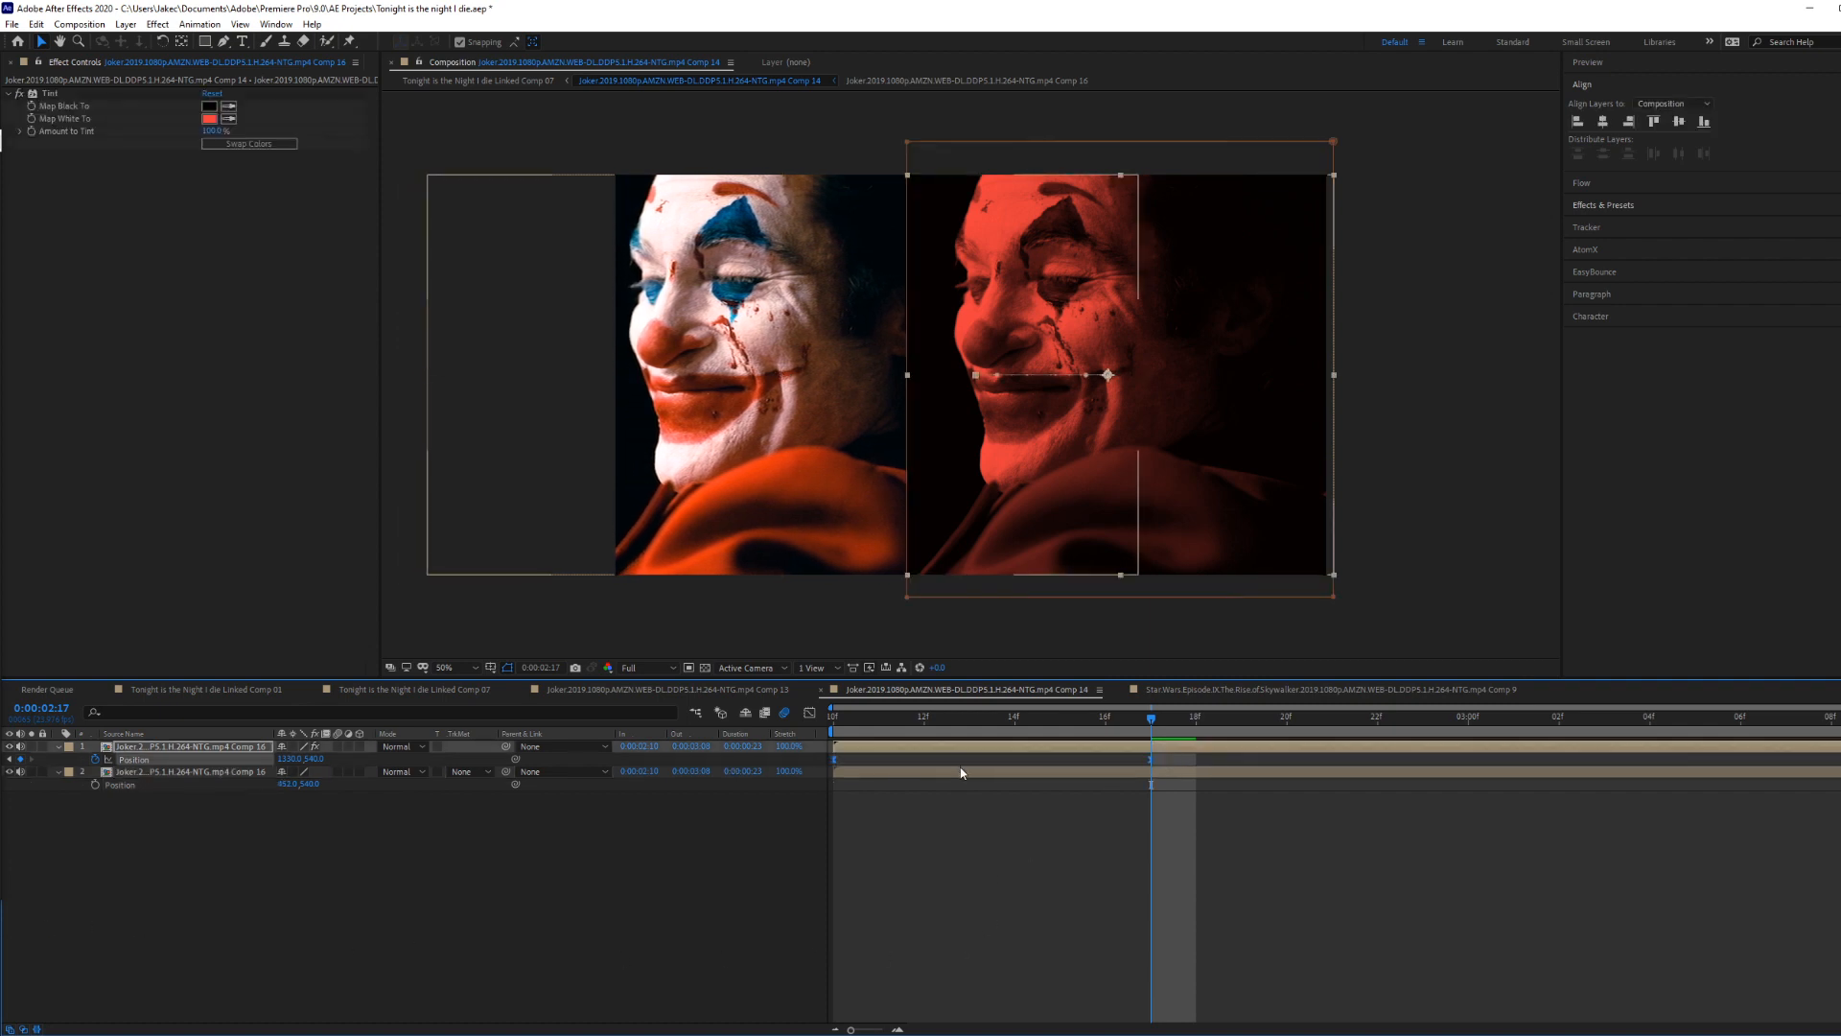
click(809, 713)
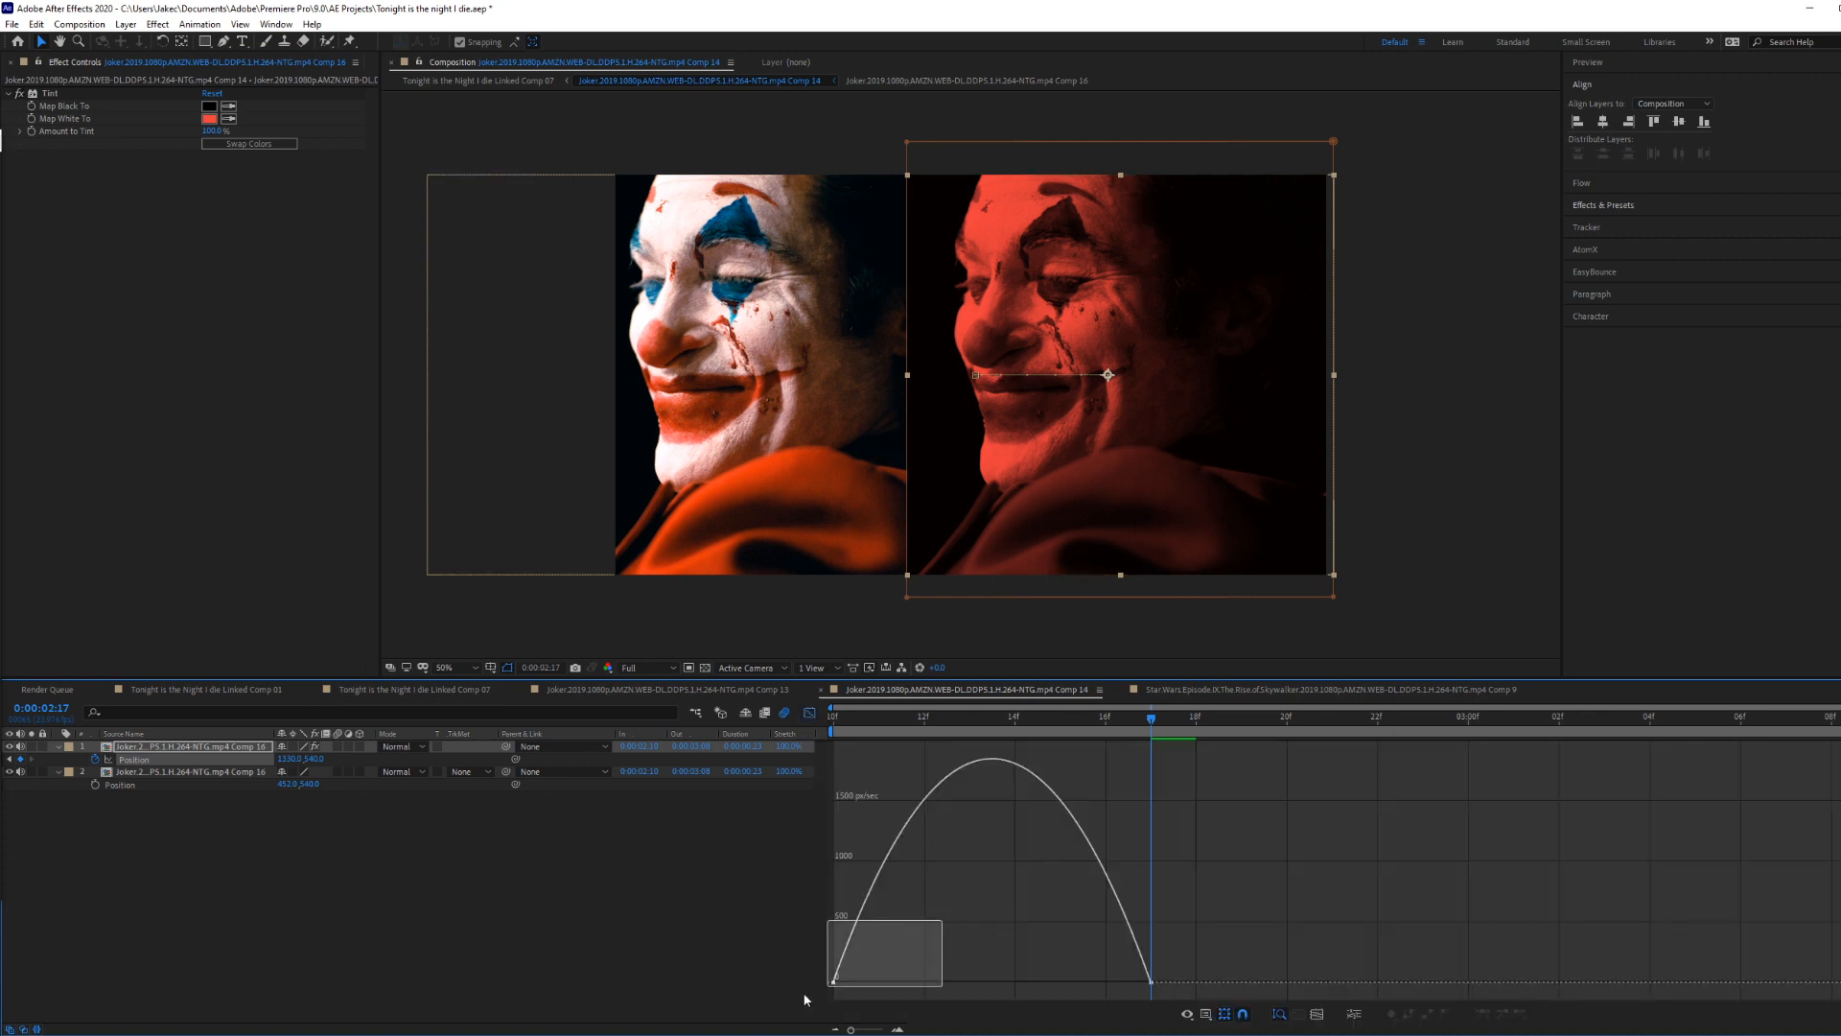
mouse_move(884, 985)
mouse_down()
mouse_move(868, 964)
mouse_move(1075, 984)
mouse_move(878, 987)
mouse_up()
click(810, 713)
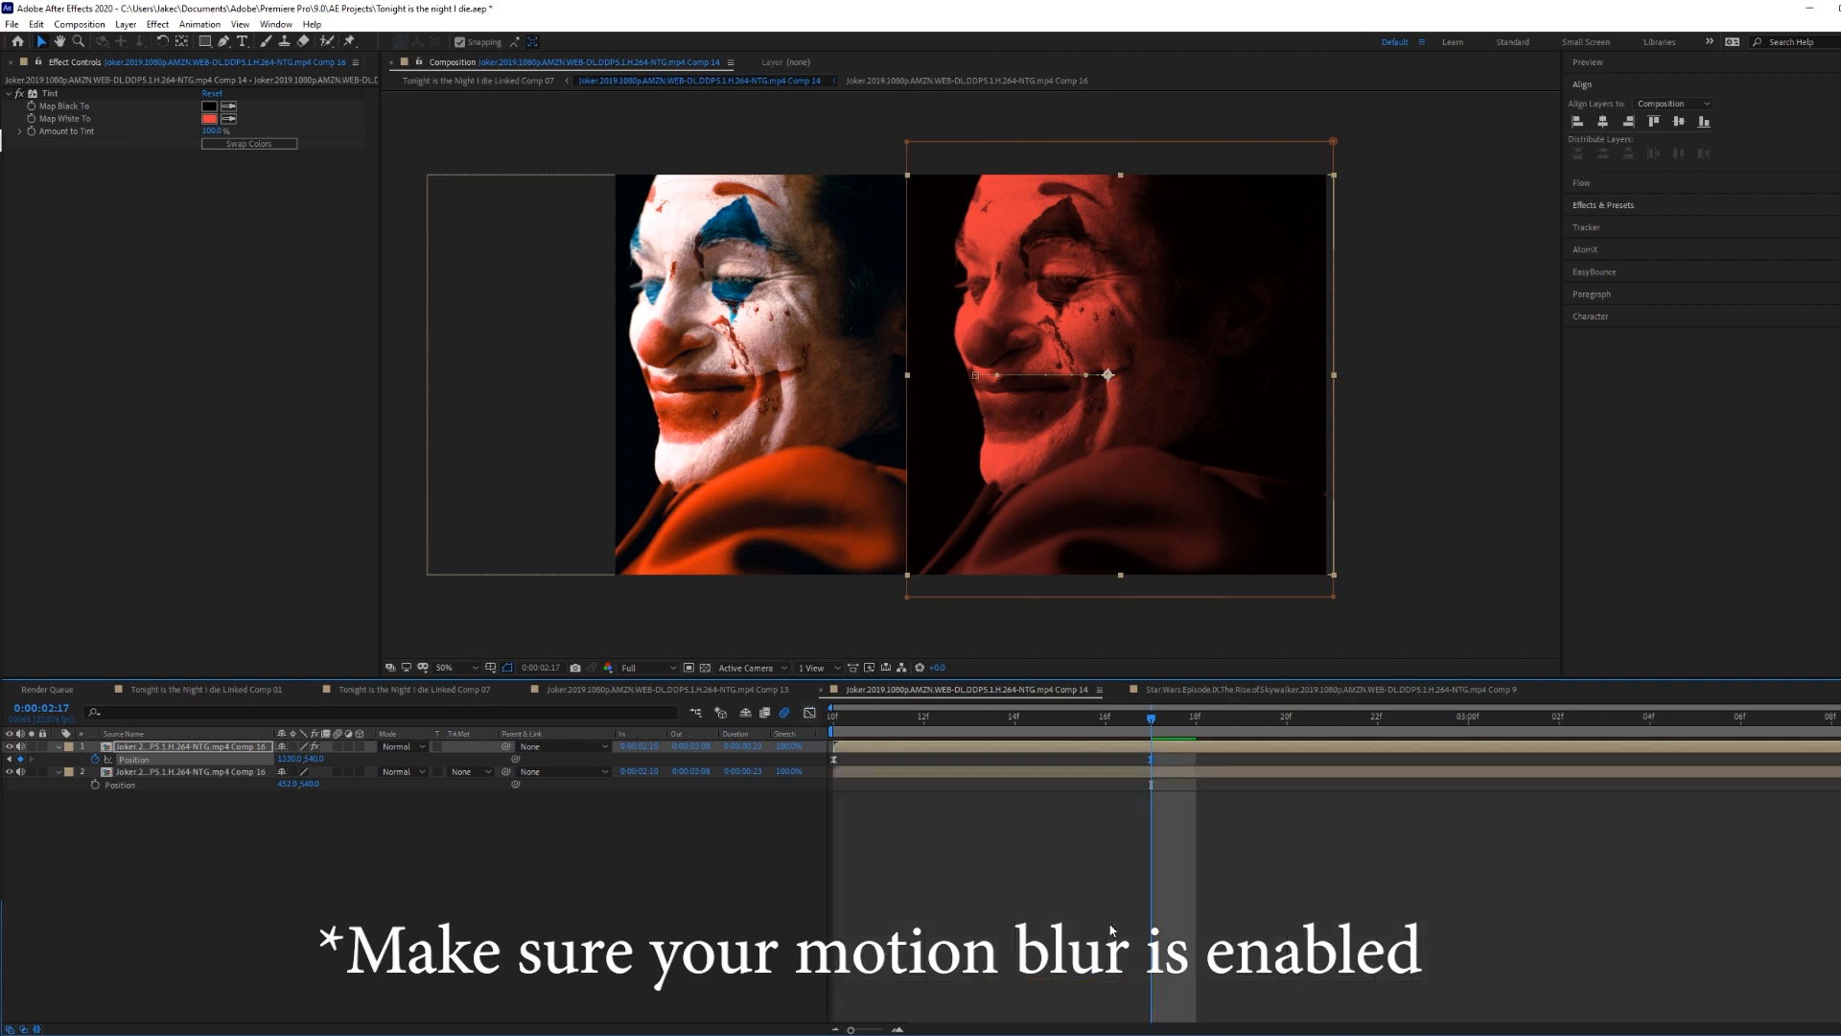
Step: Move the red-tinted Joker layer's ending Position keyframe to 0:00:02:23 and enable the layer's motion blur
click(997, 830)
drag(1154, 765, 1409, 794)
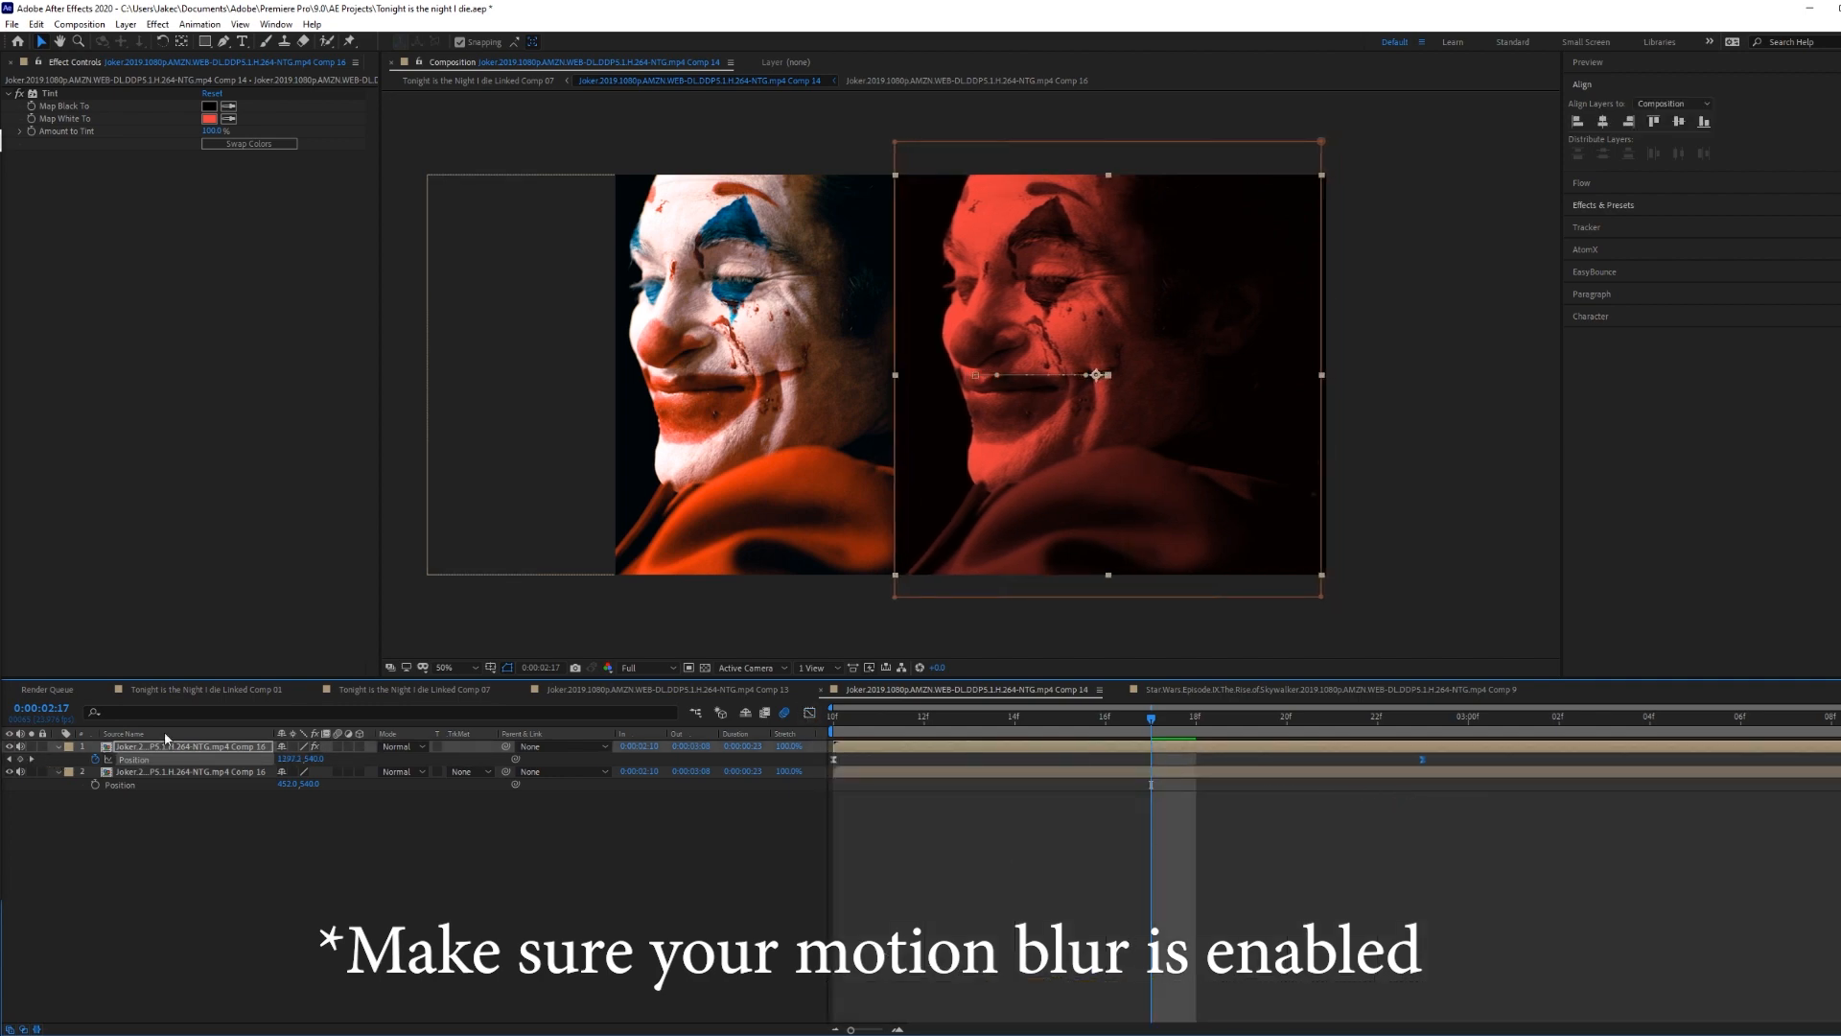
click(337, 746)
click(1449, 784)
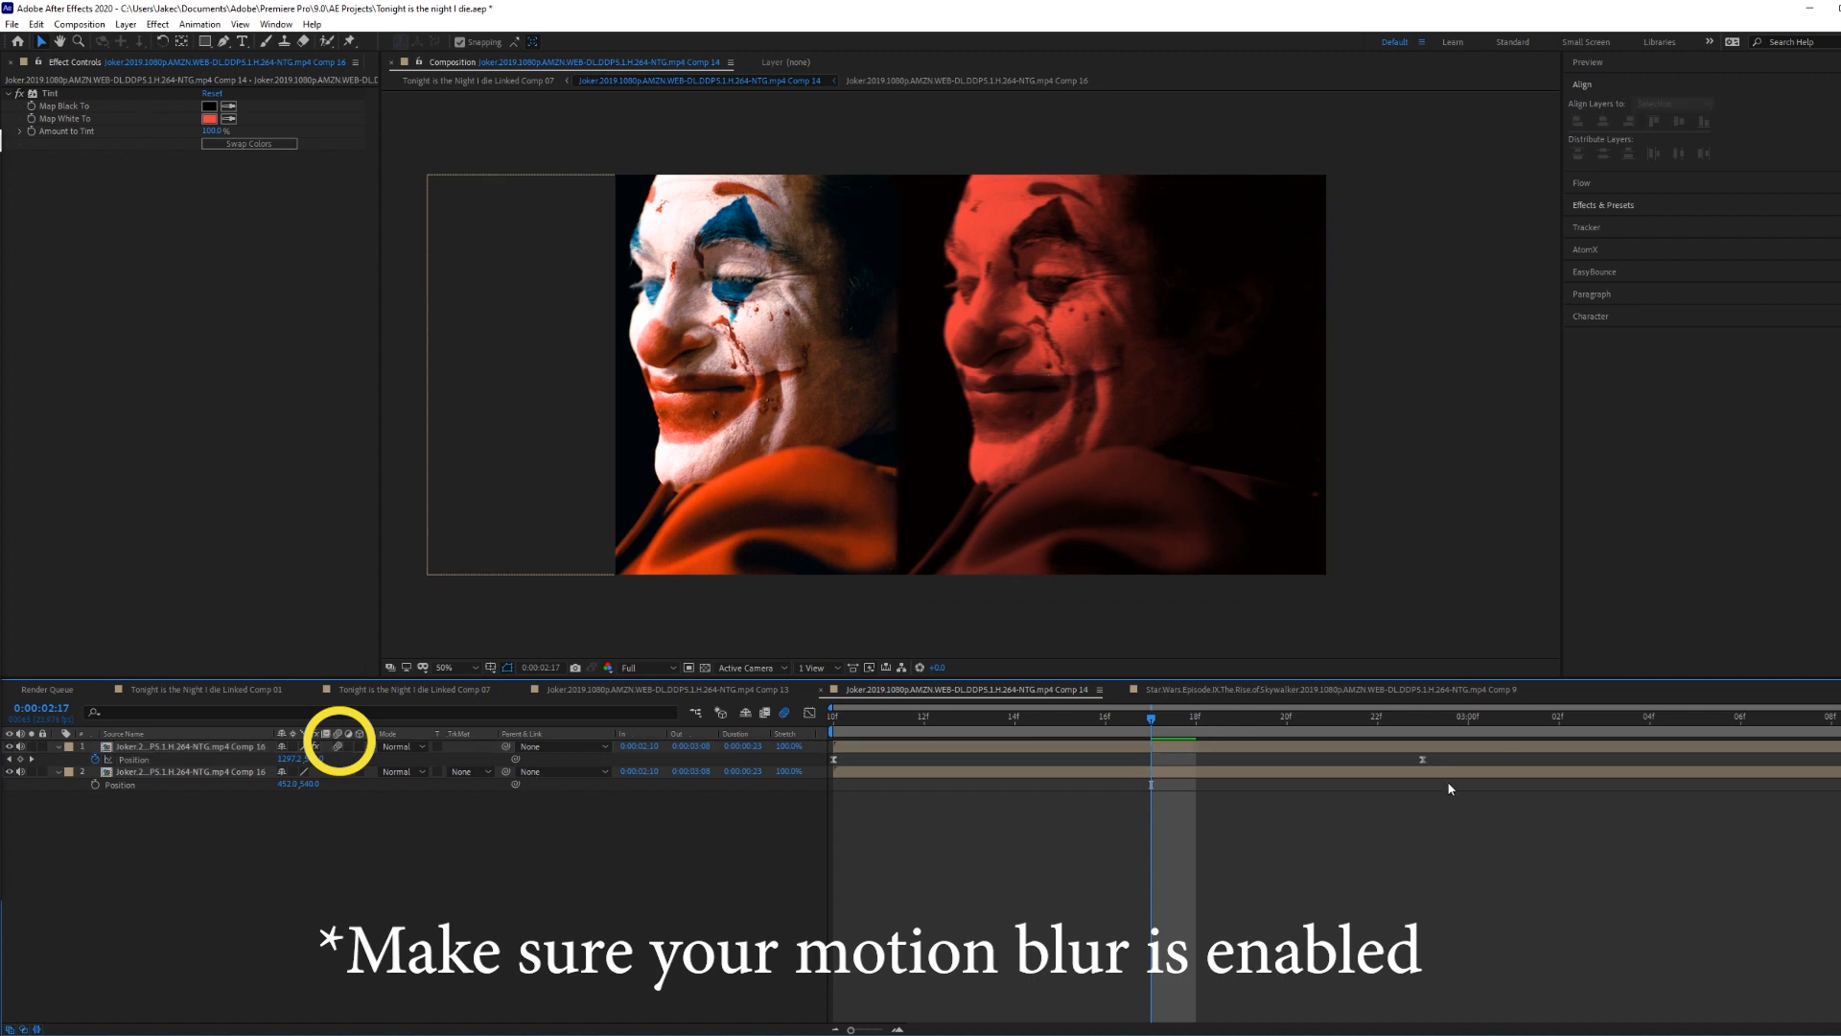
Step: Extend the red-tinted Joker layer's mask past the frame's right edge and set its starting Position at 0:00:02:10 to 871, 540
click(1435, 746)
drag(1322, 398, 1557, 403)
drag(1151, 720, 817, 739)
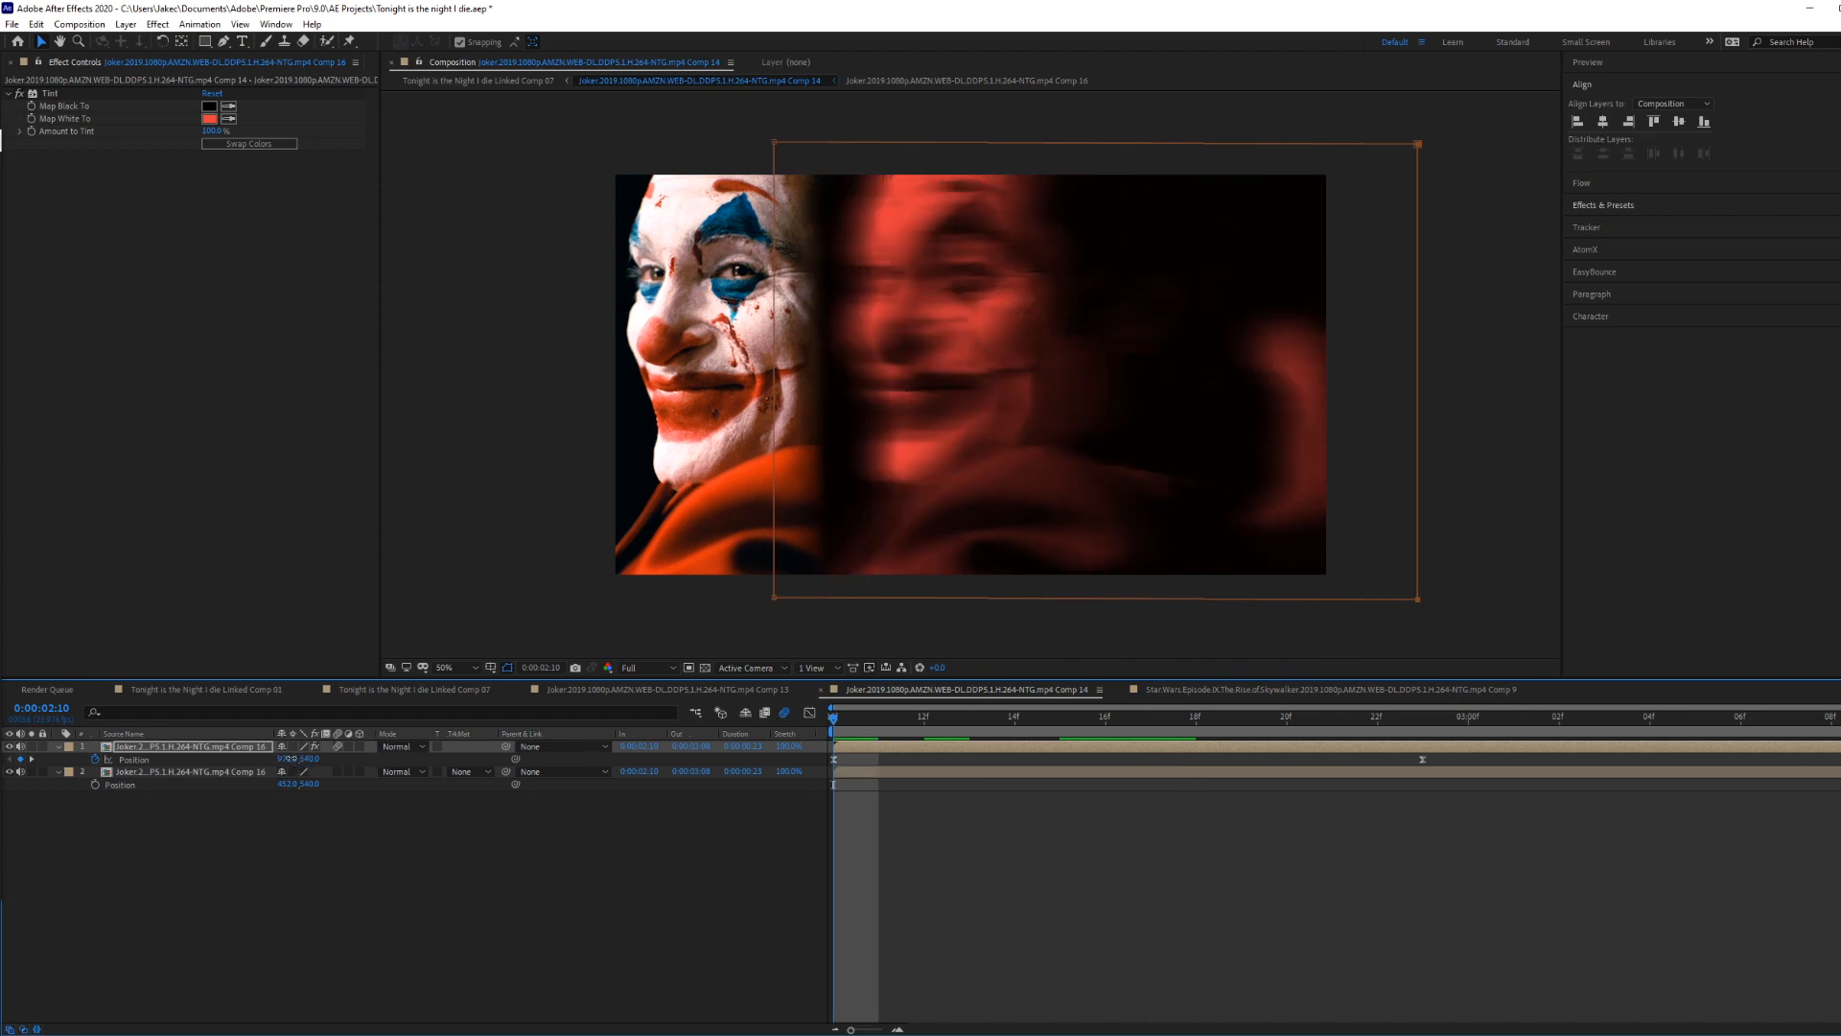
drag(291, 758, 226, 767)
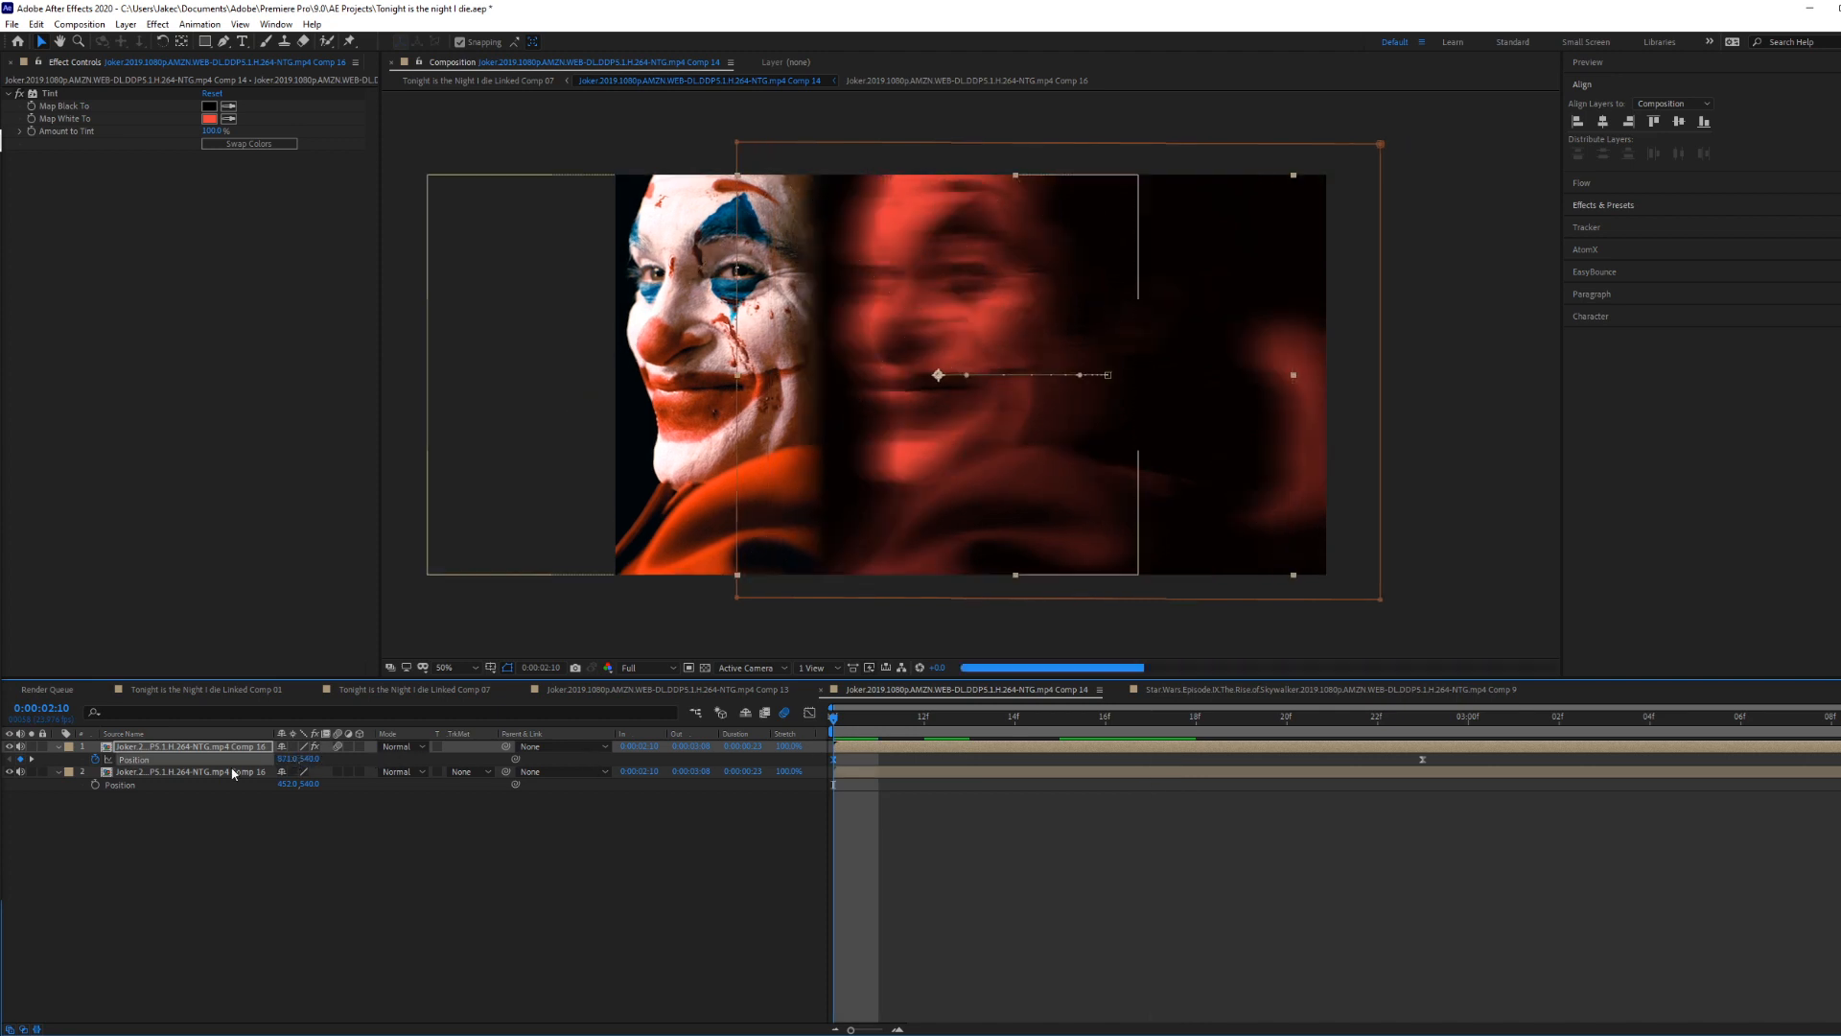
click(1267, 851)
Step: Return to Linked Comp 07 and preview the animated Star Wars and Joker split-screen shots
click(462, 689)
scroll(1372, 820, down, 2)
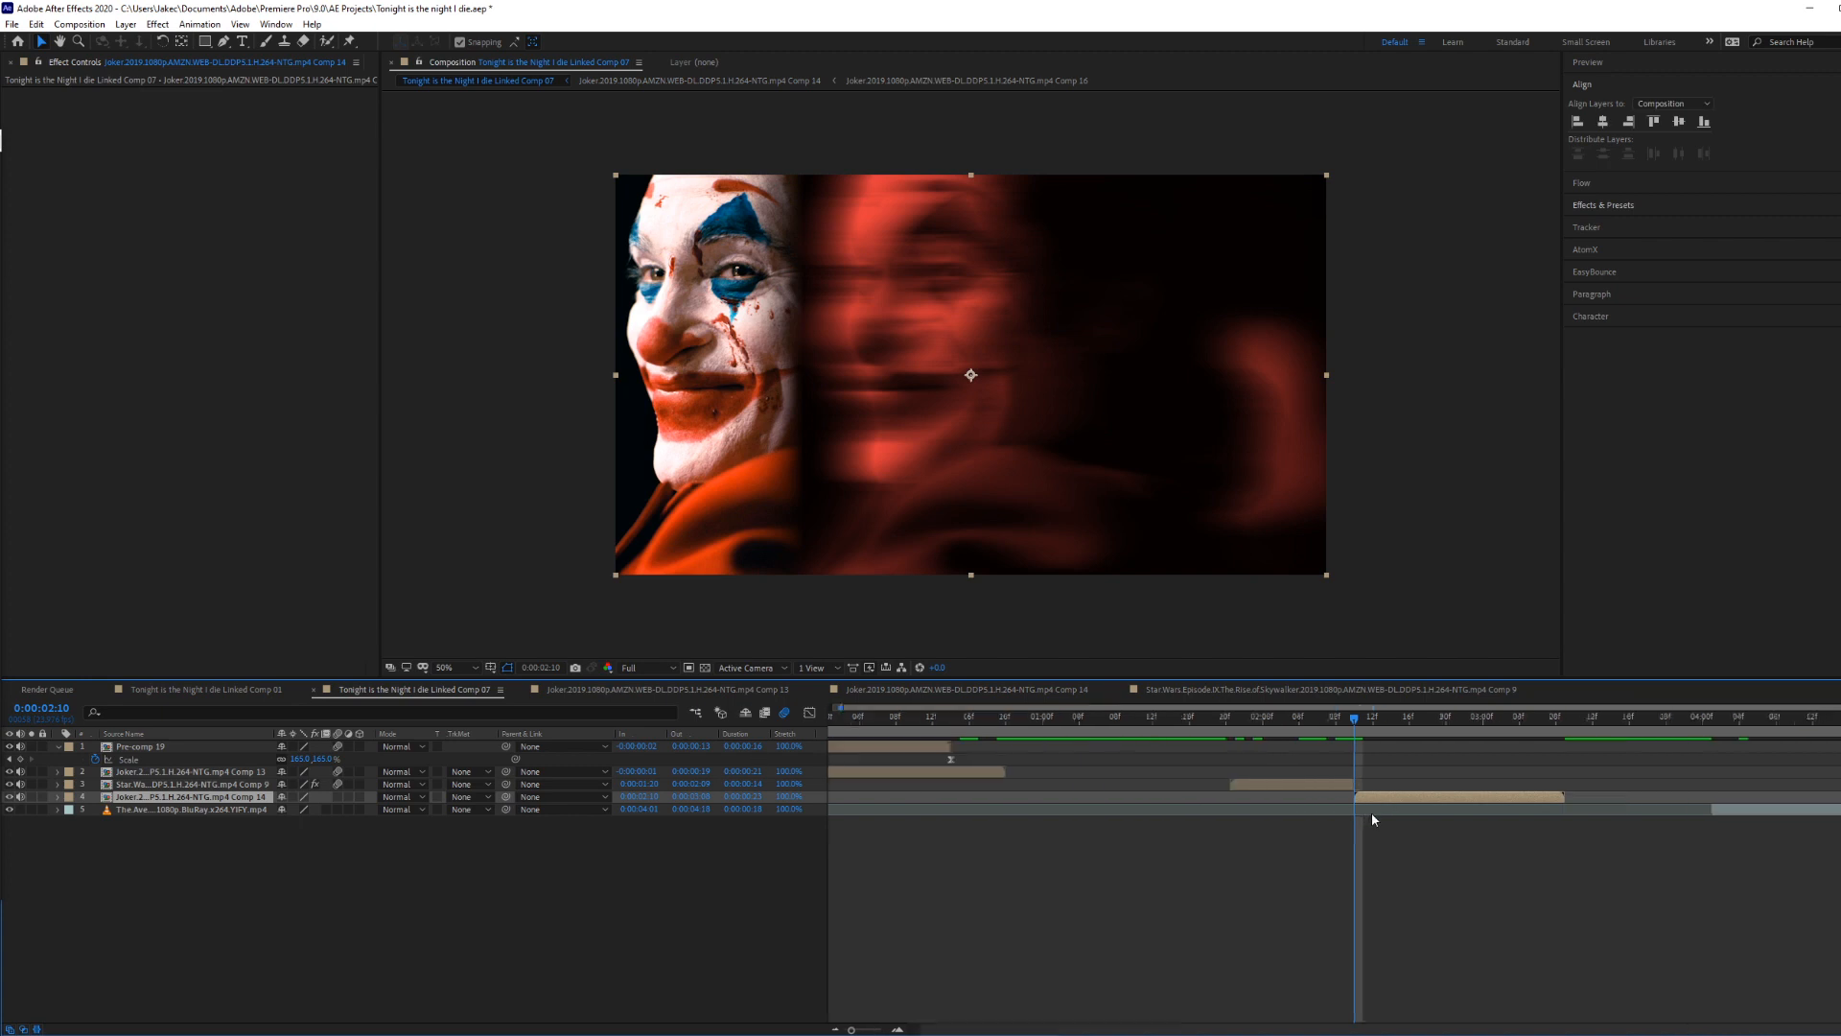
click(1225, 721)
key(space)
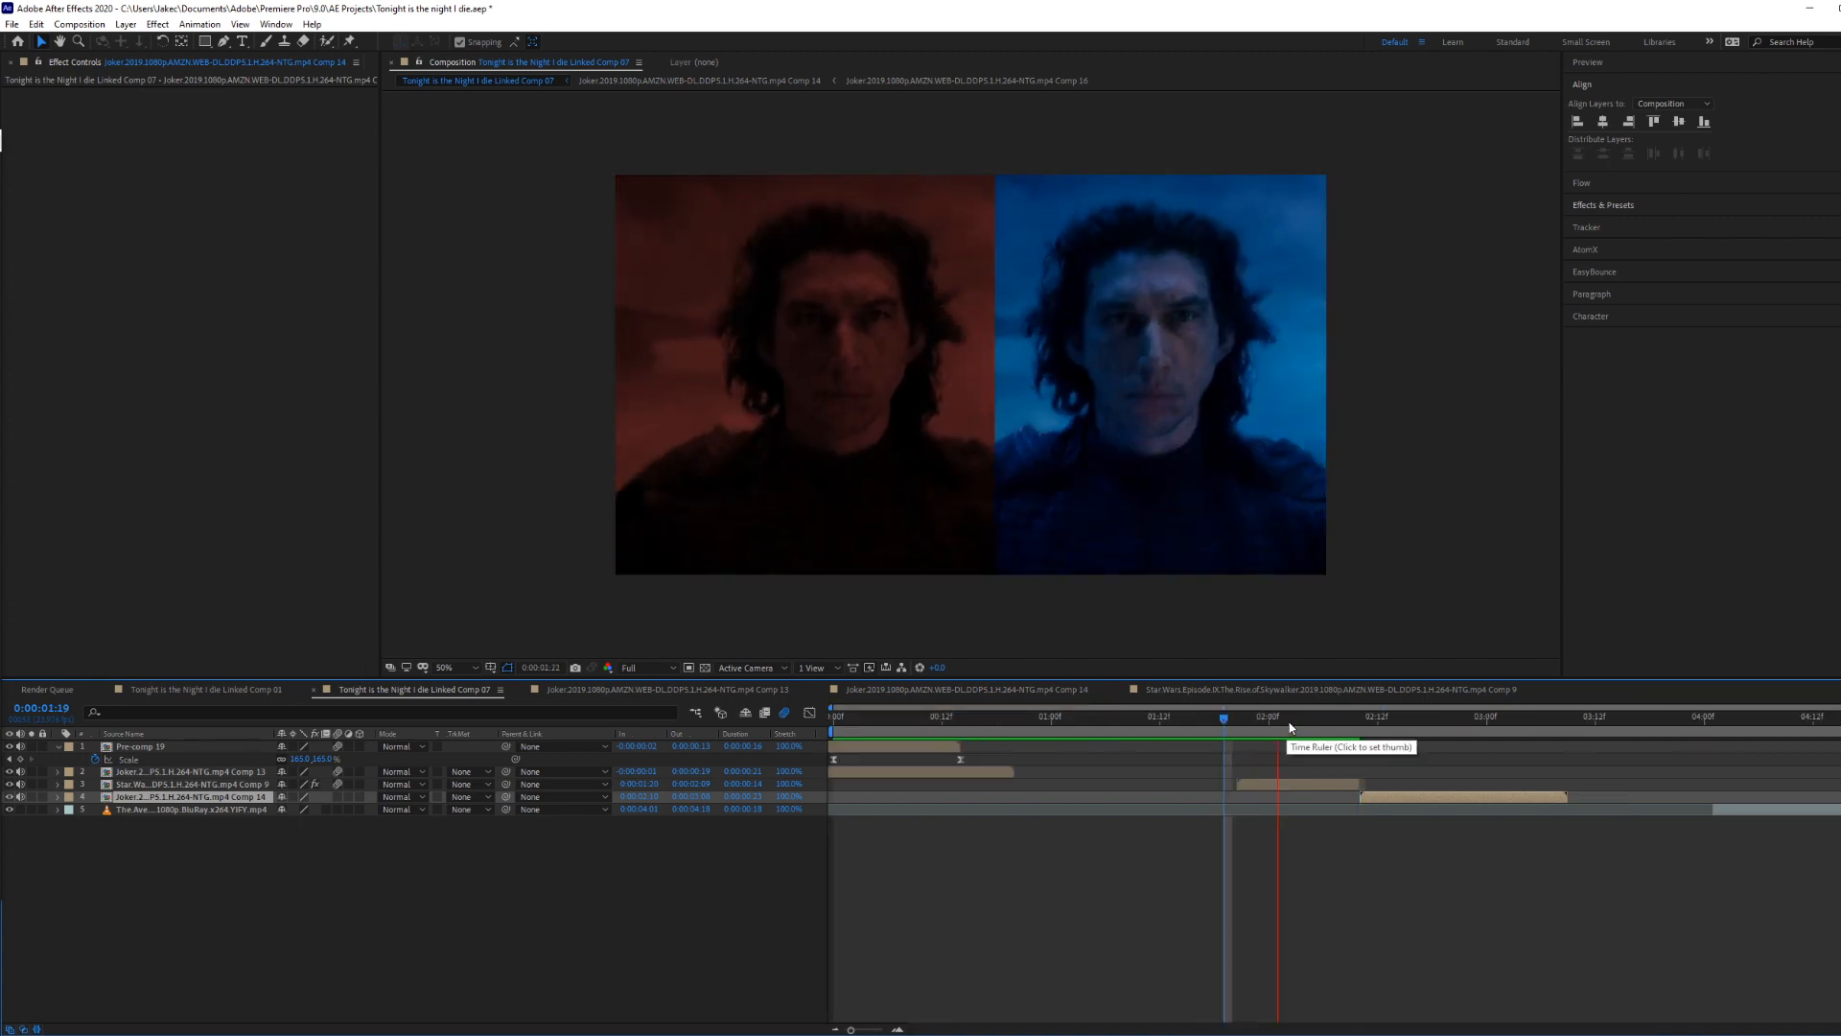
click(1290, 724)
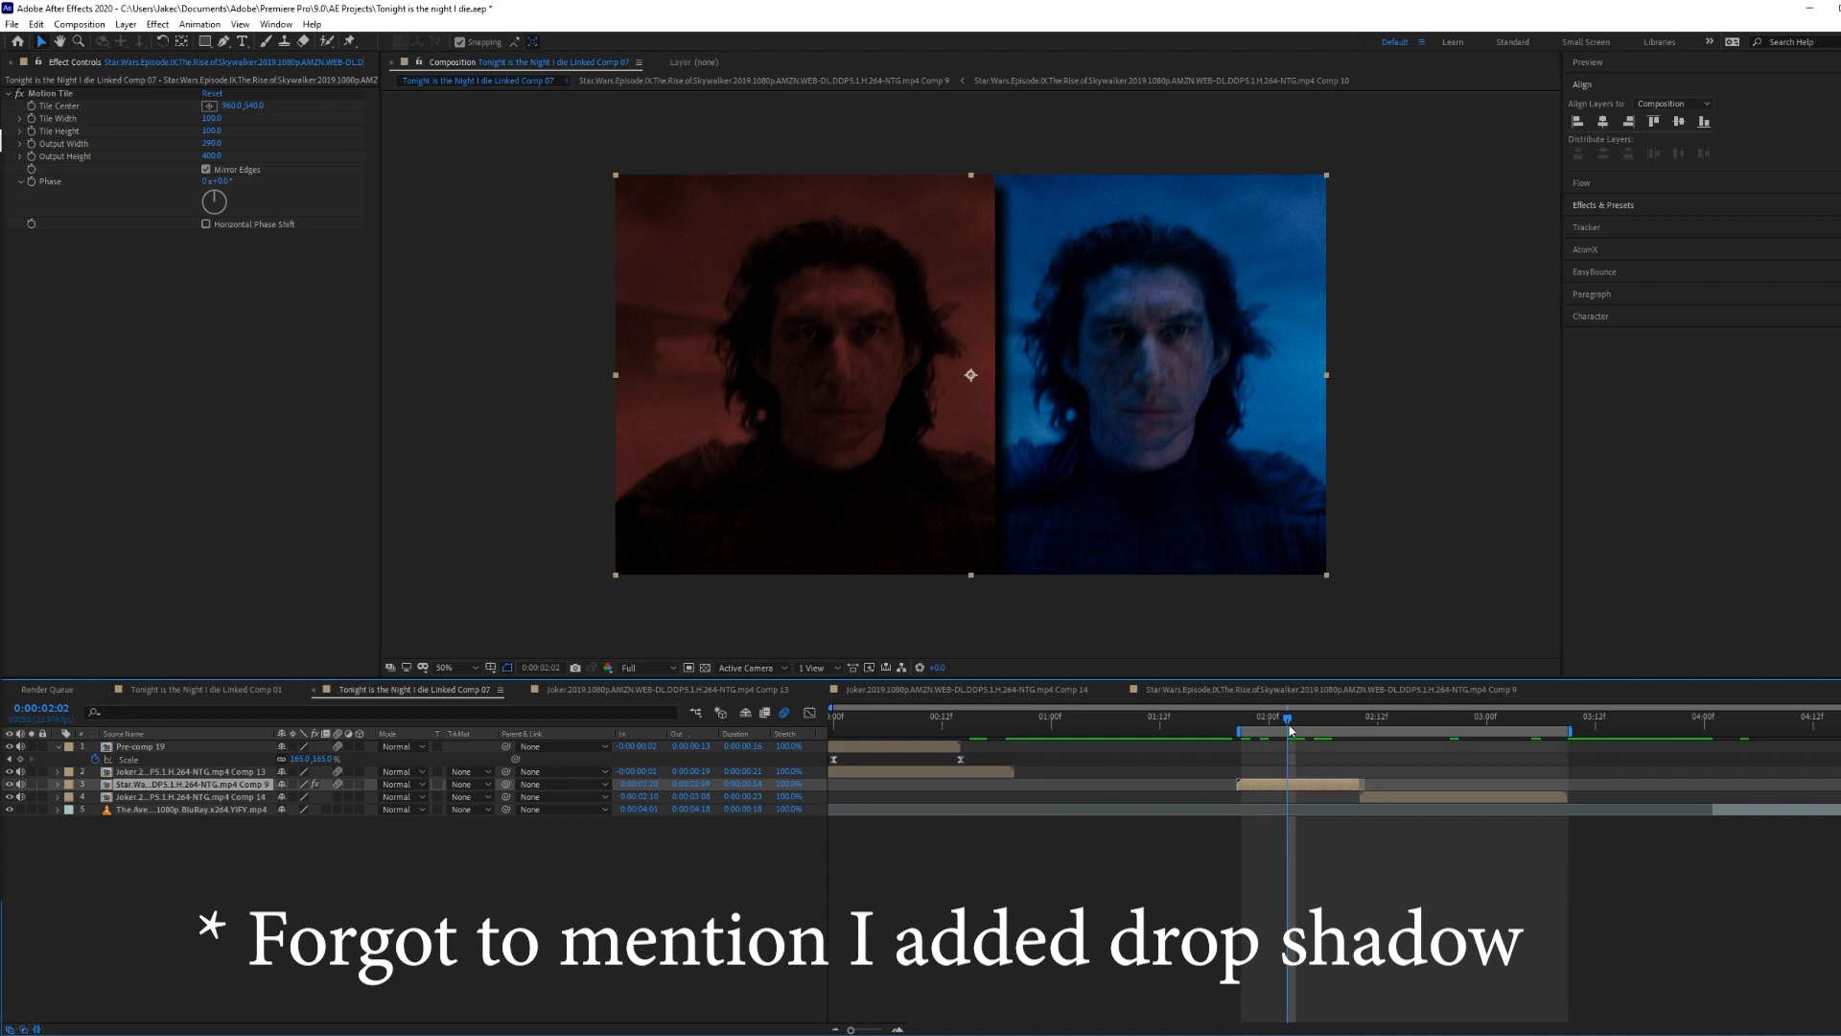
click(1261, 722)
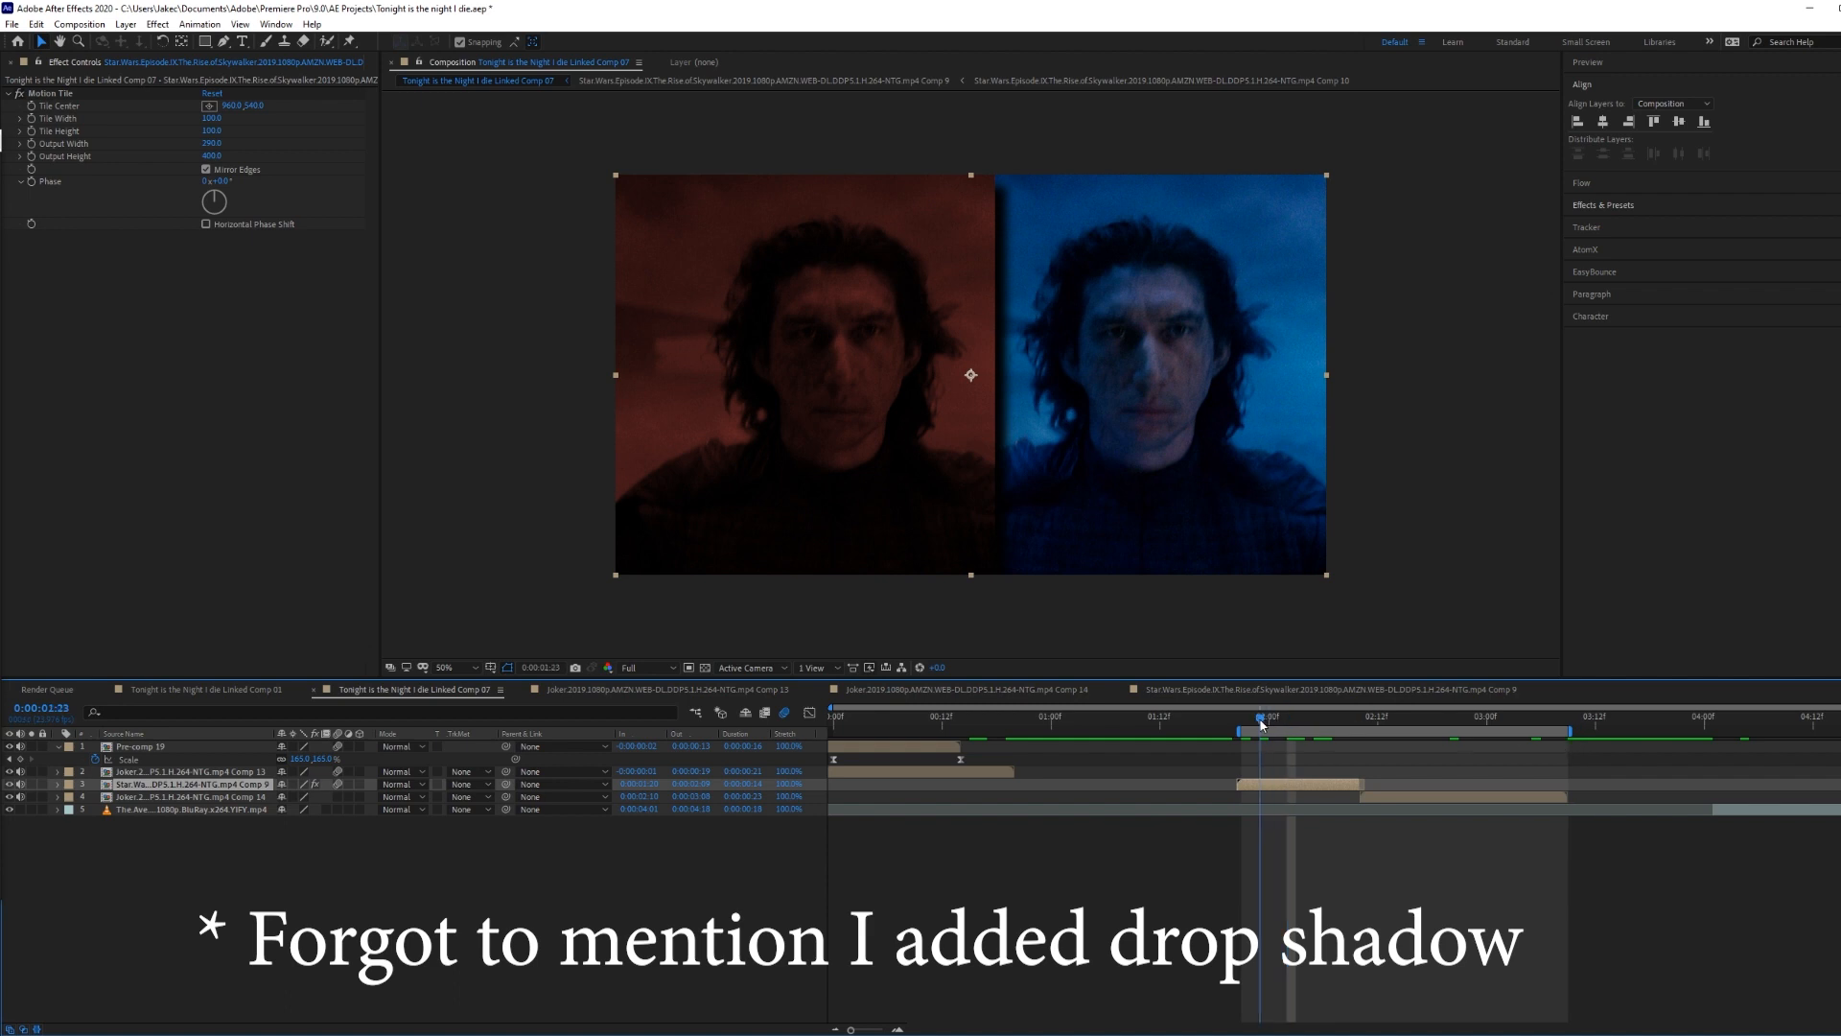
key(space)
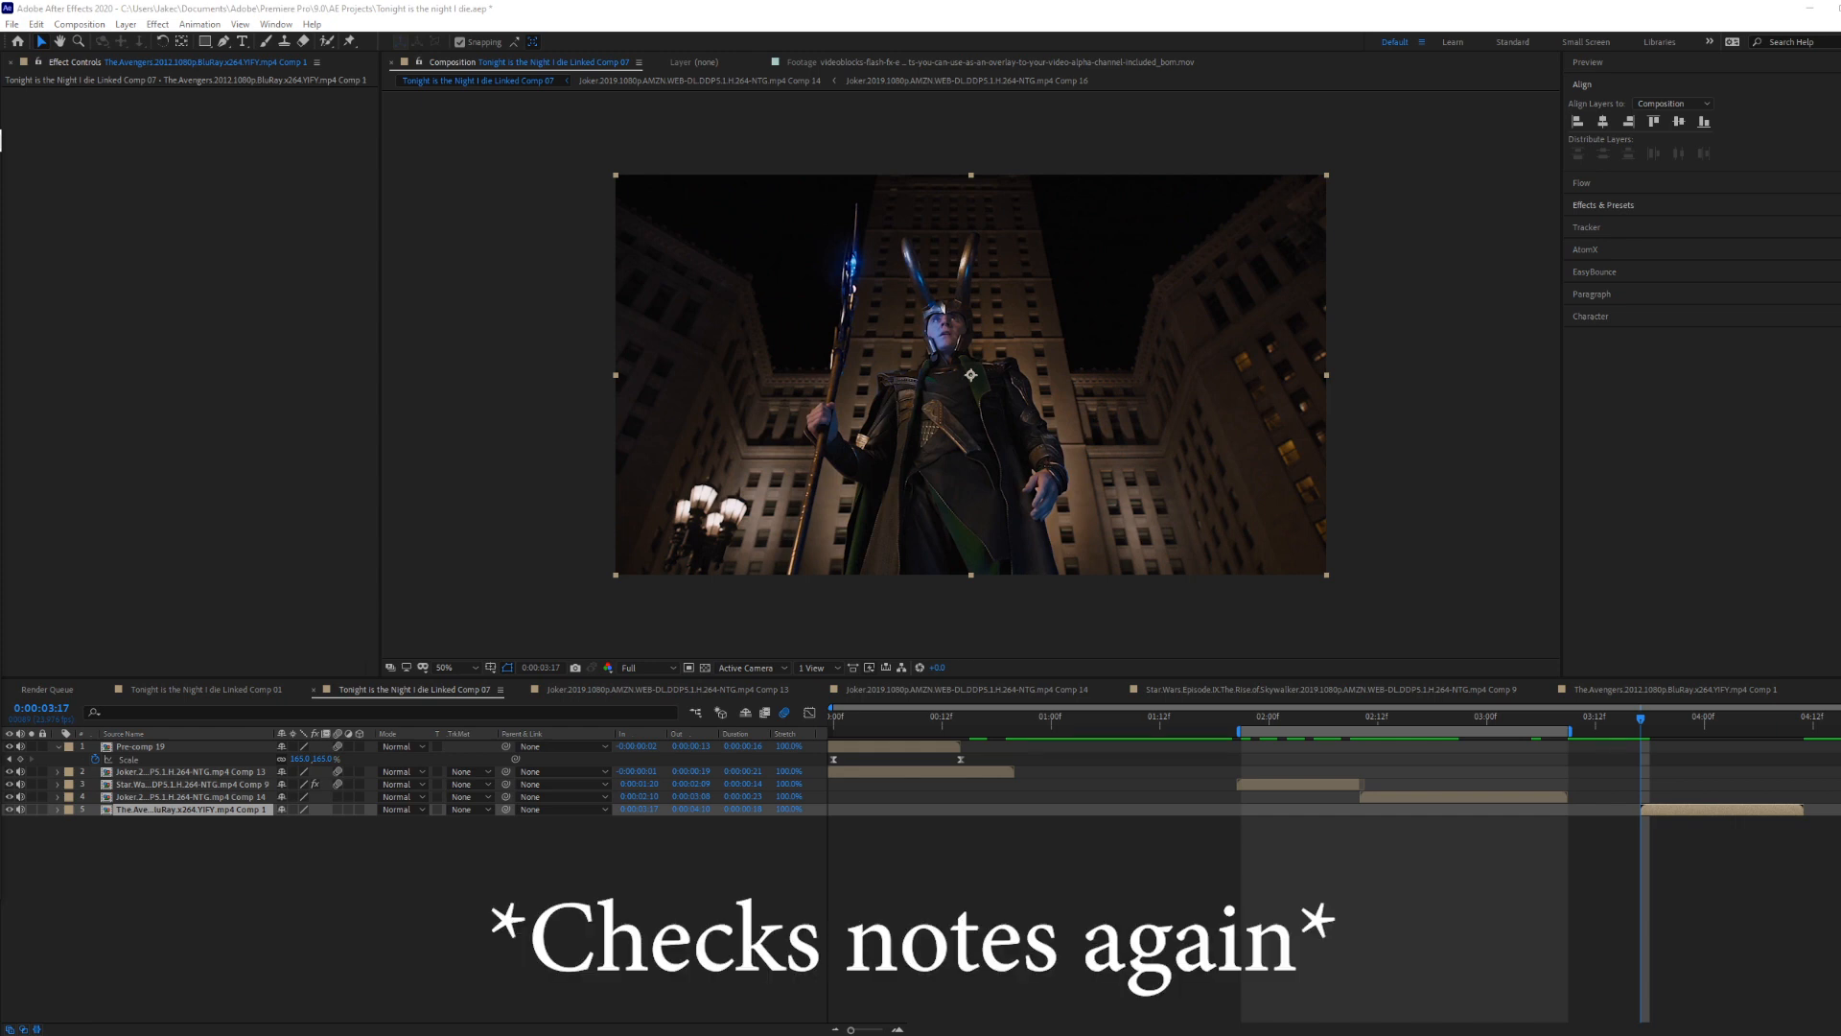
Step: Open the Avengers Comp 1 pre-composition and scrub through the flash graphic overlaid on the Loki shot
click(1687, 873)
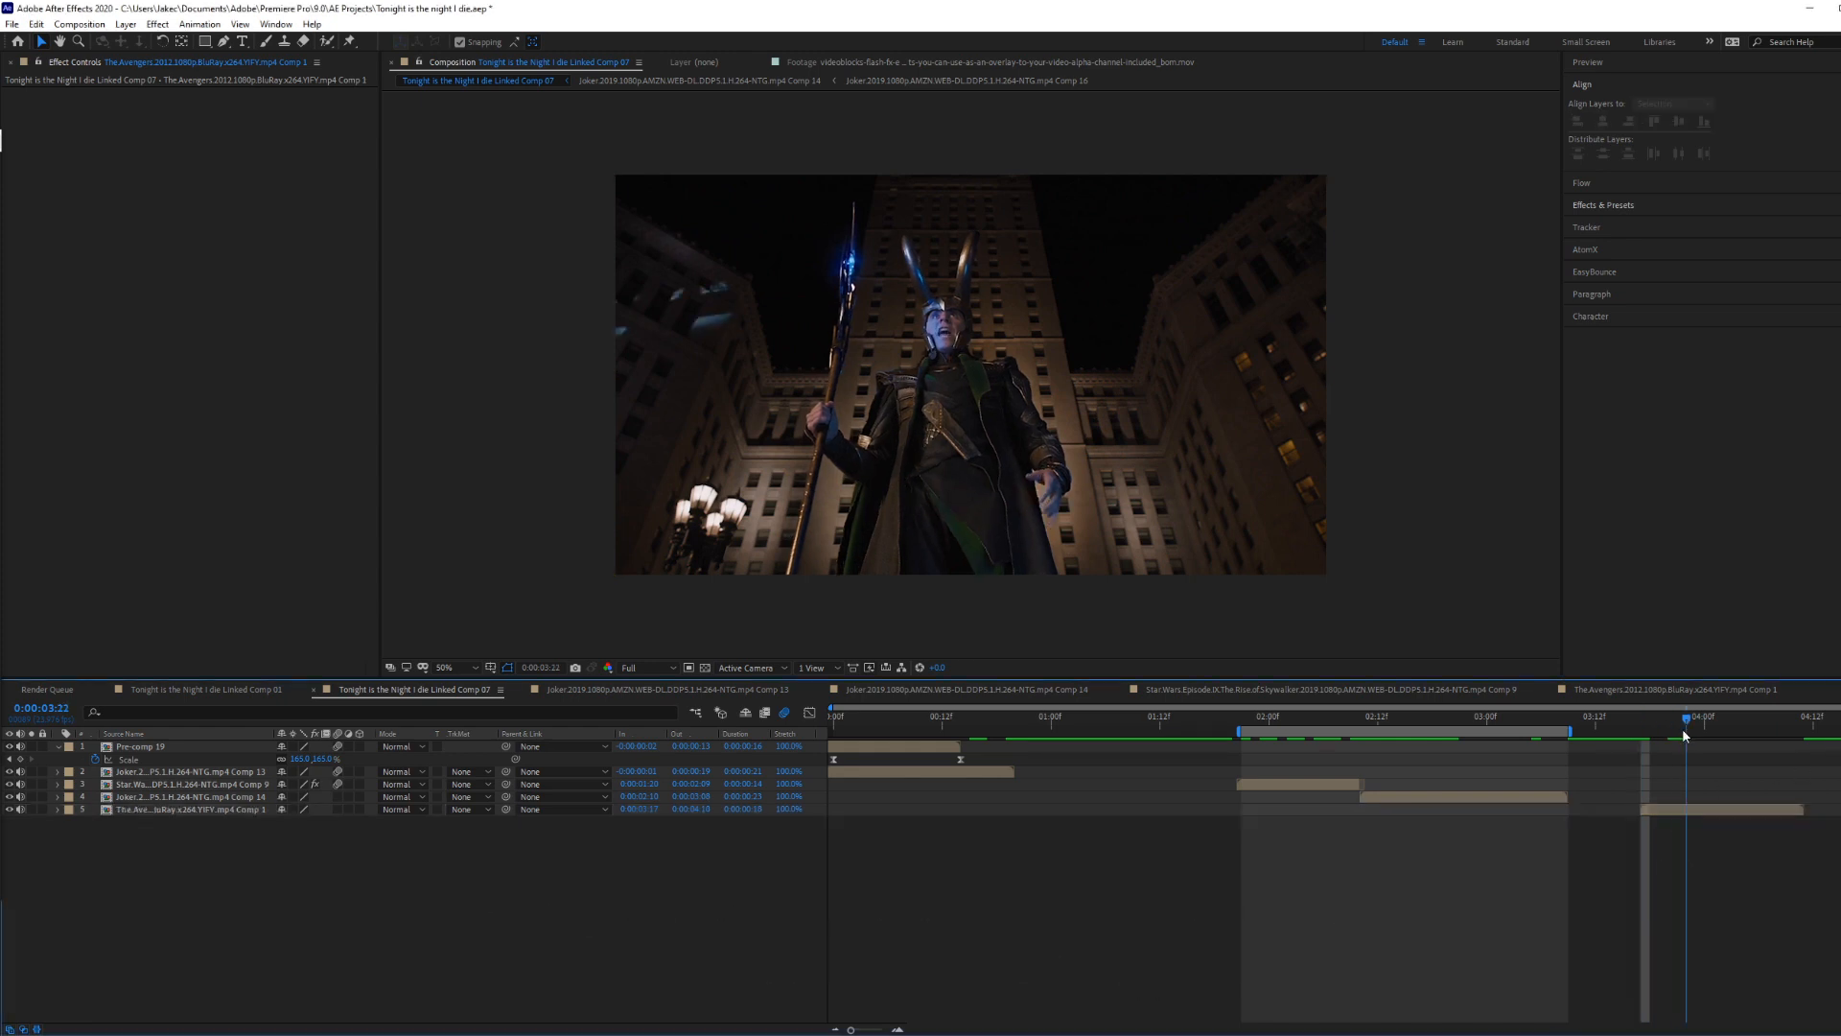
click(1687, 721)
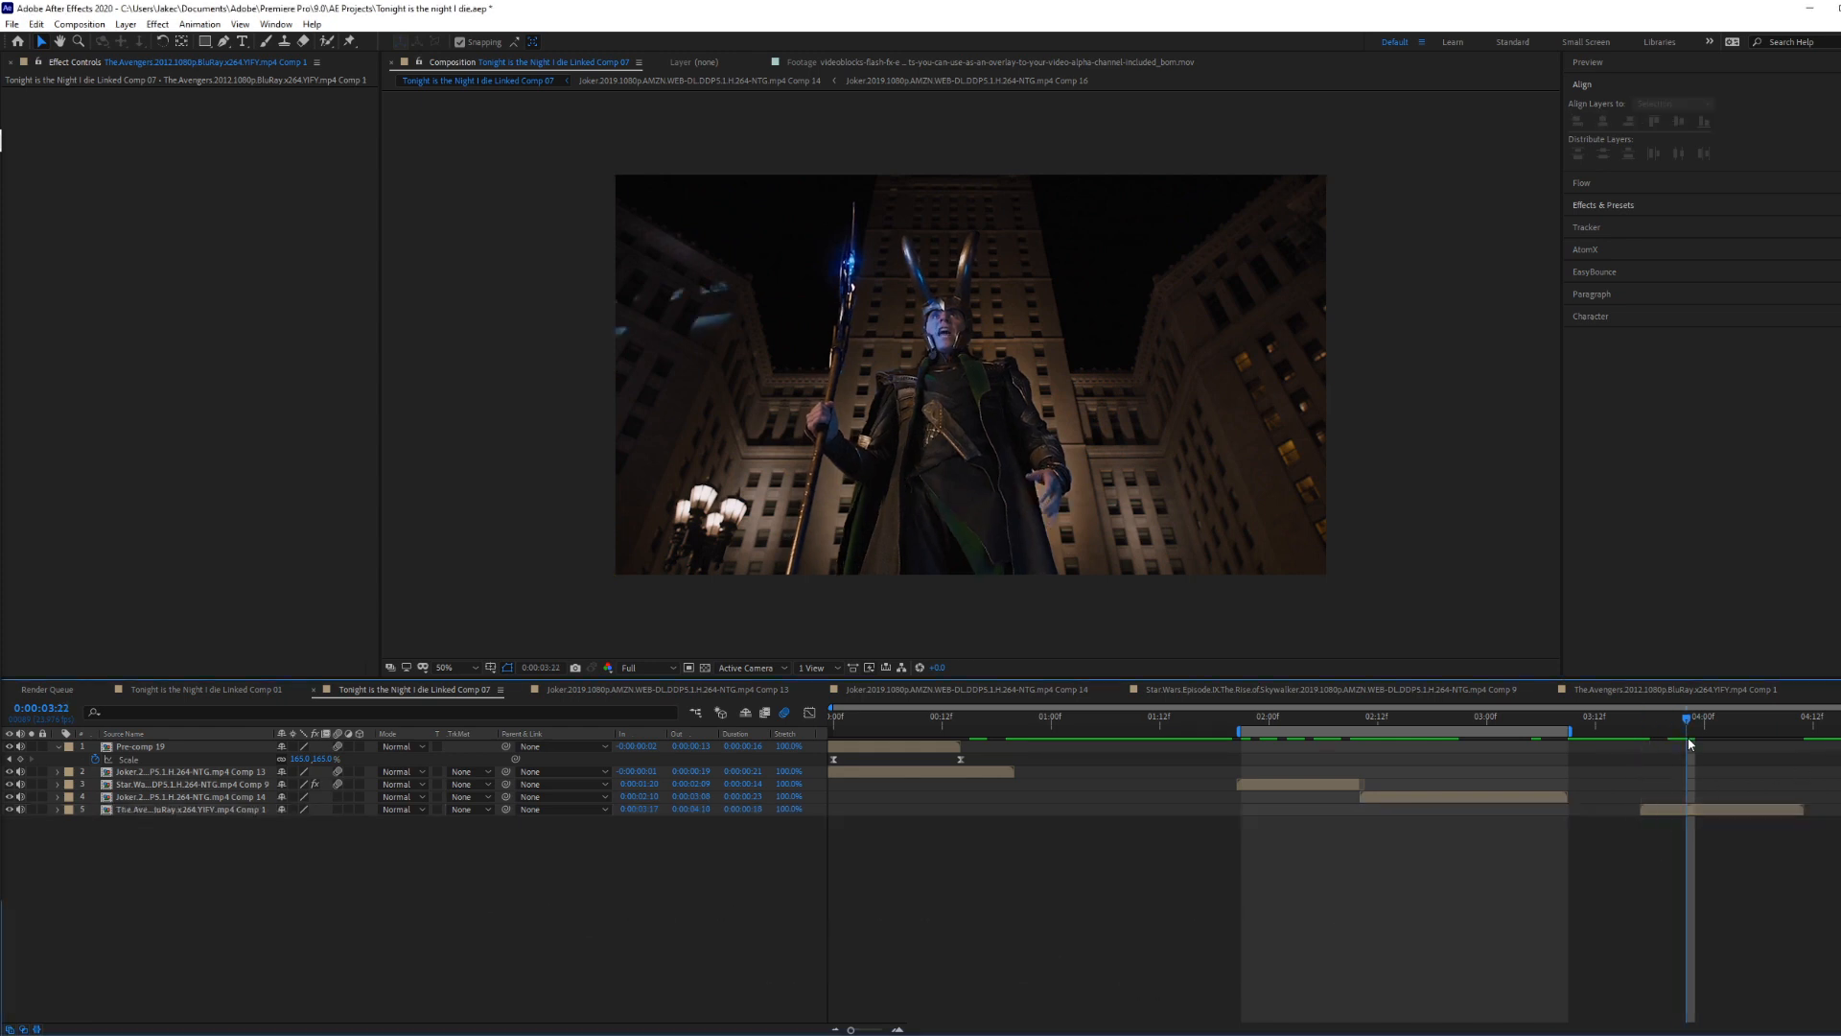
double_click(1688, 811)
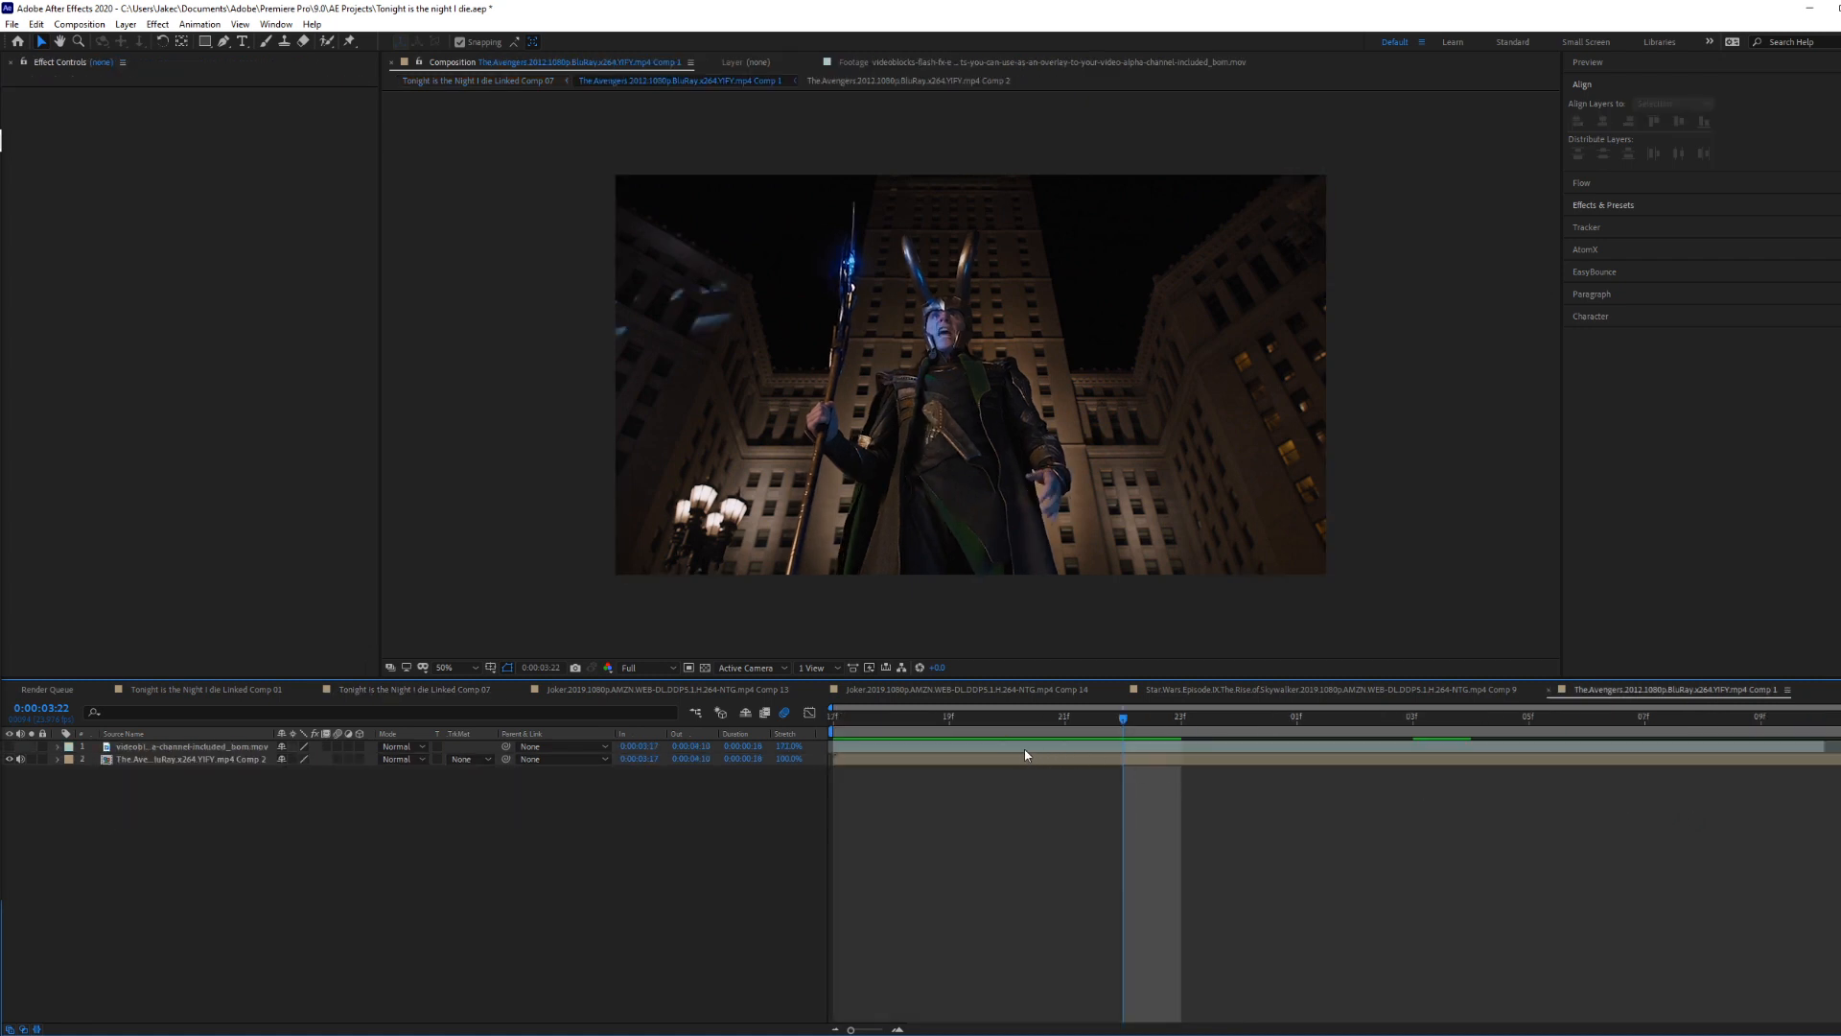
click(1024, 748)
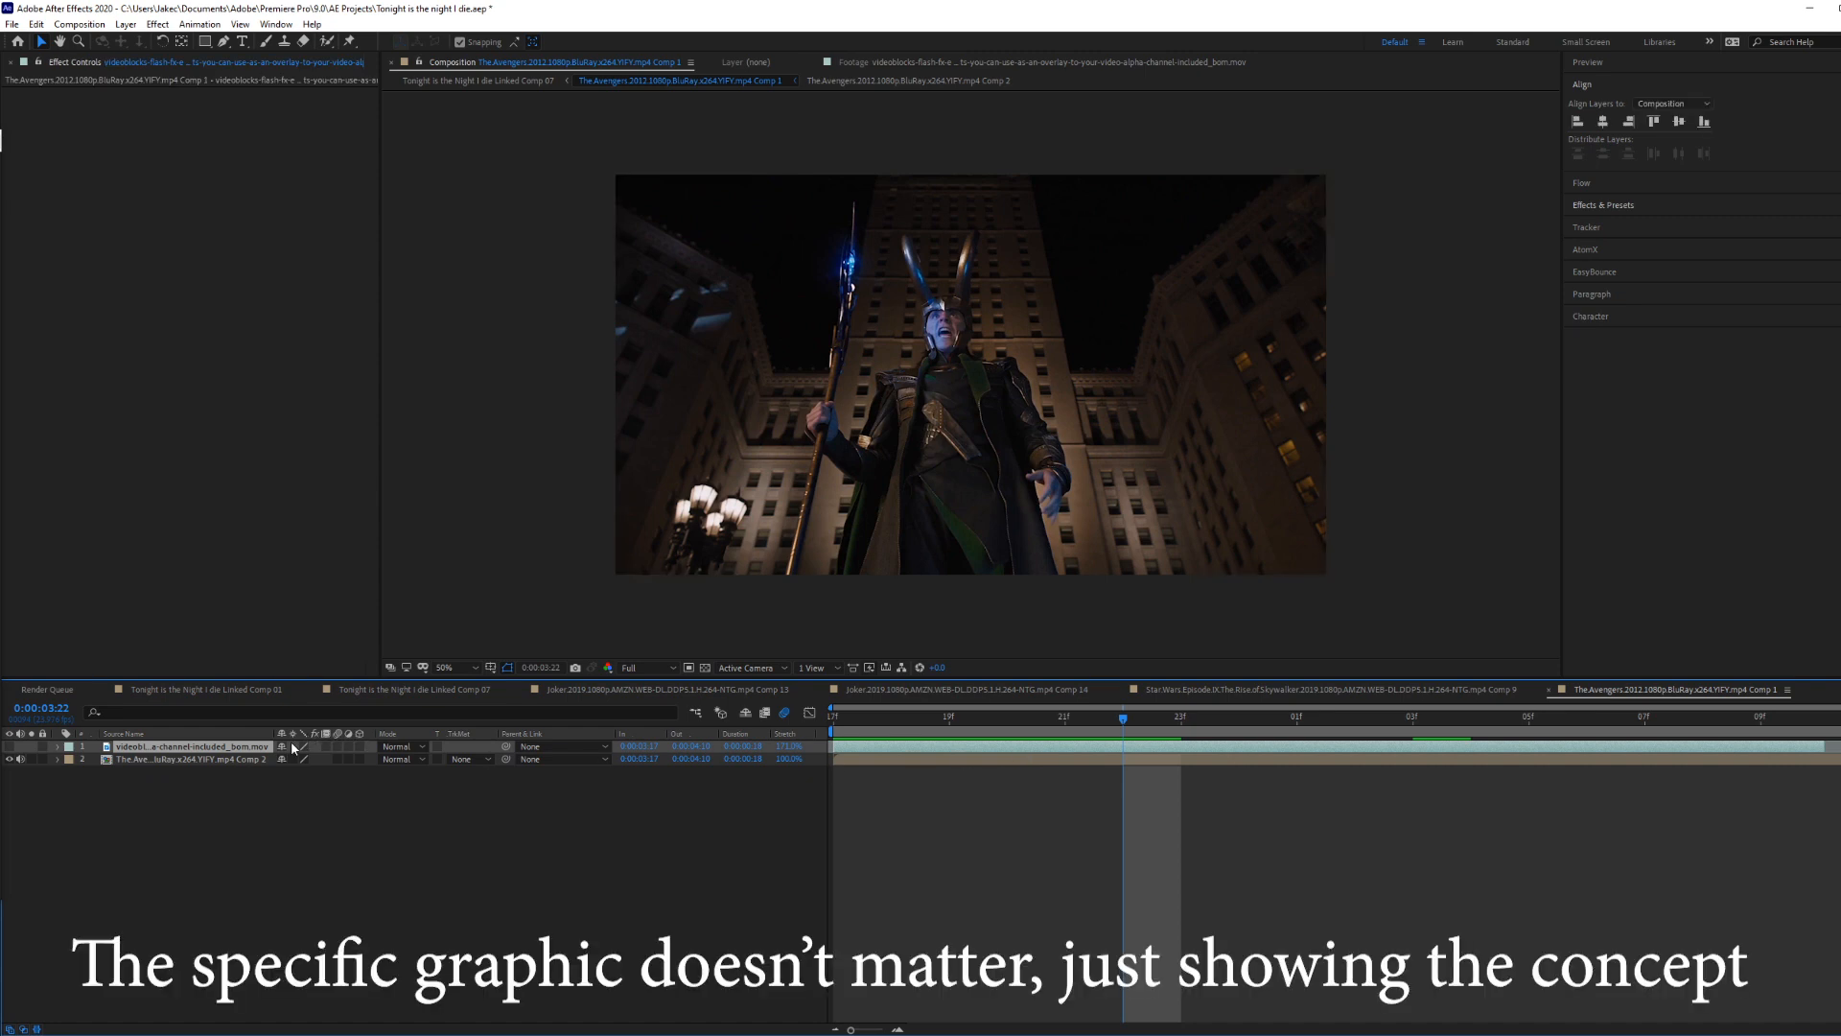
drag(274, 734, 984, 789)
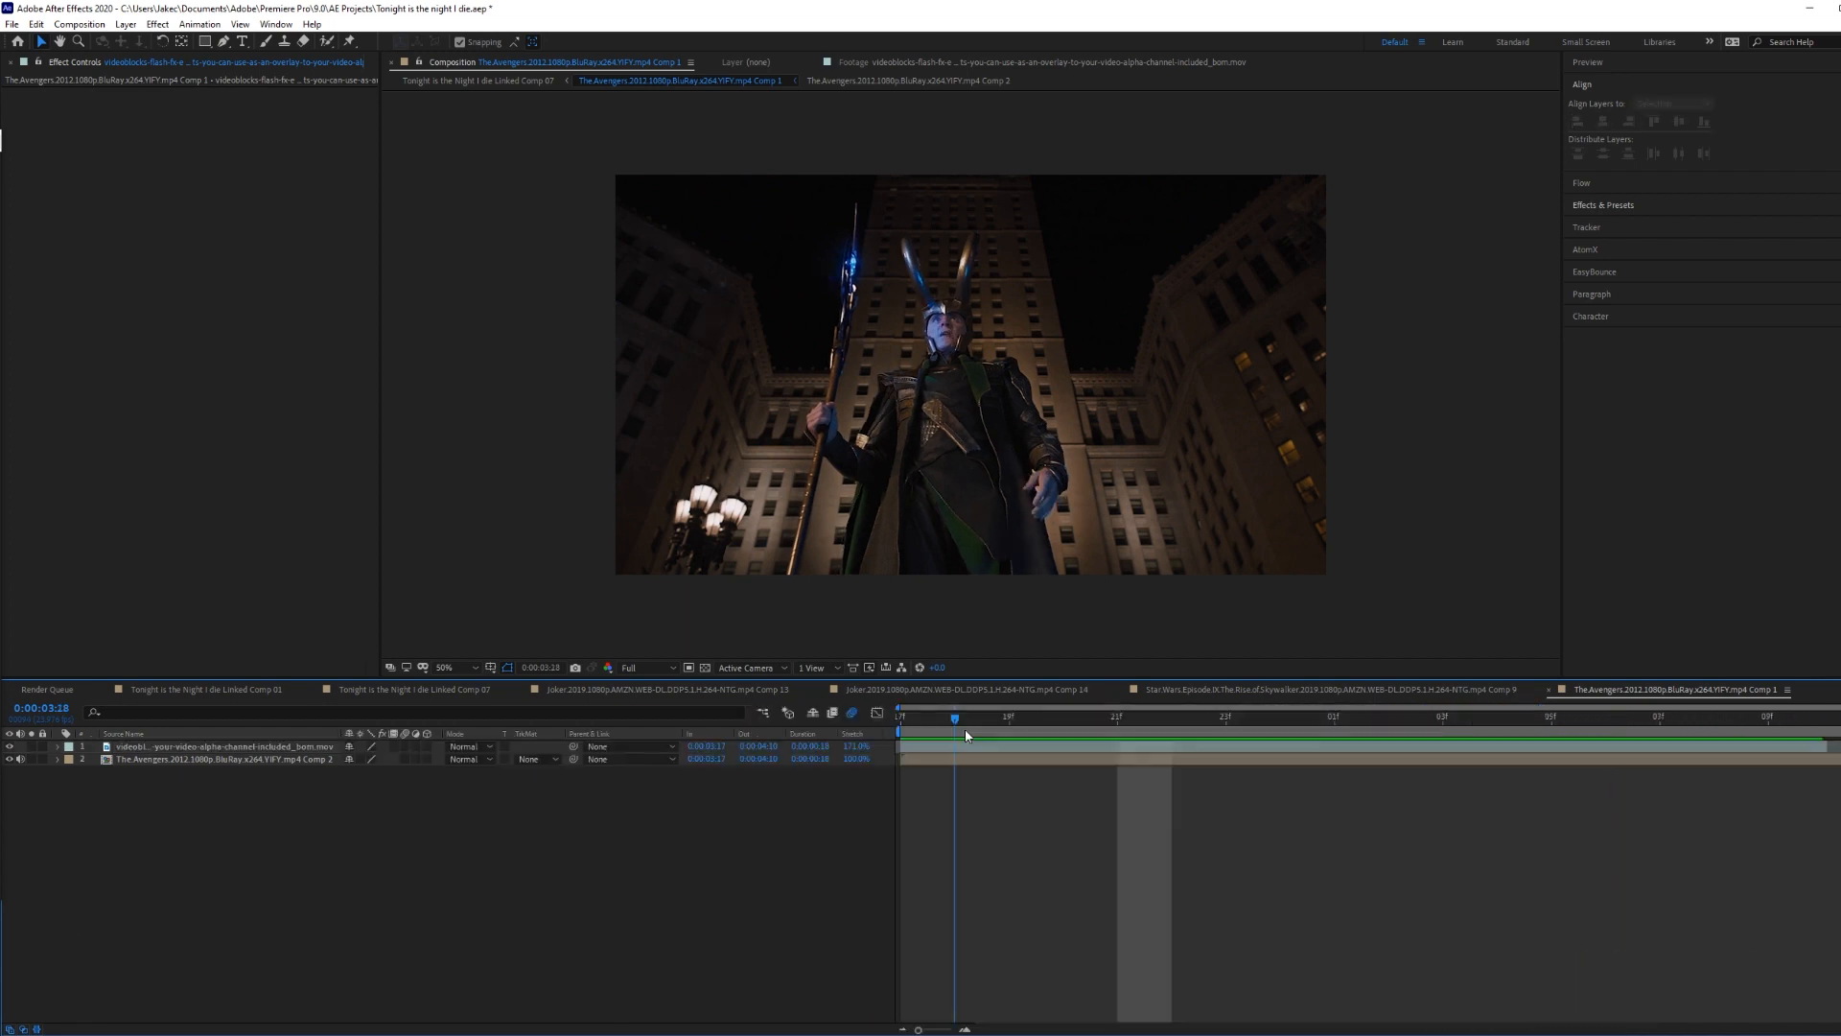
drag(965, 729, 1083, 733)
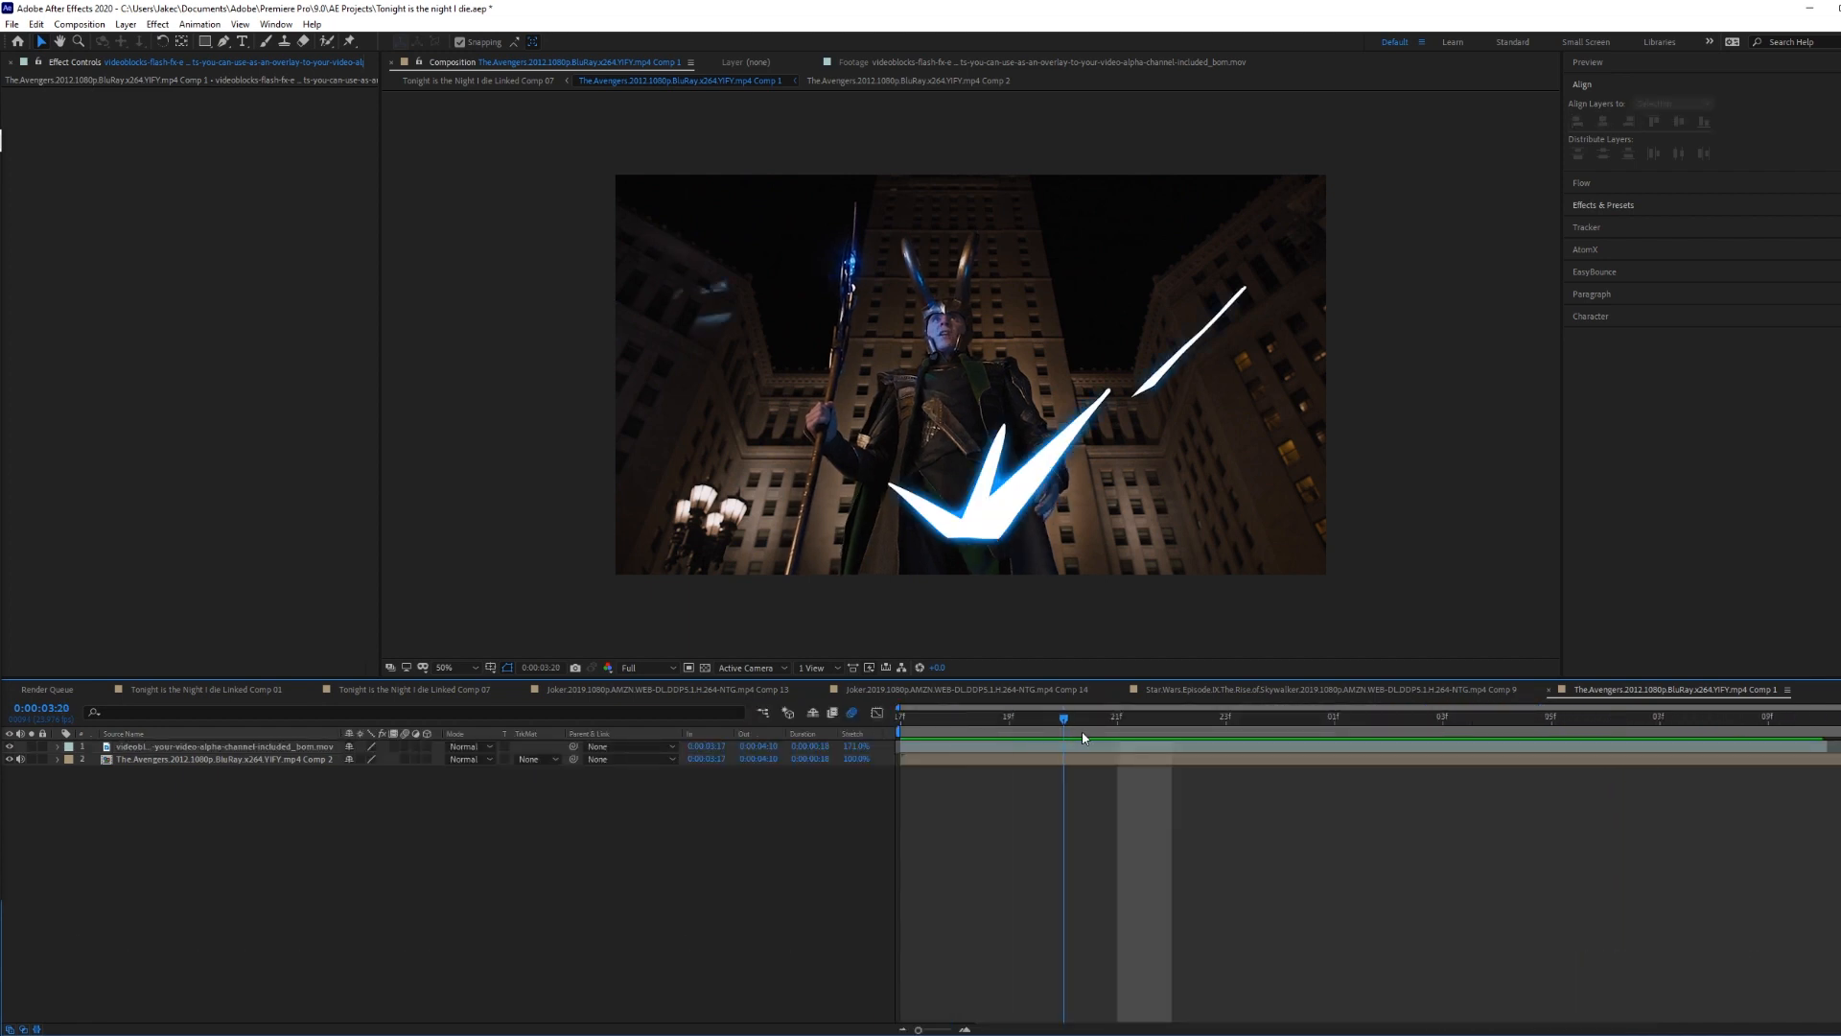
Step: Hide the flash overlay and select Loki and his sceptre with the Roto Brush on the Avengers Comp 2 layer at 0:00:03:20
click(11, 746)
click(788, 502)
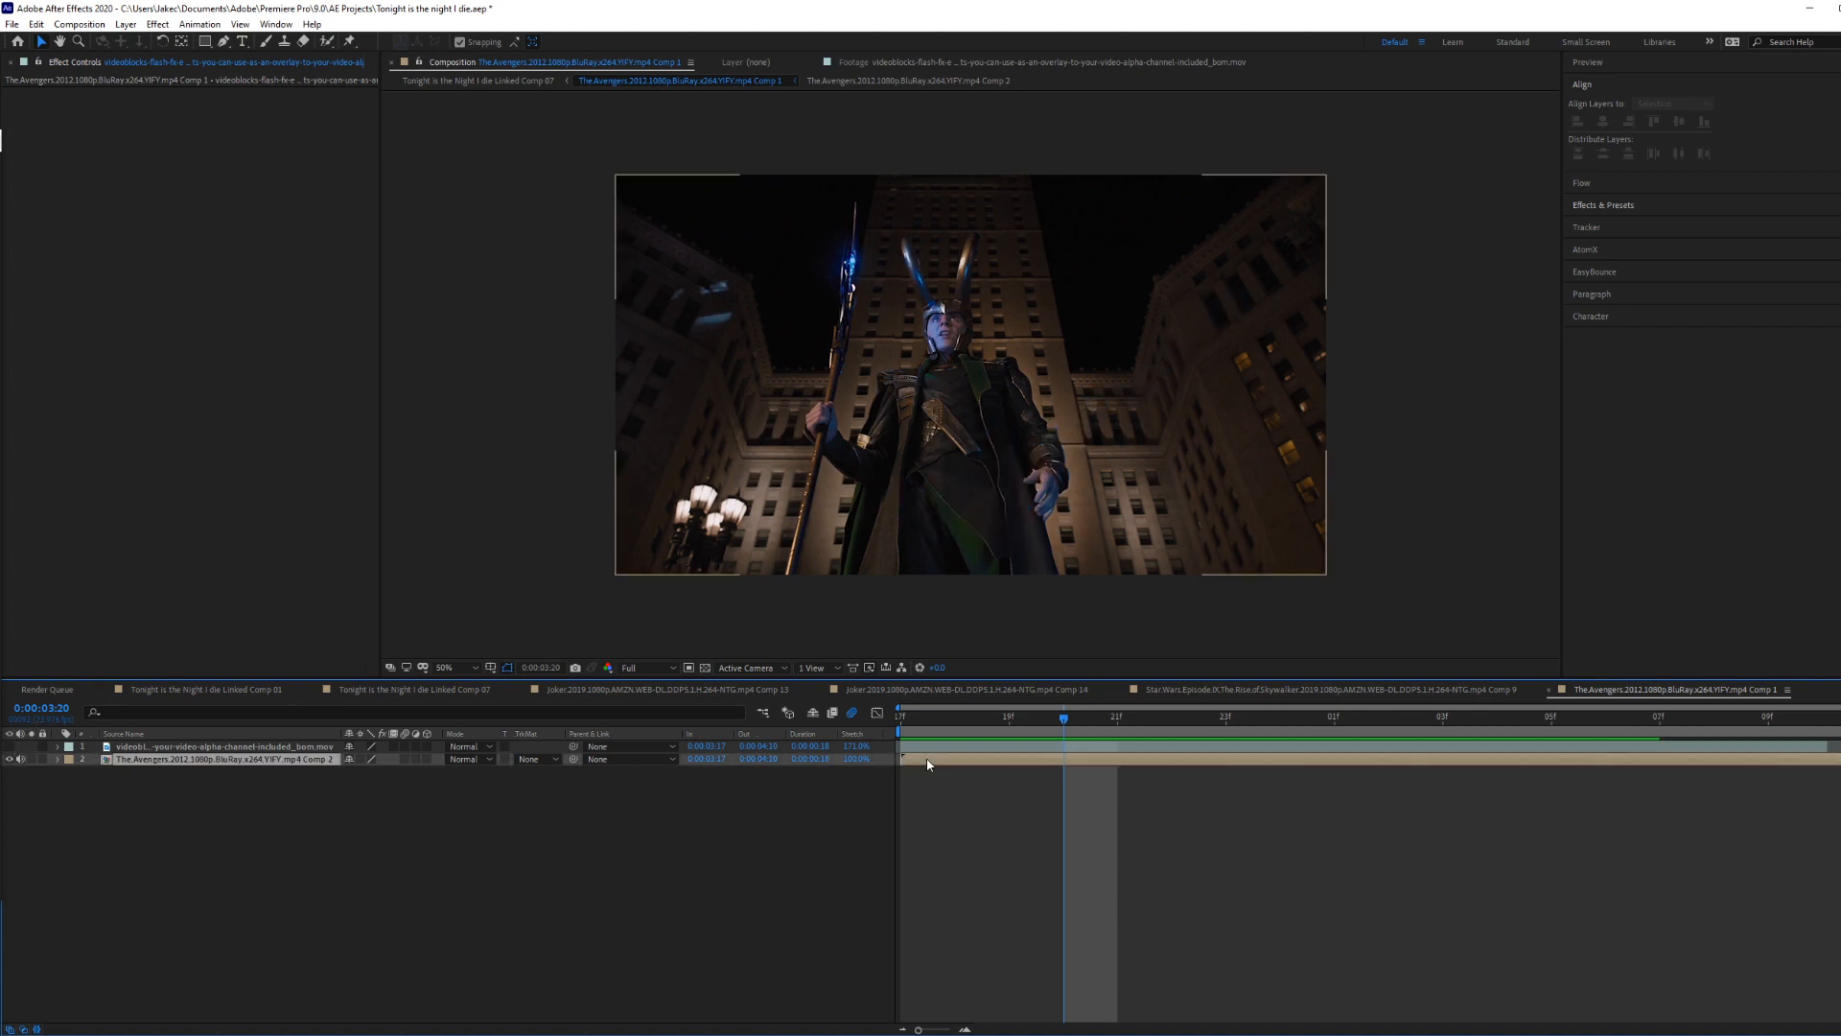
click(328, 42)
double_click(938, 428)
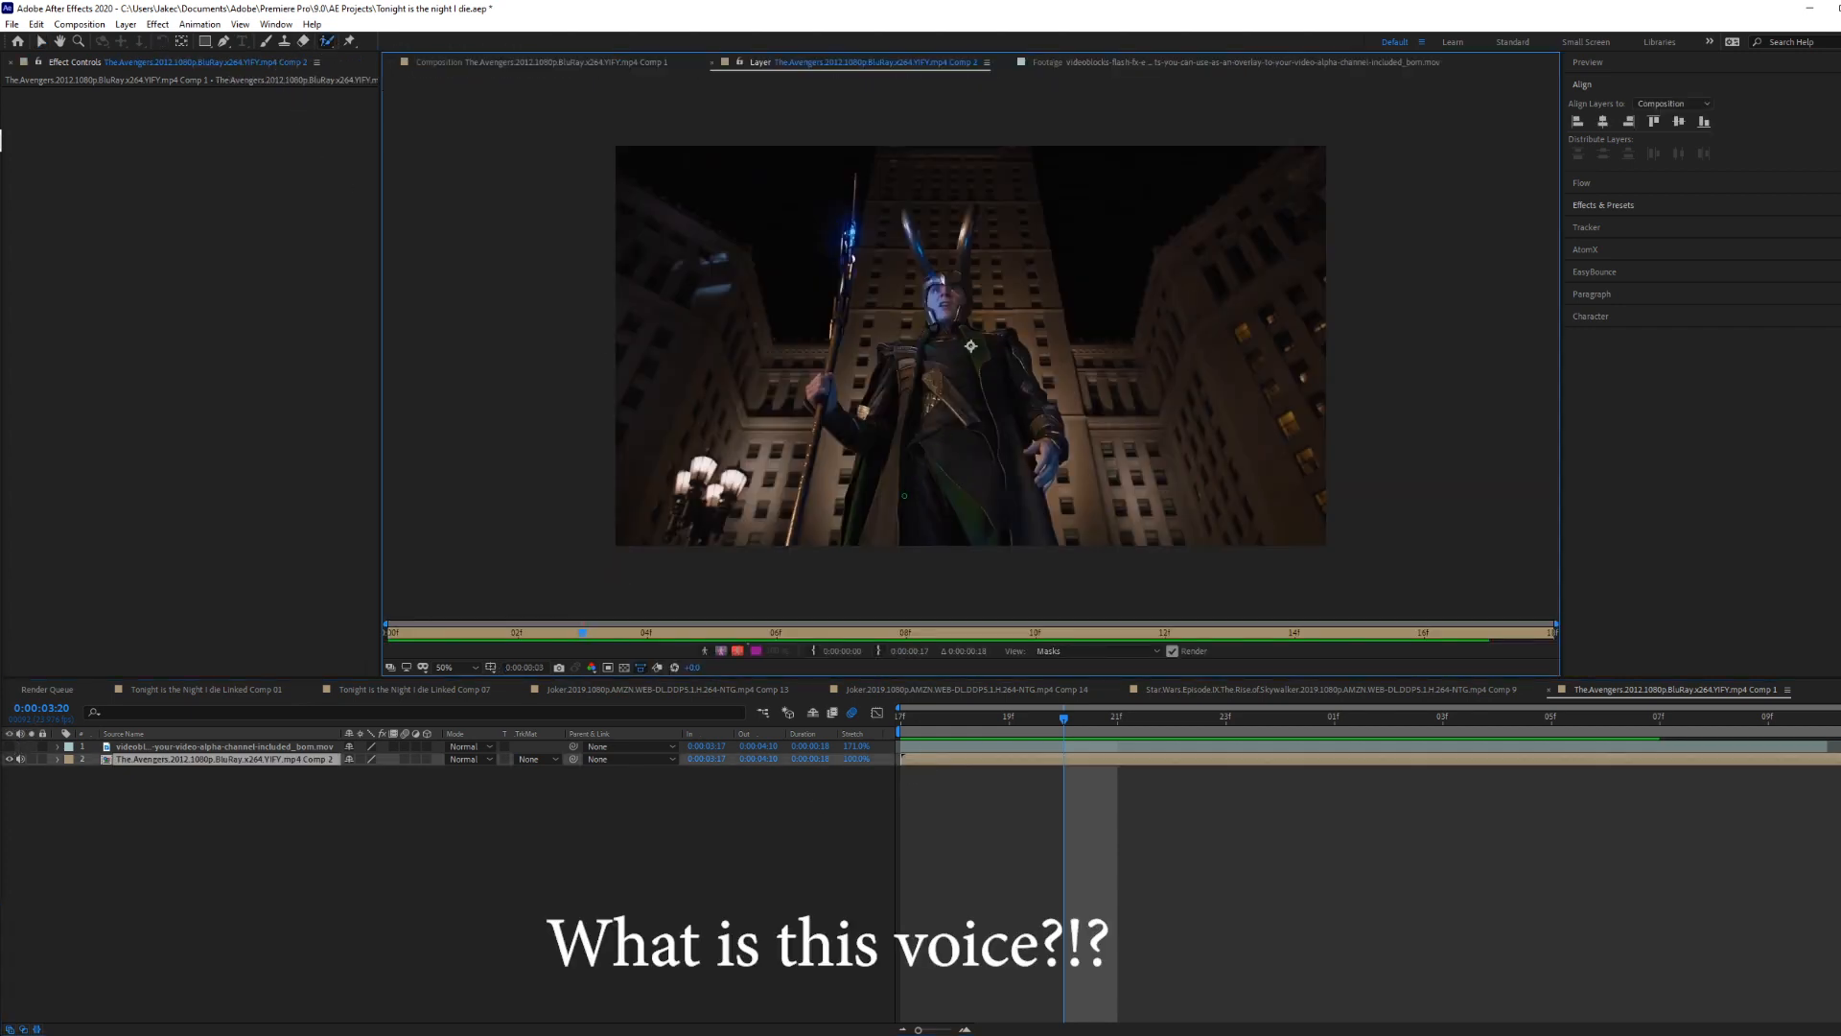
mouse_move(866, 529)
mouse_down()
mouse_move(881, 407)
mouse_move(934, 321)
mouse_move(923, 261)
mouse_move(945, 295)
mouse_move(956, 270)
mouse_move(946, 496)
mouse_move(1011, 349)
mouse_move(1011, 524)
mouse_move(1011, 348)
mouse_move(862, 422)
mouse_up()
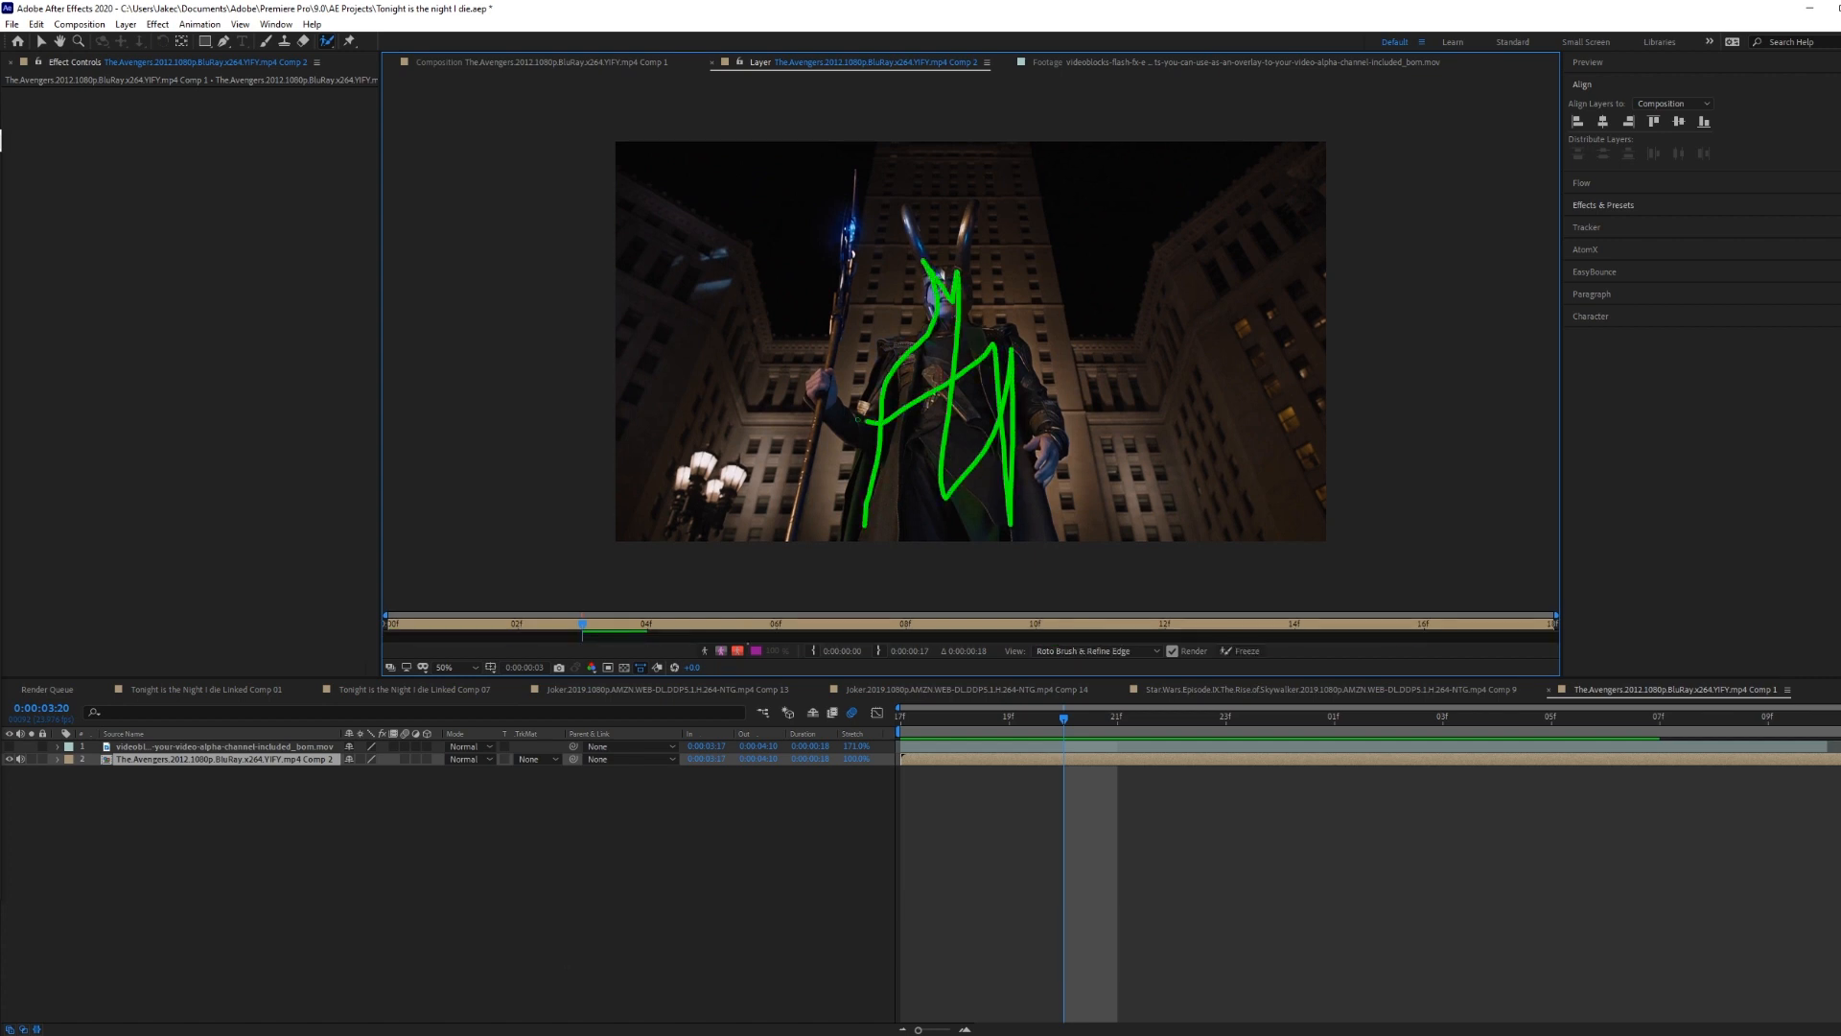
drag(850, 227, 792, 543)
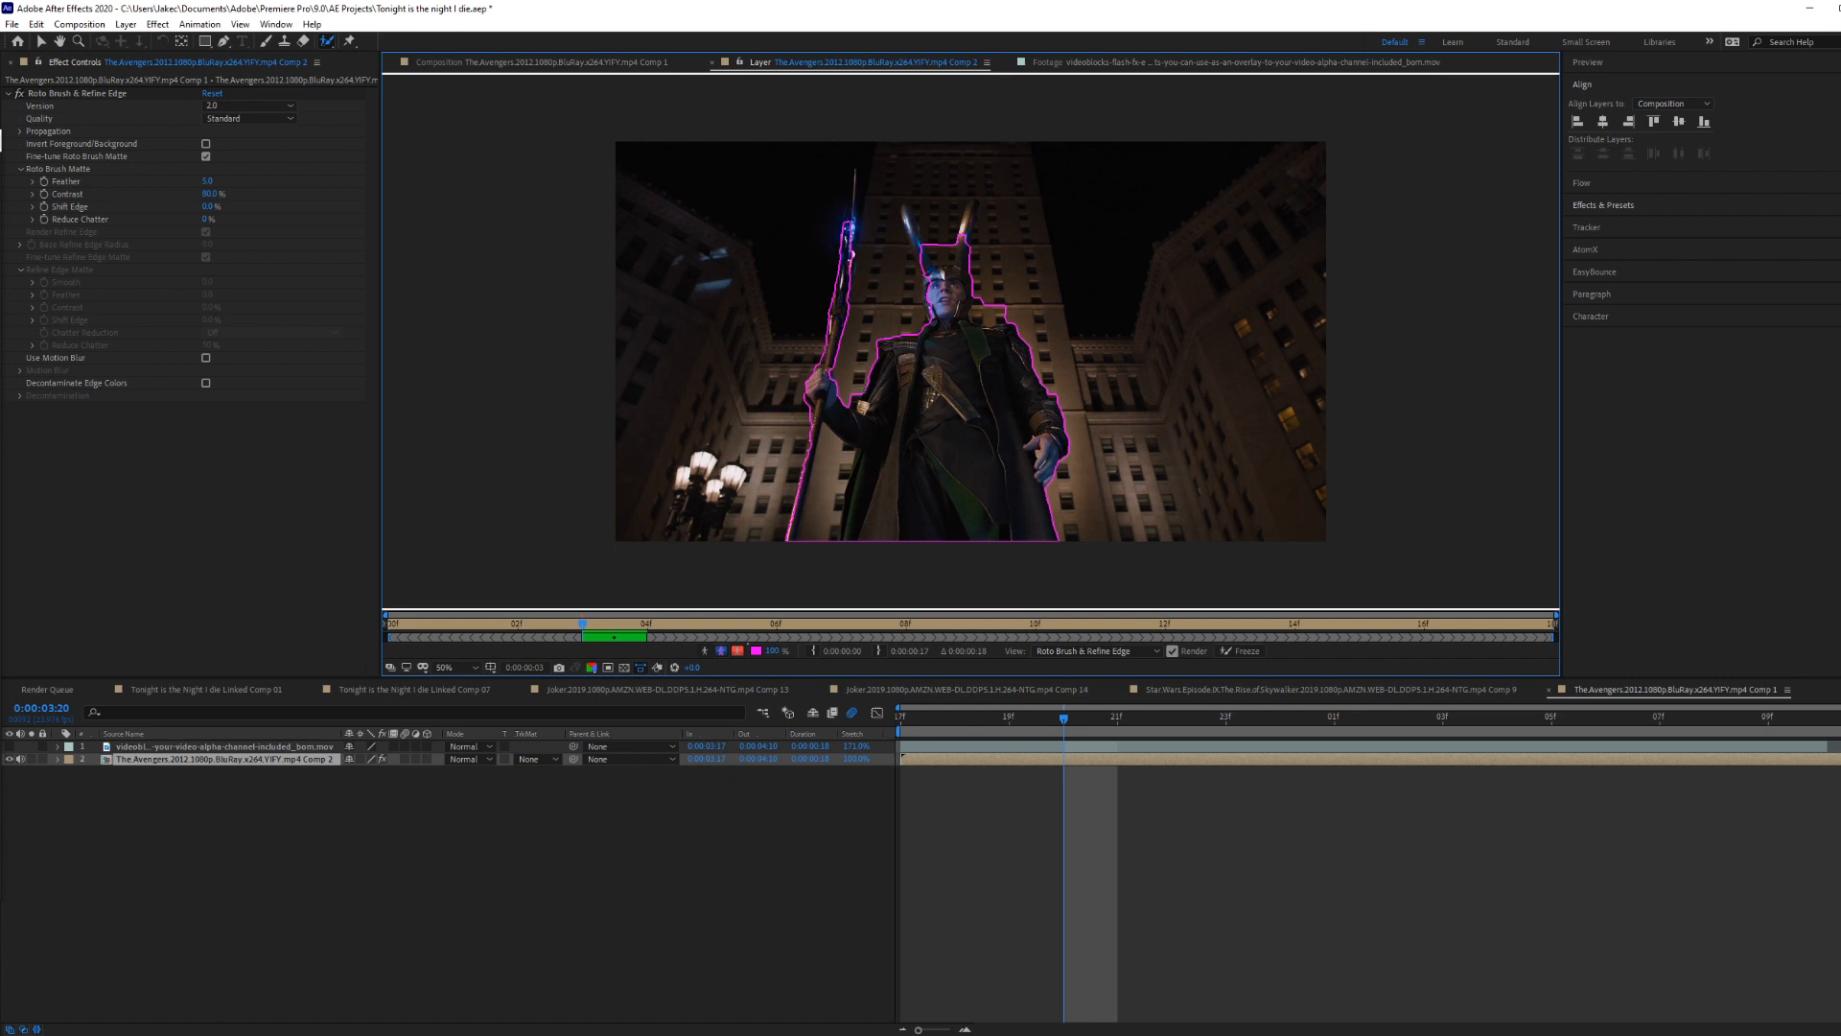
Step: Refine the Roto Brush selection around Loki, excluding the building beside his helmet and shoulder and adding his face and neck edge
scroll(981, 298, up, 1)
drag(892, 143, 885, 114)
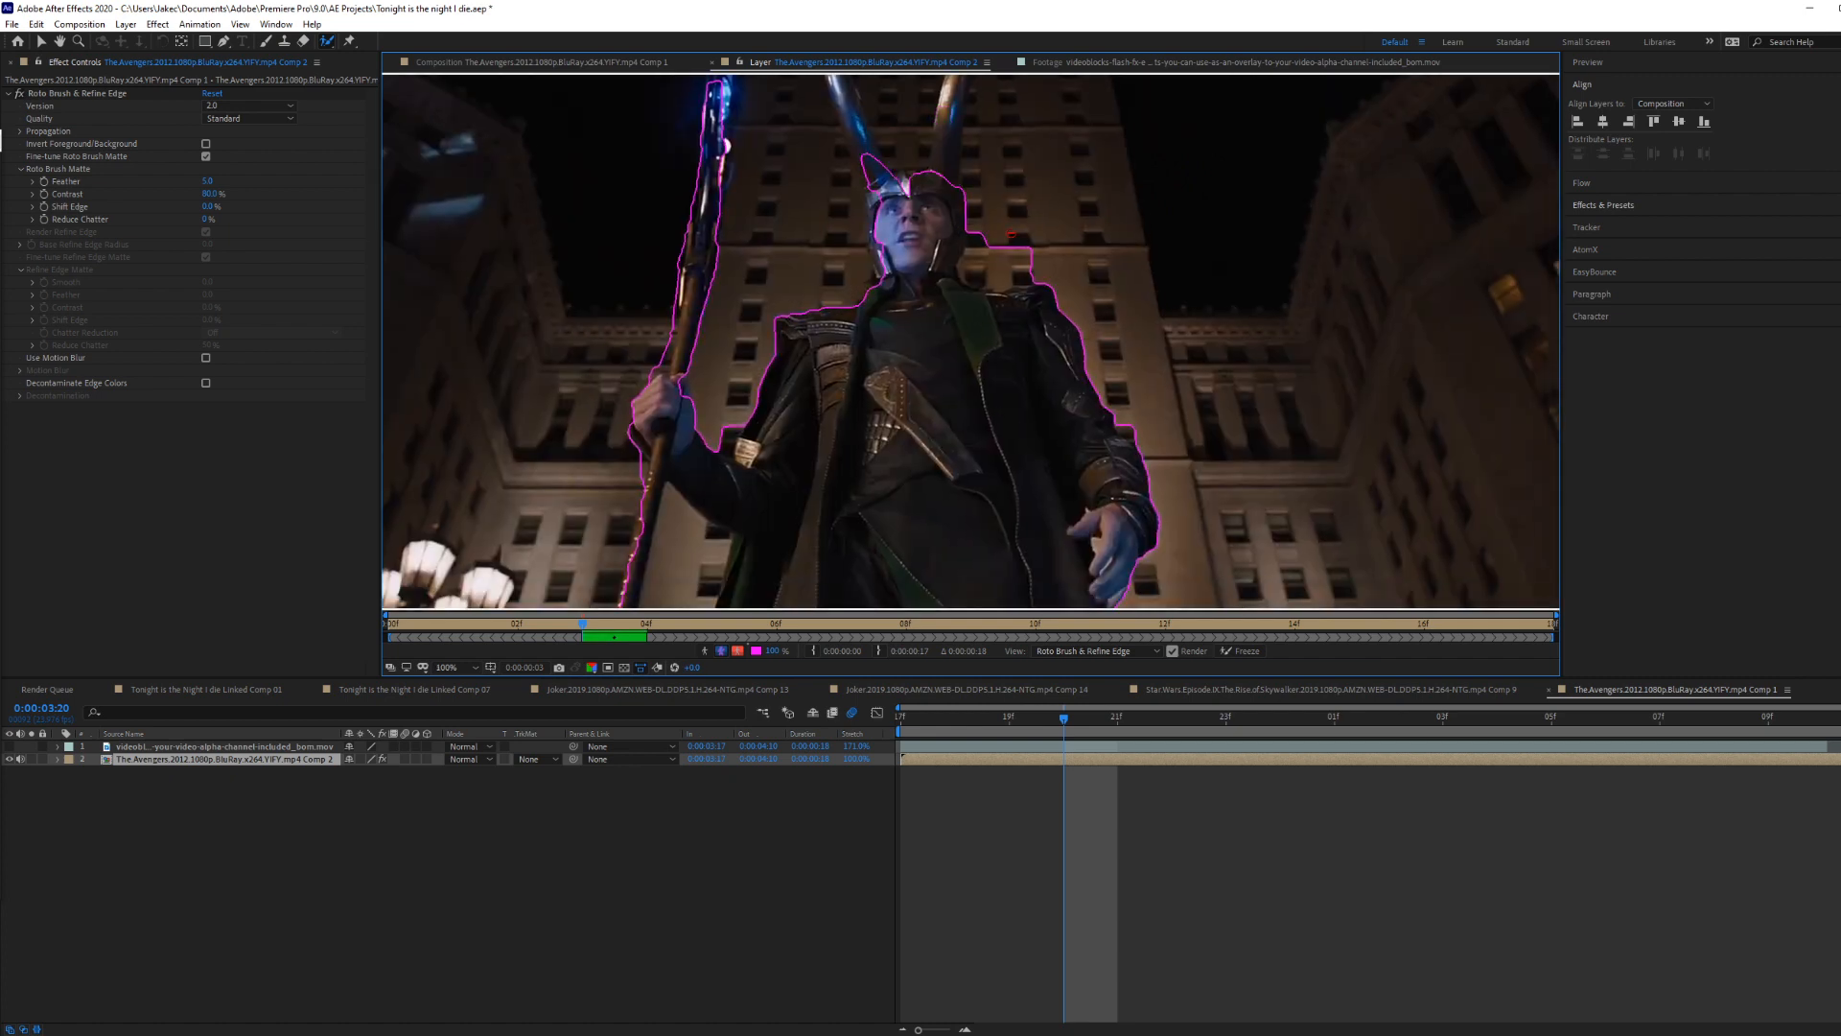
mouse_move(1009, 237)
mouse_down()
mouse_move(976, 274)
mouse_move(1036, 291)
mouse_up()
drag(1004, 301, 1009, 300)
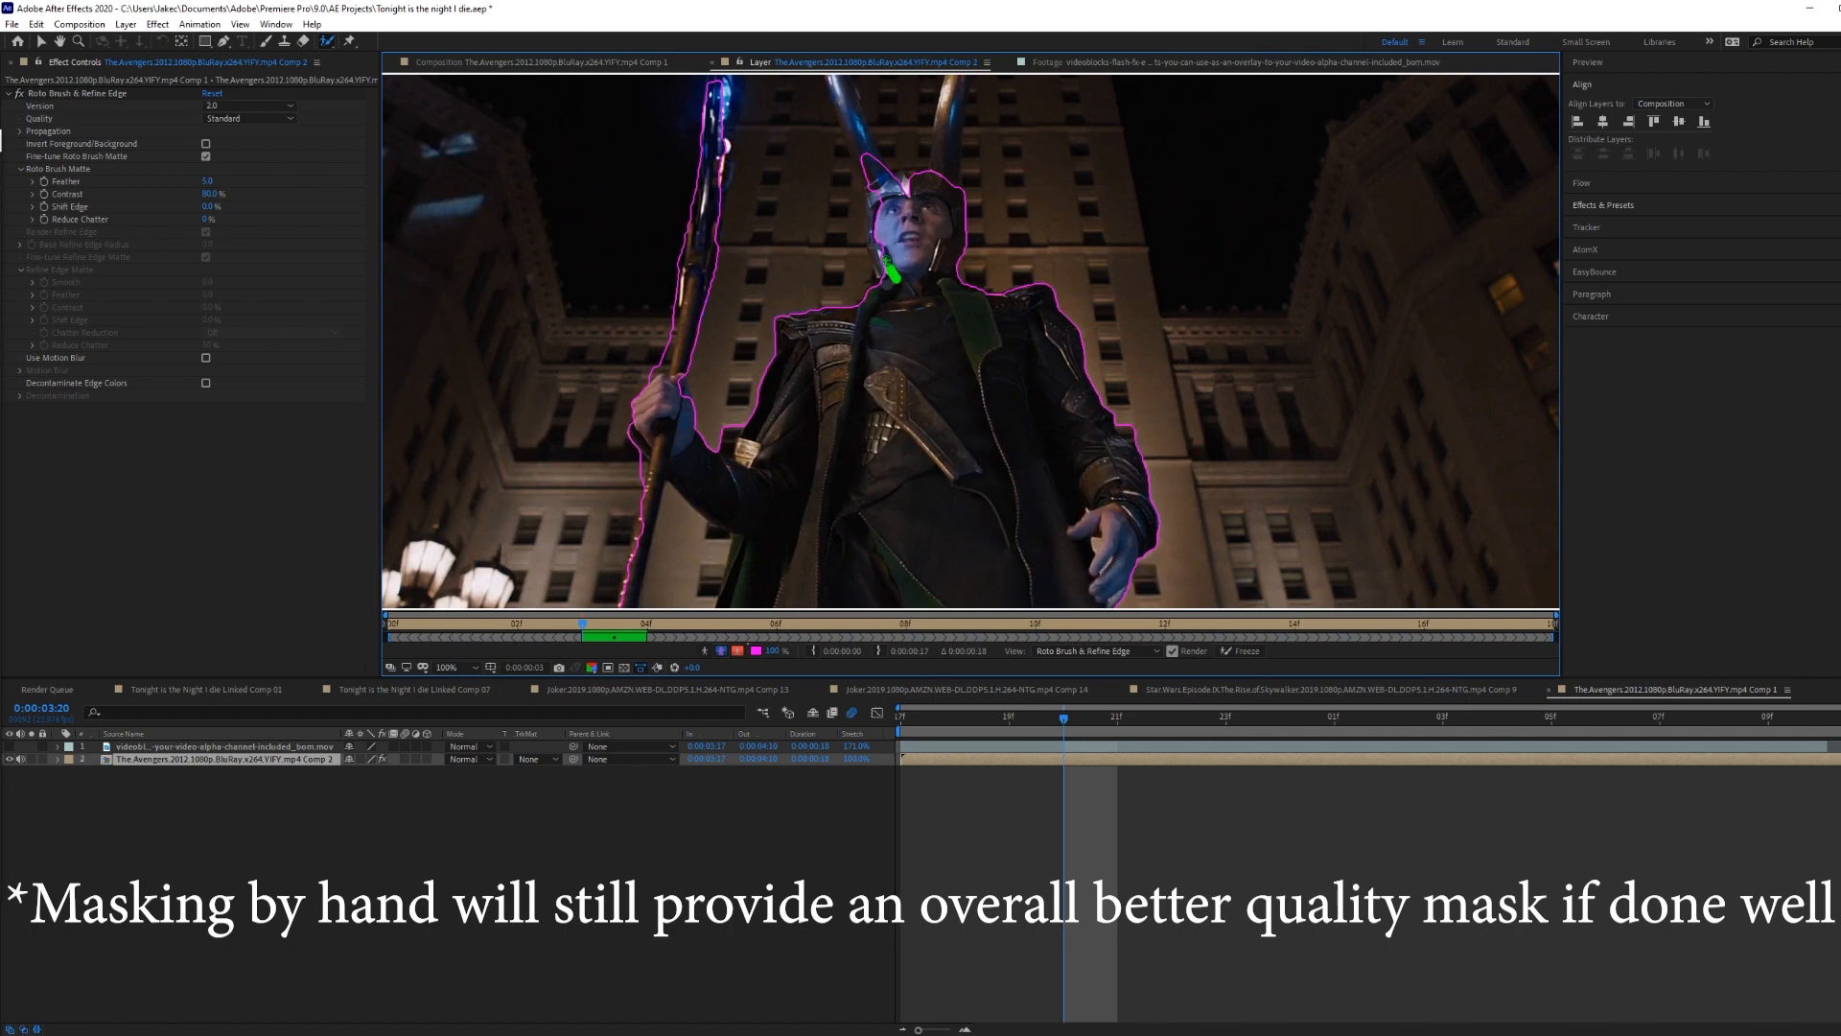
mouse_move(888, 263)
mouse_down()
mouse_move(878, 192)
mouse_move(880, 242)
mouse_up()
scroll(949, 287, down, 2)
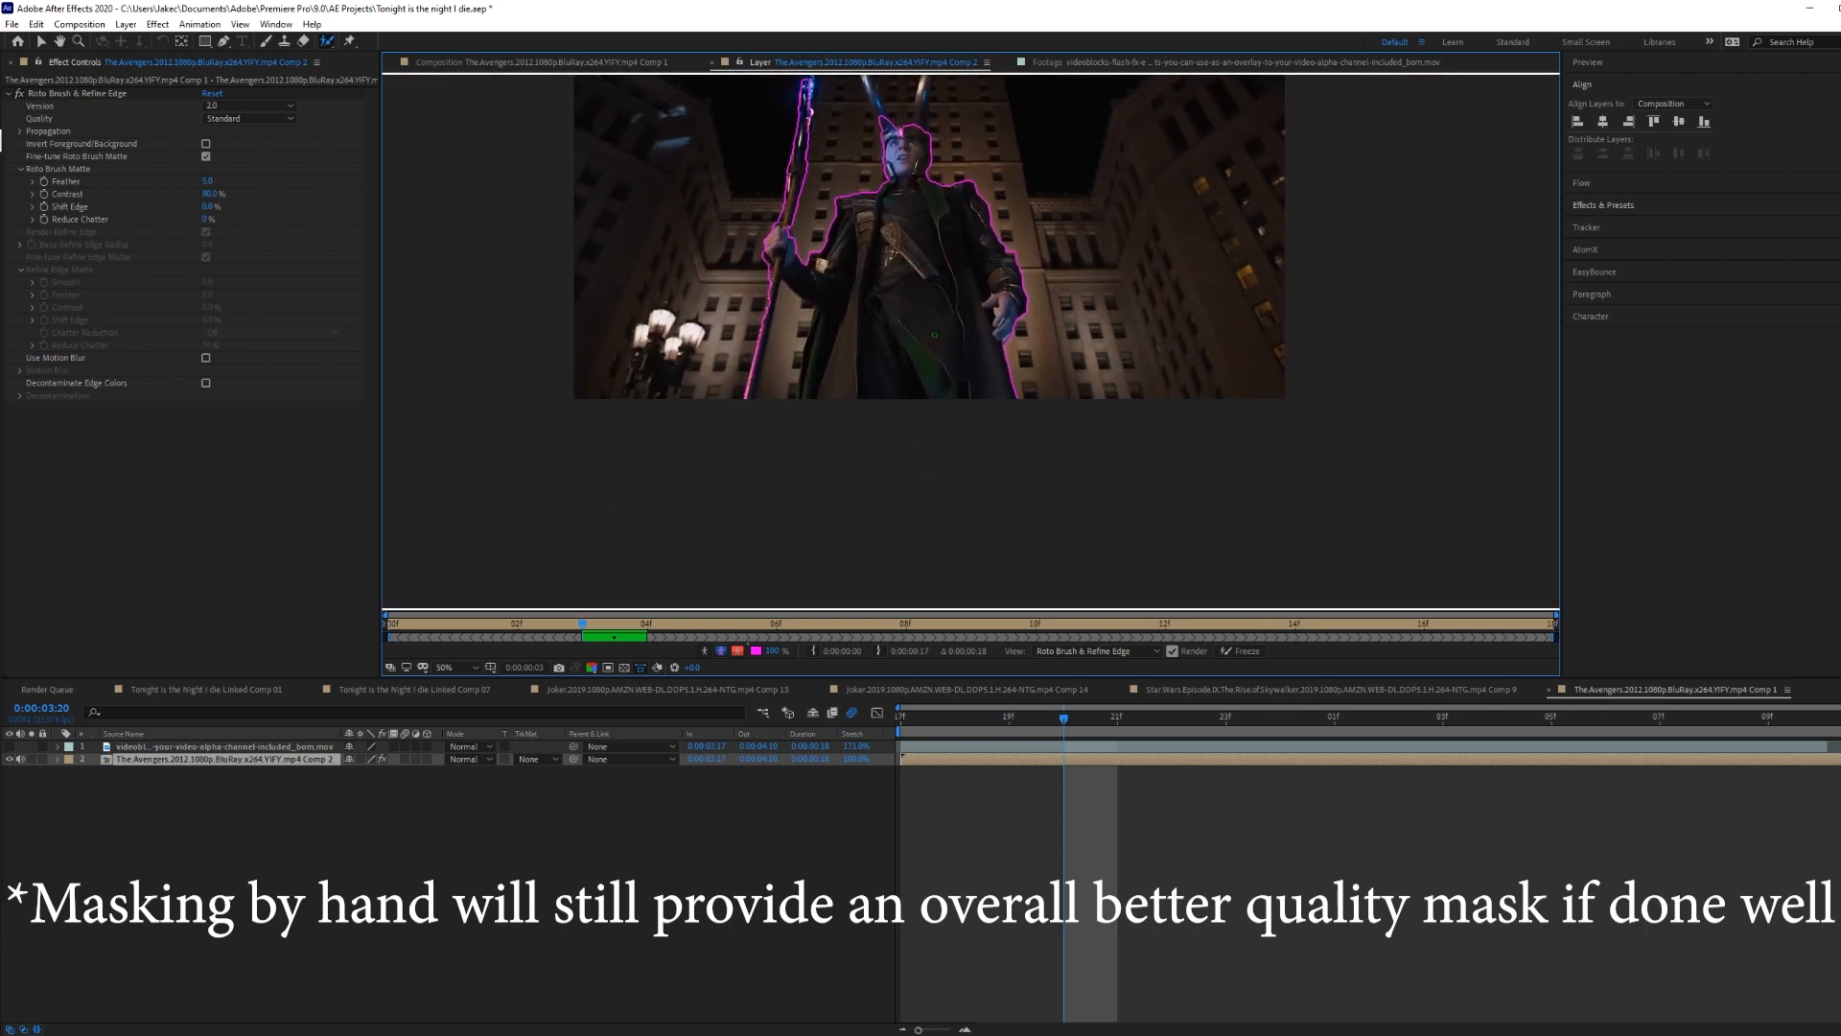
drag(784, 403, 785, 402)
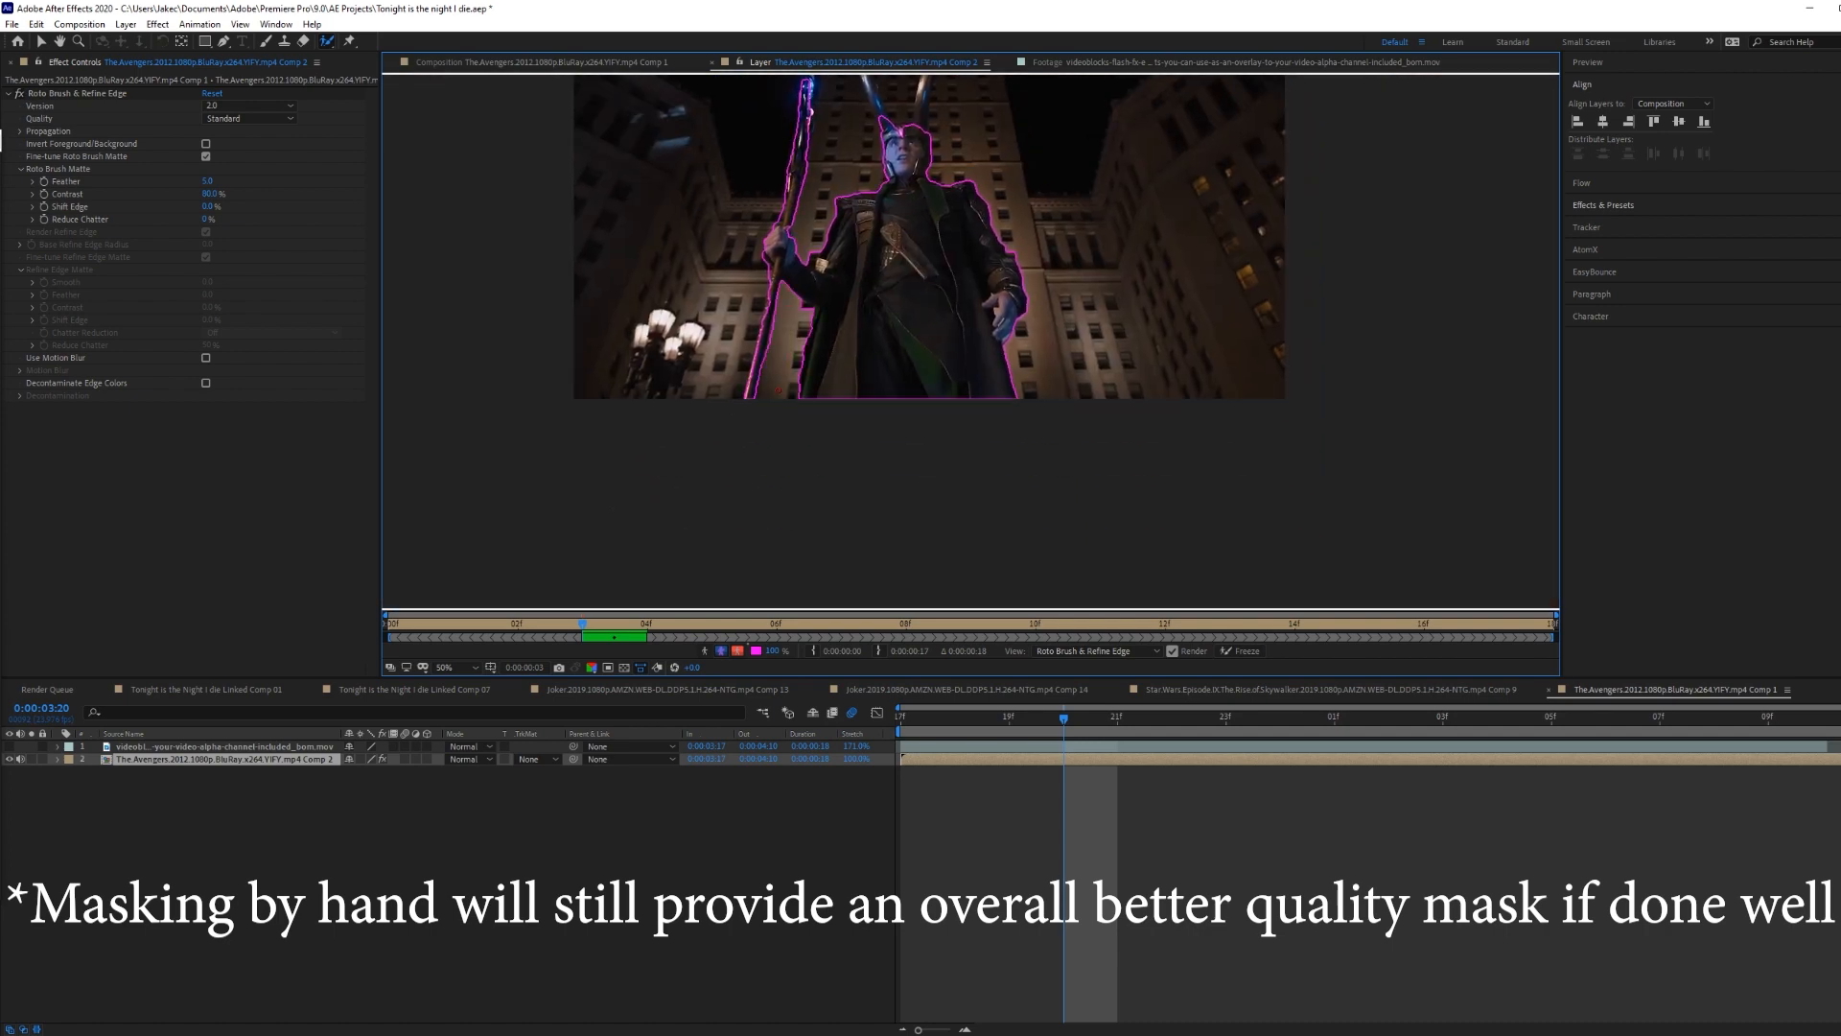
scroll(779, 384, up, 2)
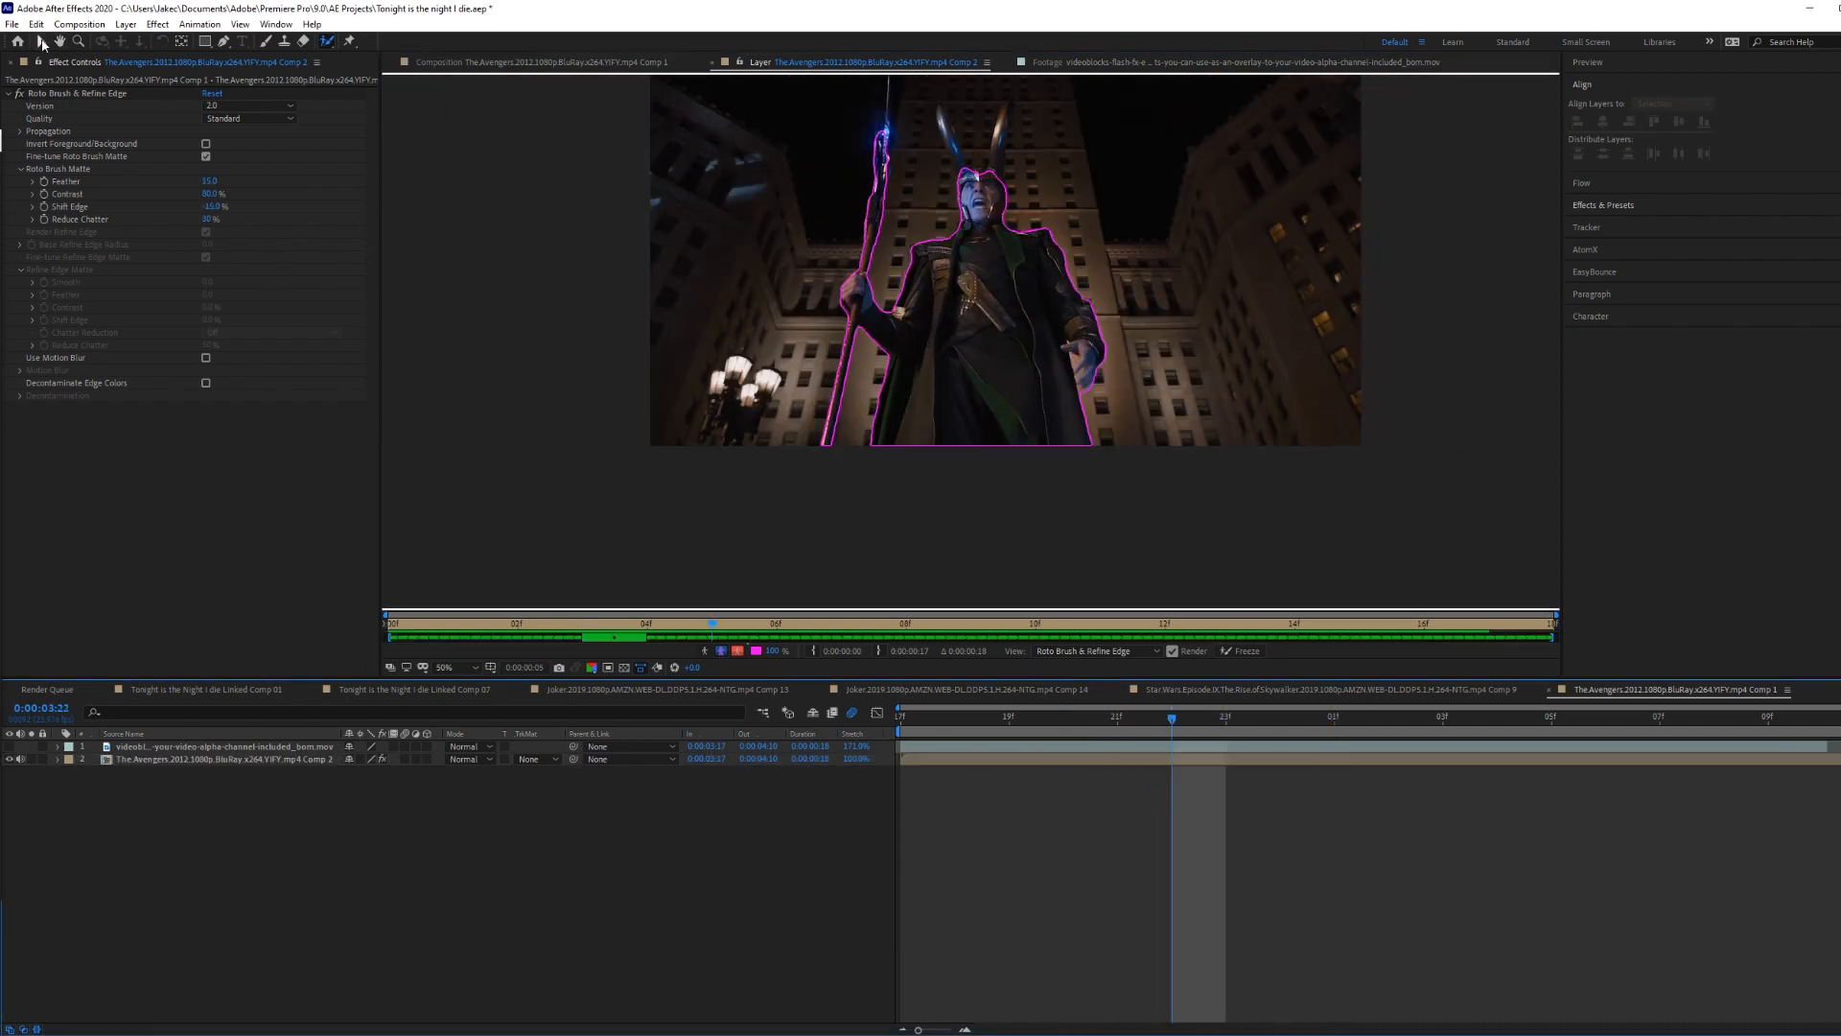
Step: Back in the Avengers Comp 1 composition, duplicate the rotoscoped Avengers Comp 2 layer and remove Roto Brush & Refine Edge from the lower copy
click(42, 43)
click(480, 61)
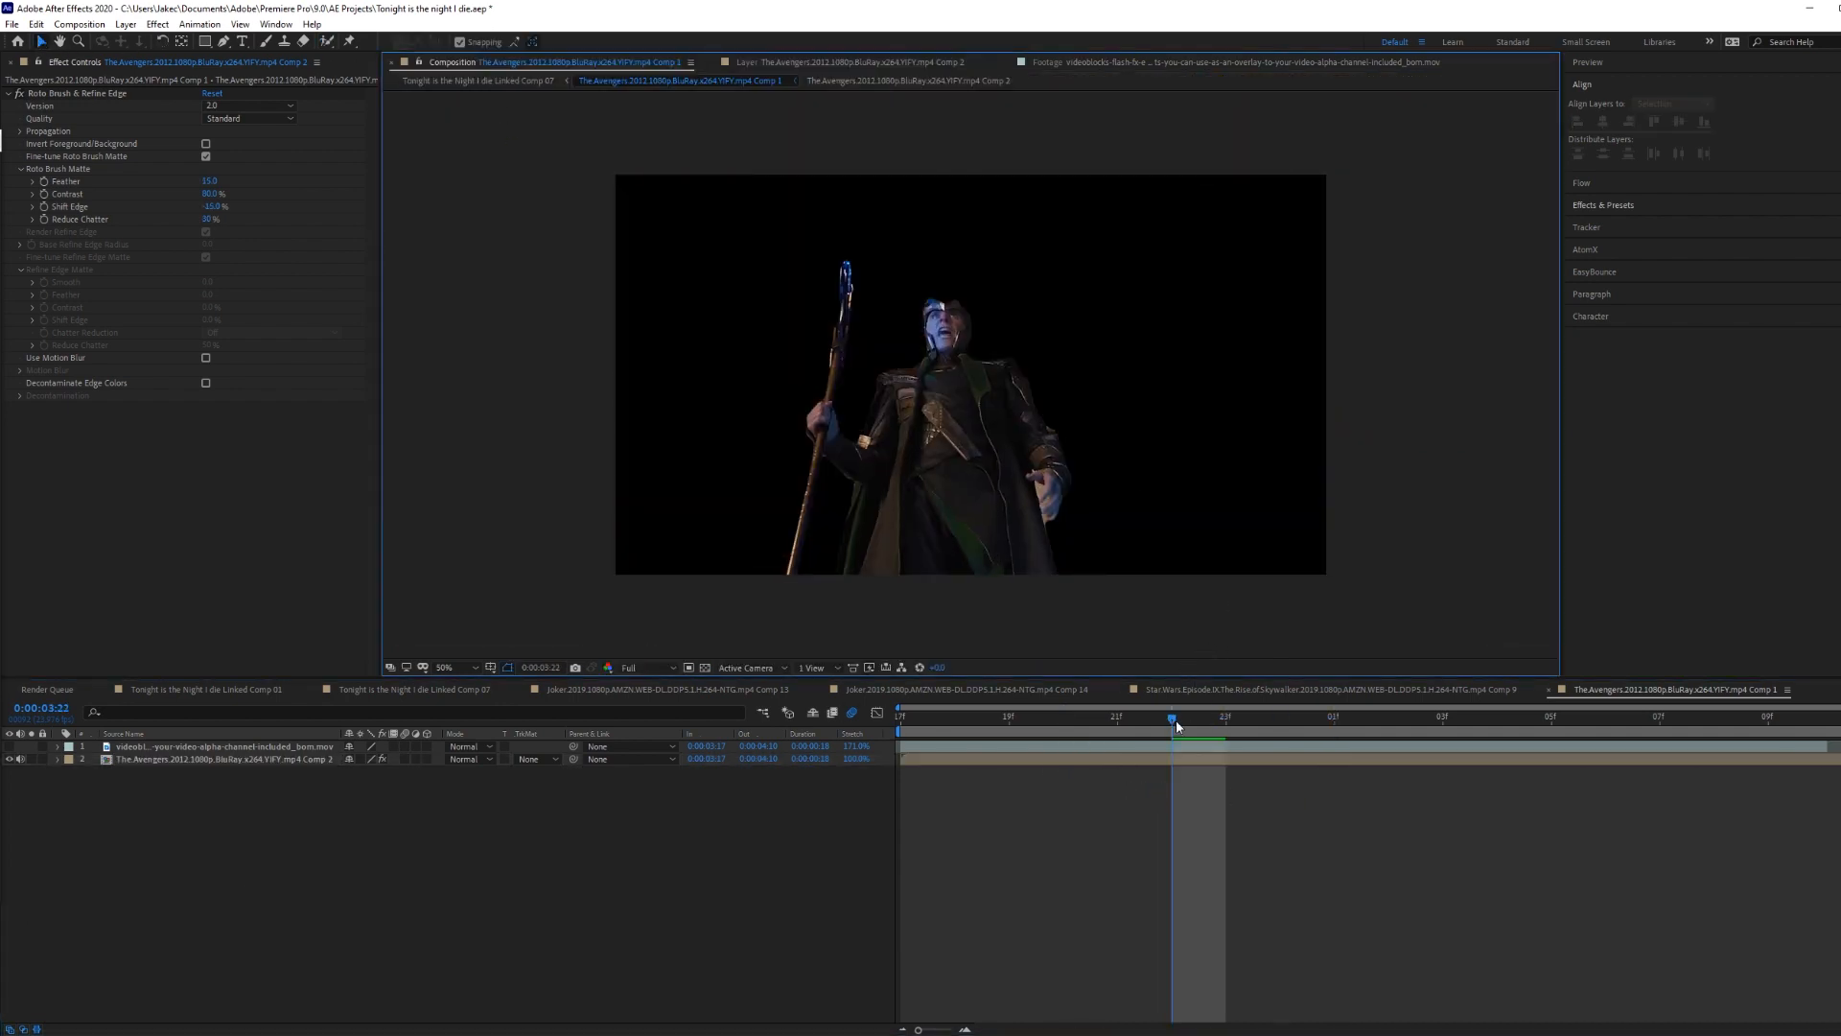
drag(1175, 719, 902, 719)
click(911, 758)
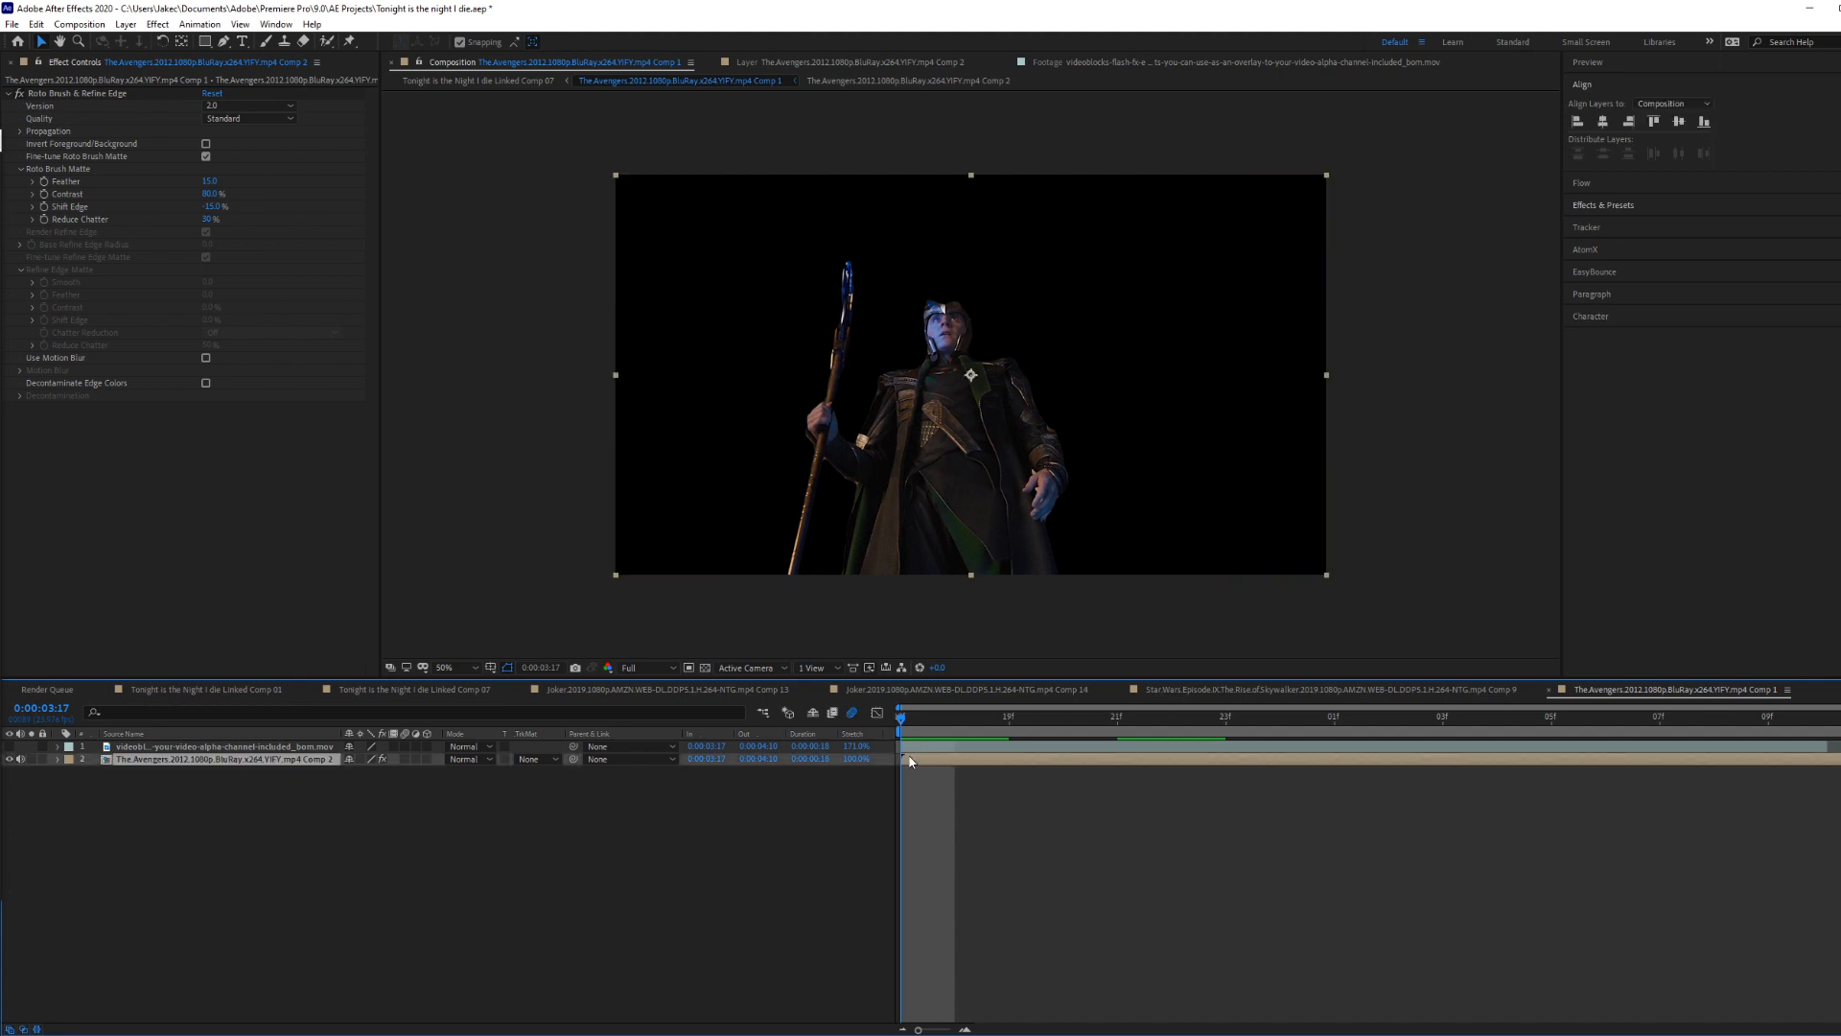
key(ctrl+d)
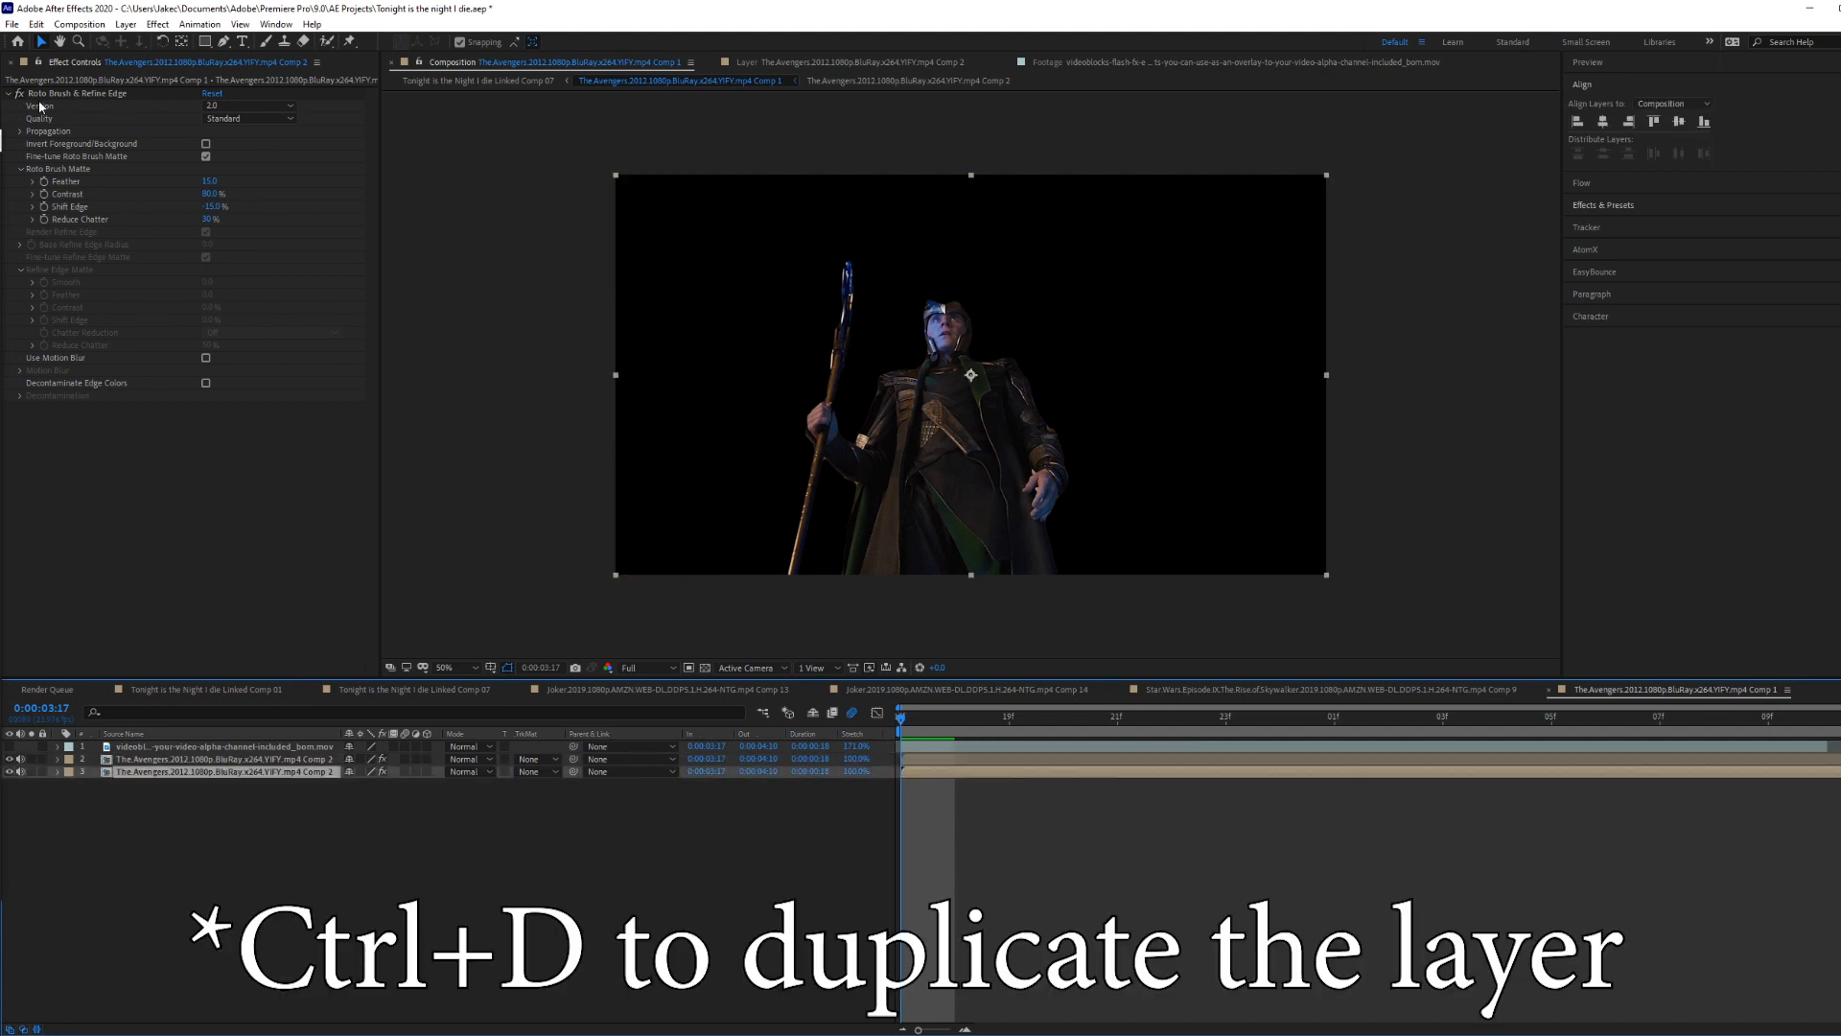
click(29, 94)
key(Delete)
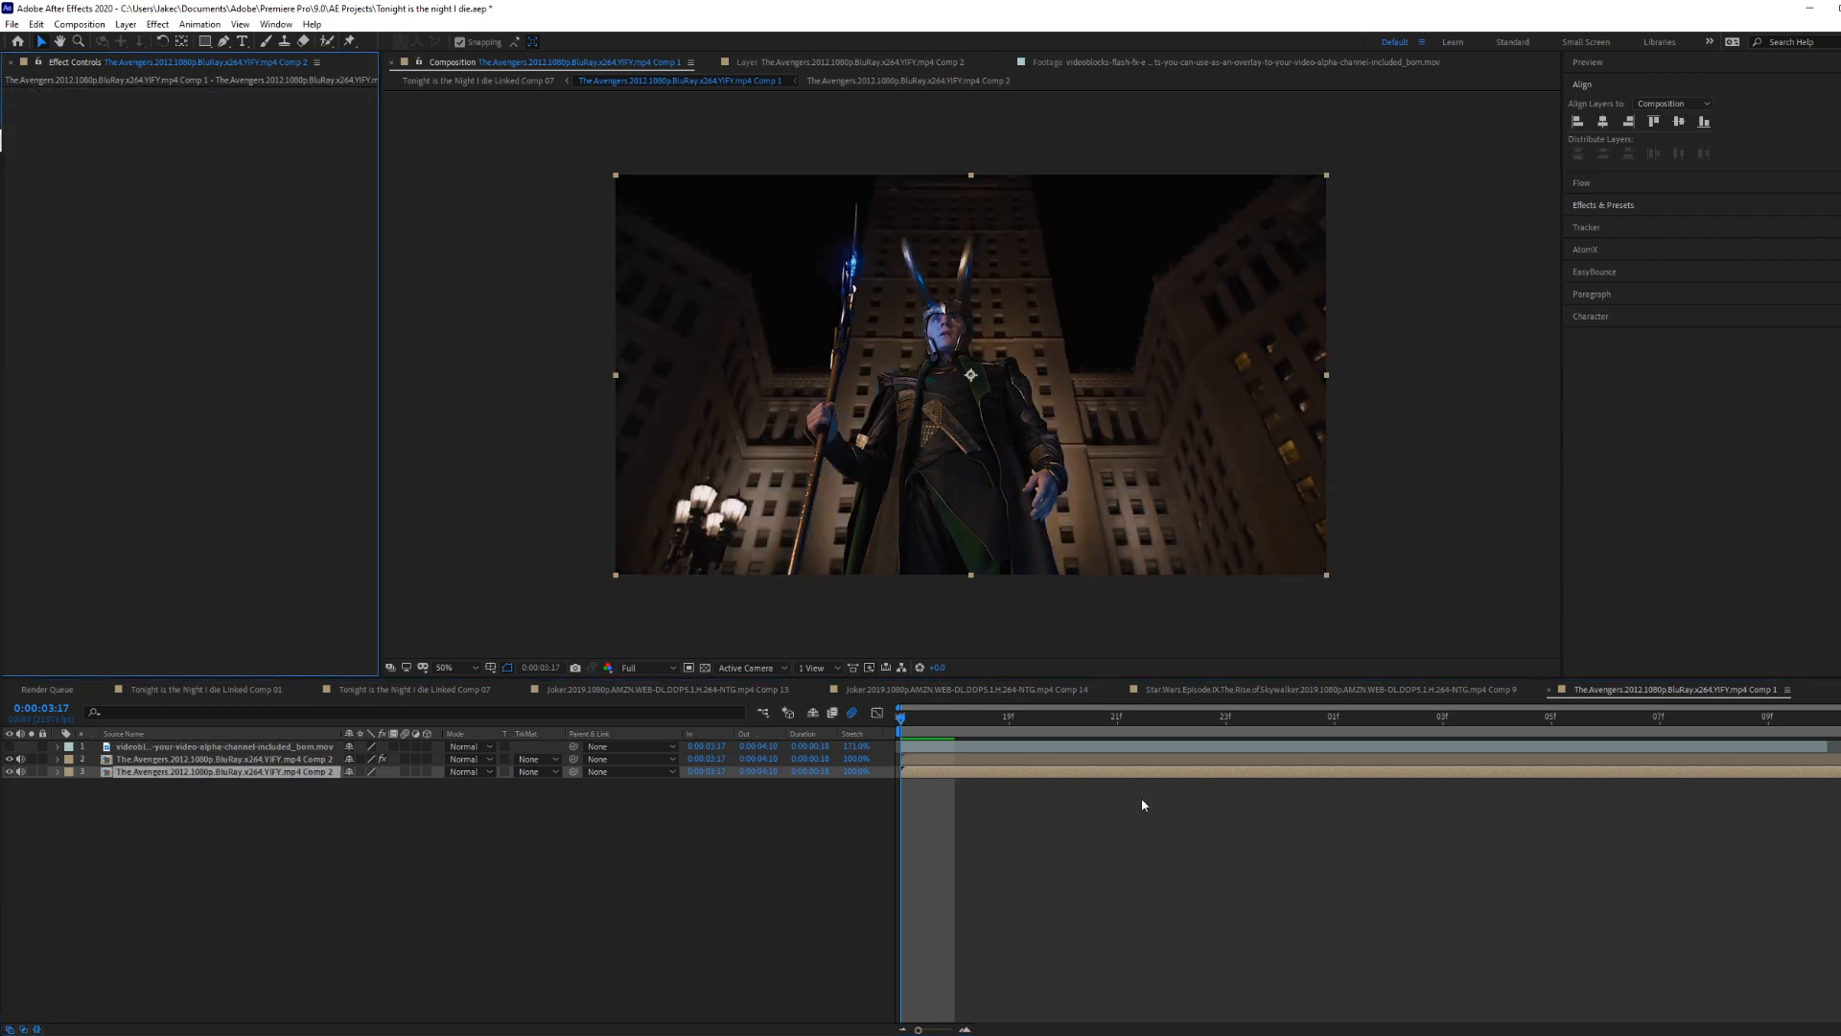
Step: Show the flash overlay and move it slightly down and to the right over Loki at 0:00:04:00
click(950, 729)
click(912, 746)
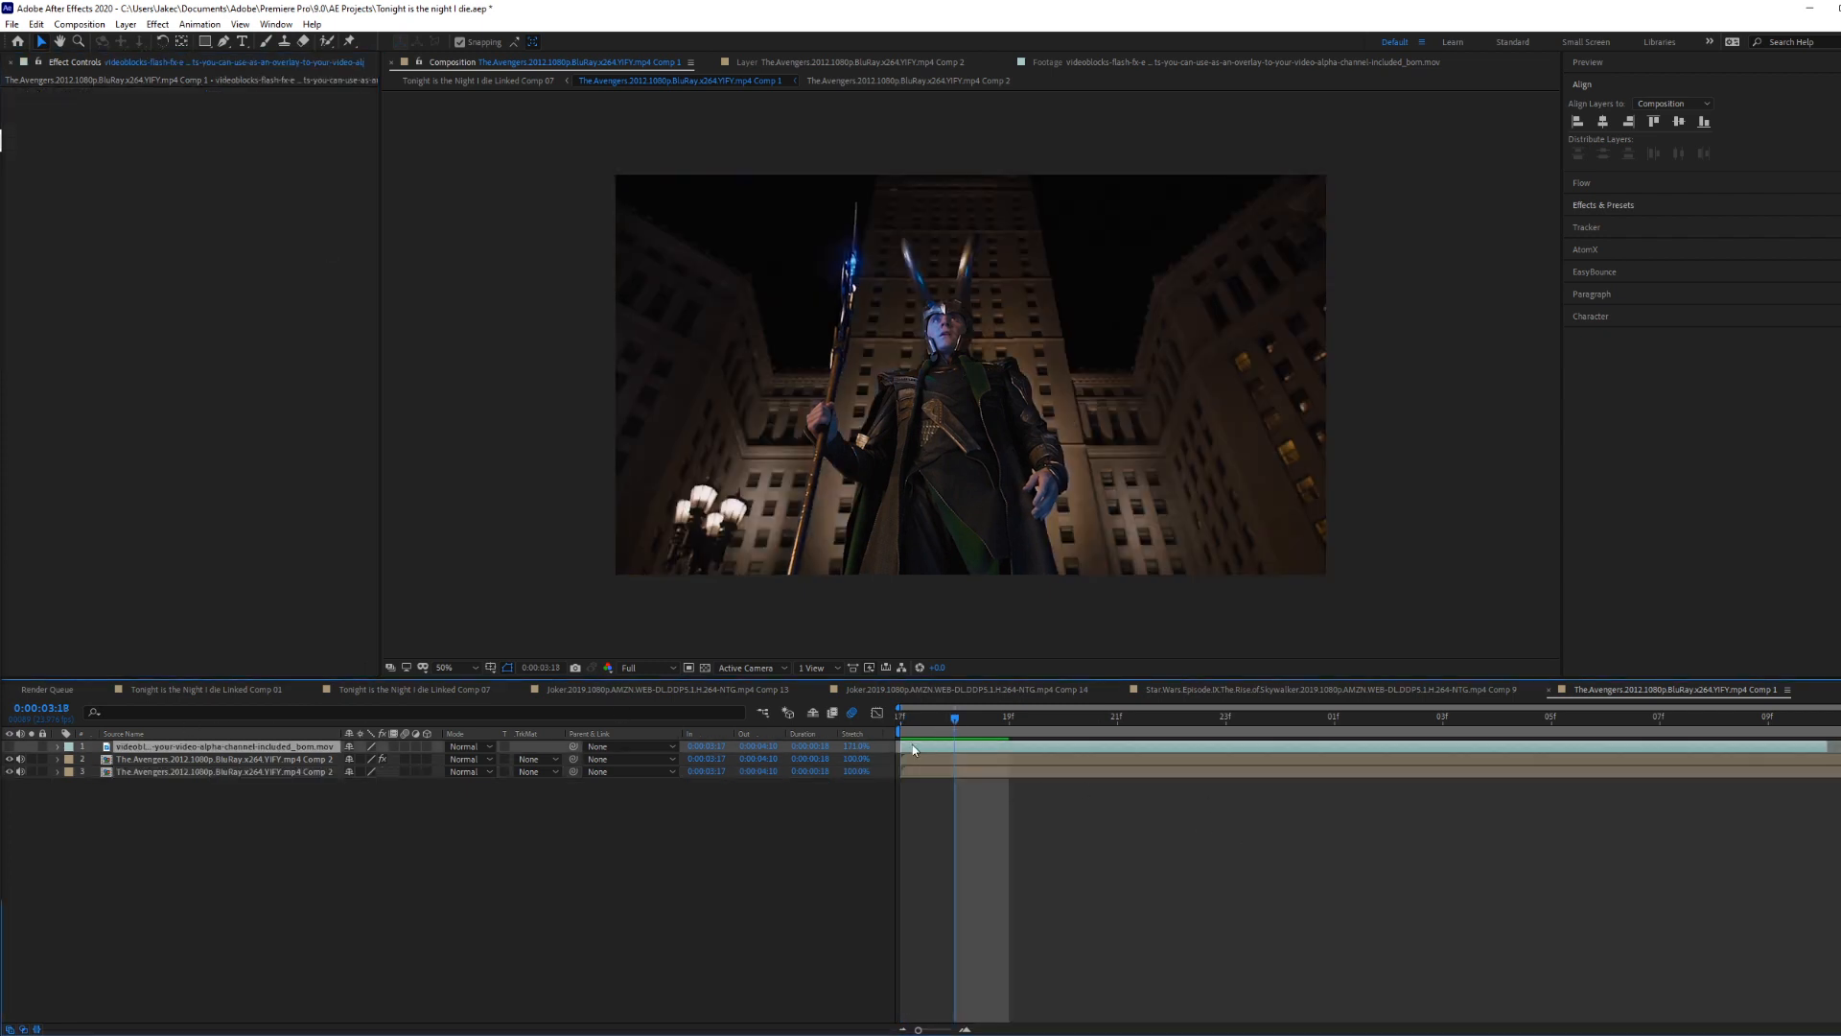
key(s)
drag(395, 759, 493, 766)
key(ctrl+z)
drag(1000, 724, 1280, 752)
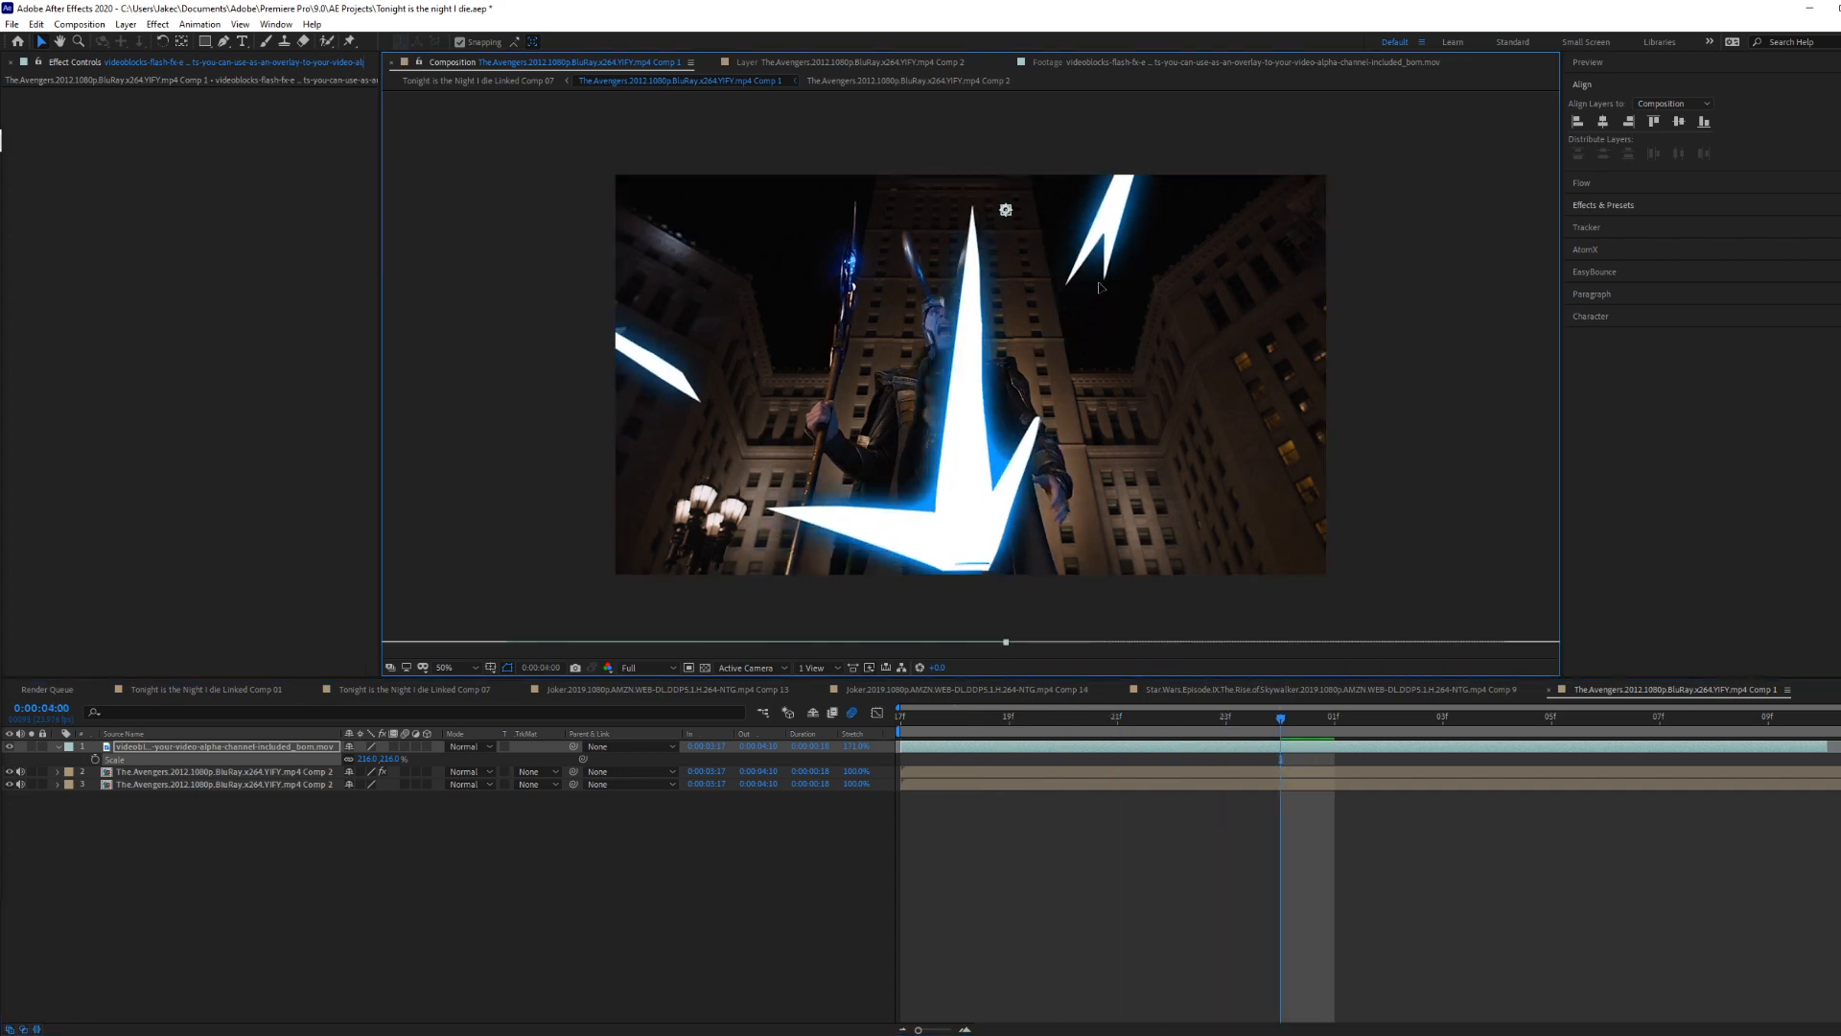
drag(1100, 287, 1121, 333)
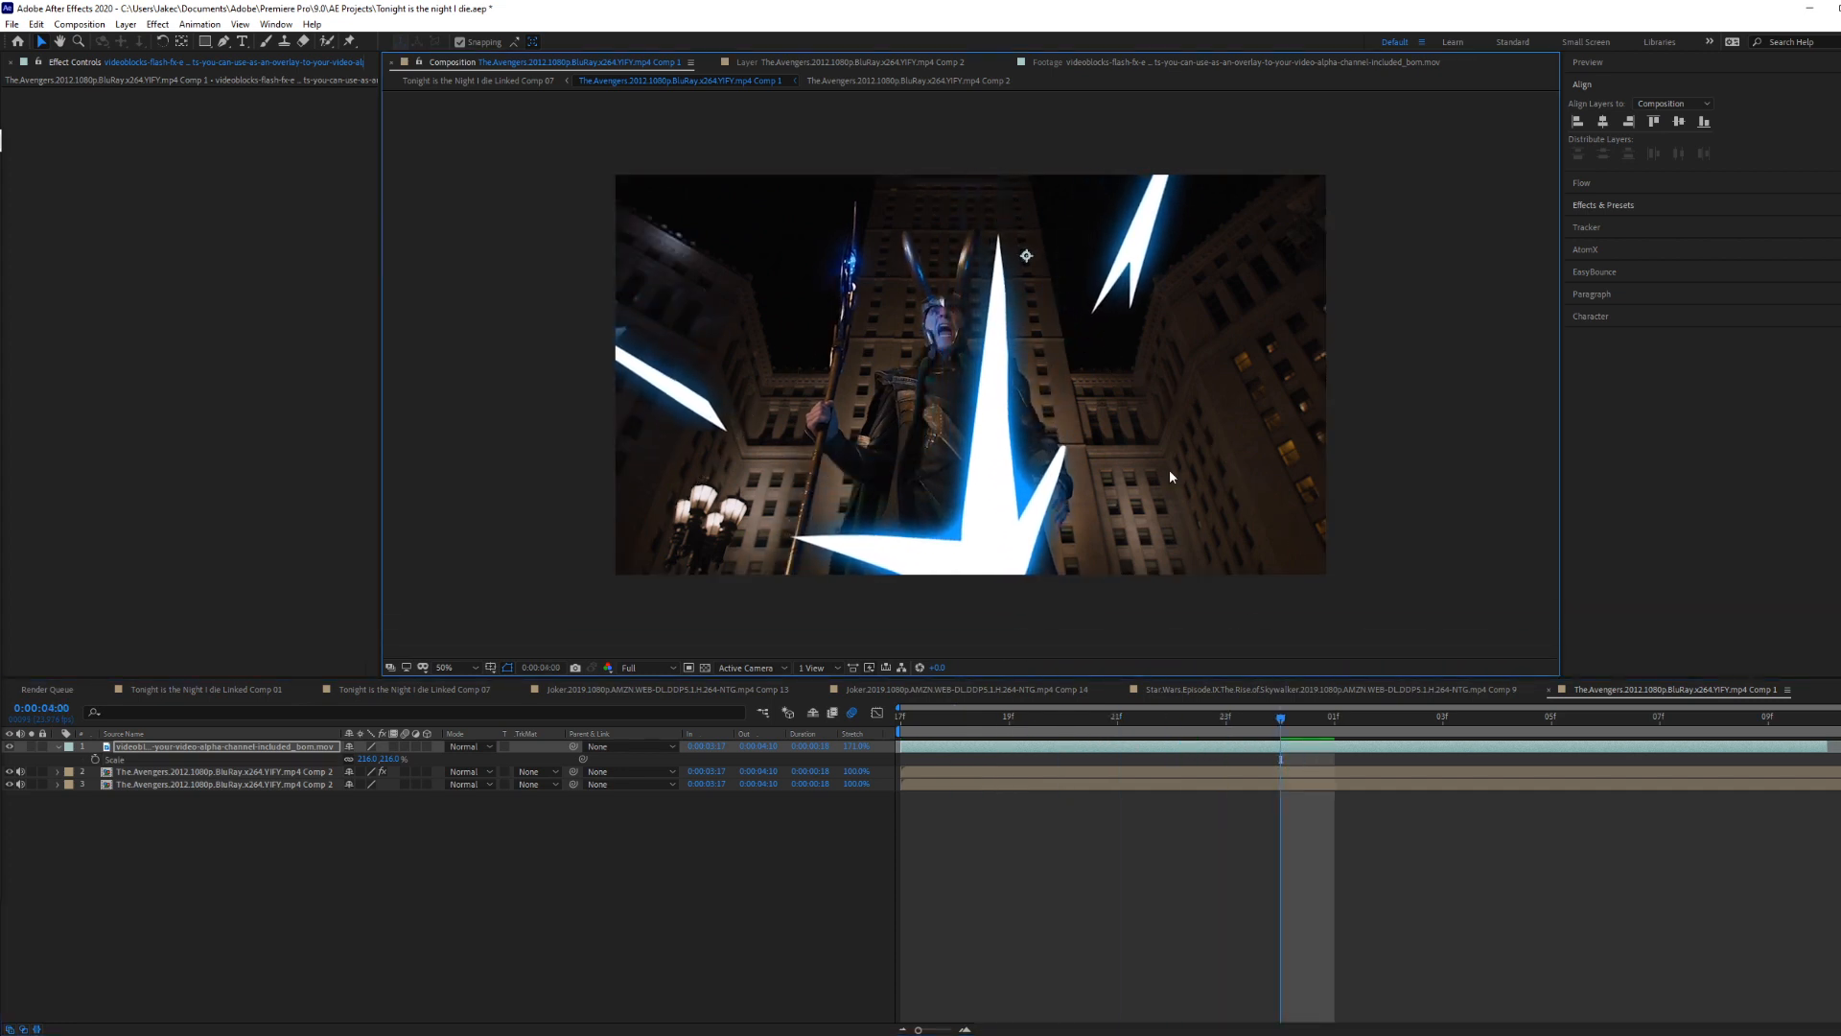
Step: Apply the Tint effect to the flash overlay and set Map White To to light green 6FFF60
key(ctrl+space)
text(tint)
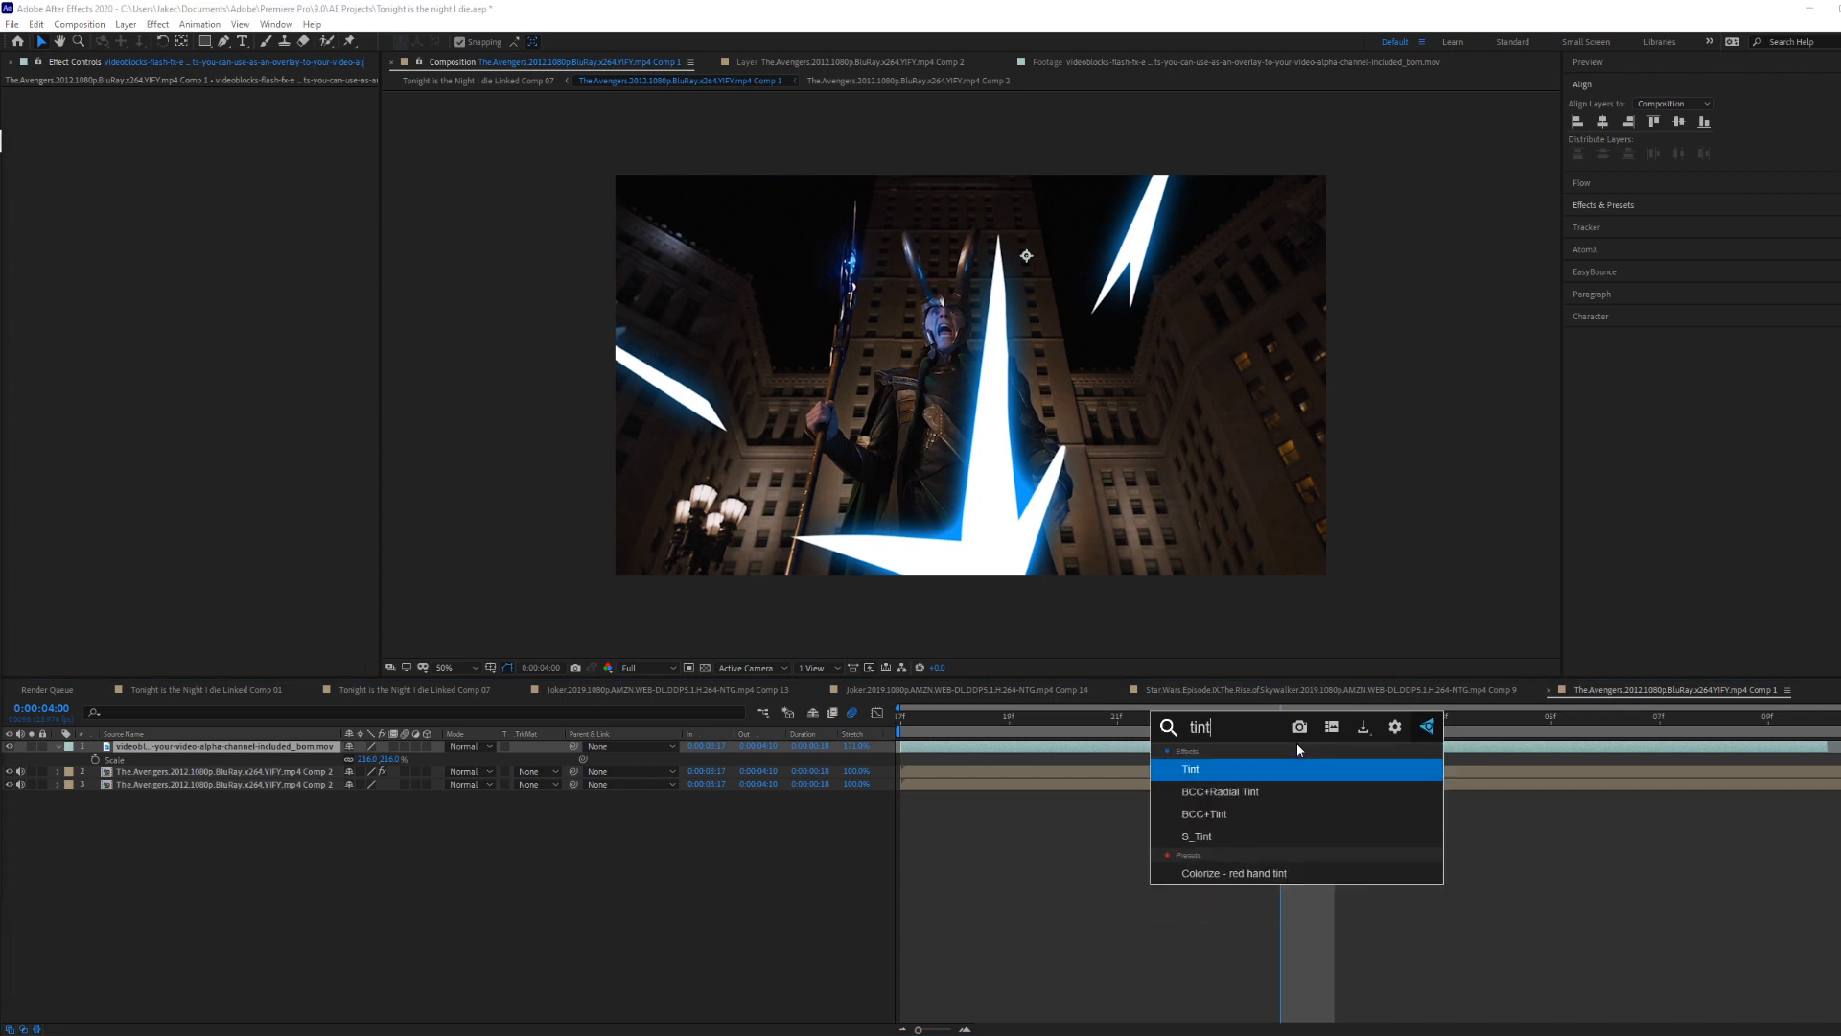
key(Return)
click(210, 119)
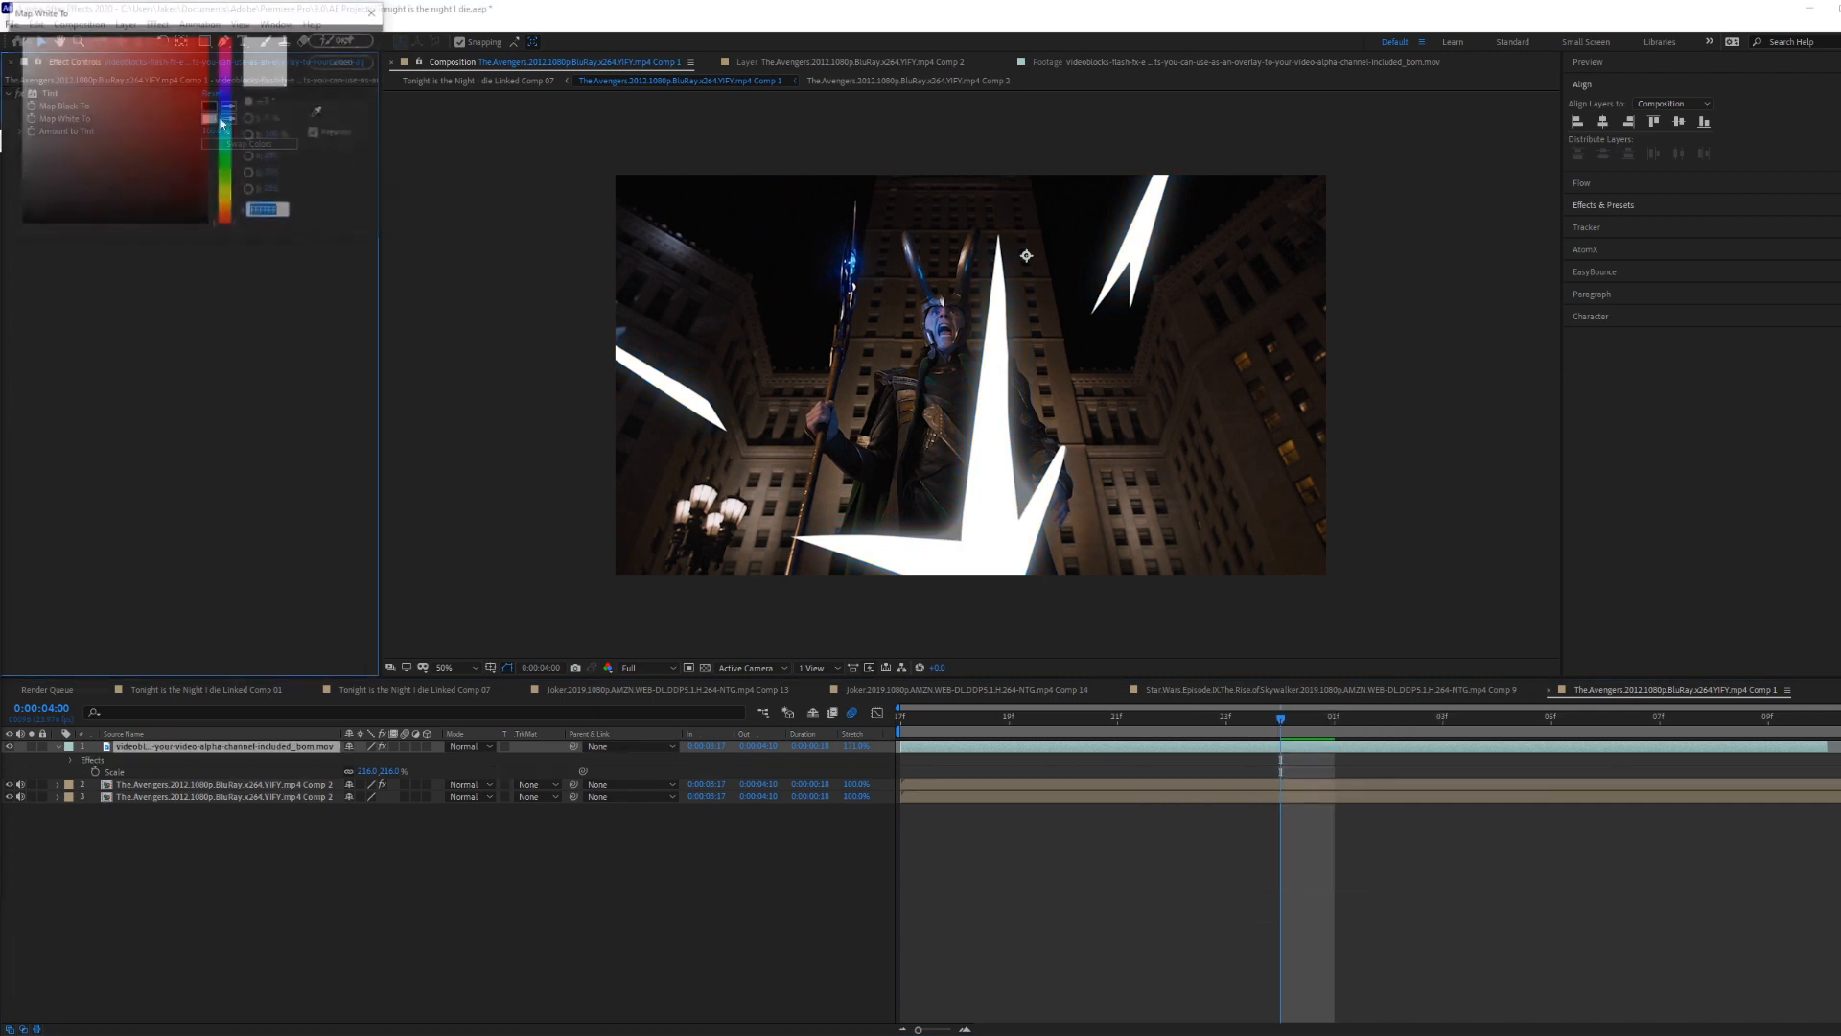
click(176, 73)
click(231, 169)
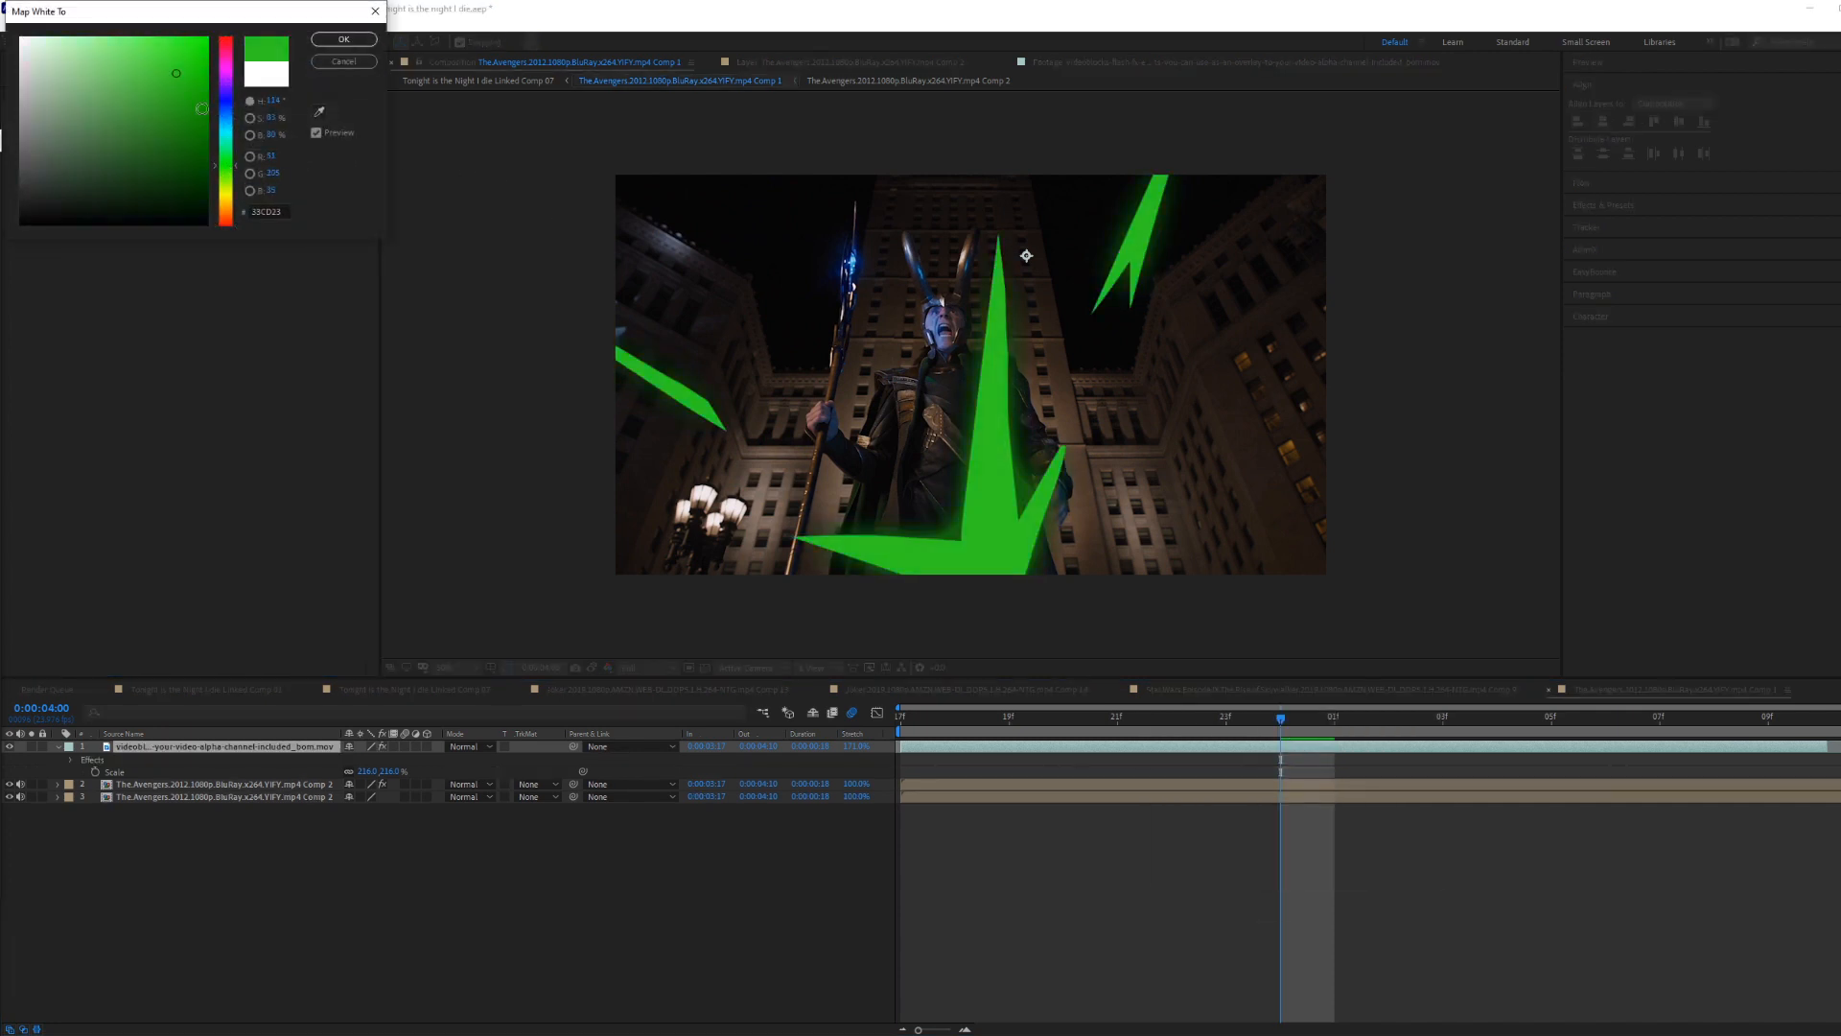
drag(203, 109, 139, 3)
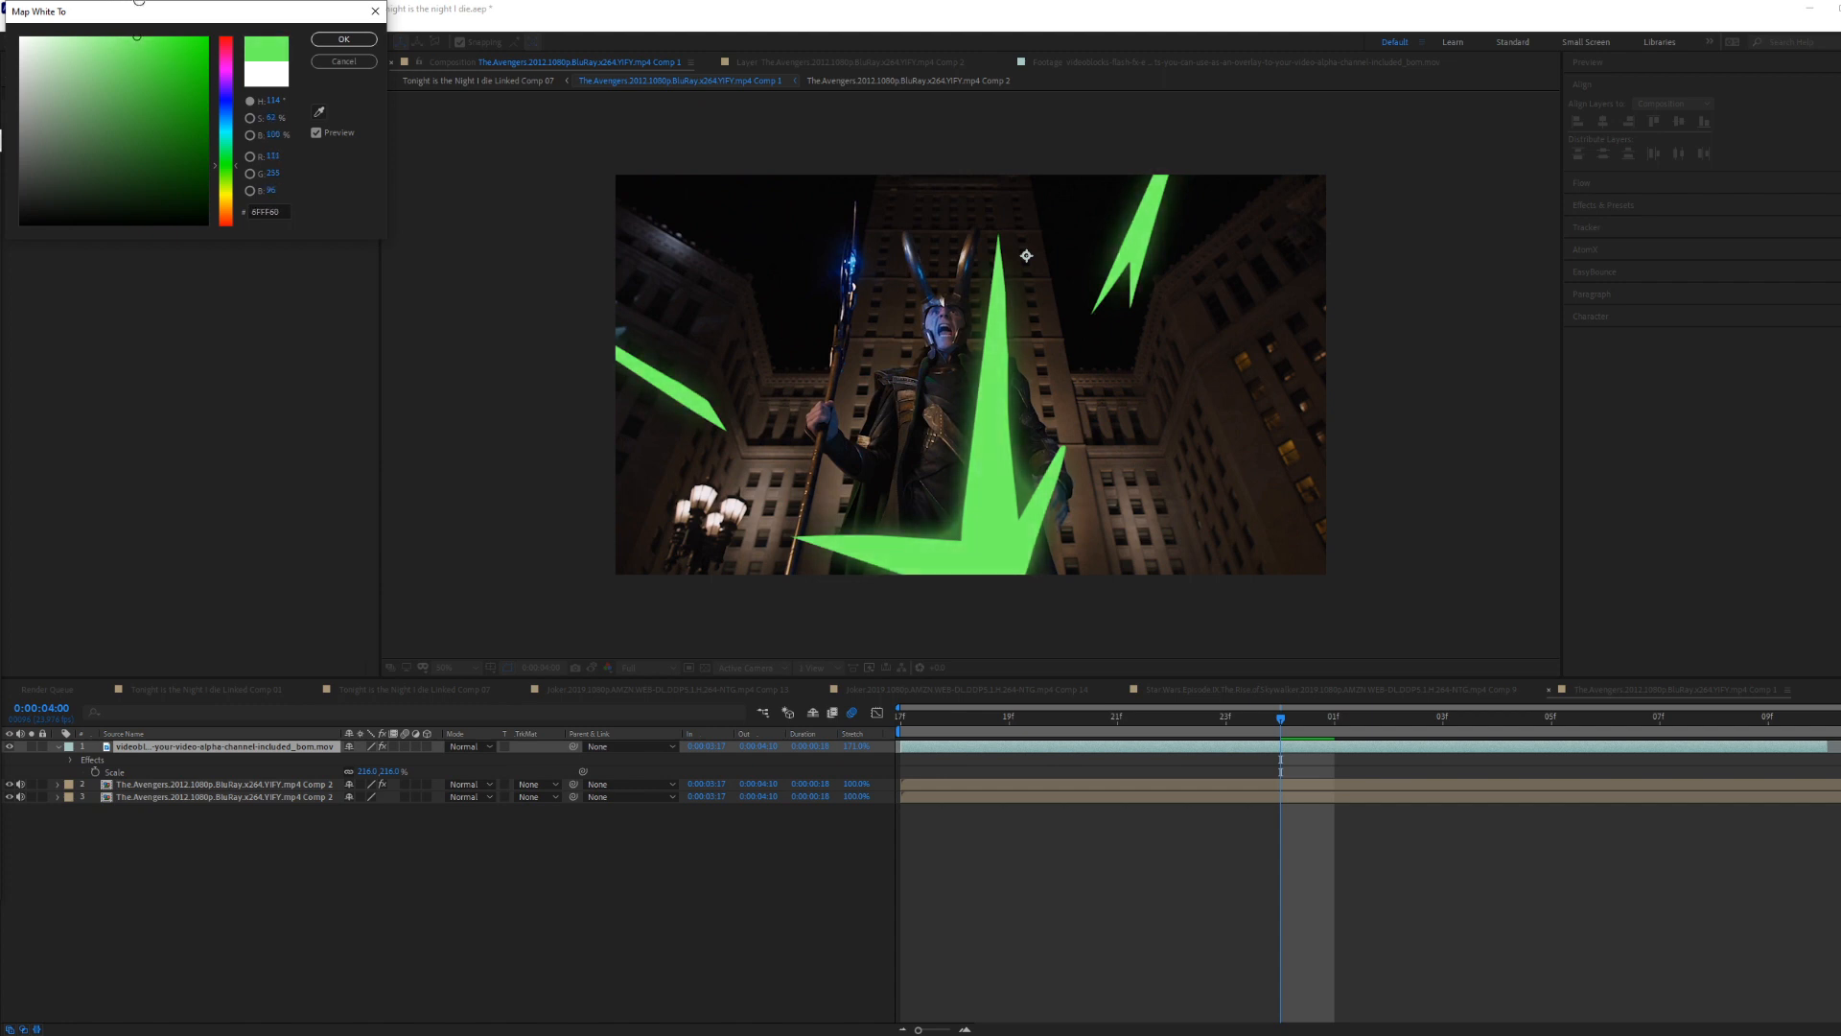
click(344, 39)
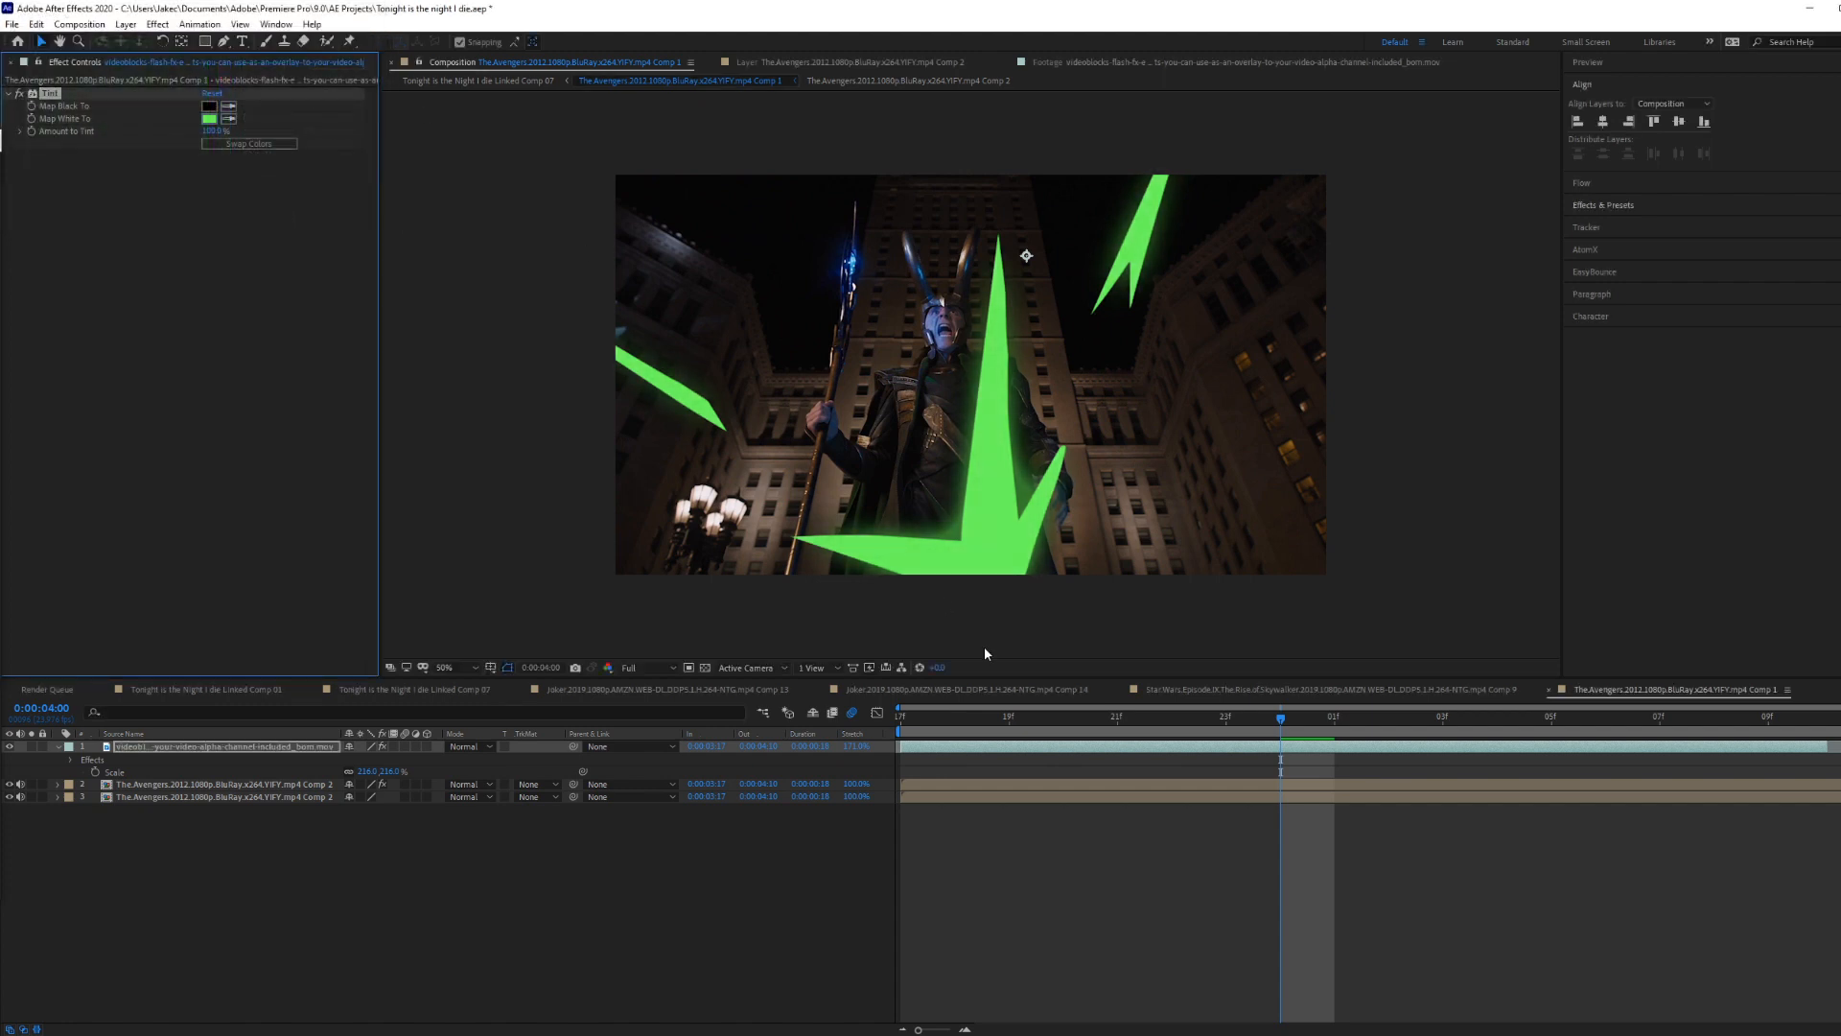
Step: Apply the Deep Glow effect to the green-tinted flash overlay
click(1311, 757)
key(ctrl+space)
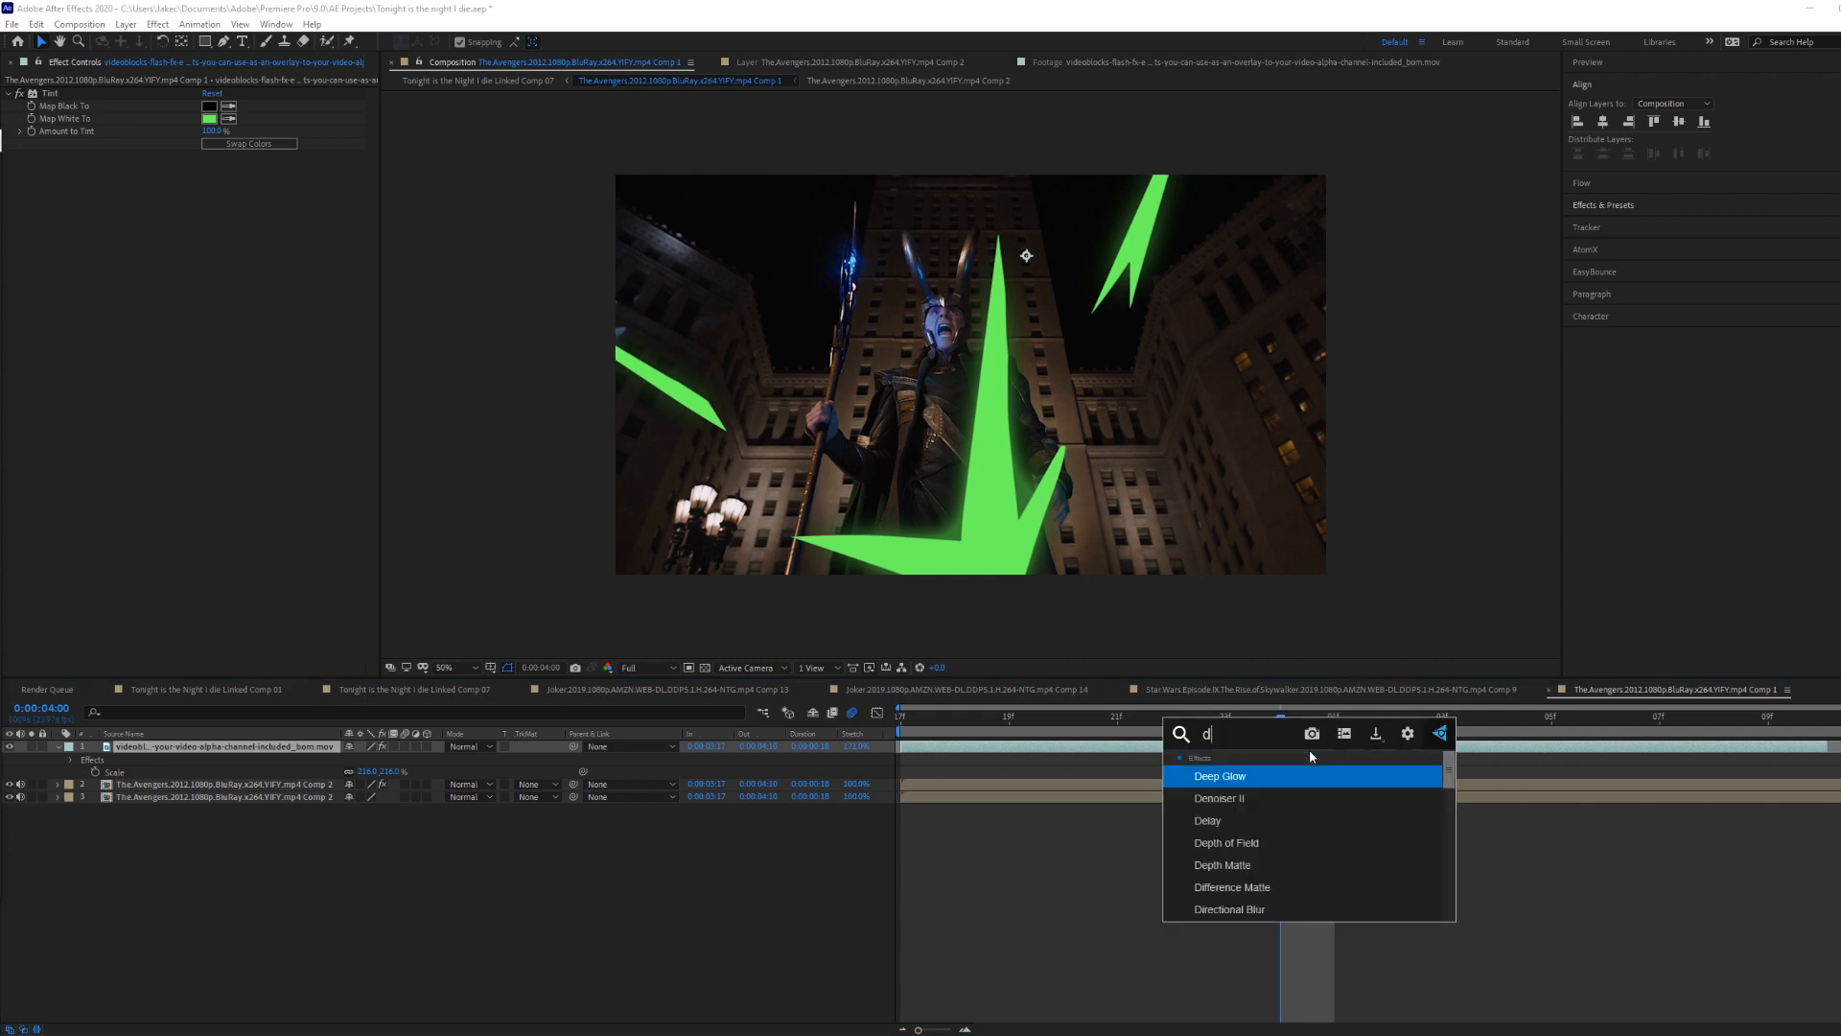
text(deep)
key(Return)
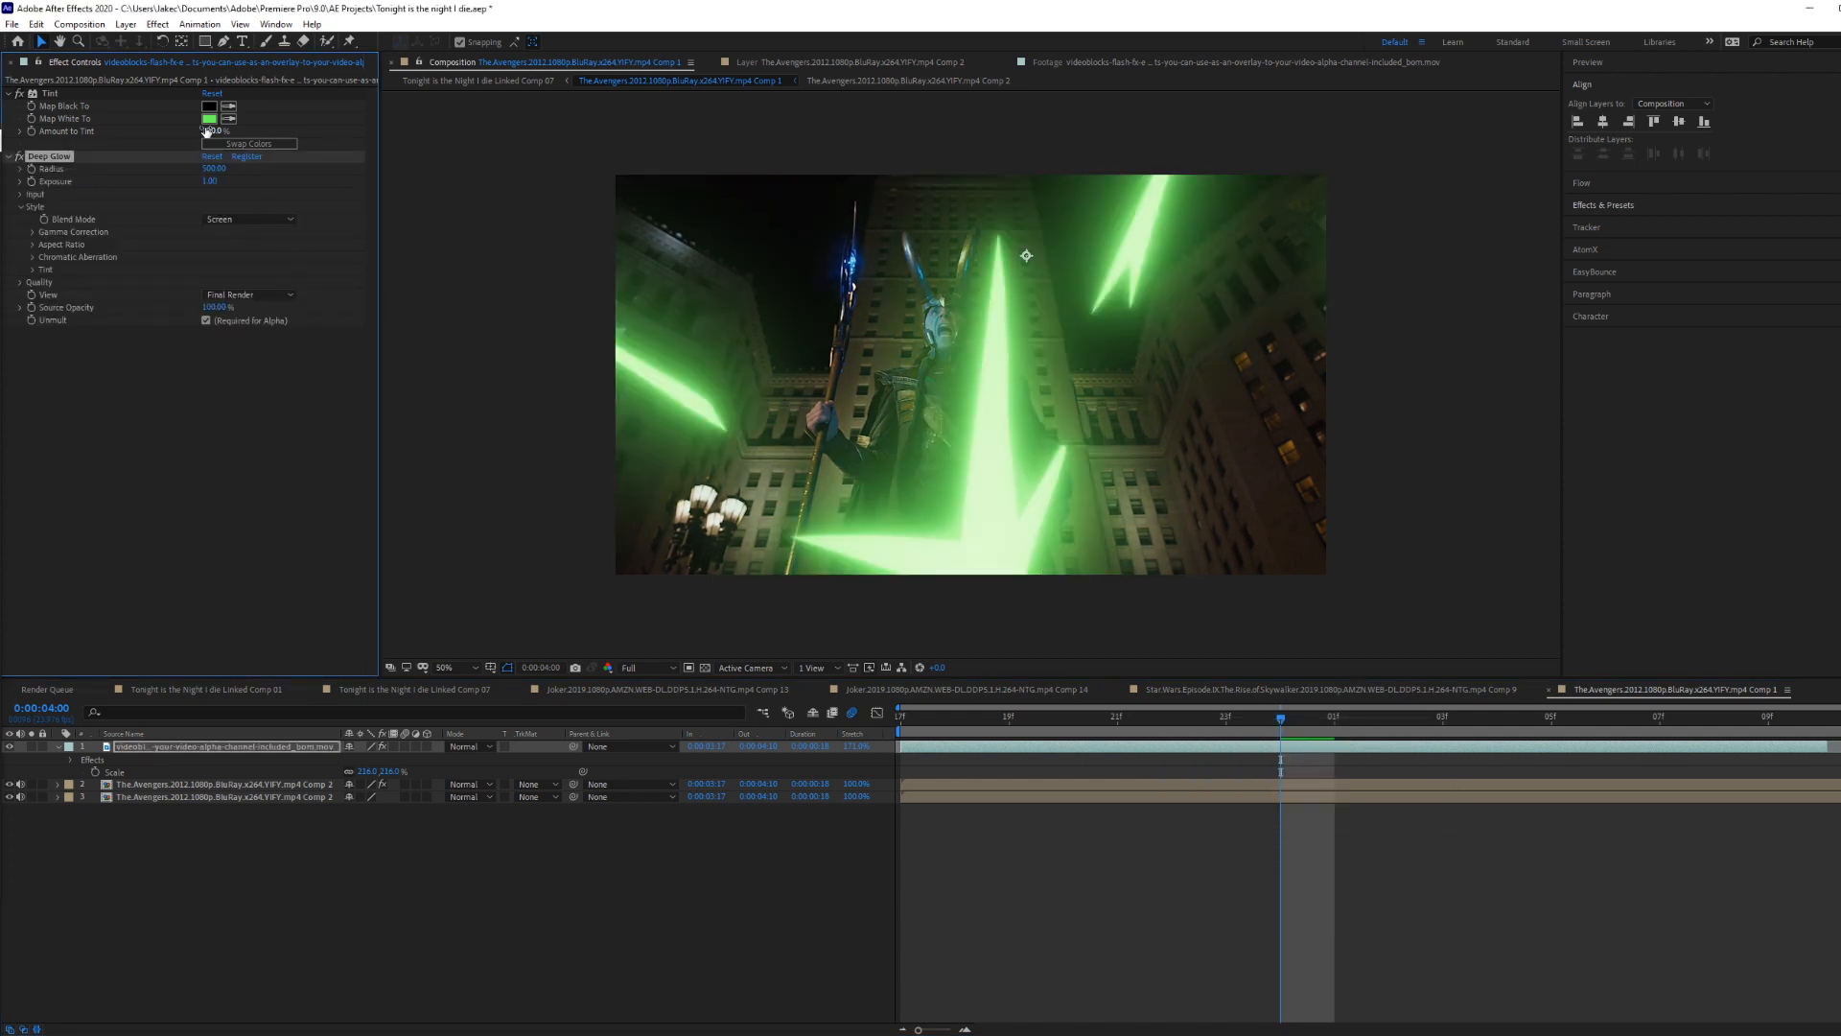